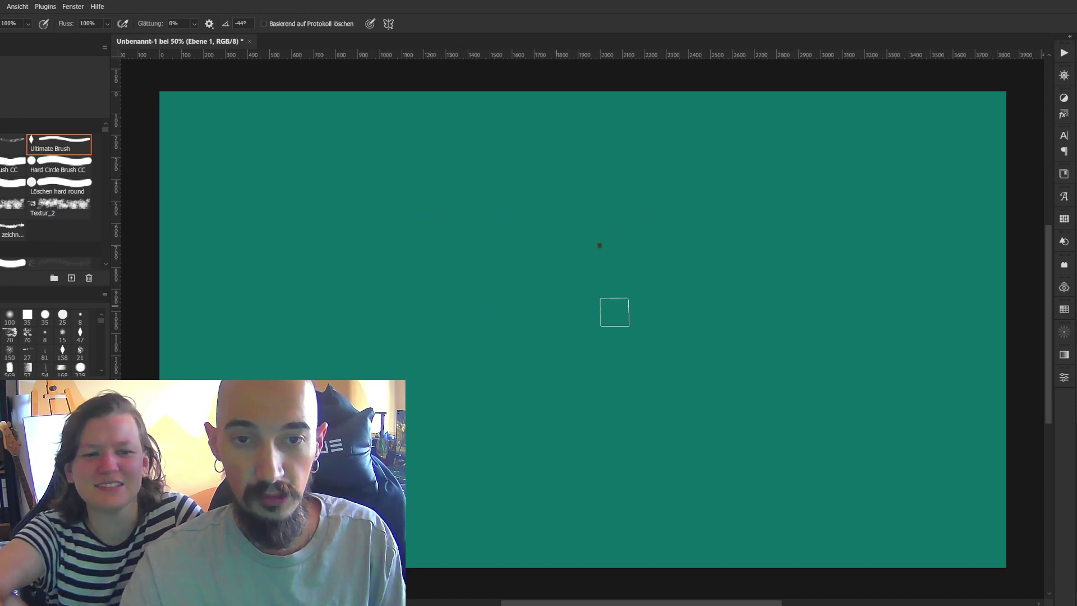
Step: Sketch a five-sided face outline with a pointed chin near the canvas's upper middle using the Ultimate Brush
key(b)
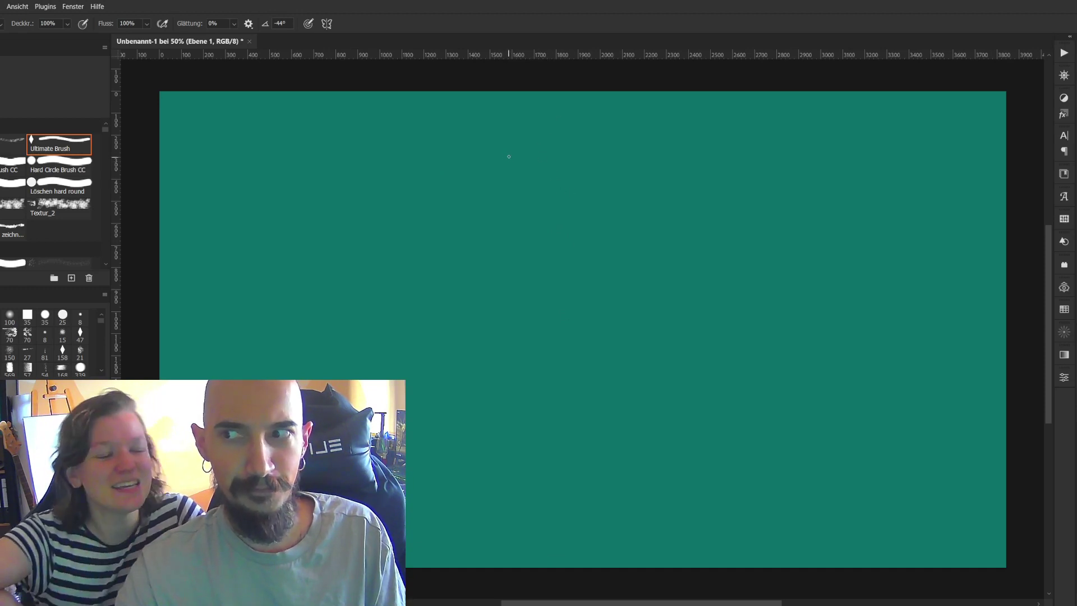
drag(511, 155, 550, 223)
key(ctrl+z)
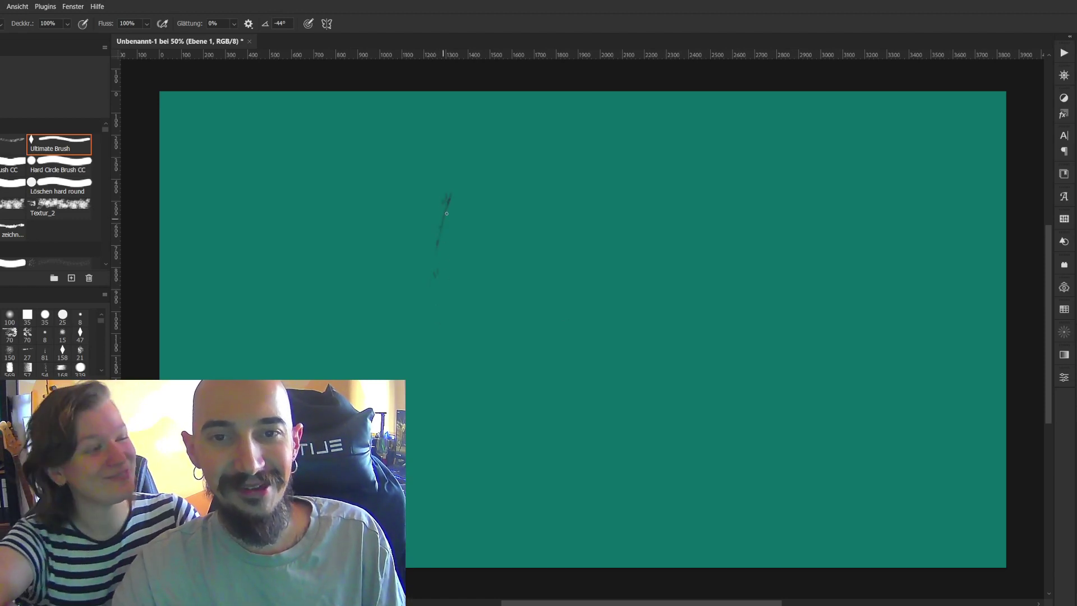
mouse_move(446, 213)
mouse_down()
mouse_move(435, 276)
mouse_move(435, 259)
mouse_move(452, 294)
mouse_up()
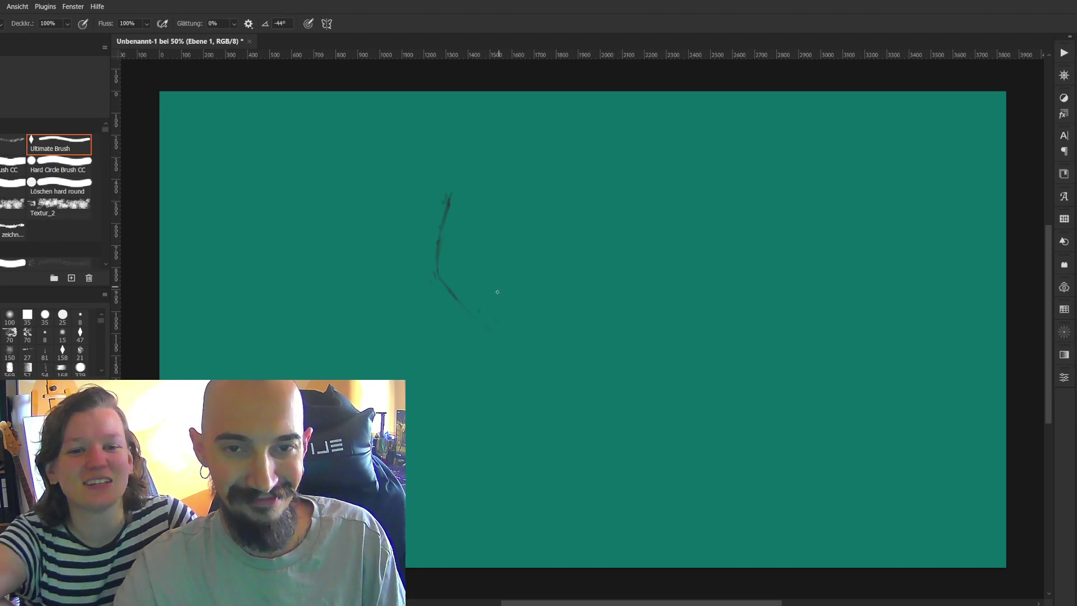
drag(486, 317, 523, 311)
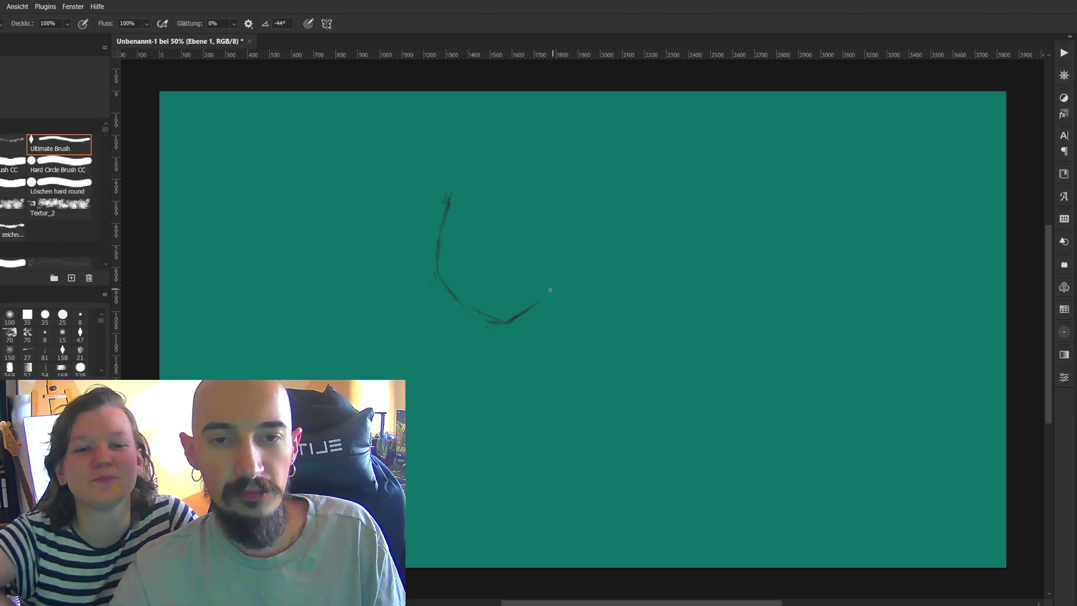
drag(567, 274, 552, 286)
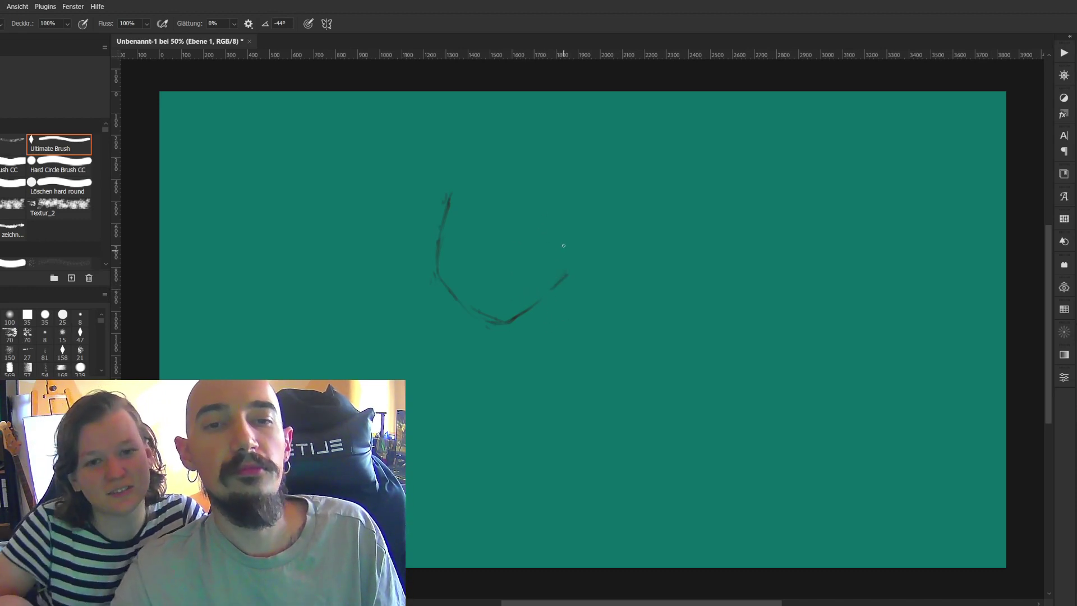
drag(559, 211, 565, 227)
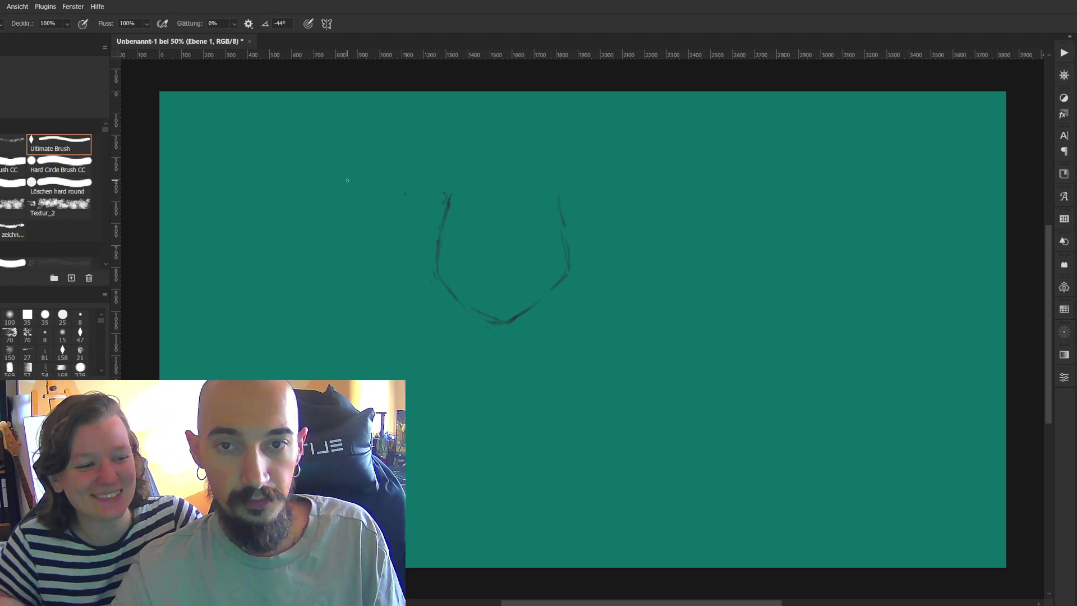
Step: Draw a long wavy hat-brim line across the top of the face and erase its left end
mouse_move(344, 193)
mouse_down()
mouse_move(514, 187)
mouse_move(446, 195)
mouse_move(576, 189)
mouse_move(636, 198)
mouse_up()
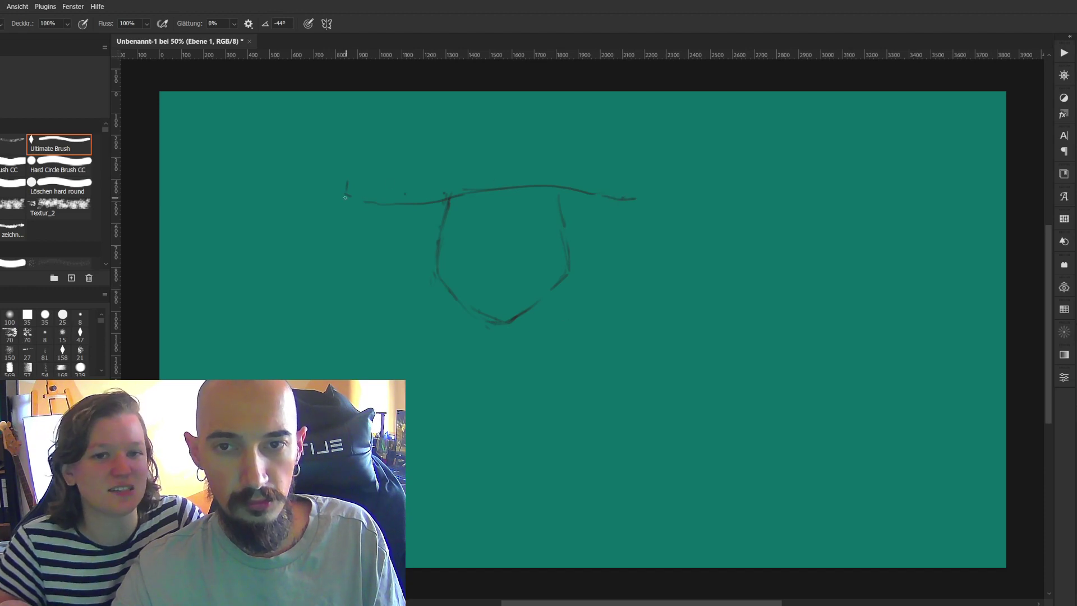
drag(351, 192, 361, 190)
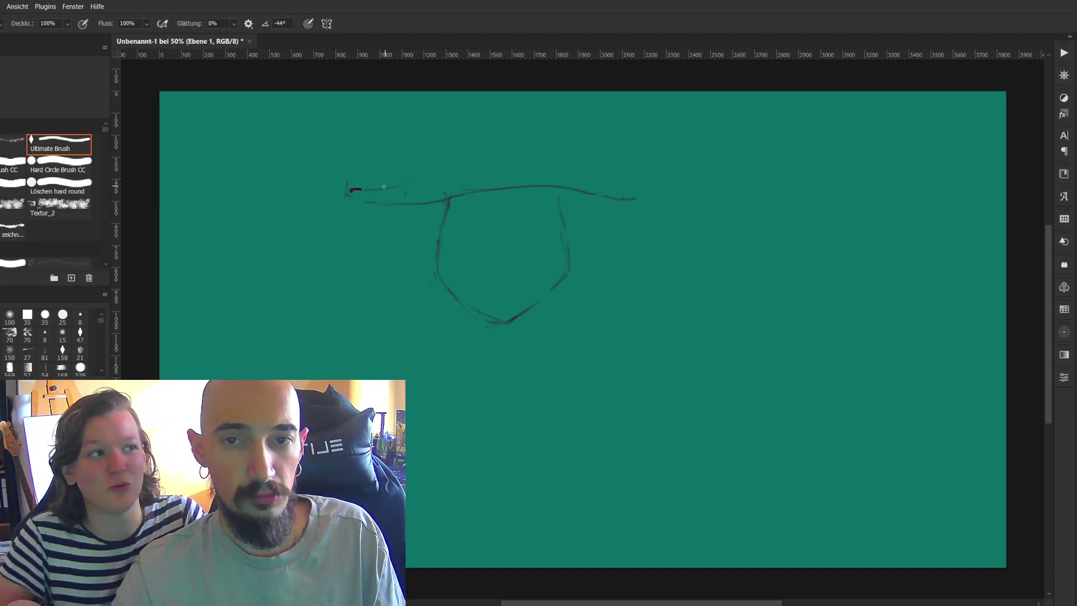
key(e)
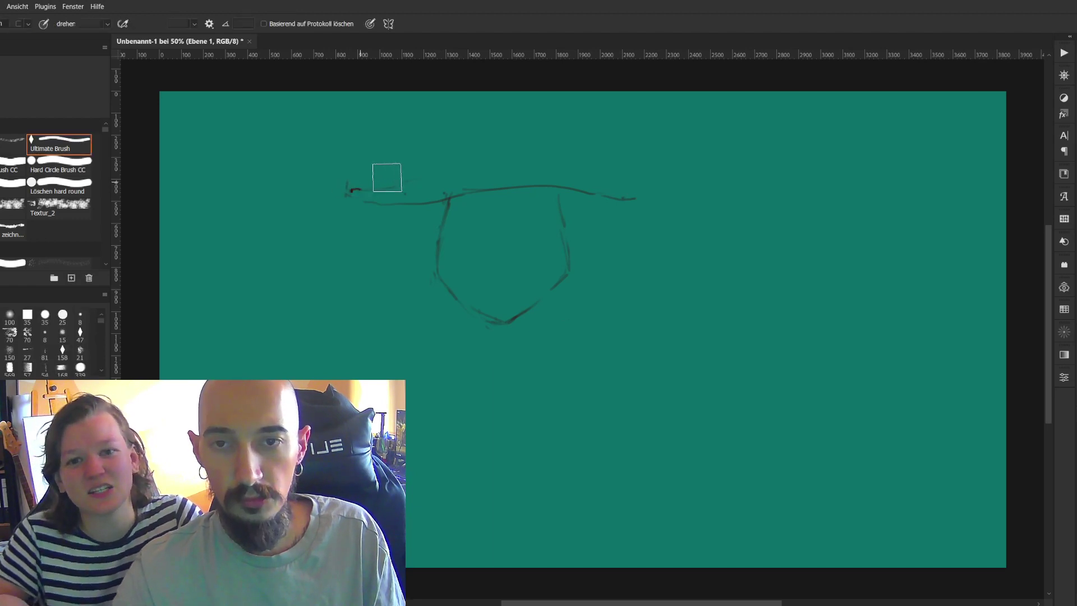
mouse_move(387, 174)
mouse_down()
mouse_move(352, 194)
mouse_move(409, 180)
mouse_up()
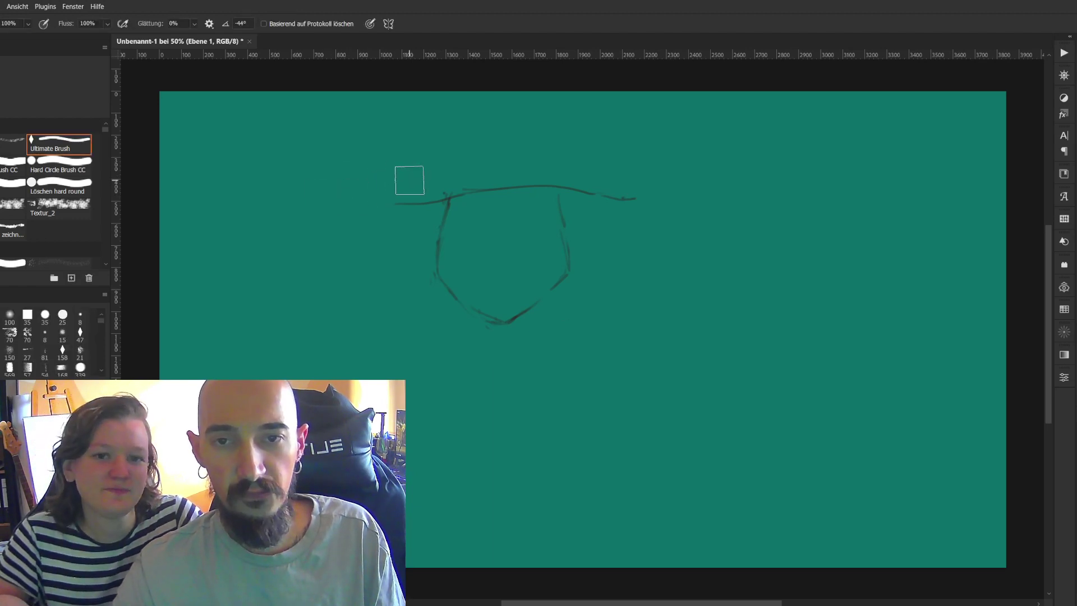
key(b)
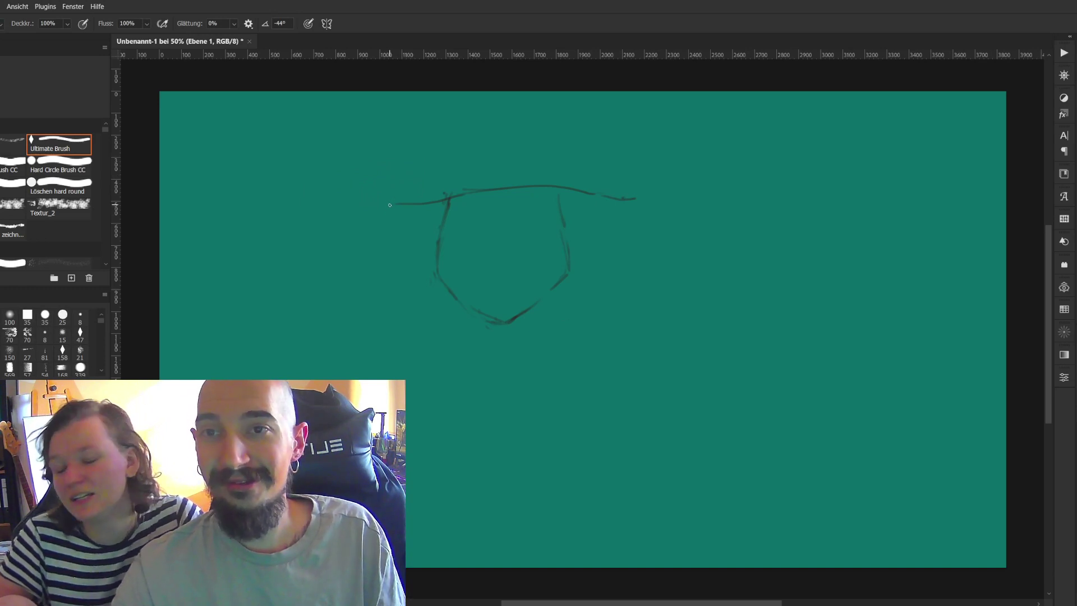
Step: Erase the overlap at the left temple, redraw the left brim sloping upward and redraw the temple line
key(e)
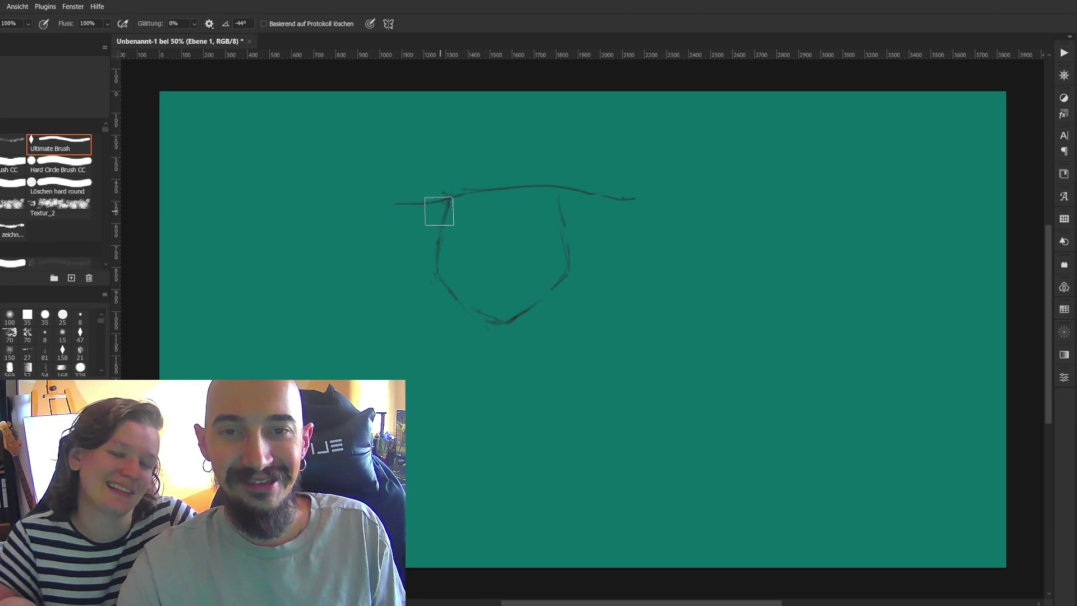
mouse_move(438, 209)
mouse_down()
mouse_move(408, 197)
mouse_move(484, 193)
mouse_move(433, 186)
mouse_up()
mouse_move(370, 166)
mouse_down()
mouse_move(423, 199)
mouse_move(405, 224)
mouse_up()
drag(451, 192, 448, 213)
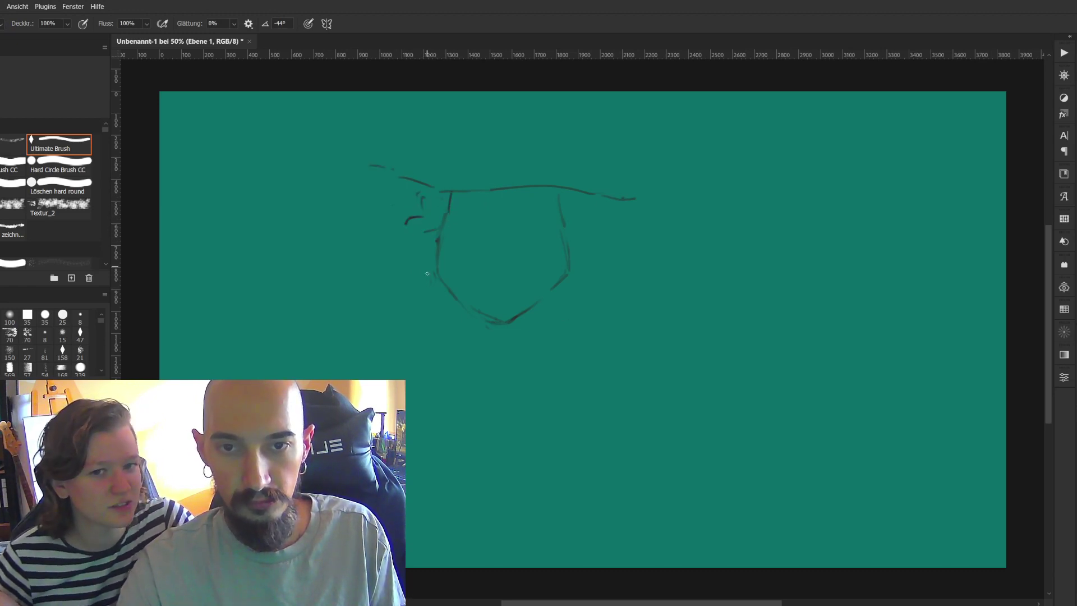
Step: Sketch curved hair strokes to the left of the jaw and erase the lower ones
drag(436, 293, 422, 319)
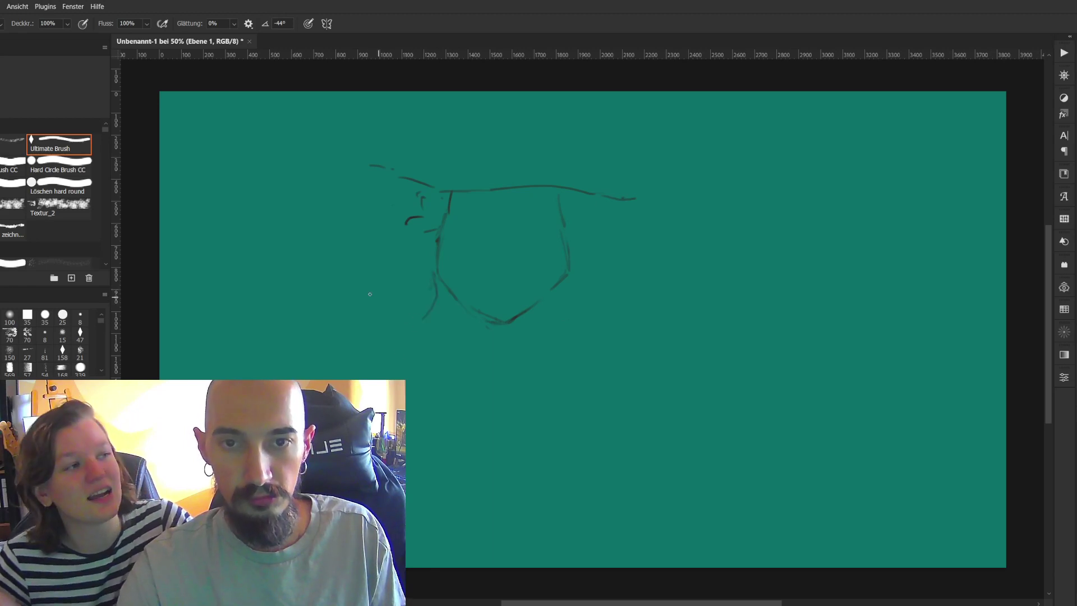
mouse_move(375, 263)
mouse_down()
mouse_move(367, 282)
mouse_move(384, 352)
mouse_up()
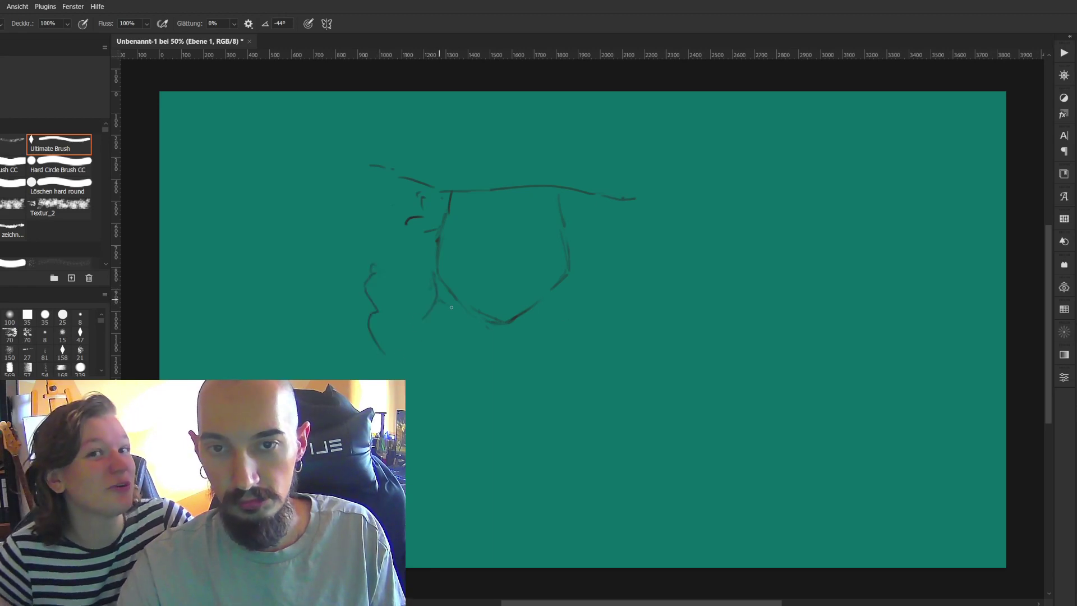
drag(441, 266, 451, 281)
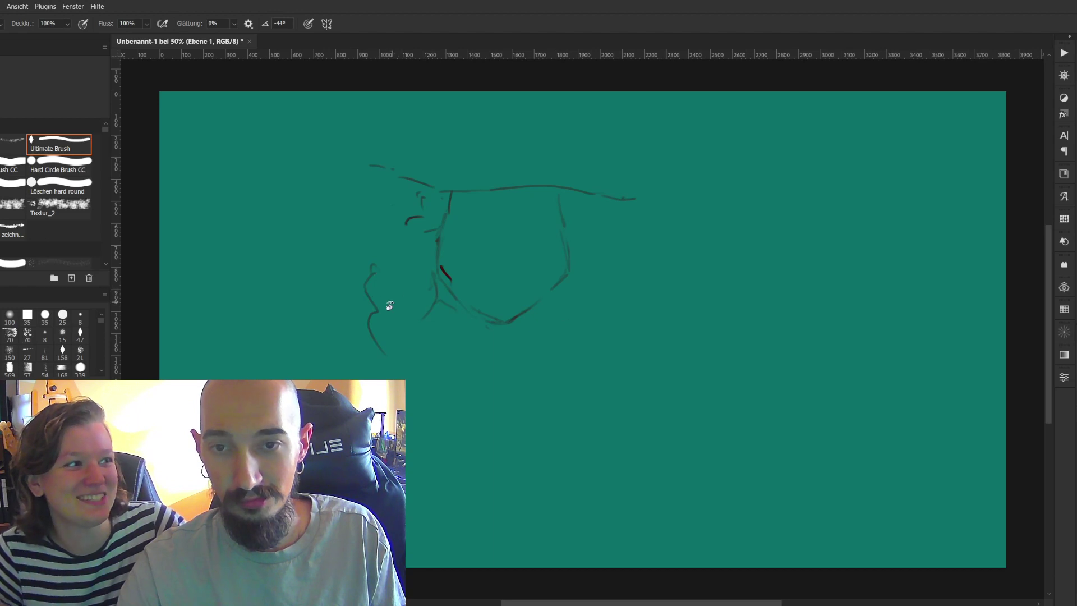
key(ctrl+z)
key(r)
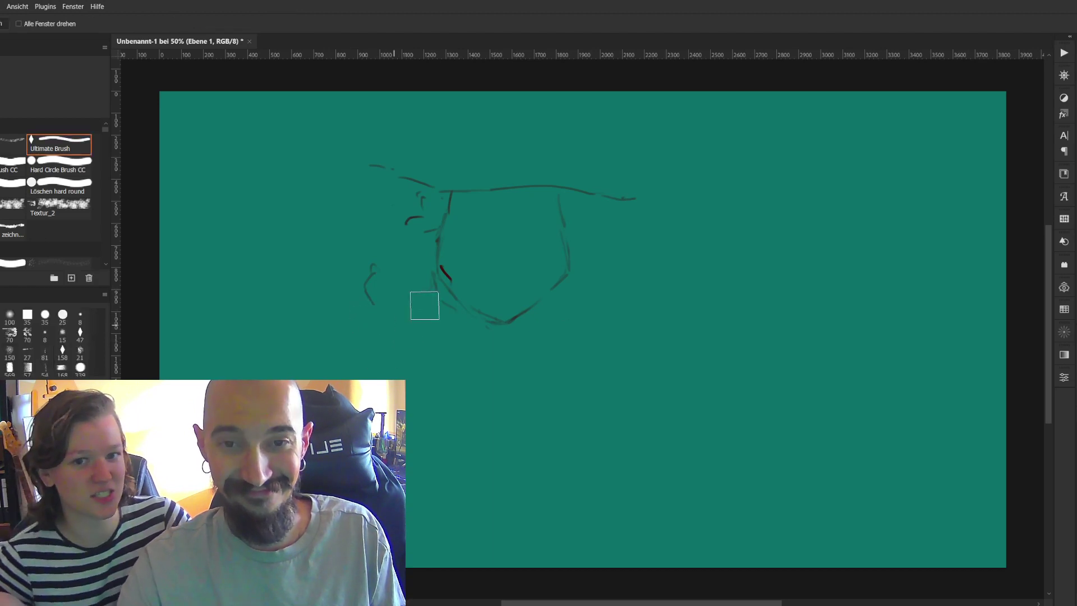
Step: Reinforce the jaw and cheek edges on both sides of the face with short dark red strokes
key(b)
drag(447, 288, 460, 311)
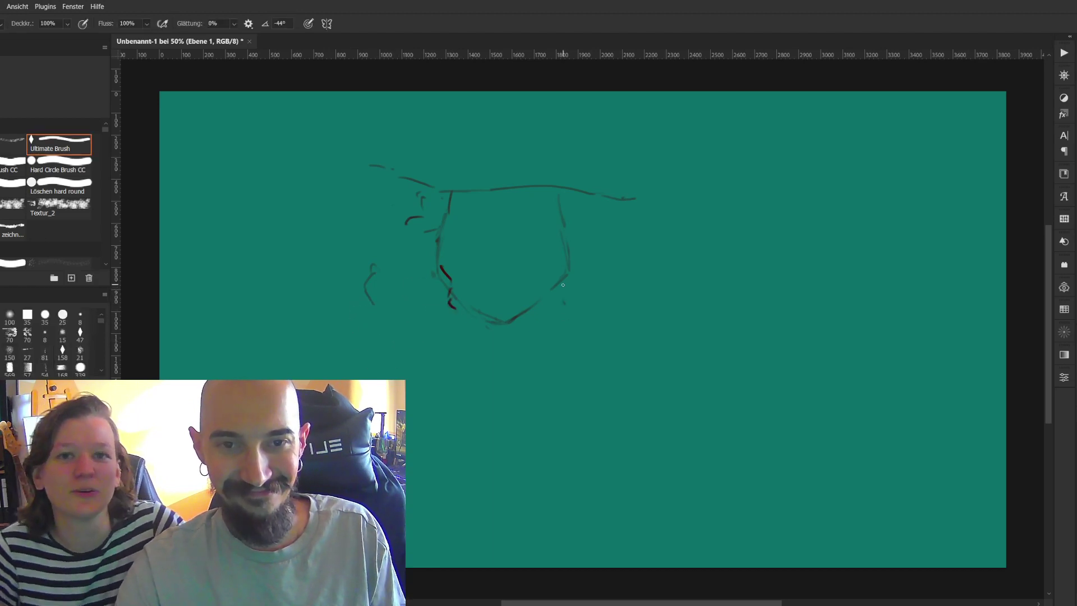
mouse_move(562, 278)
mouse_down()
mouse_move(569, 314)
mouse_move(572, 268)
mouse_move(549, 205)
mouse_up()
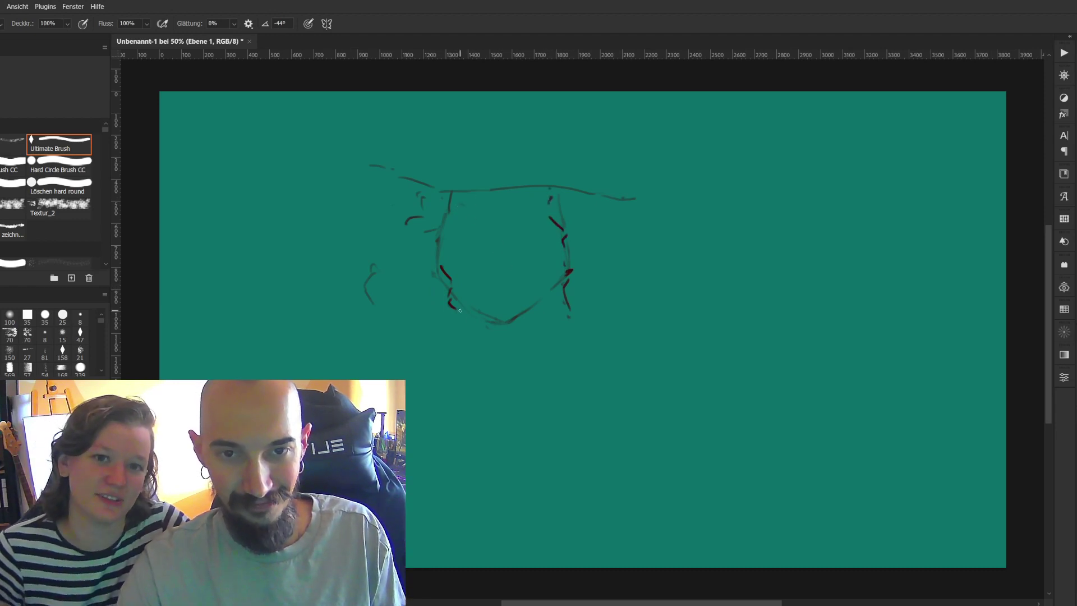
Step: Erase the pointed chin and redraw it as a rounded curve with dark accents on its right side
key(r)
key(e)
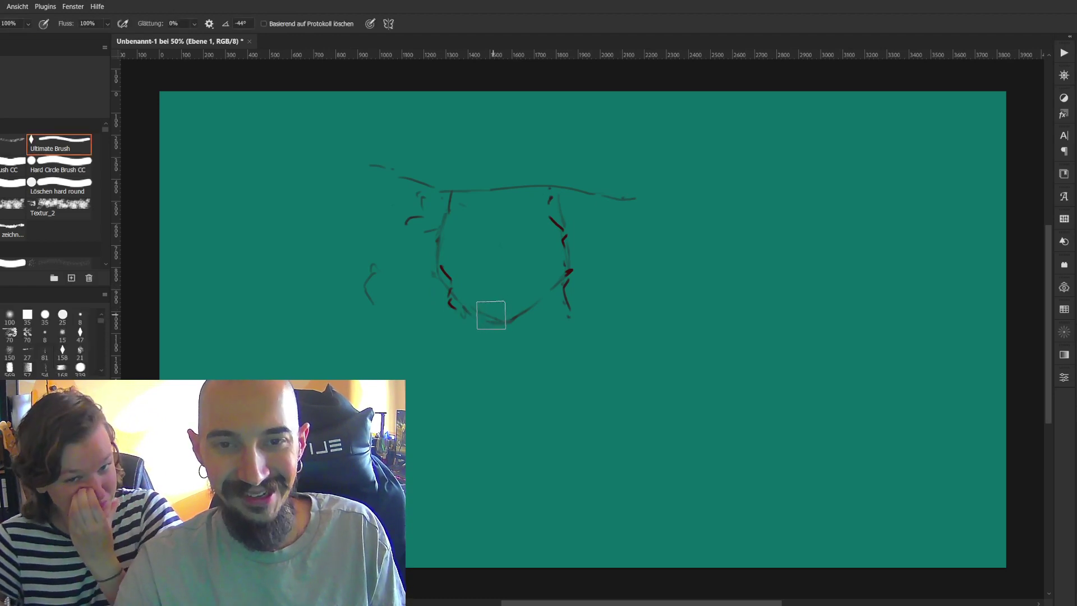
mouse_move(490, 315)
mouse_down()
mouse_move(514, 312)
mouse_move(491, 323)
mouse_move(521, 326)
mouse_move(549, 294)
mouse_move(656, 282)
mouse_move(620, 298)
mouse_move(583, 287)
mouse_move(703, 264)
mouse_up()
key(b)
Step: Scale the whole sketch up to 108.61% and touch up the right side of the chin
scroll(644, 267, up, 2)
key(v)
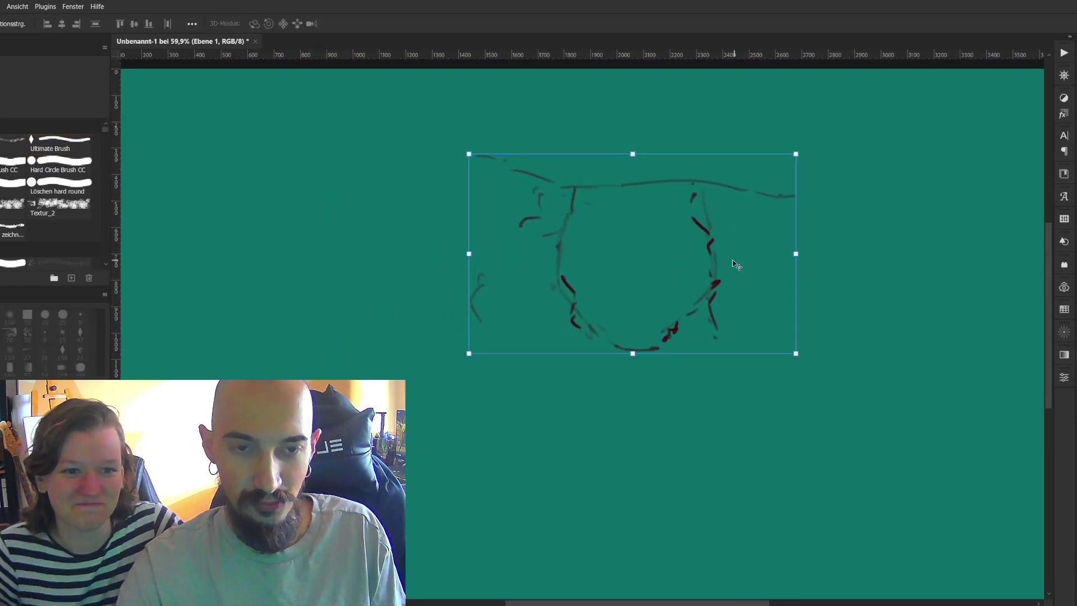
key(ctrl+t)
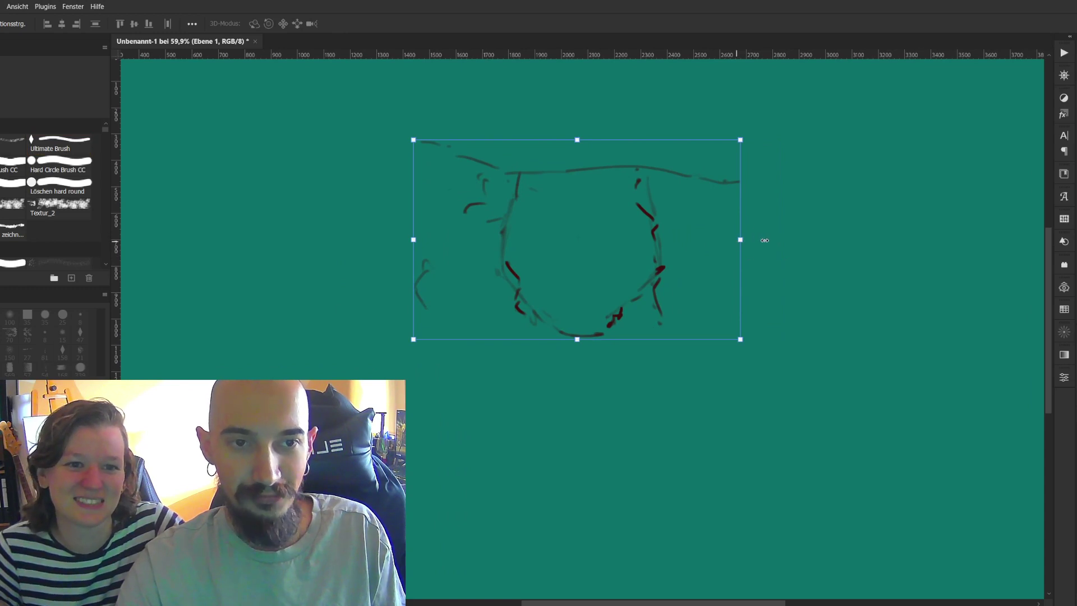
drag(741, 240, 770, 243)
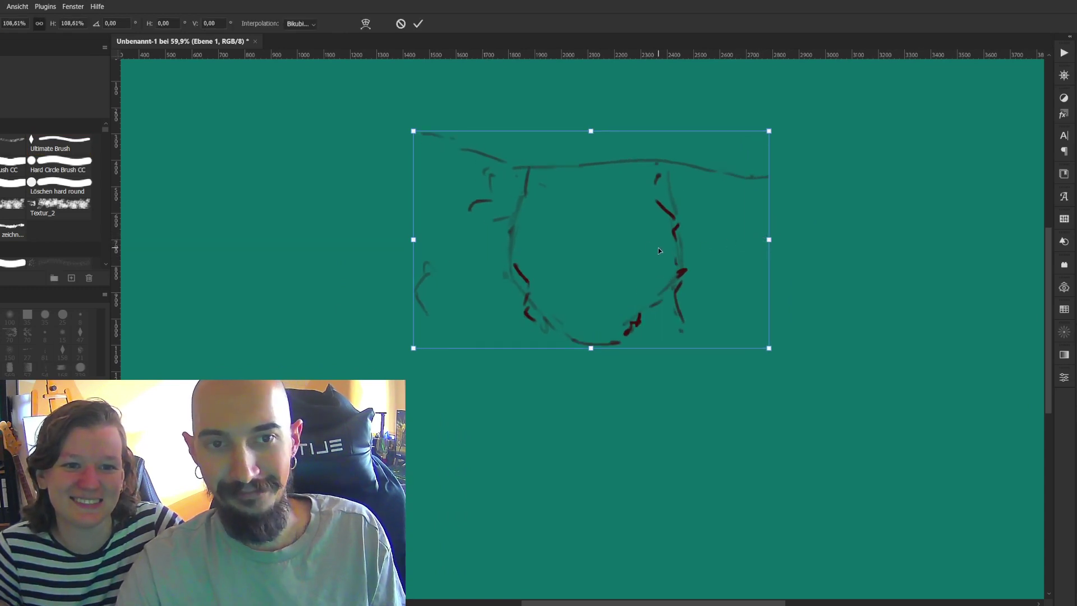
key(b)
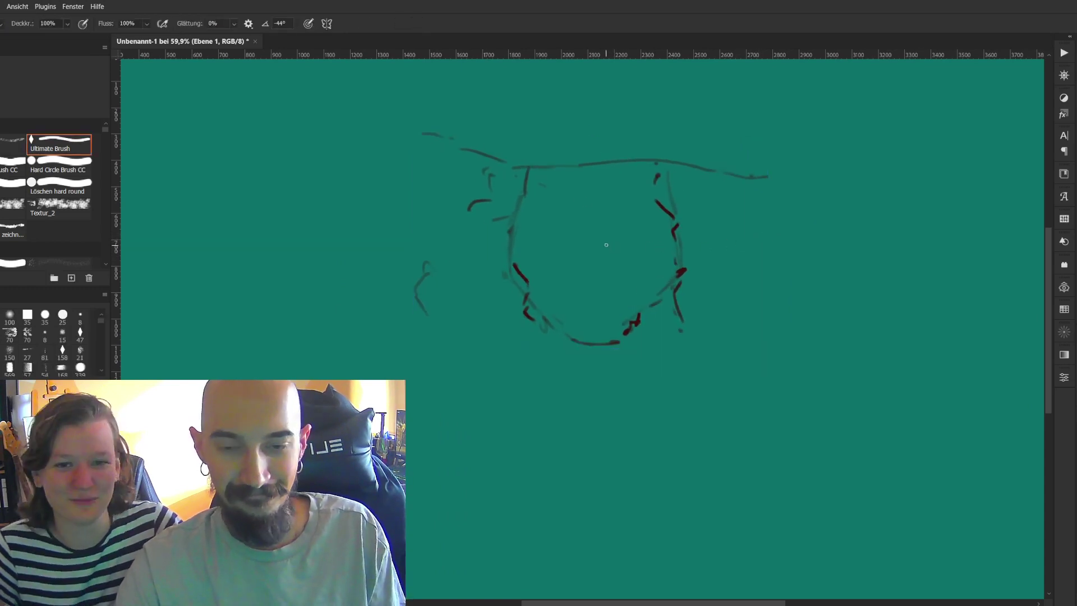
drag(620, 333, 627, 343)
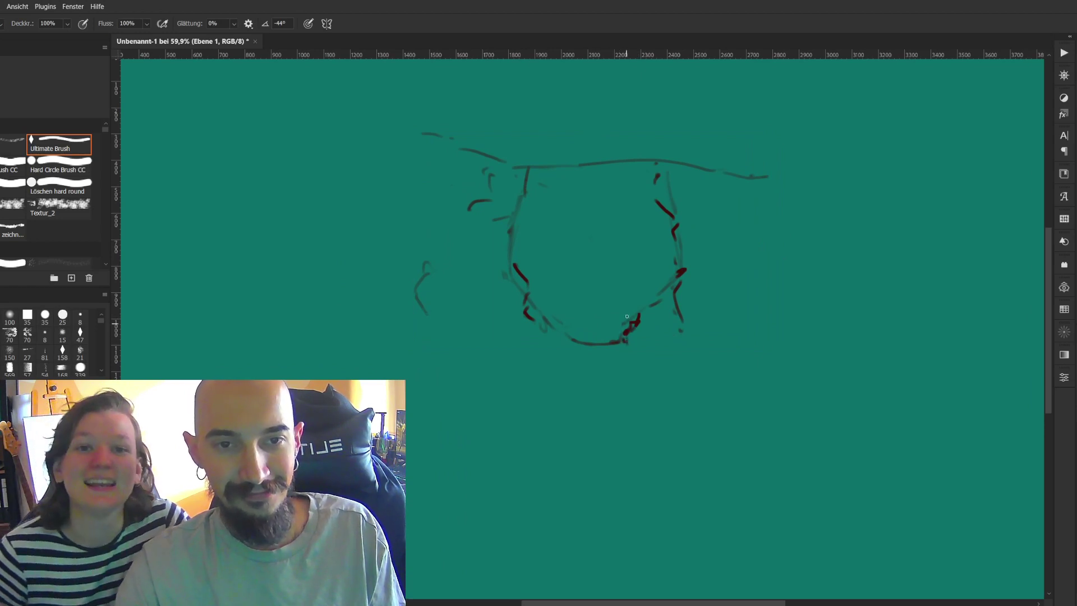
Step: Sketch a centre mark, two dark eyebrows under the brim and the nose between them
drag(594, 167, 595, 180)
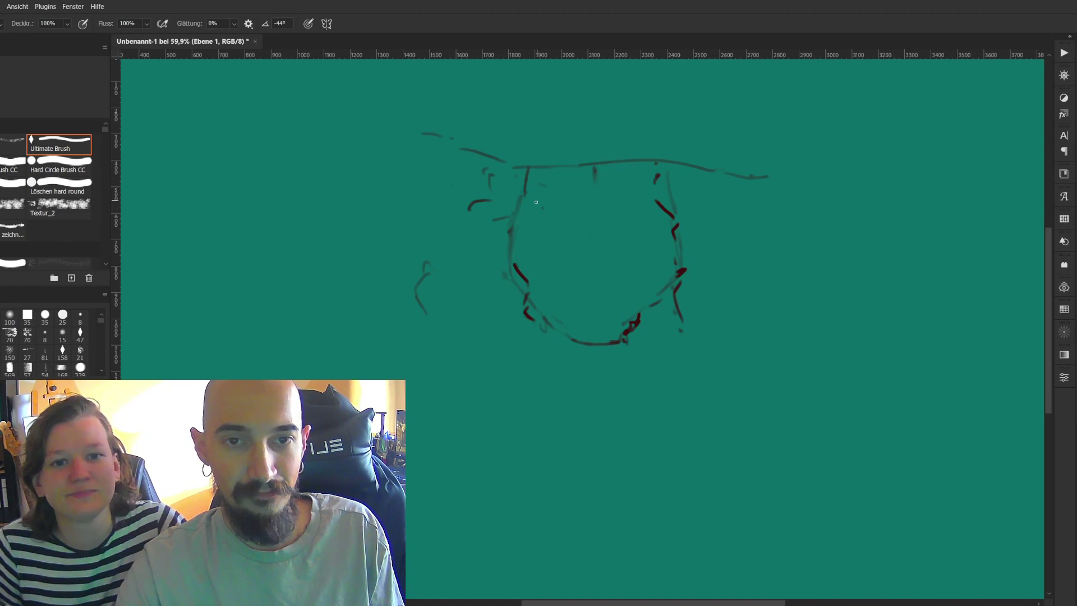
mouse_move(531, 187)
mouse_down()
mouse_move(571, 200)
mouse_move(557, 185)
mouse_move(574, 186)
mouse_move(571, 197)
mouse_move(580, 186)
mouse_move(612, 200)
mouse_move(611, 187)
mouse_move(613, 200)
mouse_move(646, 194)
mouse_move(624, 180)
mouse_move(657, 175)
mouse_up()
drag(529, 202, 506, 207)
mouse_move(584, 218)
mouse_down()
mouse_move(567, 200)
mouse_move(579, 214)
mouse_move(603, 224)
mouse_up()
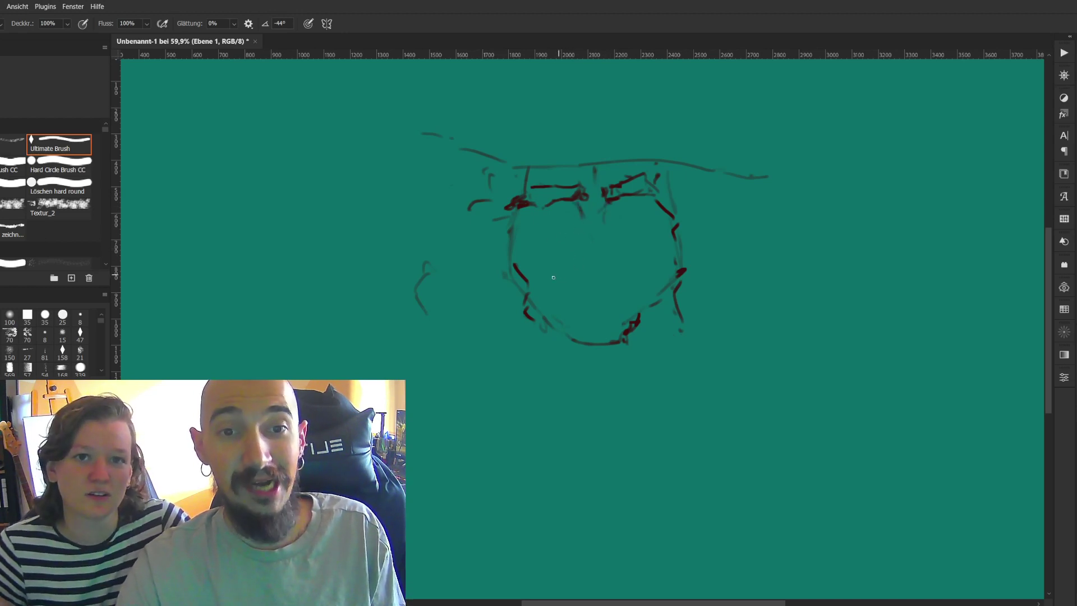
mouse_move(580, 228)
mouse_down()
mouse_move(563, 257)
mouse_move(606, 237)
mouse_move(619, 247)
mouse_move(572, 262)
mouse_move(617, 258)
mouse_up()
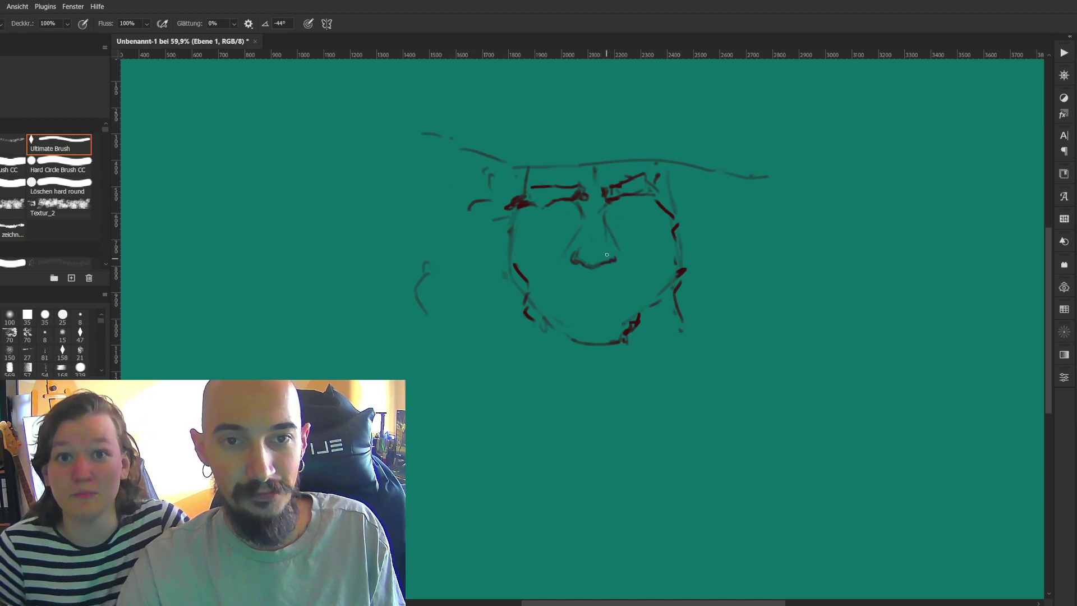
Step: Sketch two round eyes below the eyebrows and a mouth with upper and lower lip lines under the nose
mouse_move(542, 226)
mouse_down()
mouse_move(555, 236)
mouse_move(541, 225)
mouse_move(569, 214)
mouse_move(544, 227)
mouse_up()
key(r)
key(e)
key(b)
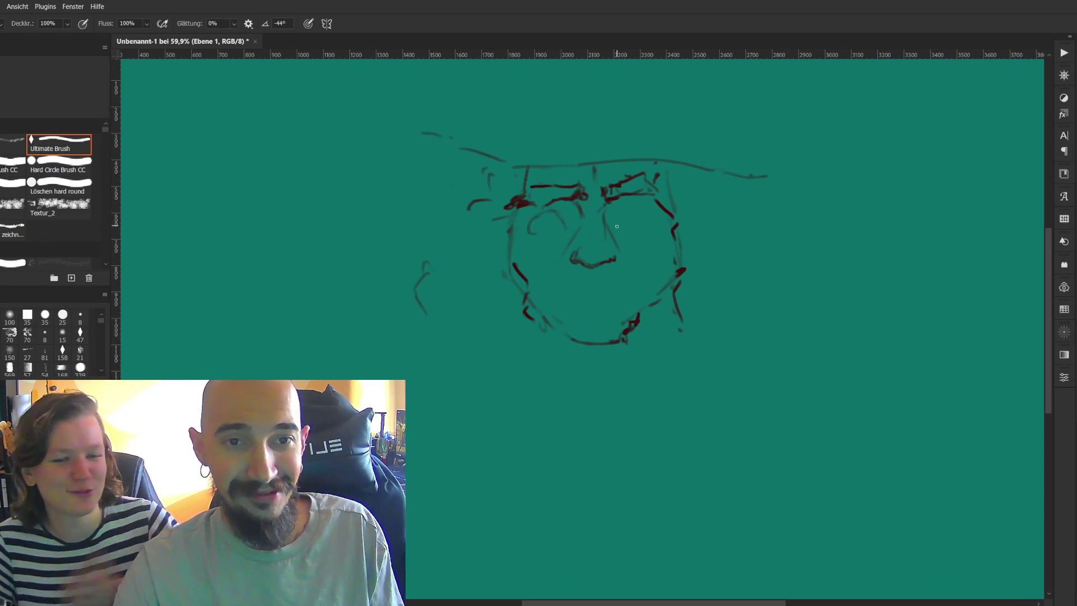
mouse_move(618, 220)
mouse_down()
mouse_move(638, 208)
mouse_move(649, 219)
mouse_up()
mouse_move(554, 211)
mouse_down()
mouse_move(564, 225)
mouse_move(546, 212)
mouse_up()
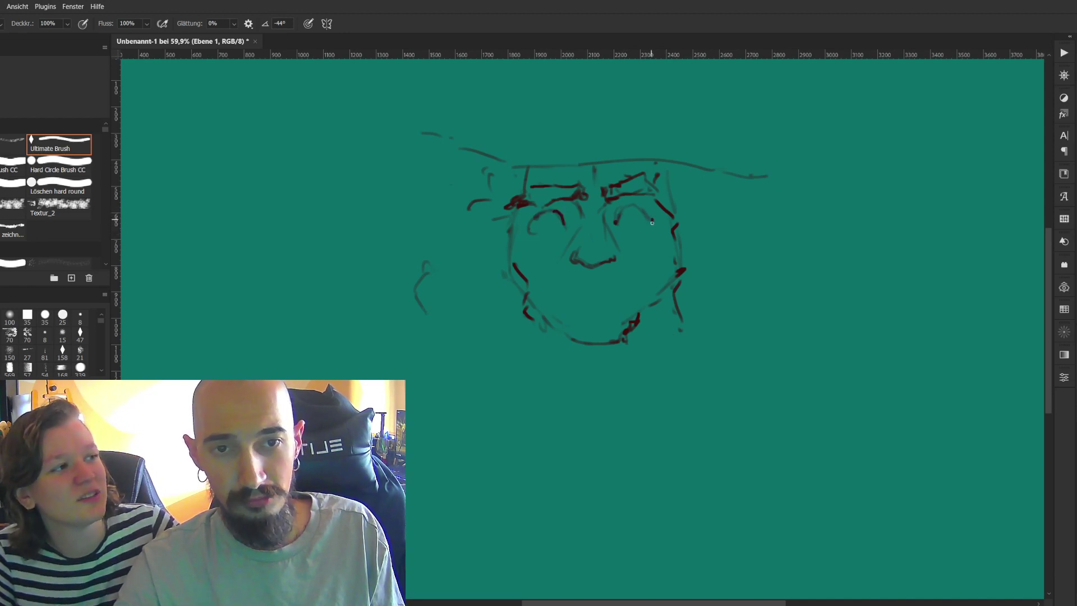
mouse_move(548, 213)
mouse_down()
mouse_move(522, 231)
mouse_move(563, 226)
mouse_up()
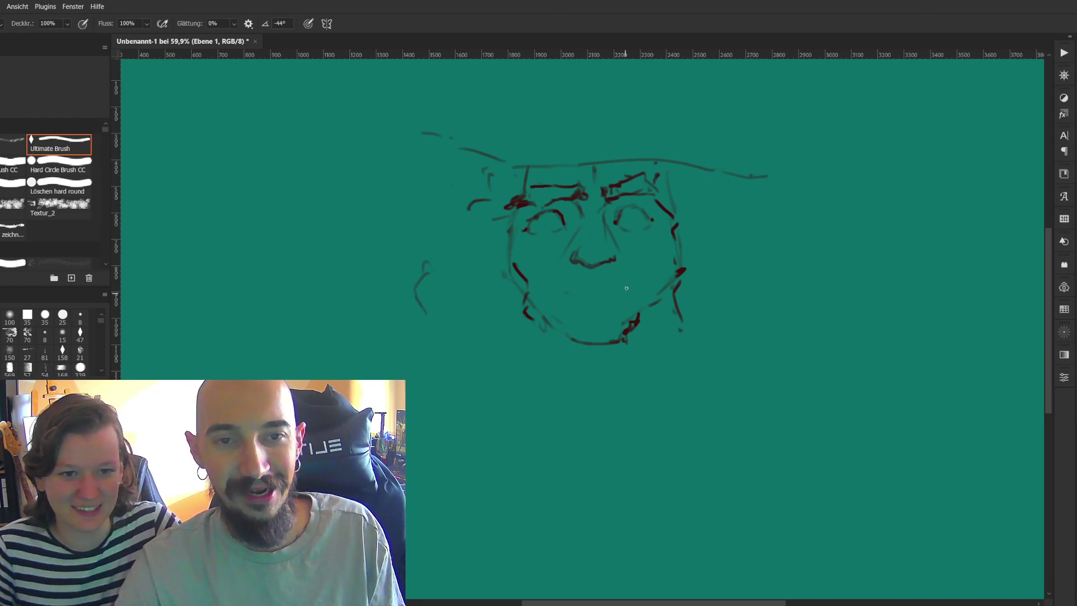
mouse_move(553, 288)
mouse_down()
mouse_move(609, 277)
mouse_move(630, 285)
mouse_move(597, 299)
mouse_move(608, 297)
mouse_up()
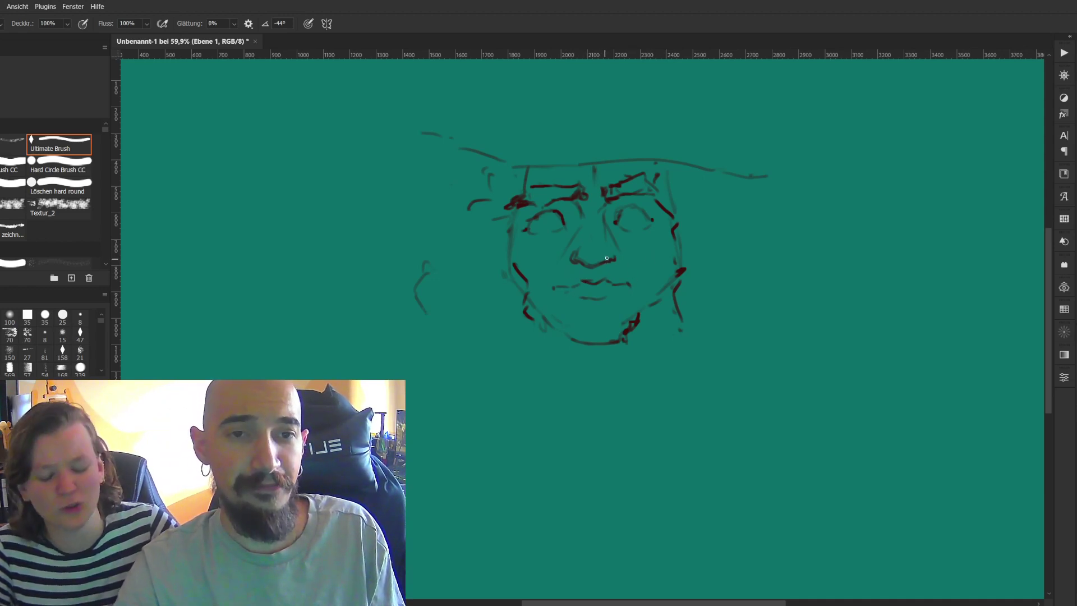
mouse_move(700, 284)
mouse_down()
mouse_move(683, 279)
mouse_move(697, 284)
mouse_move(721, 262)
mouse_up()
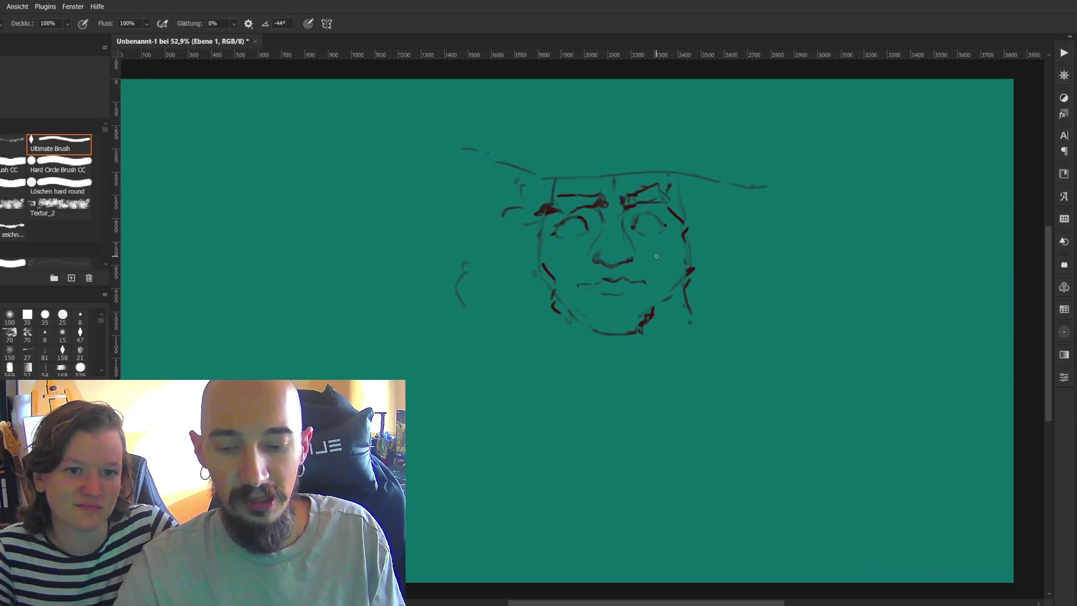
Step: Erase the facial features, most of the face outline and the middle of the brim, and return to the brush
key(e)
mouse_move(595, 239)
mouse_down()
mouse_move(548, 201)
mouse_move(655, 216)
mouse_move(631, 254)
mouse_move(564, 276)
mouse_move(572, 233)
mouse_move(595, 234)
mouse_up()
mouse_move(553, 204)
mouse_down()
mouse_move(604, 285)
mouse_move(625, 290)
mouse_move(621, 192)
mouse_move(636, 344)
mouse_move(590, 318)
mouse_move(662, 248)
mouse_move(683, 255)
mouse_move(673, 320)
mouse_move(586, 247)
mouse_move(640, 300)
mouse_move(598, 206)
mouse_move(629, 203)
mouse_move(652, 297)
mouse_move(670, 298)
mouse_move(597, 173)
mouse_move(540, 263)
mouse_move(522, 220)
mouse_move(520, 259)
mouse_move(572, 259)
mouse_up()
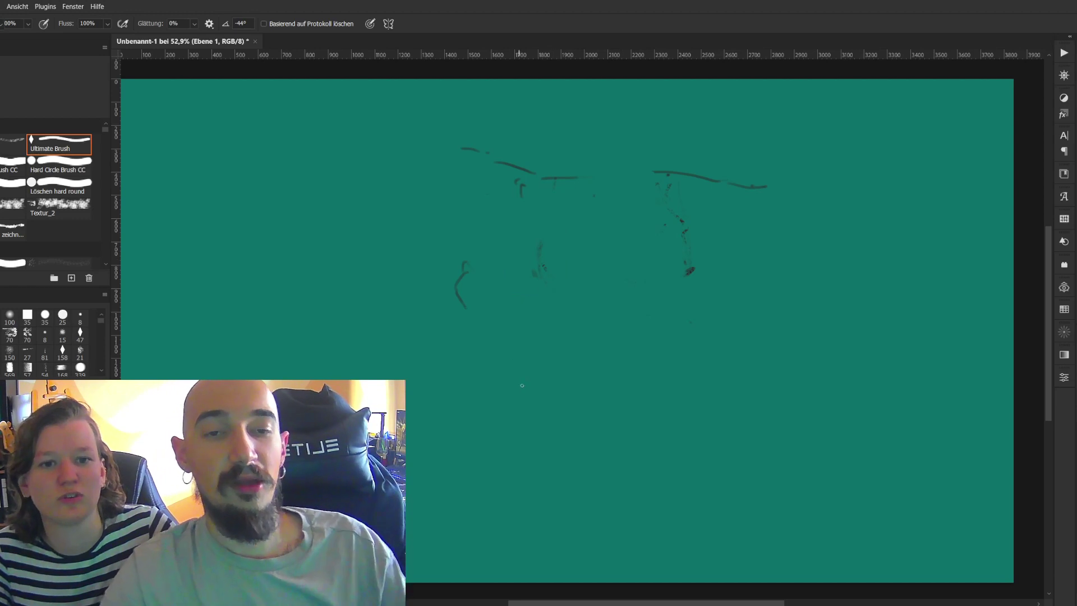
key(b)
drag(676, 323, 707, 325)
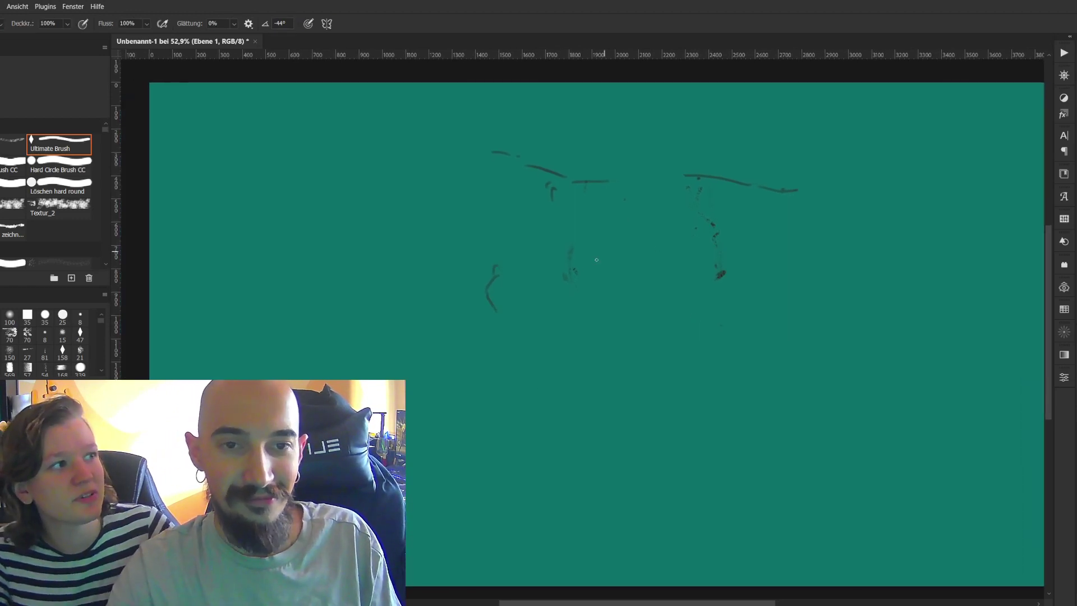
Step: Erase the remaining hat brim and face strokes to clear the canvas, and return to the brush
key(e)
drag(582, 260, 571, 320)
key(b)
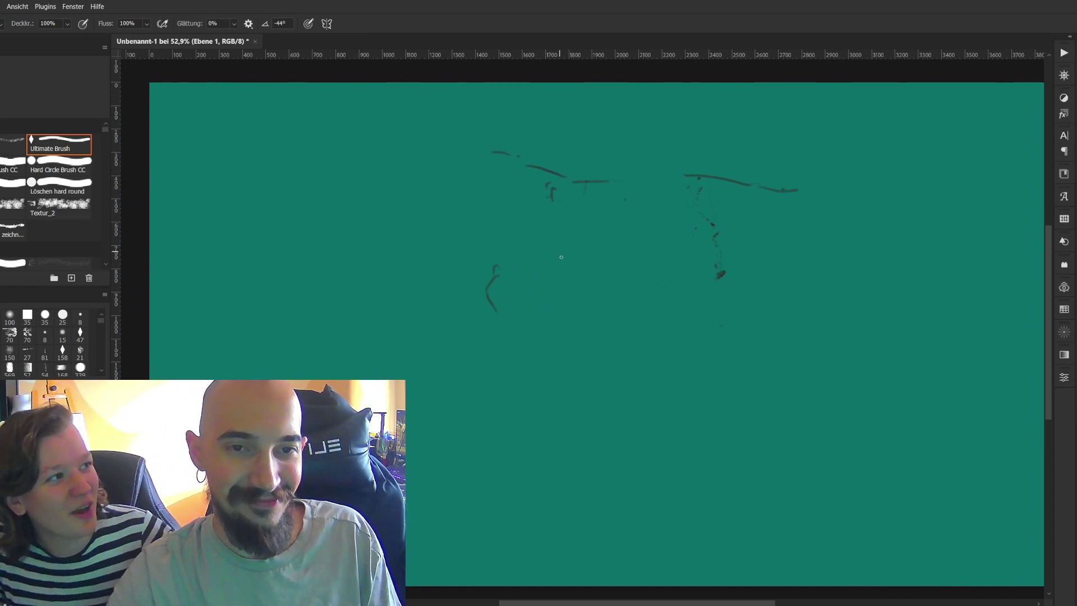
key(e)
mouse_move(558, 249)
mouse_down()
mouse_move(564, 192)
mouse_move(523, 183)
mouse_move(525, 159)
mouse_move(516, 170)
mouse_move(537, 182)
mouse_move(779, 193)
mouse_move(559, 187)
mouse_move(501, 243)
mouse_move(546, 259)
mouse_move(705, 219)
mouse_move(695, 258)
mouse_move(708, 206)
mouse_up()
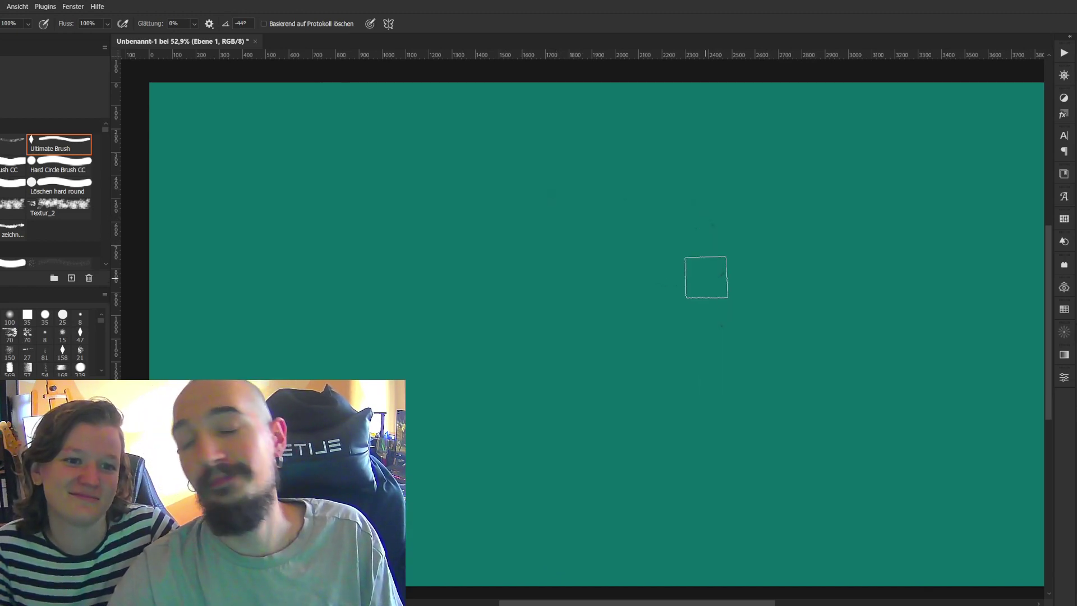
key(b)
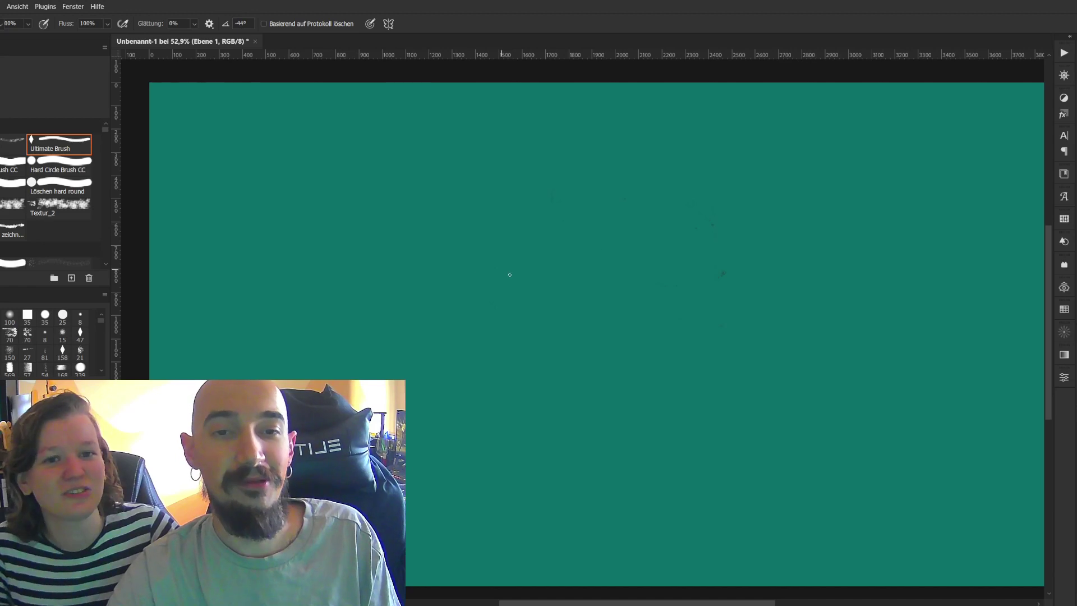
key(b)
Step: Sketch a new face outline with both cheek lines curving down into a broad, wavy beard edge around the chin
drag(499, 247, 499, 275)
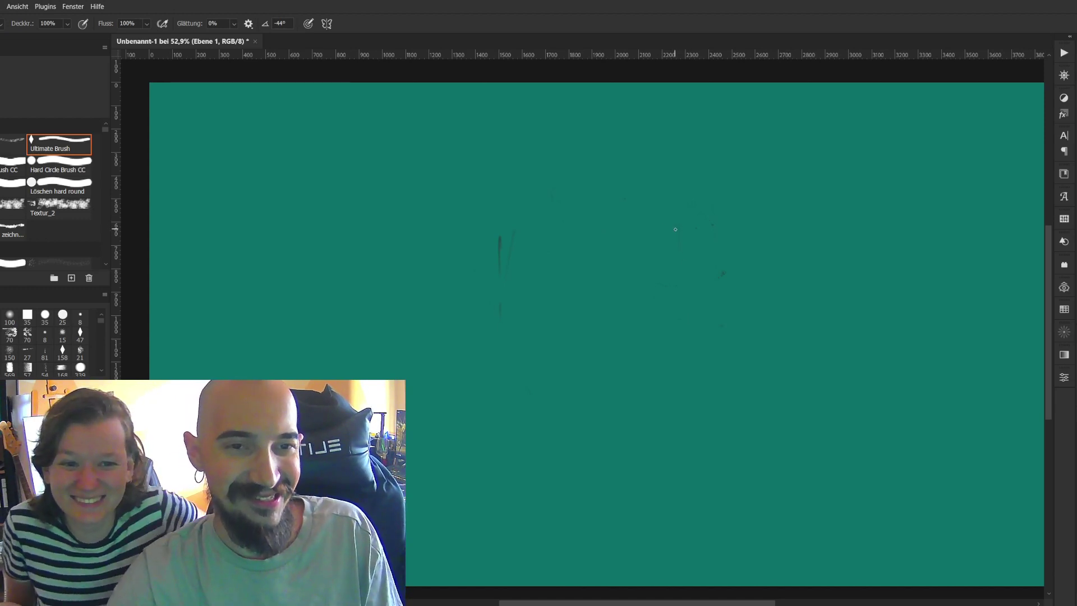
mouse_move(675, 230)
mouse_down()
mouse_move(678, 265)
mouse_move(686, 276)
mouse_move(674, 247)
mouse_move(713, 340)
mouse_move(640, 281)
mouse_move(689, 254)
mouse_move(688, 294)
mouse_move(704, 290)
mouse_move(723, 324)
mouse_up()
mouse_move(497, 260)
mouse_down()
mouse_move(480, 377)
mouse_move(543, 442)
mouse_move(595, 459)
mouse_up()
drag(724, 354, 738, 391)
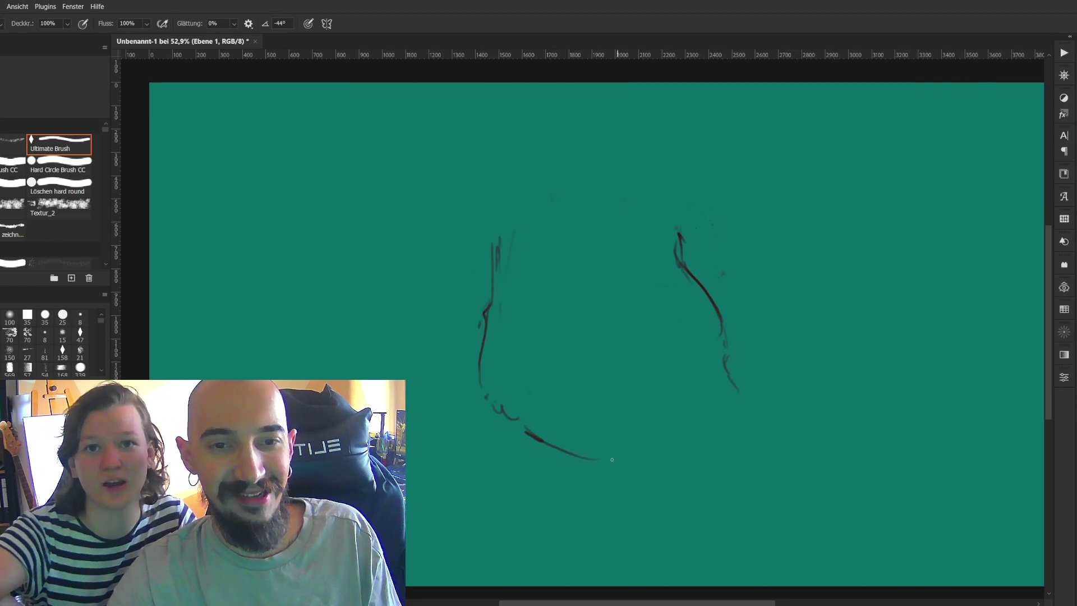
mouse_move(615, 453)
mouse_down()
mouse_move(676, 475)
mouse_move(716, 447)
mouse_move(736, 449)
mouse_move(749, 412)
mouse_up()
drag(739, 388, 751, 421)
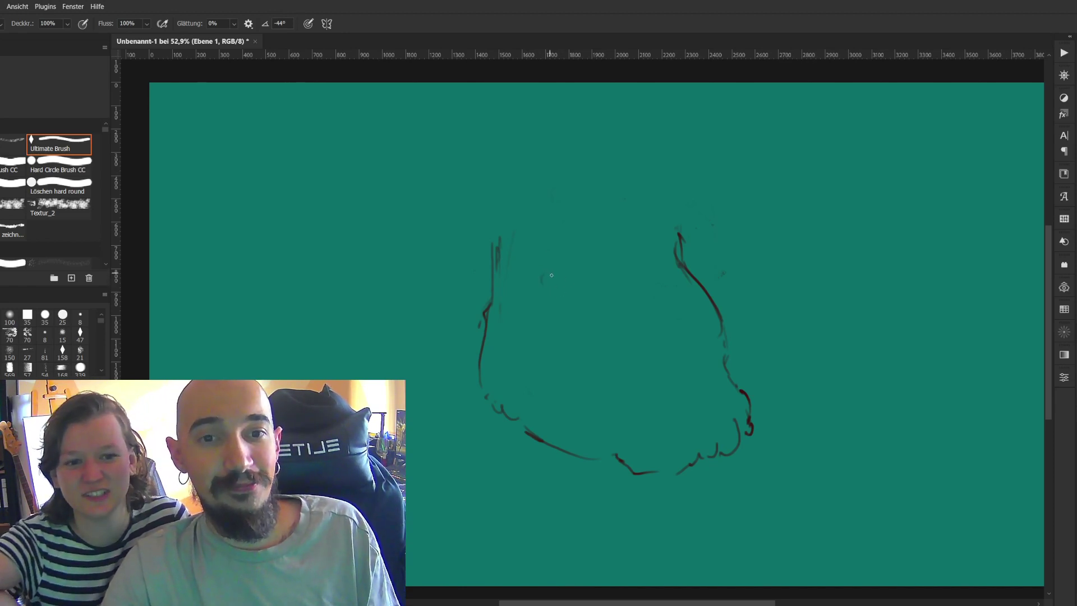
Step: Sketch two narrow eyes in the upper face, with eyelid creases and dark eyebrows above them
mouse_move(552, 275)
mouse_down()
mouse_move(583, 272)
mouse_move(569, 289)
mouse_move(587, 265)
mouse_move(590, 275)
mouse_up()
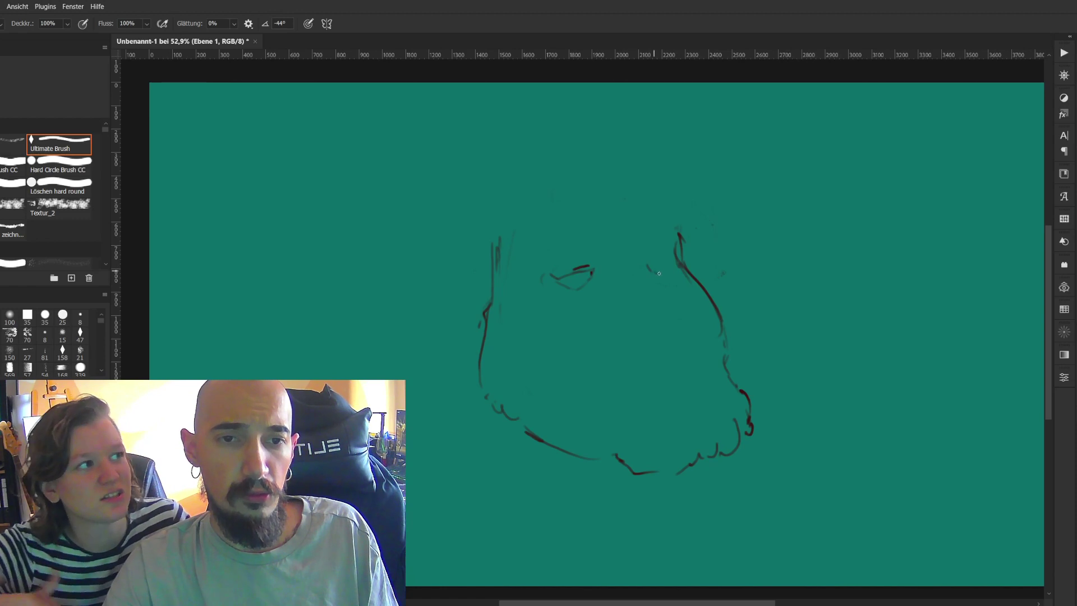
drag(659, 273, 665, 267)
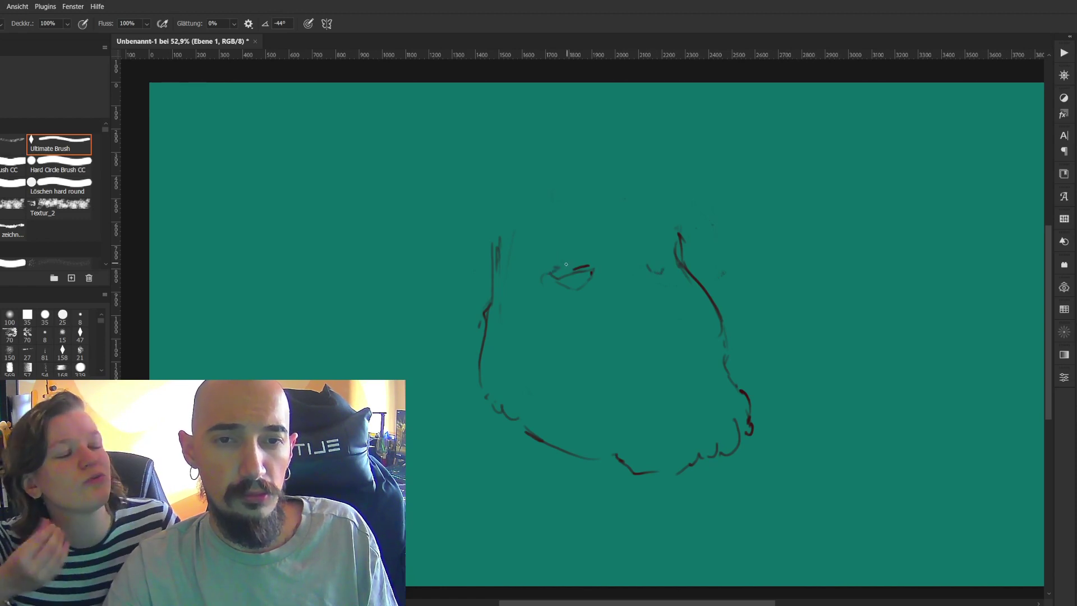
drag(566, 264, 580, 256)
key(e)
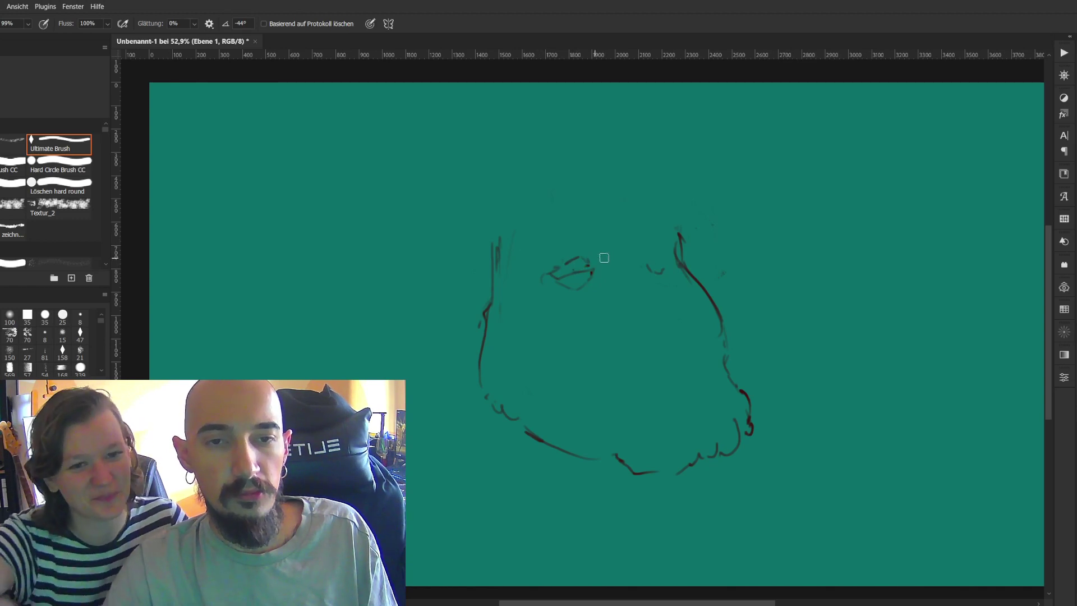
key(b)
drag(646, 258, 656, 259)
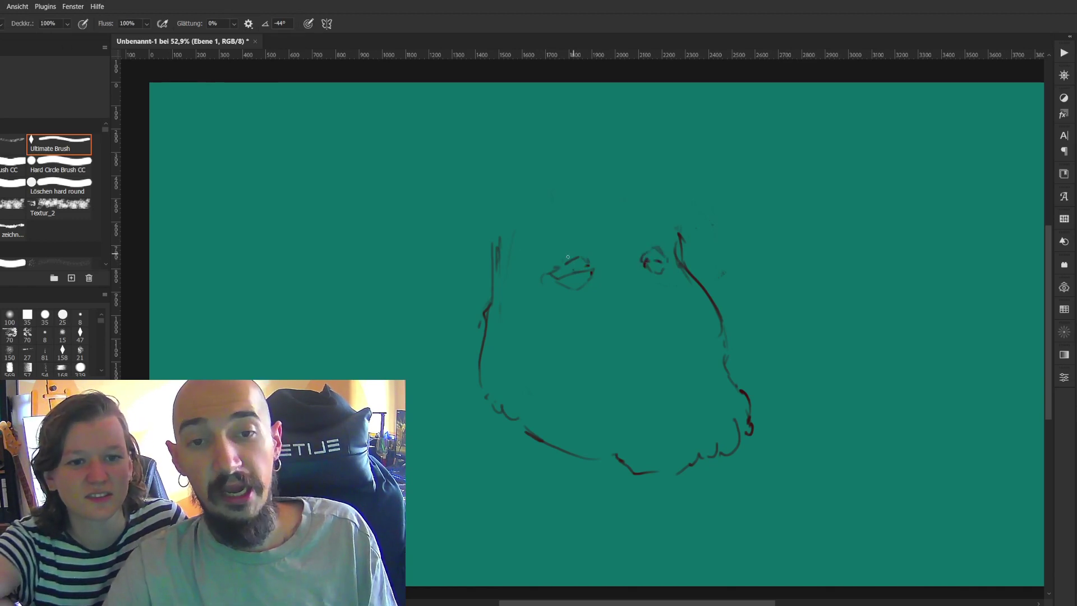
drag(544, 262, 635, 248)
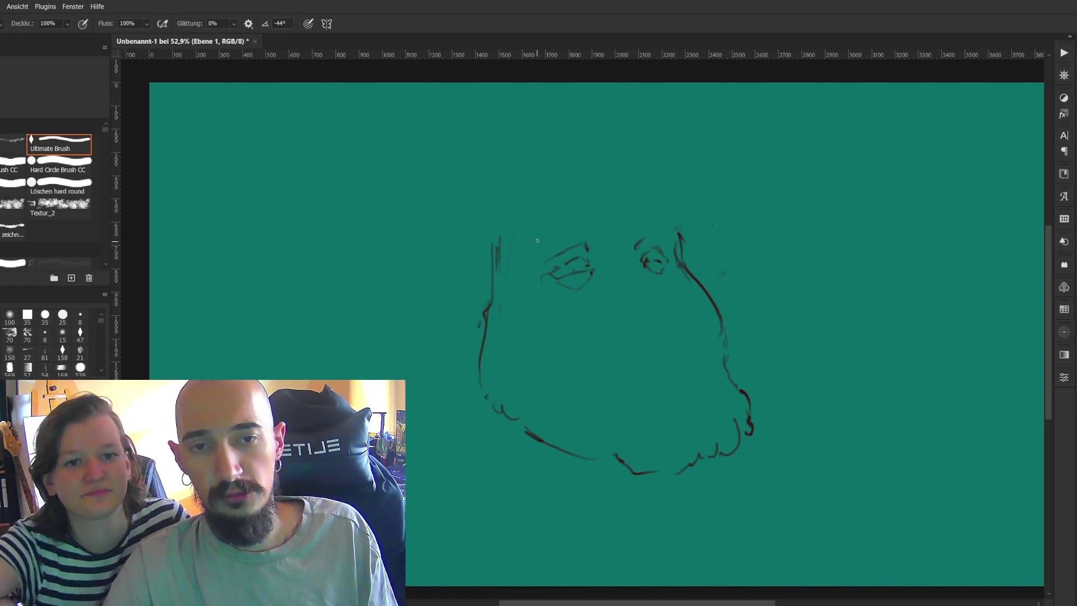
mouse_move(567, 241)
mouse_down()
mouse_move(589, 237)
mouse_move(548, 233)
mouse_move(629, 237)
mouse_move(635, 220)
mouse_move(634, 240)
mouse_move(644, 223)
mouse_move(649, 231)
mouse_move(637, 232)
mouse_move(675, 224)
mouse_up()
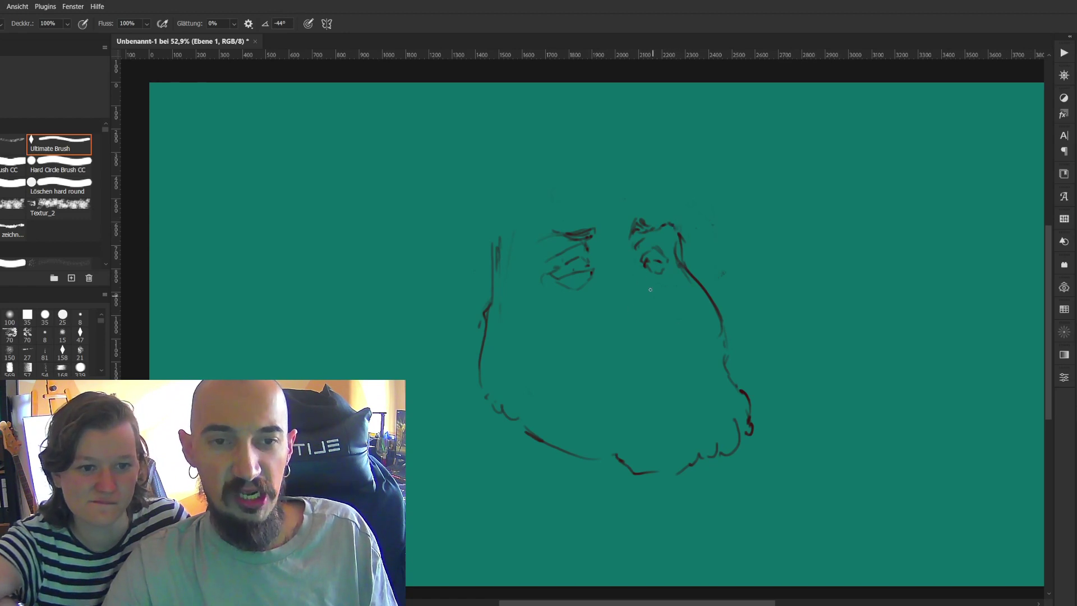
Step: Sketch a large nose running down from the far eye, with a rounded tip and nostril wing, erasing the stray underside stroke
drag(639, 267, 677, 313)
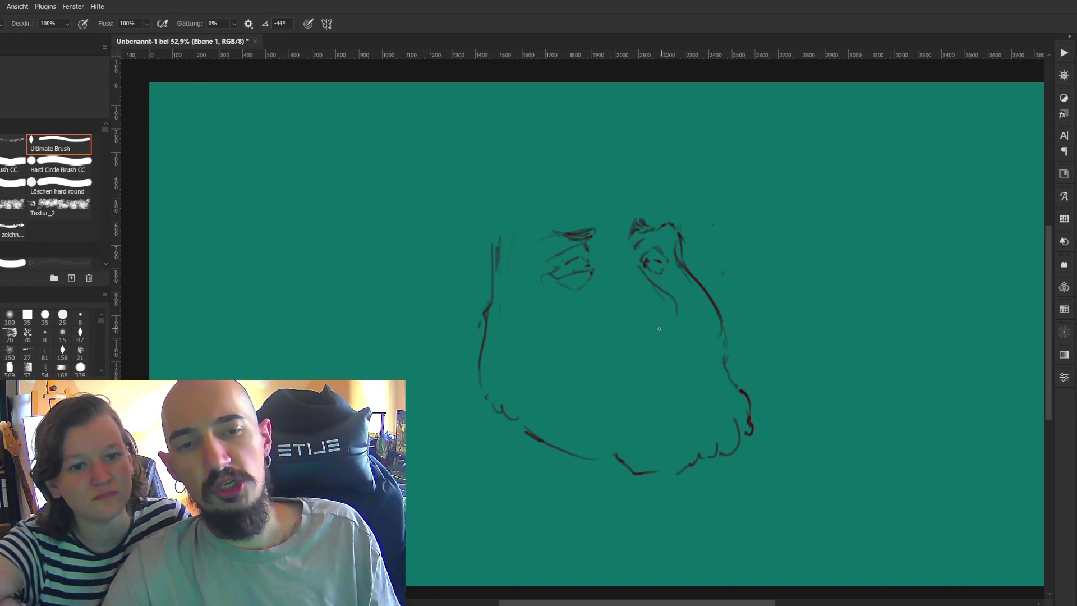
mouse_move(659, 328)
mouse_down()
mouse_move(676, 316)
mouse_move(662, 329)
mouse_move(631, 321)
mouse_move(637, 331)
mouse_up()
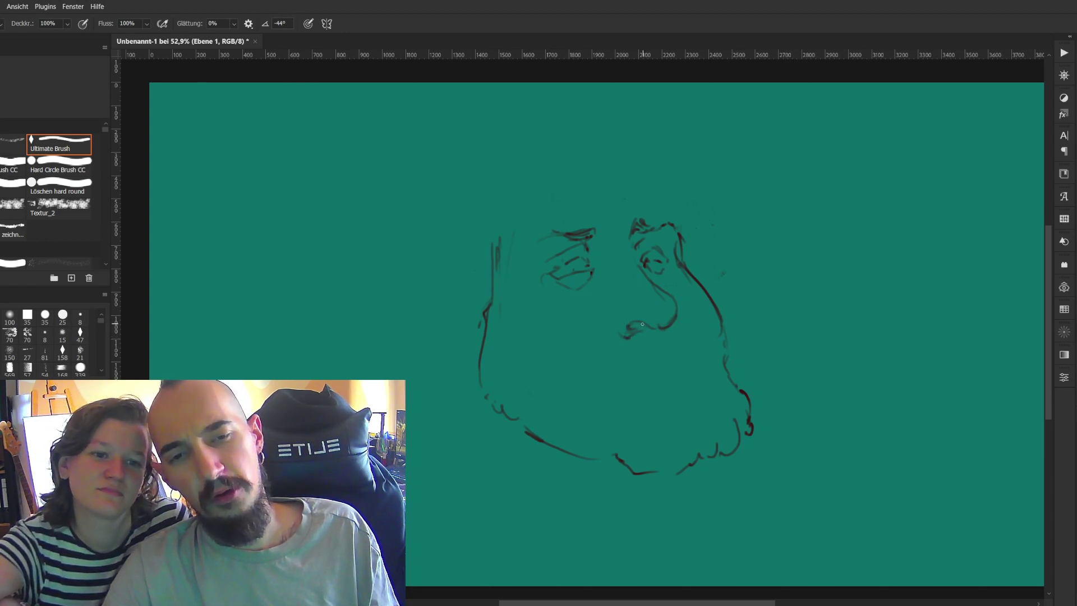
key(e)
mouse_move(622, 337)
mouse_down()
mouse_move(634, 333)
mouse_move(619, 335)
mouse_up()
key(b)
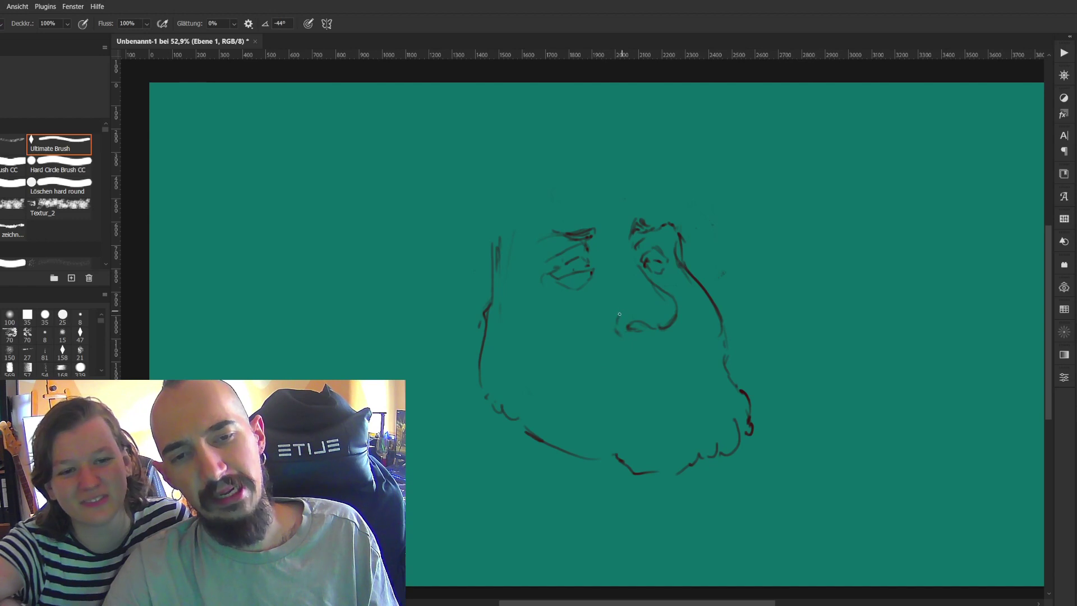
mouse_move(619, 315)
mouse_down()
mouse_move(622, 306)
mouse_move(611, 328)
mouse_up()
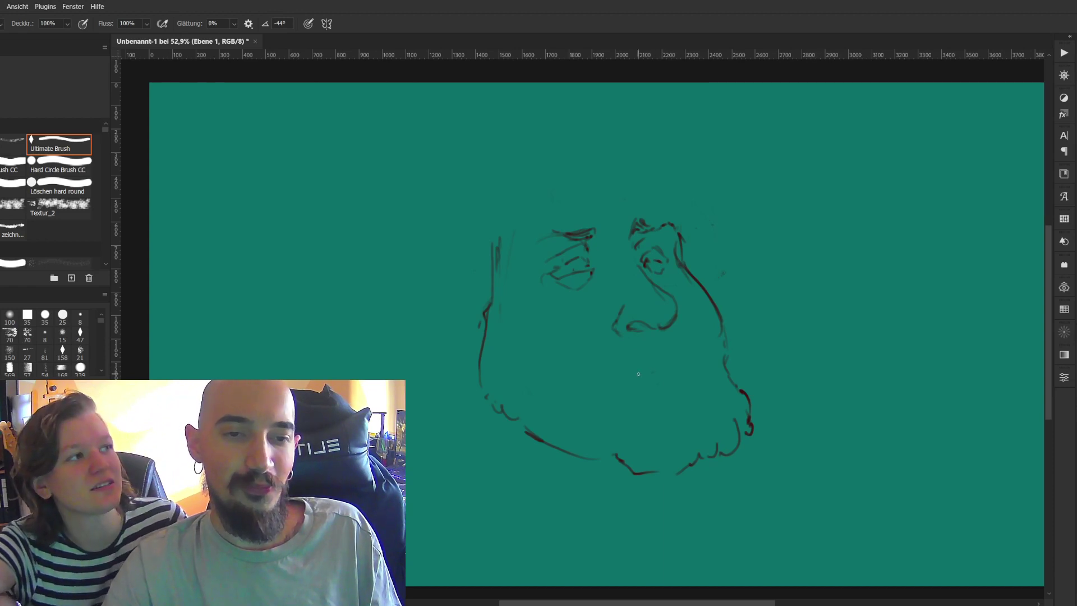
Step: Sketch a curved, dark mouth line below the nose with an upturned far corner
drag(638, 374, 632, 371)
click(611, 361)
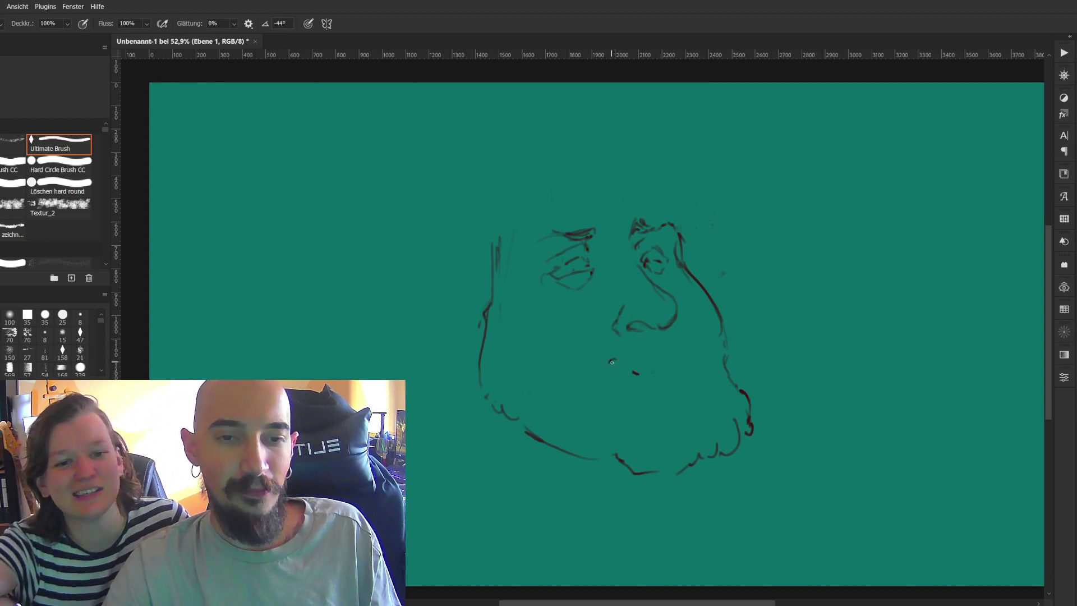
mouse_move(617, 371)
mouse_down()
mouse_move(660, 370)
mouse_move(618, 374)
mouse_move(628, 367)
mouse_move(612, 363)
mouse_move(691, 361)
mouse_up()
key(e)
key(b)
key(e)
key(b)
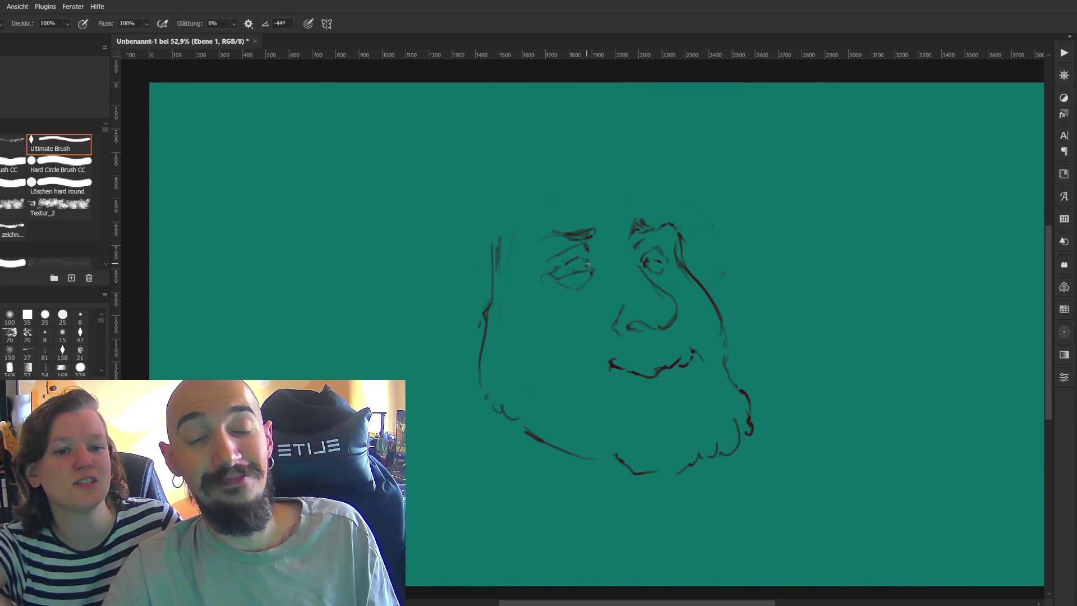
Step: Sketch a rounded ear outline beside the near cheek and a small mark beyond the far side of the face
drag(493, 226, 496, 220)
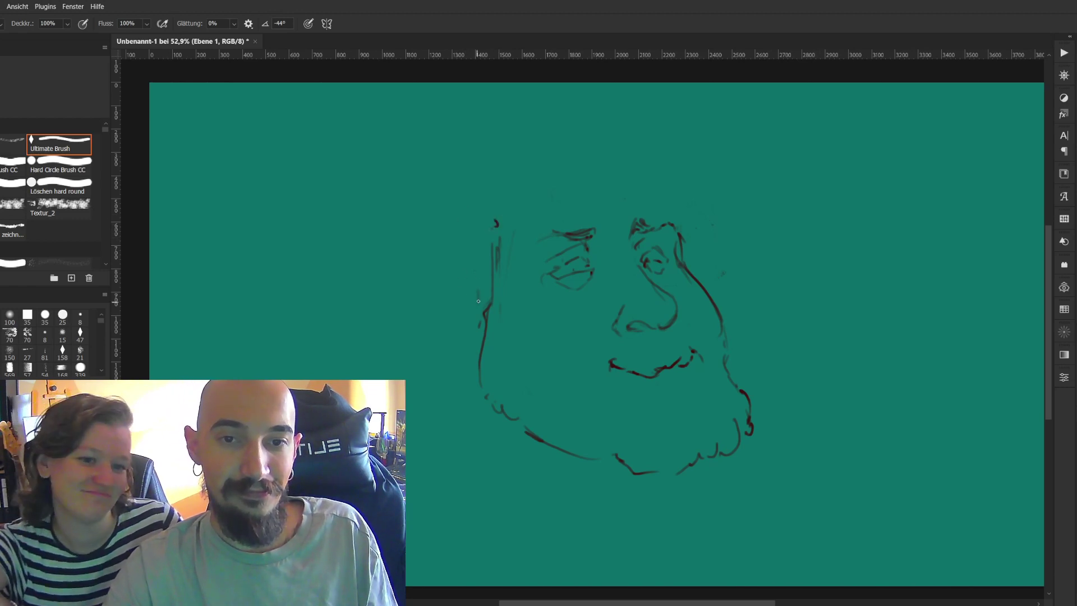
mouse_move(479, 301)
mouse_down()
mouse_move(424, 275)
mouse_move(426, 292)
mouse_move(455, 303)
mouse_move(436, 331)
mouse_move(480, 348)
mouse_up()
key(ctrl+z)
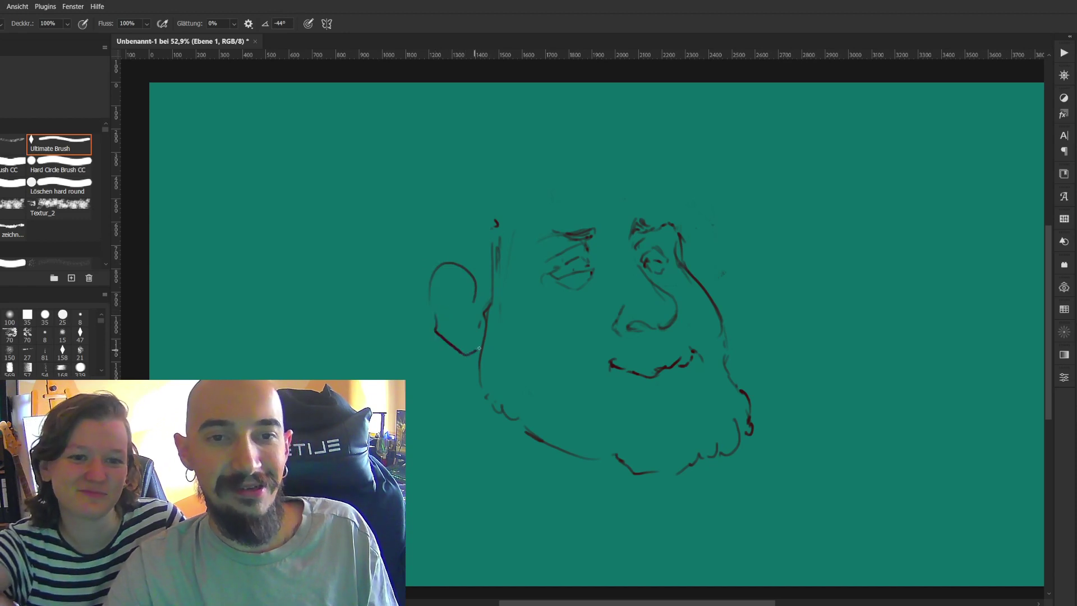
drag(704, 254, 715, 257)
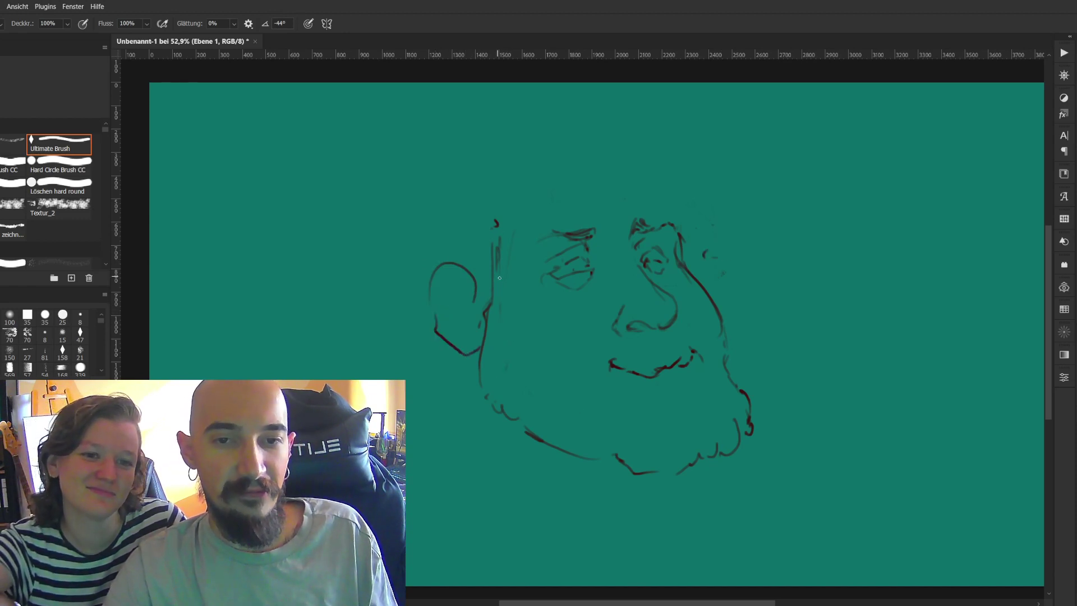
Step: Hatch beard hair along the cheek and below the mouth, and sketch a moustache between the nose and mouth
drag(502, 318, 518, 377)
mouse_move(525, 353)
mouse_down()
mouse_move(519, 393)
mouse_move(538, 364)
mouse_move(549, 402)
mouse_up()
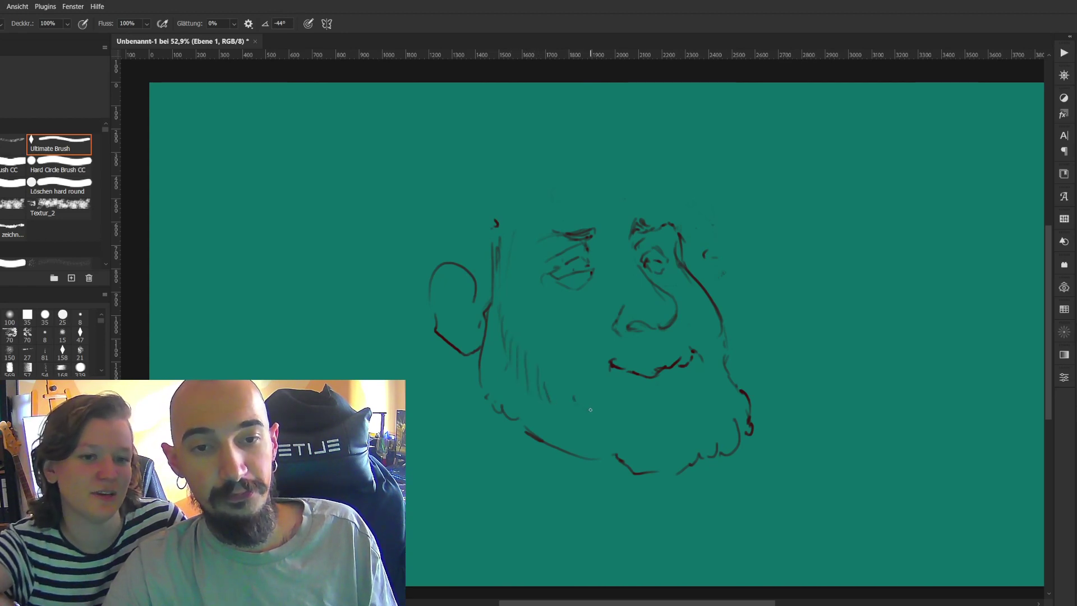
mouse_move(608, 418)
mouse_down()
mouse_move(686, 407)
mouse_move(719, 381)
mouse_move(723, 345)
mouse_up()
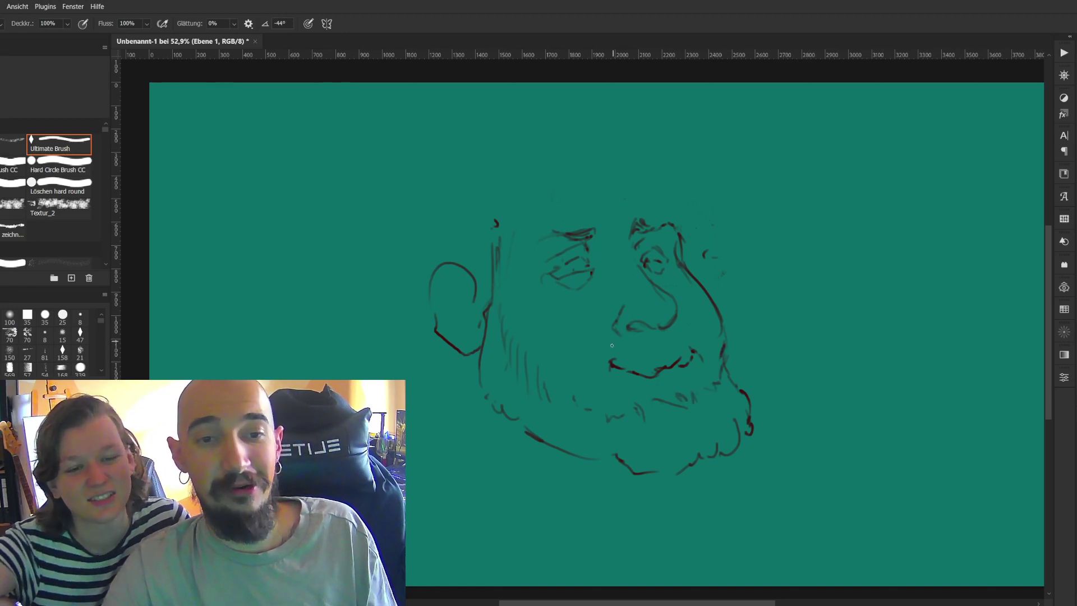
mouse_move(616, 347)
mouse_down()
mouse_move(638, 362)
mouse_move(648, 357)
mouse_move(636, 345)
mouse_move(654, 355)
mouse_move(696, 343)
mouse_up()
drag(692, 324, 707, 342)
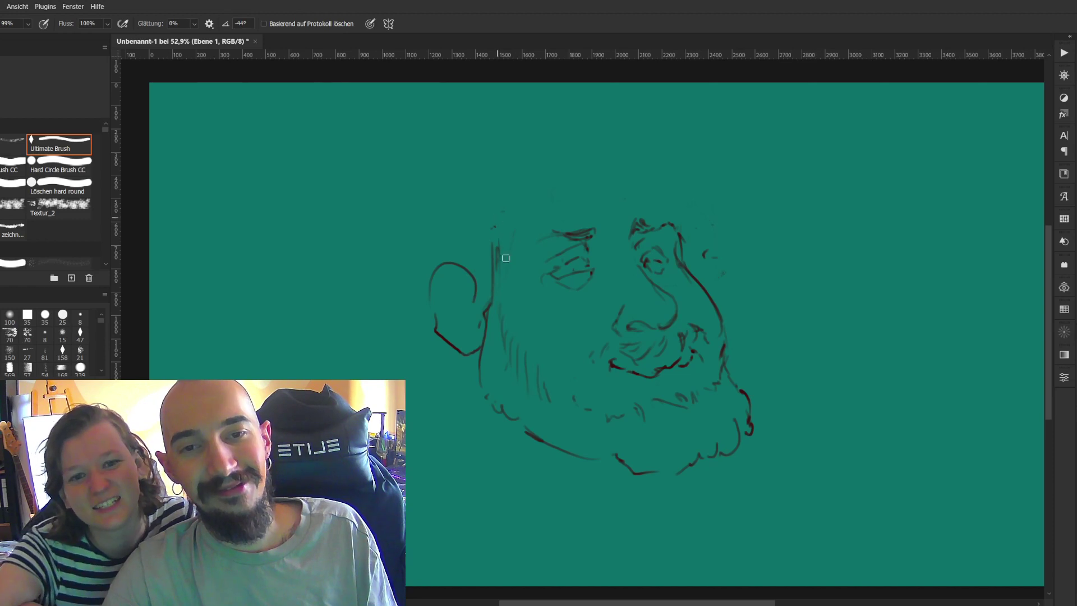
Step: Lighten the temple line, sketch the inner ear folds, and thin the dark earlobe outline with the eraser
mouse_move(498, 243)
mouse_down()
mouse_move(498, 262)
mouse_move(465, 290)
mouse_up()
key(b)
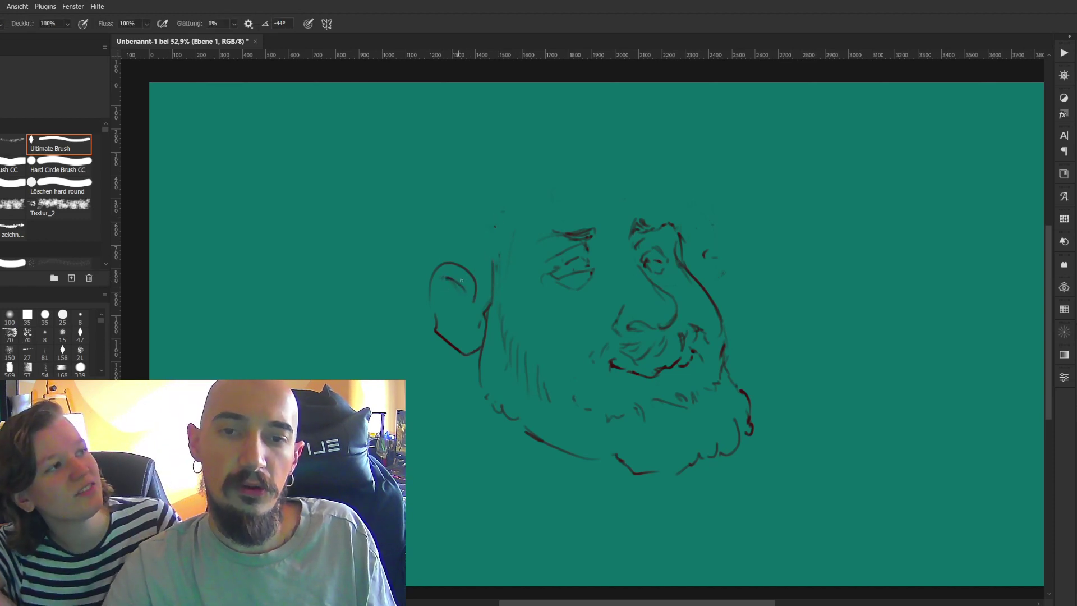
key(ctrl+z)
drag(448, 276, 464, 302)
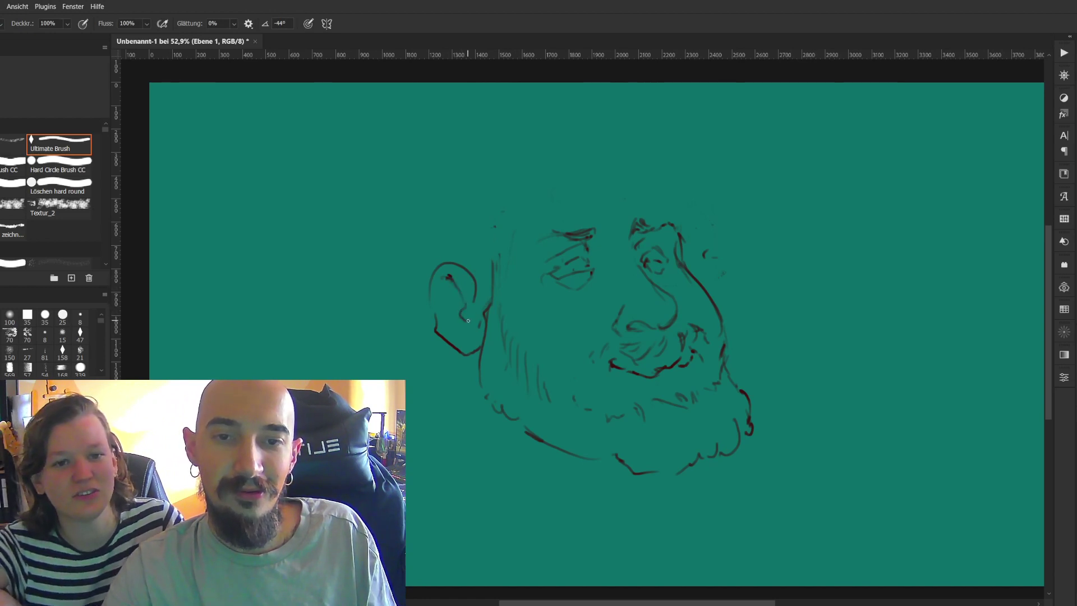
key(e)
drag(443, 338, 456, 353)
key(b)
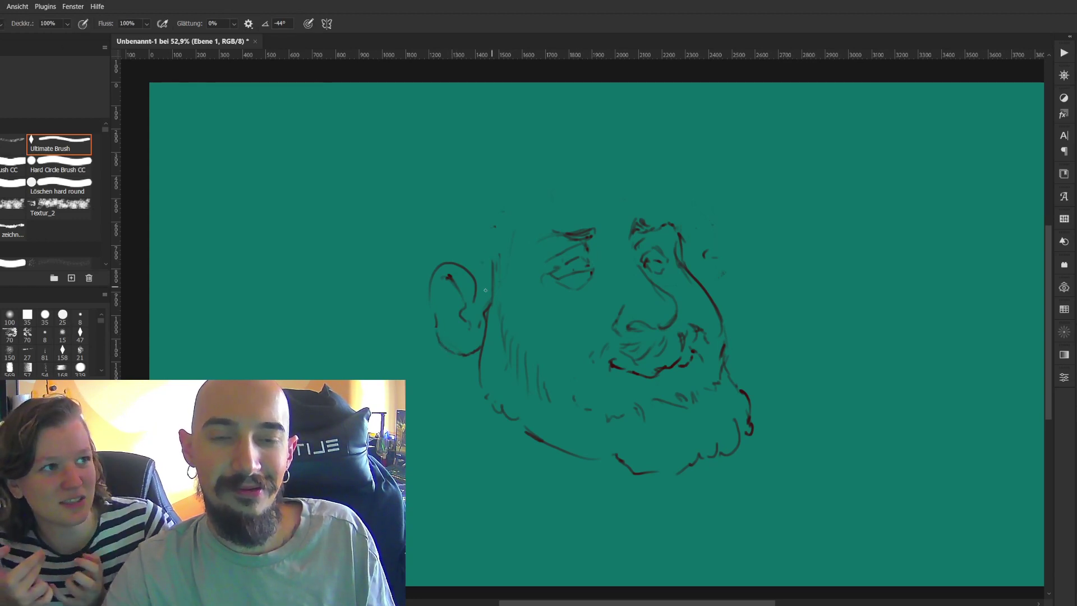
Step: Sketch a hair curl at the temple, hair tufts behind the ear, a shoulder line, and a fluffy edge beneath the beard
drag(508, 251, 517, 265)
mouse_move(415, 309)
mouse_down()
mouse_move(414, 332)
mouse_move(407, 318)
mouse_move(417, 337)
mouse_move(401, 352)
mouse_move(417, 380)
mouse_move(380, 373)
mouse_up()
key(ctrl+z)
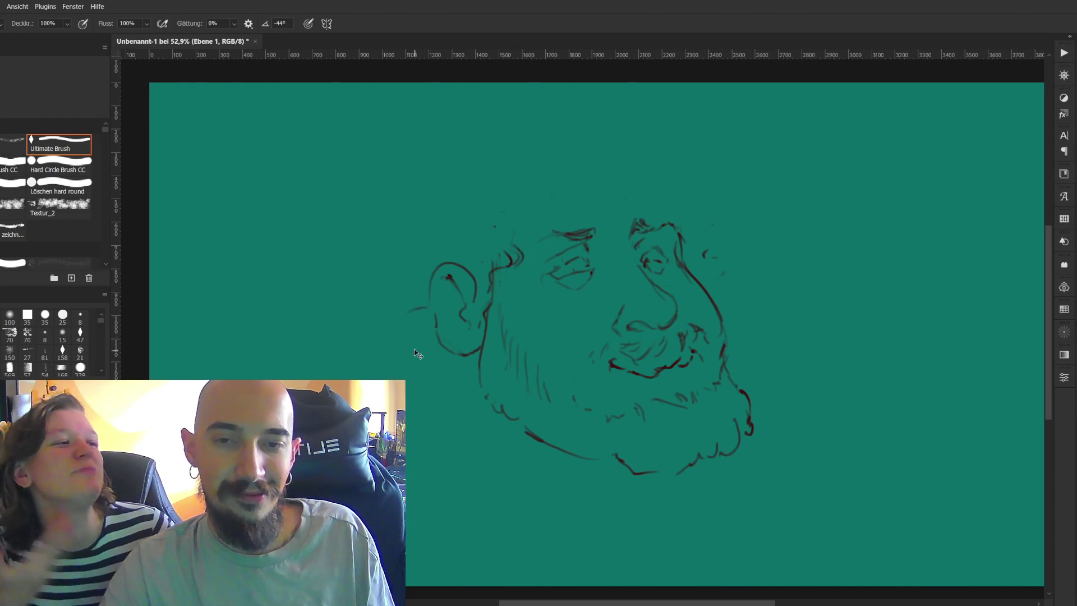
drag(414, 337, 348, 379)
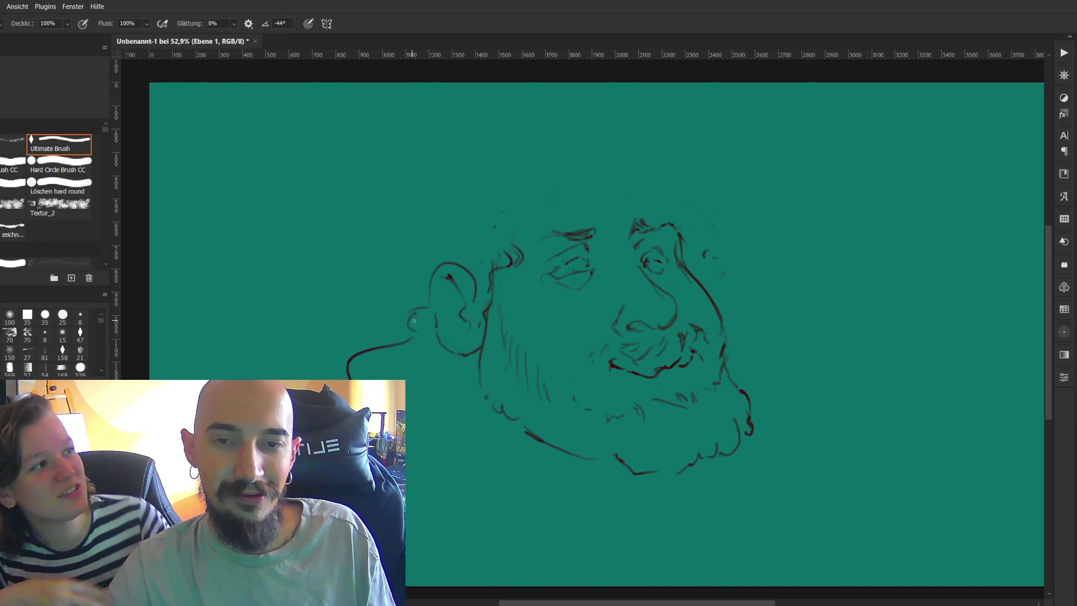
key(ctrl+z)
mouse_move(416, 339)
mouse_down()
mouse_move(375, 359)
mouse_move(367, 379)
mouse_up()
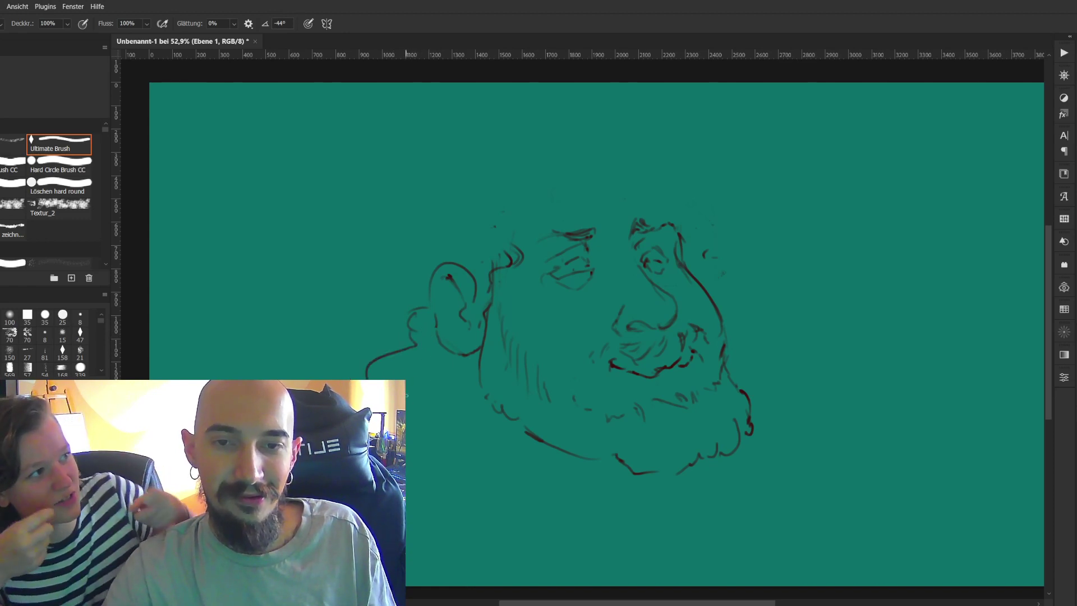
mouse_move(420, 402)
mouse_down()
mouse_move(407, 406)
mouse_move(426, 417)
mouse_move(476, 402)
mouse_up()
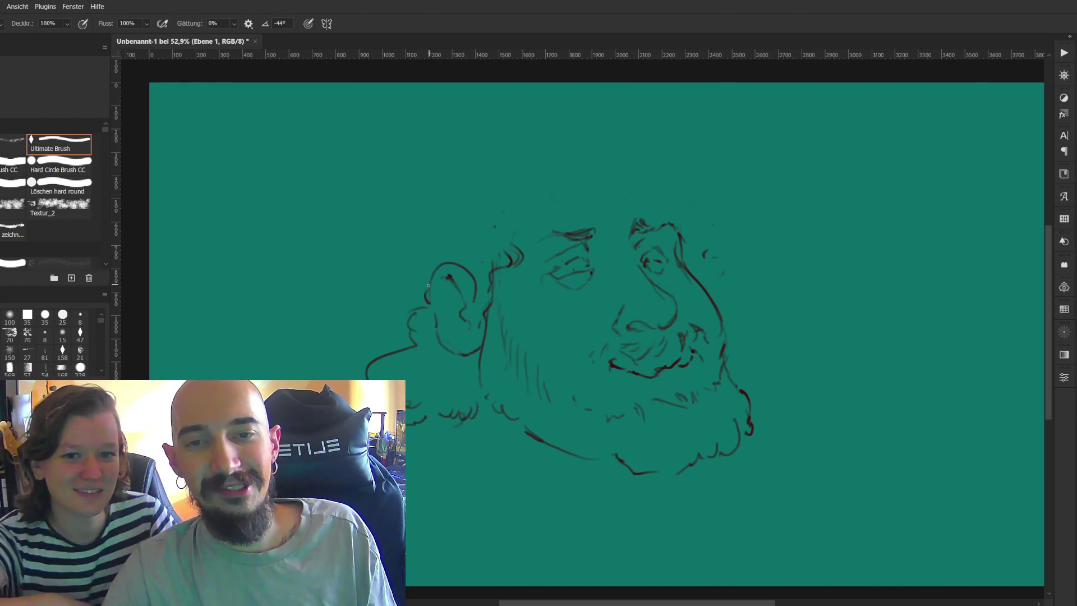
drag(406, 420, 488, 418)
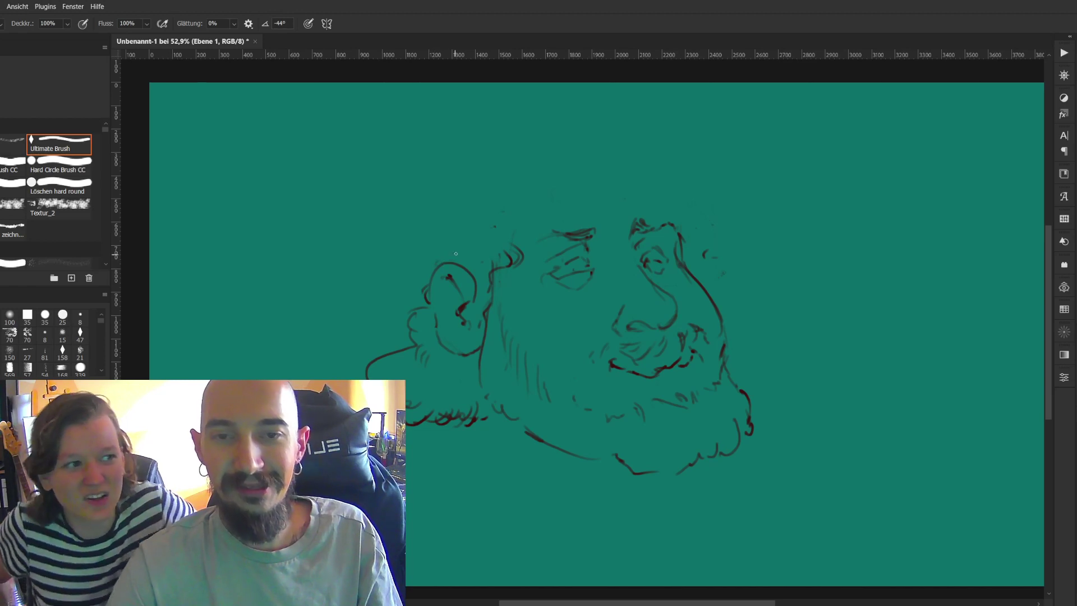
Step: Sketch a short mark above the ear and curved hair strands falling over the forehead
drag(443, 214, 449, 229)
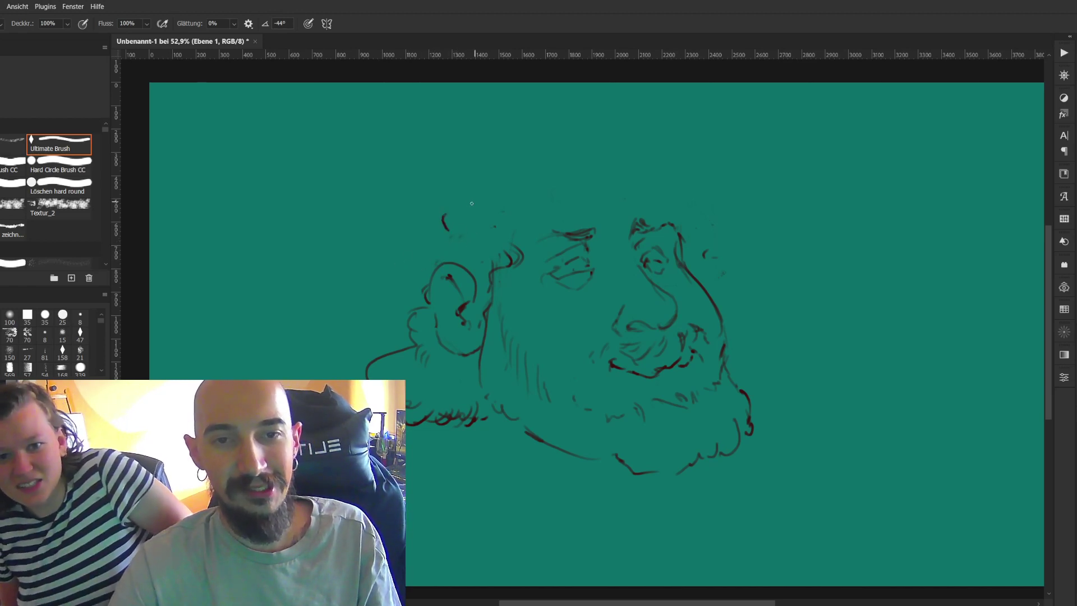
drag(525, 226, 584, 175)
mouse_move(591, 212)
mouse_down()
mouse_move(596, 166)
mouse_move(618, 182)
mouse_up()
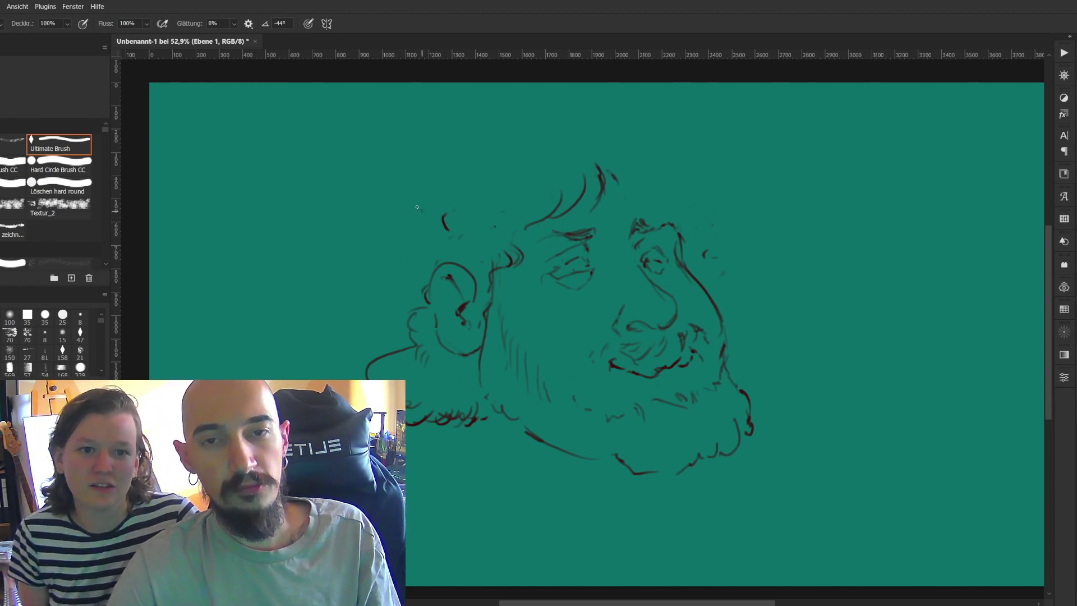
Step: Sketch a slanted hat brim edge across the top of the head, and add the far forehead contour beneath the brim tip
mouse_move(425, 213)
mouse_down()
mouse_move(406, 207)
mouse_move(572, 160)
mouse_move(623, 159)
mouse_up()
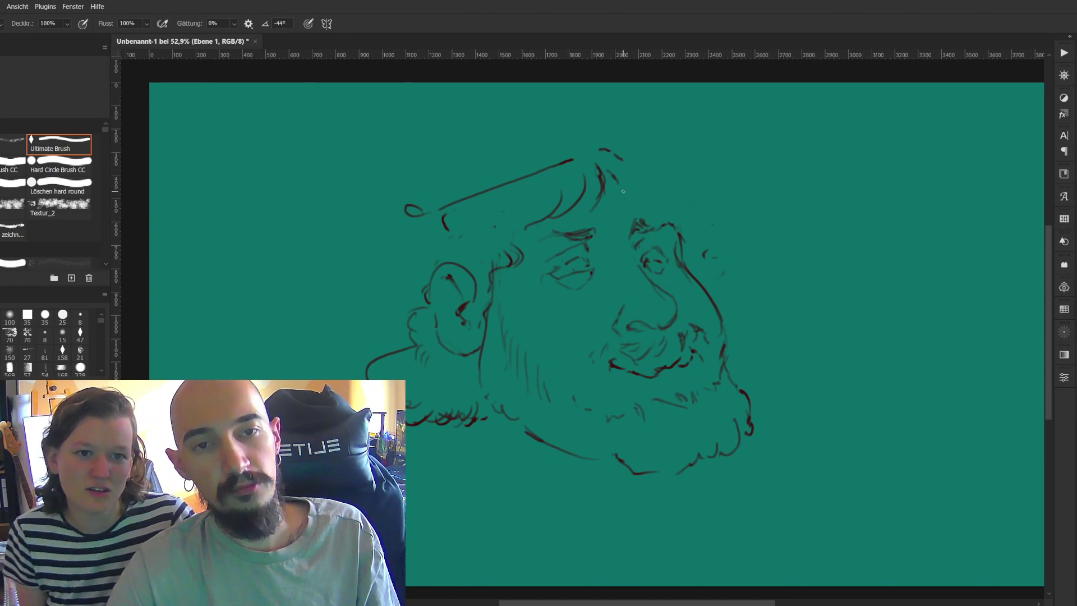
mouse_move(626, 190)
mouse_down()
mouse_move(636, 170)
mouse_move(670, 216)
mouse_up()
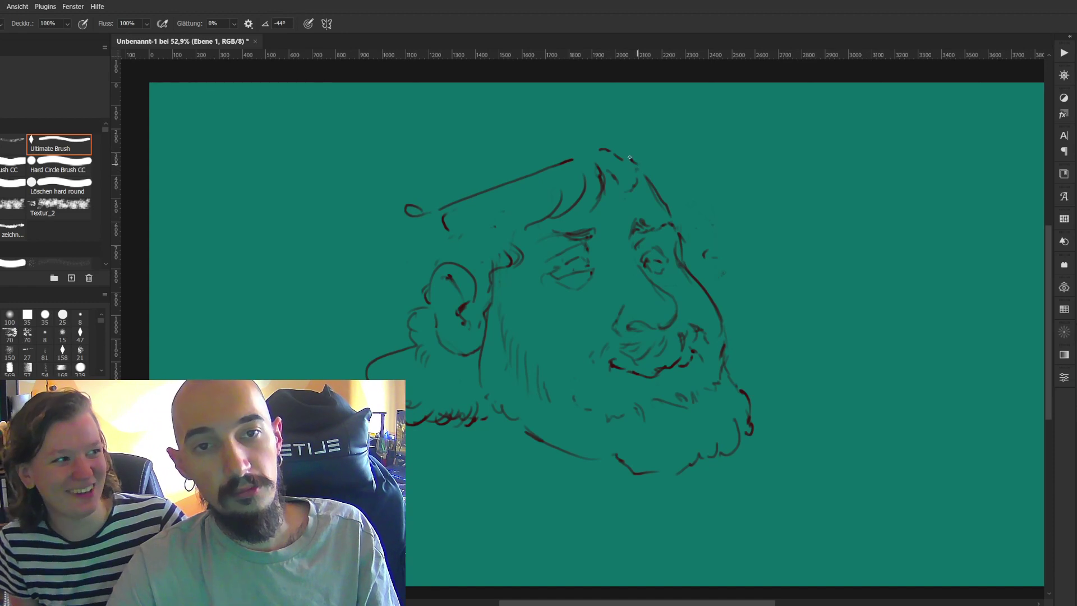
drag(628, 151, 673, 148)
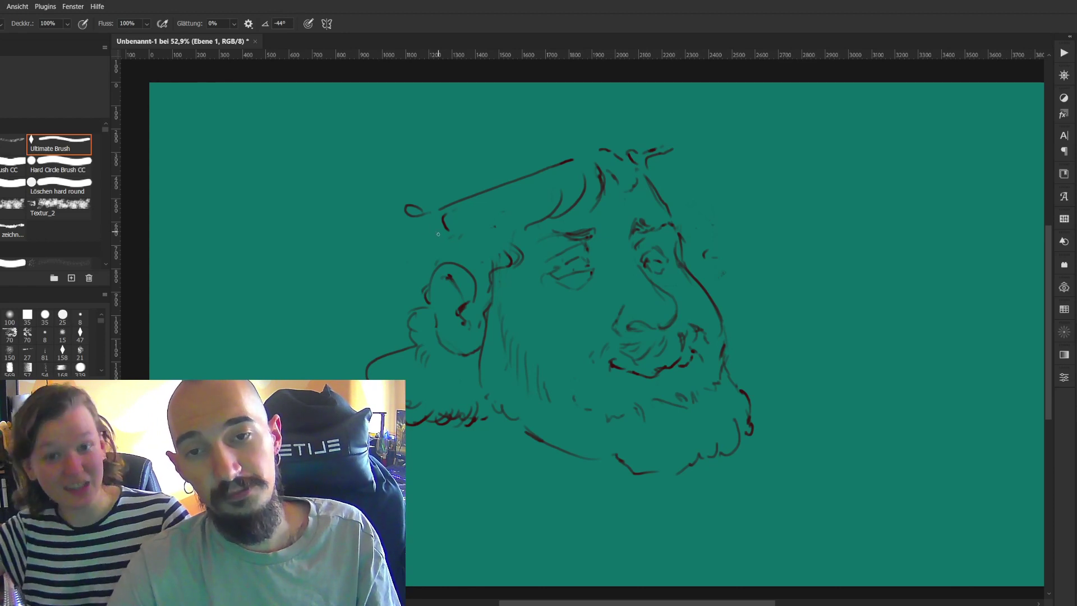
Step: Sketch a hair tuft above the ear, and outline the hat brim's rear edge and long curved top
drag(442, 239, 424, 264)
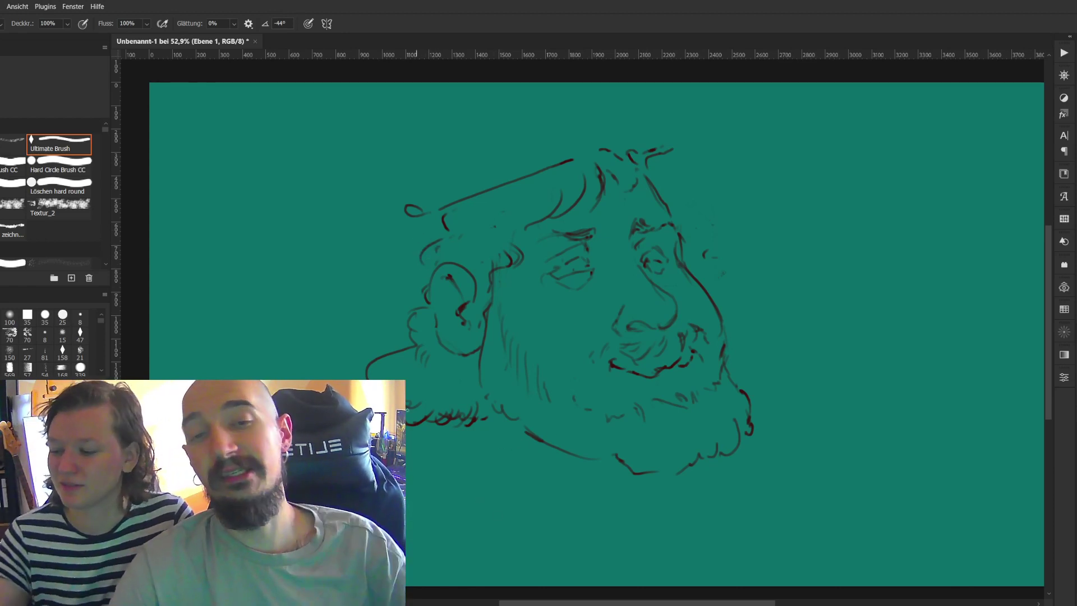
mouse_move(441, 225)
mouse_down()
mouse_move(373, 234)
mouse_move(353, 222)
mouse_move(358, 199)
mouse_move(382, 203)
mouse_up()
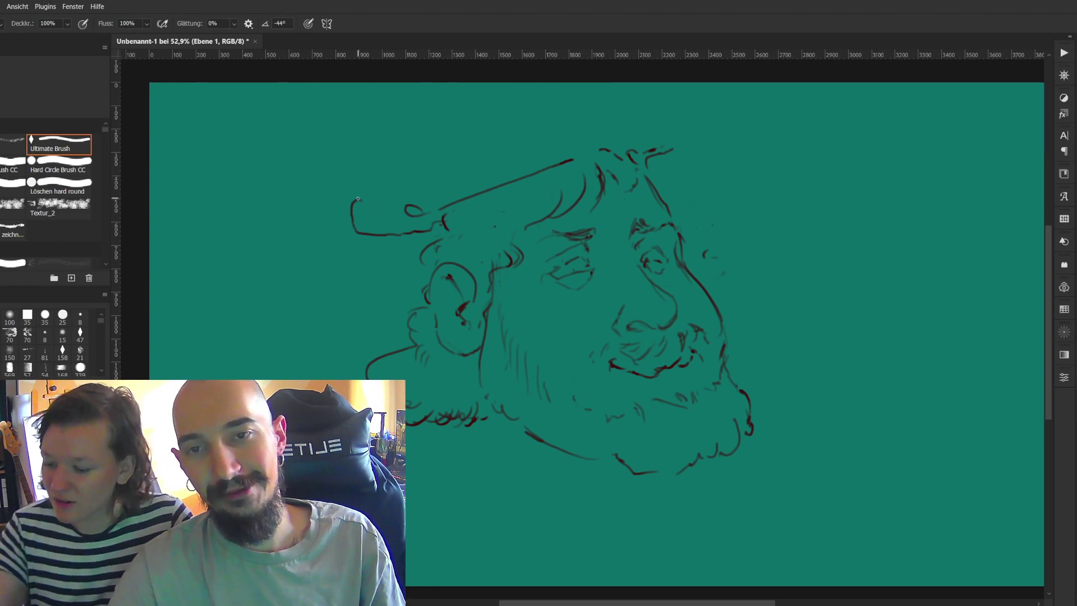
mouse_move(358, 199)
mouse_down()
mouse_move(433, 140)
mouse_move(511, 127)
mouse_move(451, 134)
mouse_move(581, 141)
mouse_move(635, 113)
mouse_up()
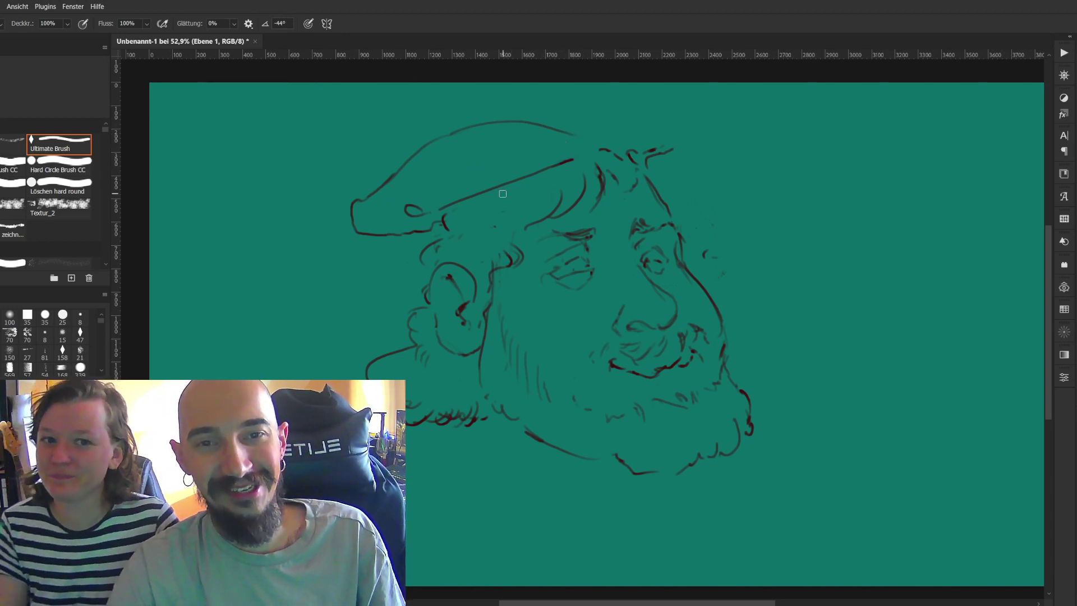
Step: Break up the straight brim underside with a darker accent, and extend the brim's top contour to its far tip
key(ctrl+z)
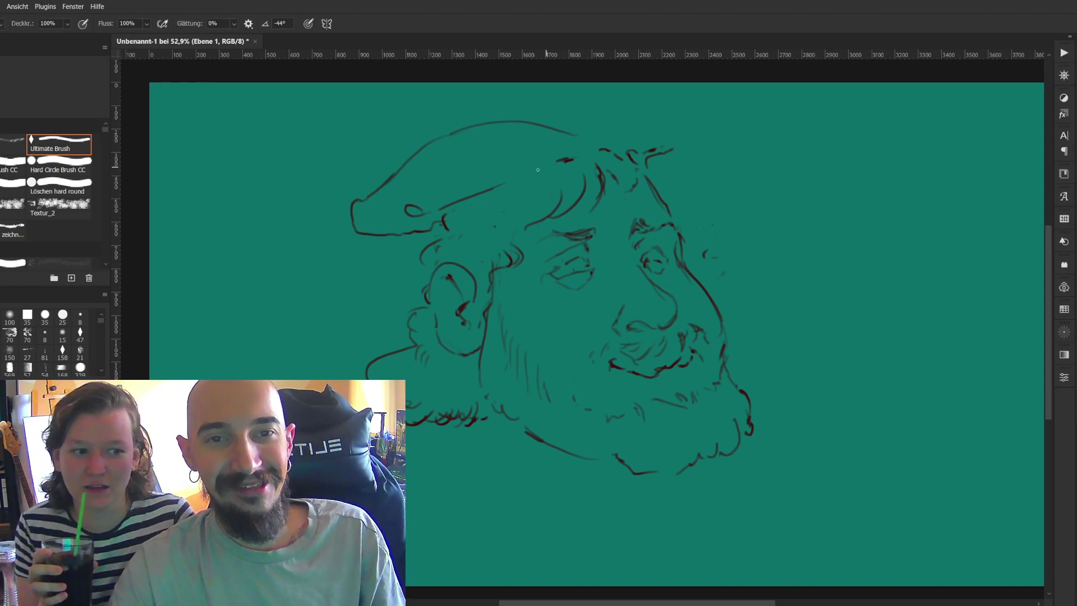
key(e)
key(b)
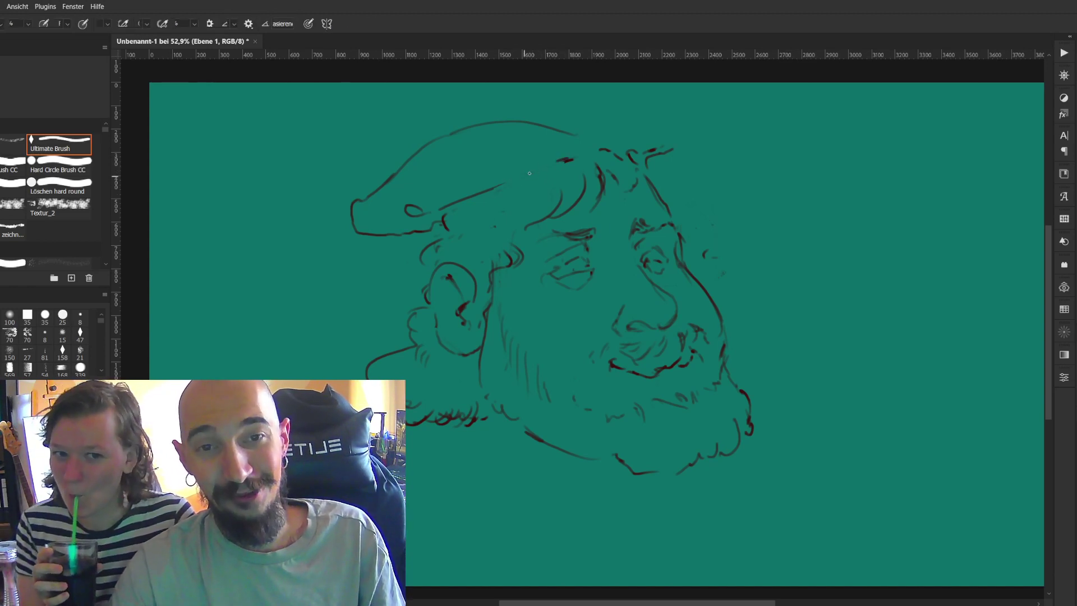
drag(501, 187, 526, 171)
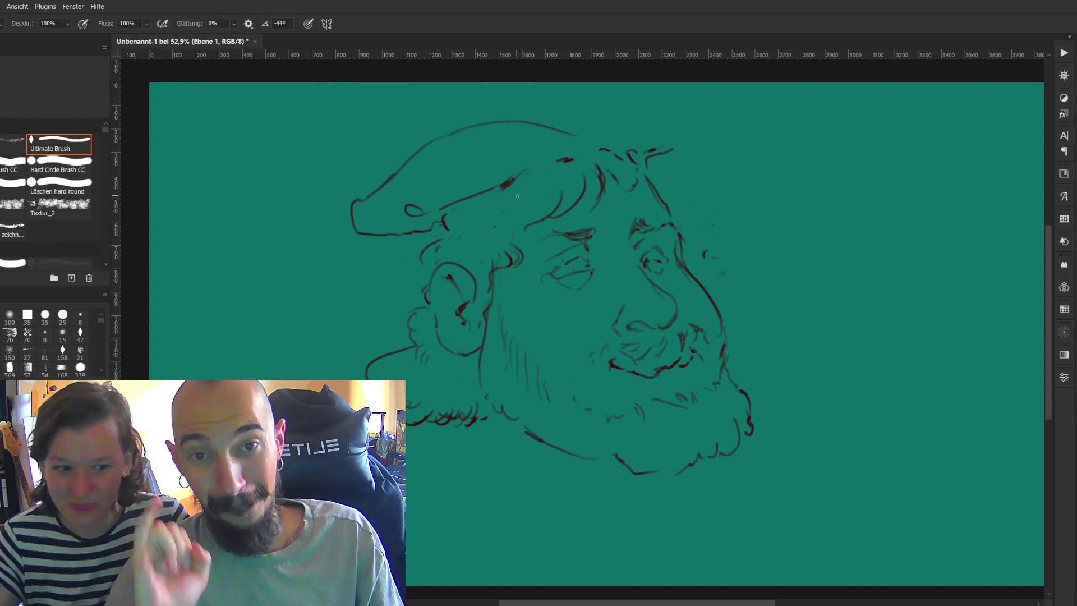
drag(580, 136, 670, 131)
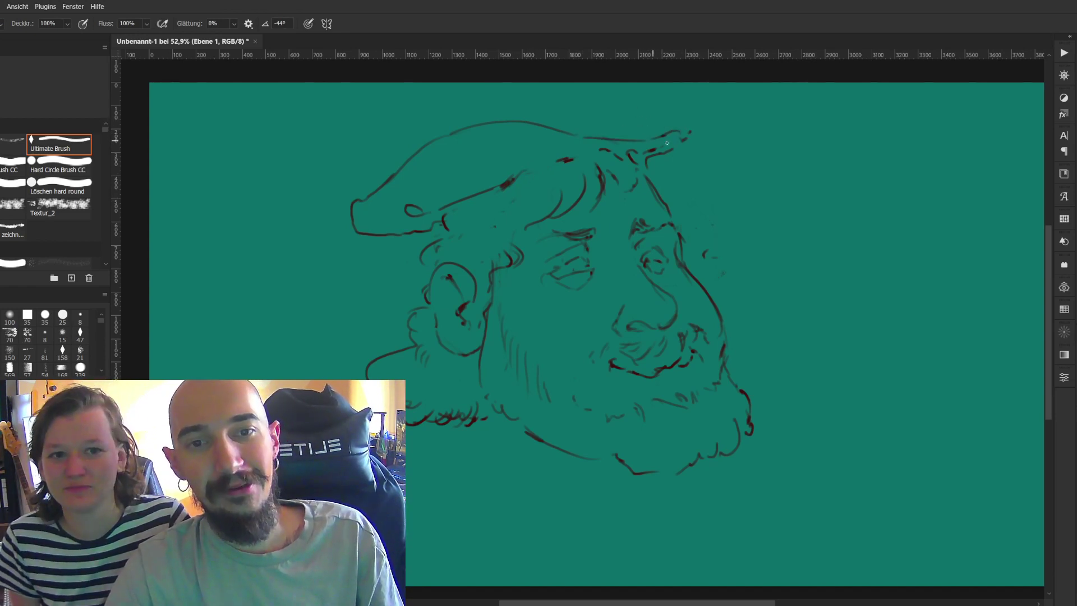
Step: Move the whole sketch toward the canvas centre and distort it to about 107.5% width, 105.5% height and -5.2° rotation
key(v)
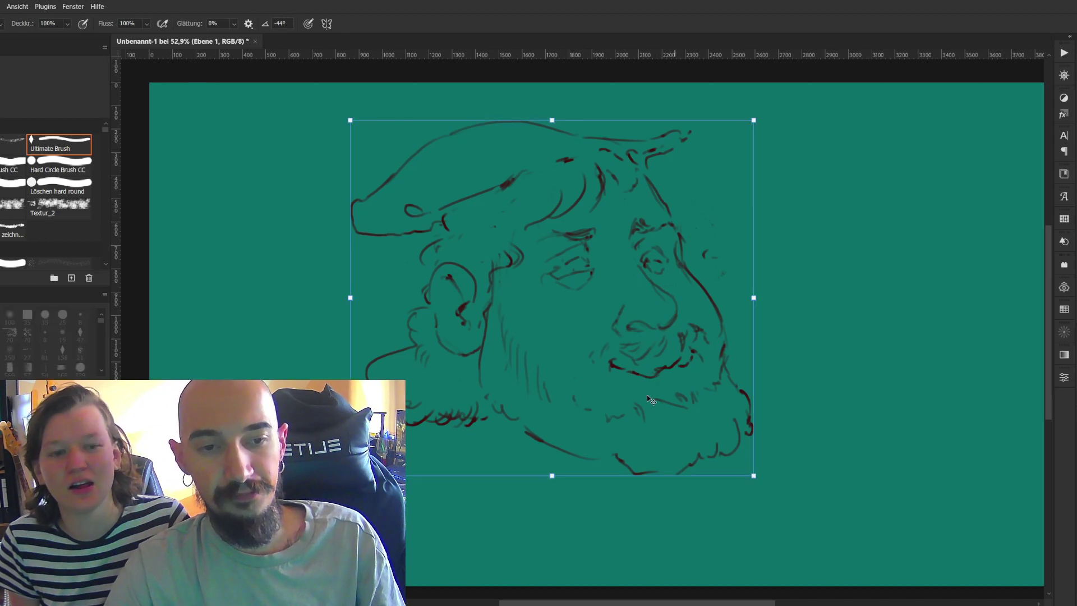
drag(649, 396, 720, 406)
mouse_move(875, 380)
mouse_down()
mouse_move(858, 381)
mouse_move(882, 374)
mouse_up()
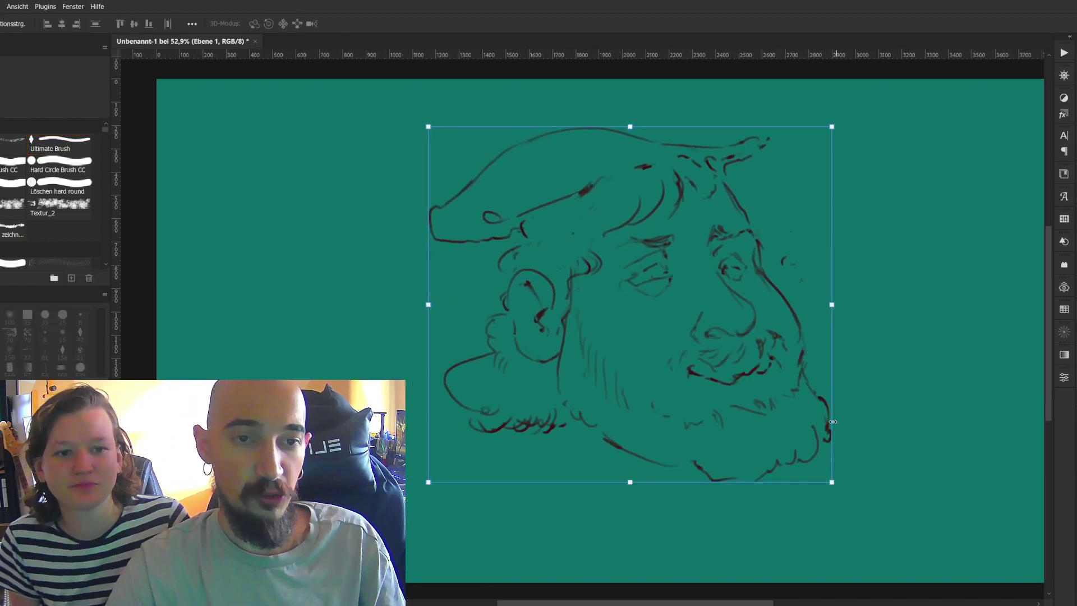
drag(780, 411, 801, 442)
mouse_move(857, 512)
mouse_down()
mouse_move(884, 493)
mouse_move(881, 514)
mouse_up()
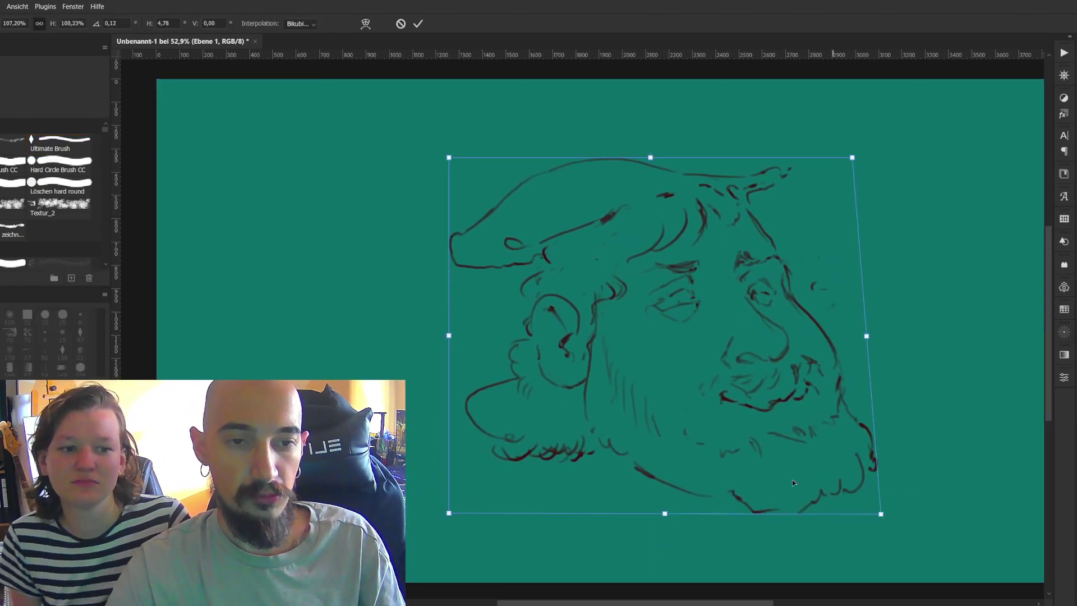
mouse_move(448, 512)
mouse_down()
mouse_move(445, 548)
mouse_move(447, 533)
mouse_up()
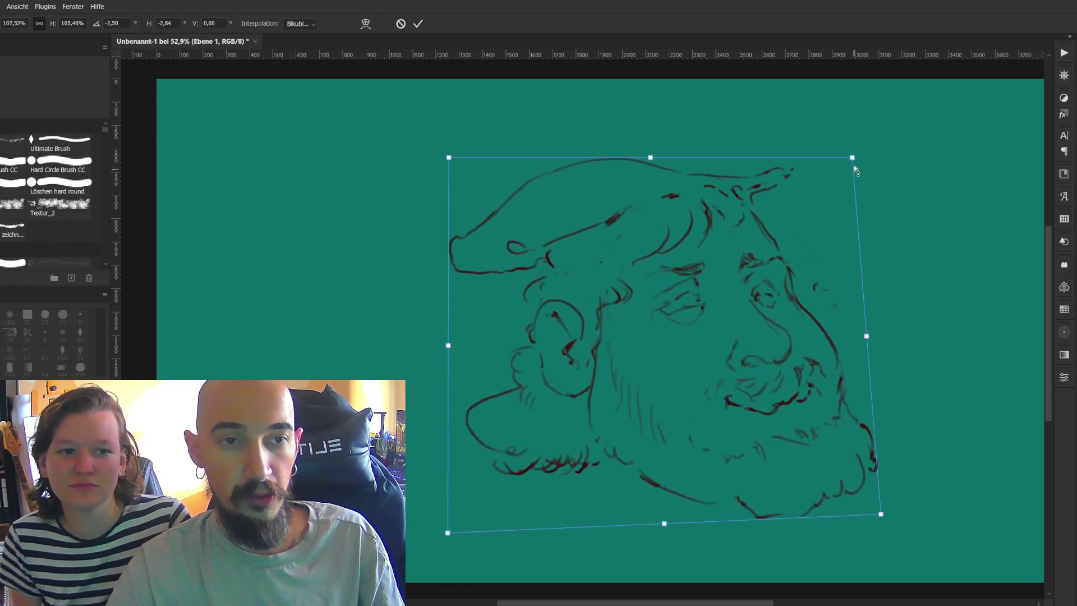
drag(853, 159, 832, 150)
drag(643, 214, 644, 229)
drag(790, 320, 785, 305)
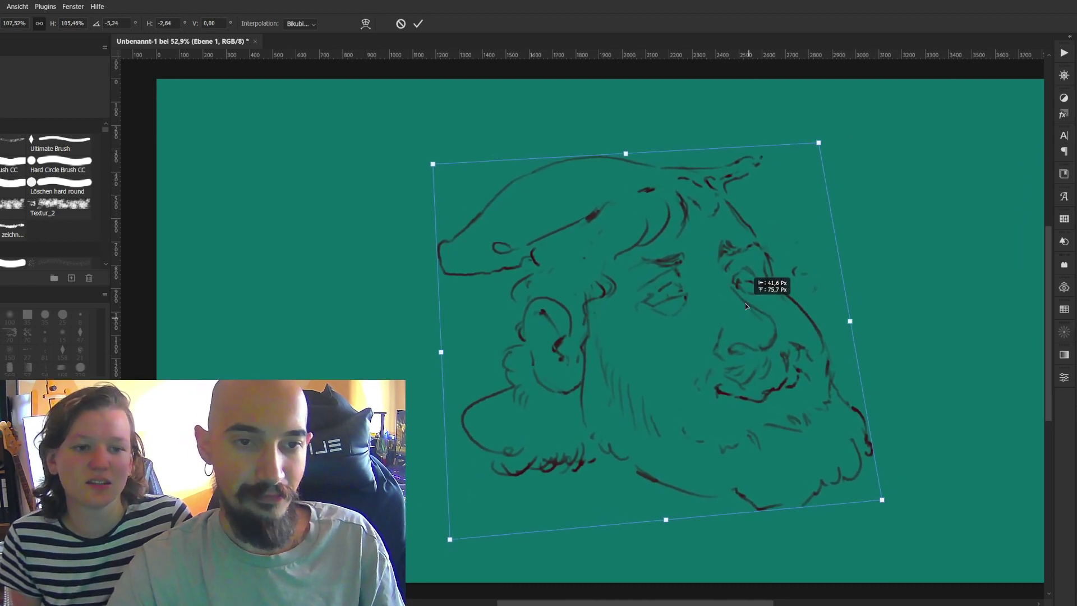
click(418, 23)
Step: Sketch a tall, rounded hat crown rising from the brim
key(b)
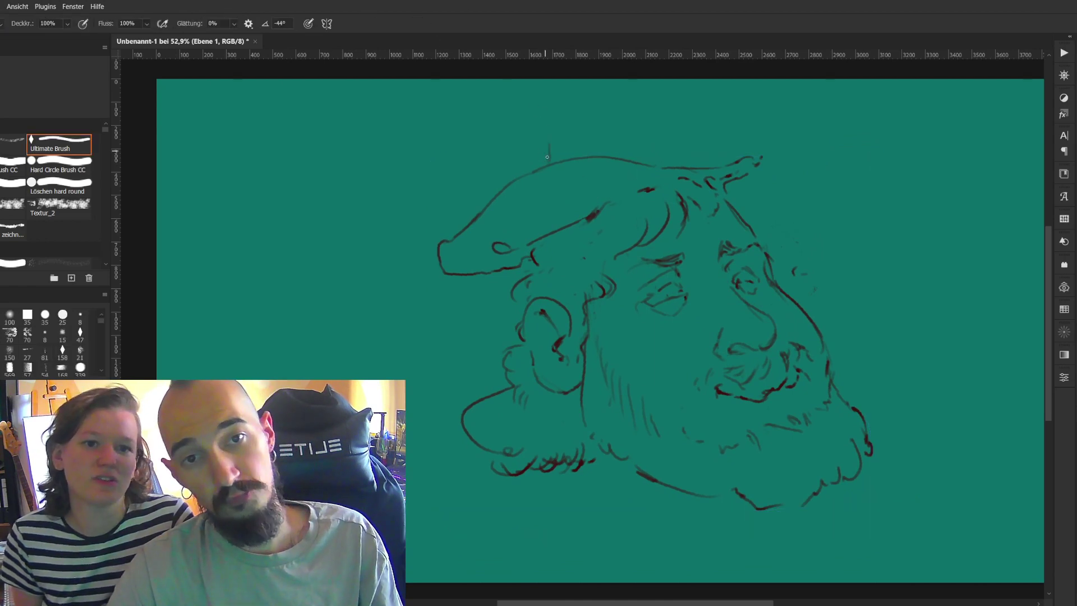
mouse_move(549, 145)
mouse_down()
mouse_move(564, 94)
mouse_move(547, 108)
mouse_move(545, 123)
mouse_move(597, 84)
mouse_move(626, 101)
mouse_move(633, 90)
mouse_move(665, 156)
mouse_up()
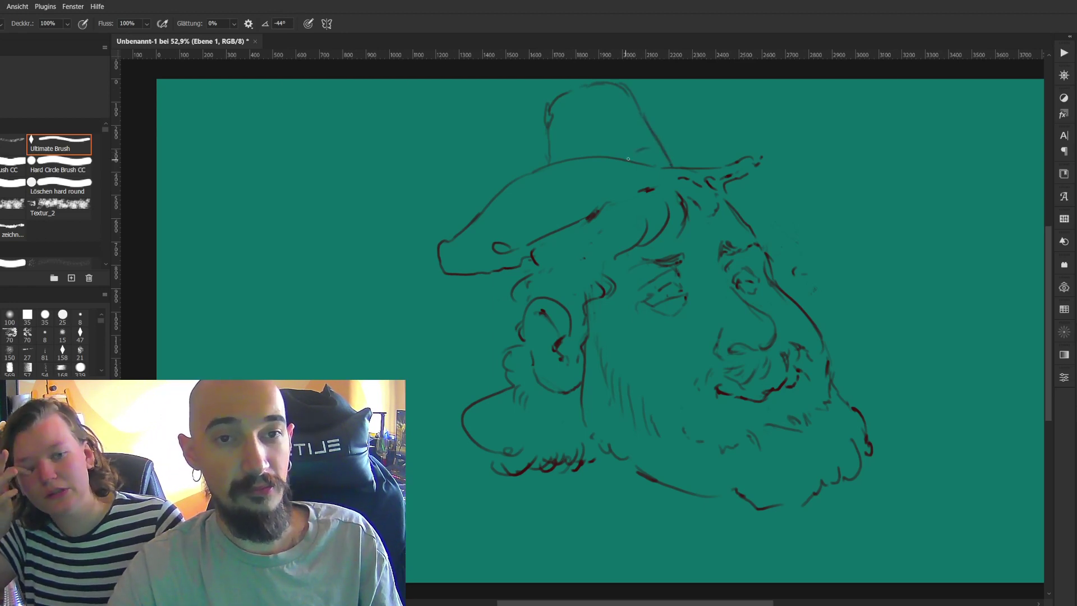
drag(730, 196, 682, 219)
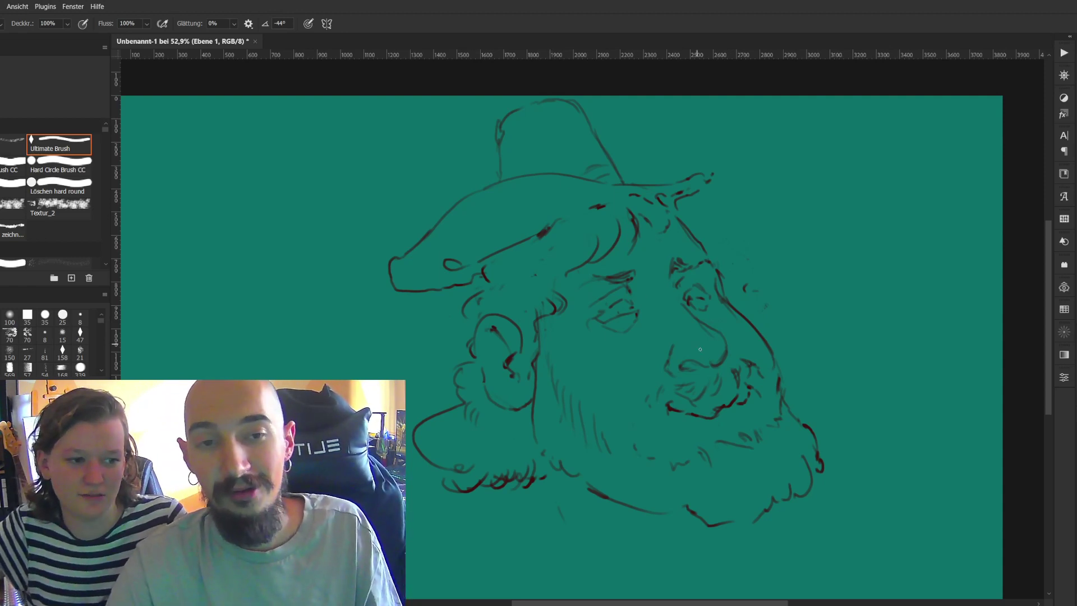
Step: Sketch wavy hair curls along the far side of the face, and hatch short hair strokes along the beard's lower edge
mouse_move(684, 199)
mouse_down()
mouse_move(706, 231)
mouse_move(699, 239)
mouse_move(768, 346)
mouse_up()
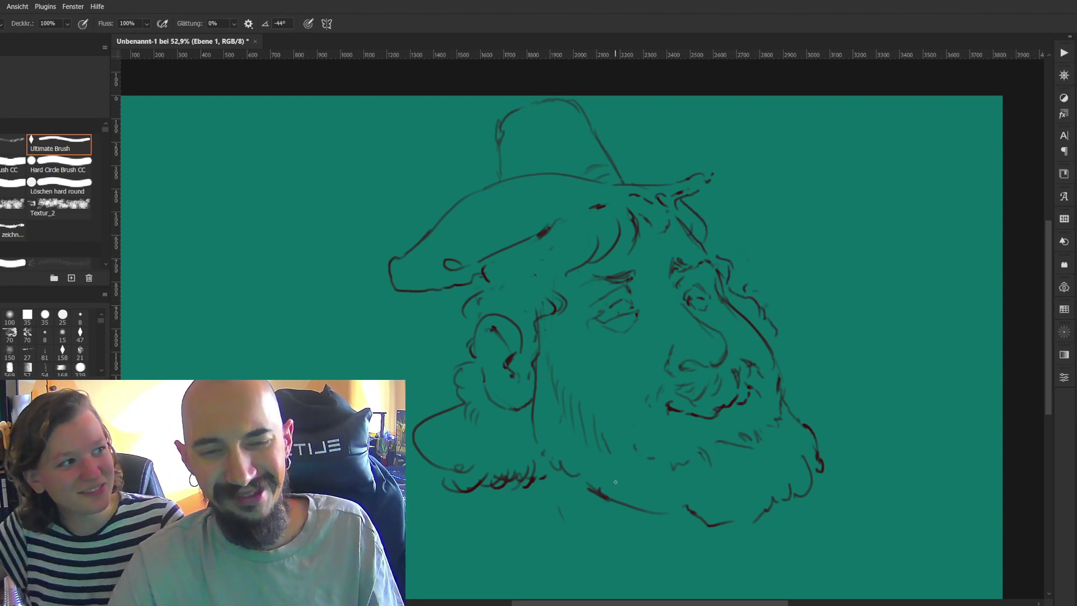
drag(666, 505, 680, 506)
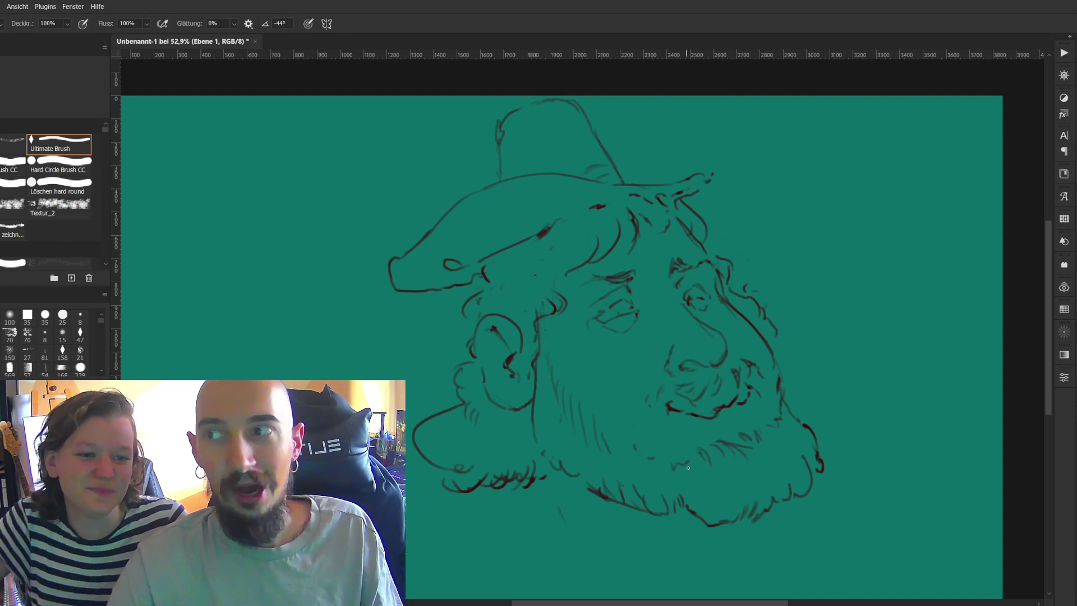
key(ctrl+shift+h)
mouse_move(613, 402)
mouse_down()
mouse_move(712, 413)
mouse_move(695, 414)
mouse_up()
key(ctrl+shift+h)
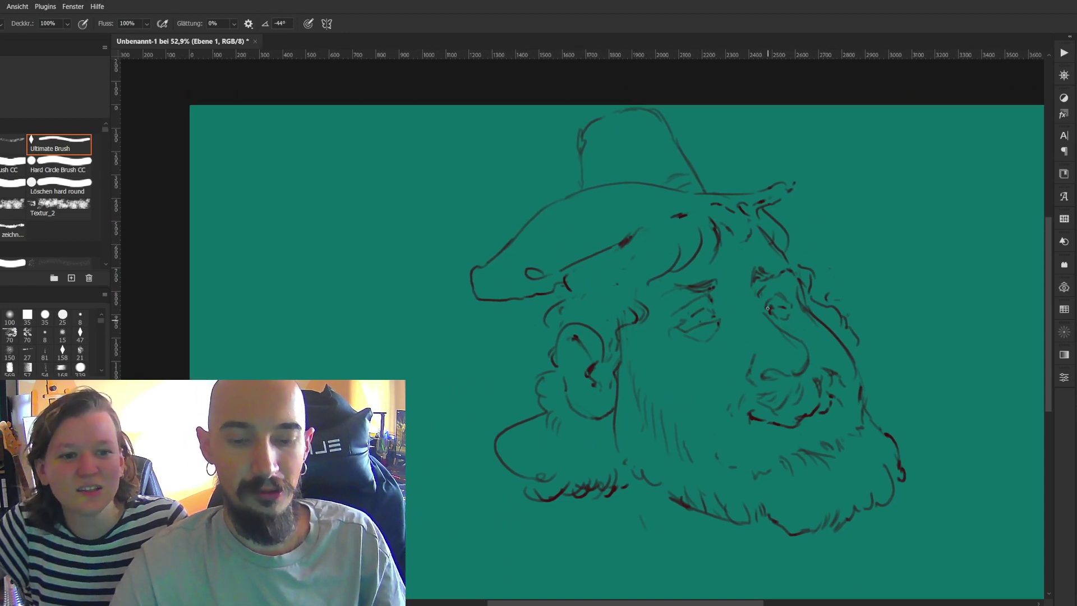
Step: Move the whole sketch left on the canvas to leave empty space in front of the face
key(v)
drag(785, 357, 628, 356)
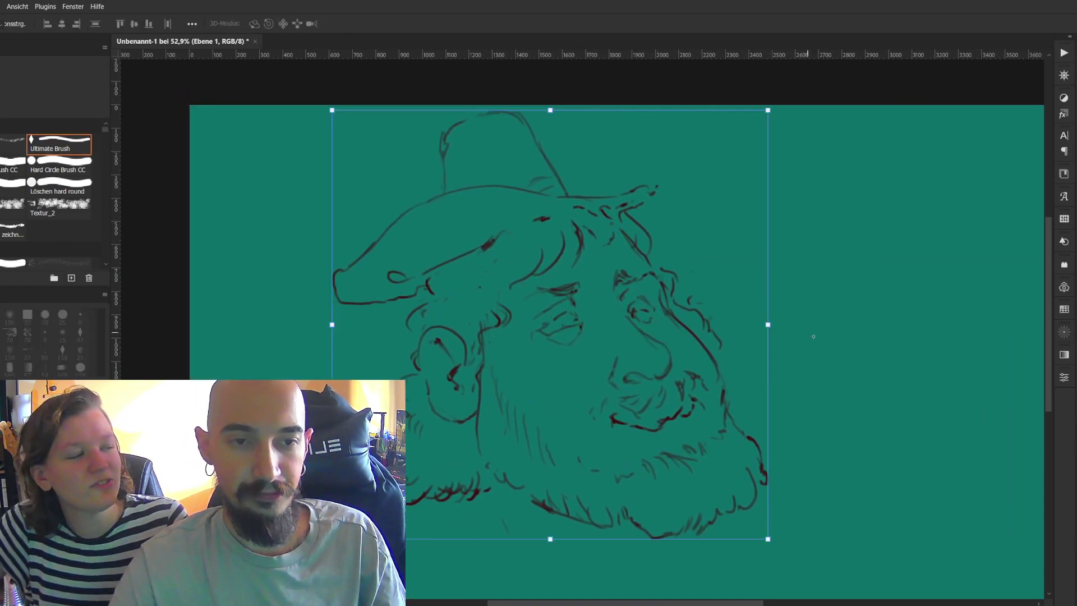
key(b)
drag(816, 356, 774, 362)
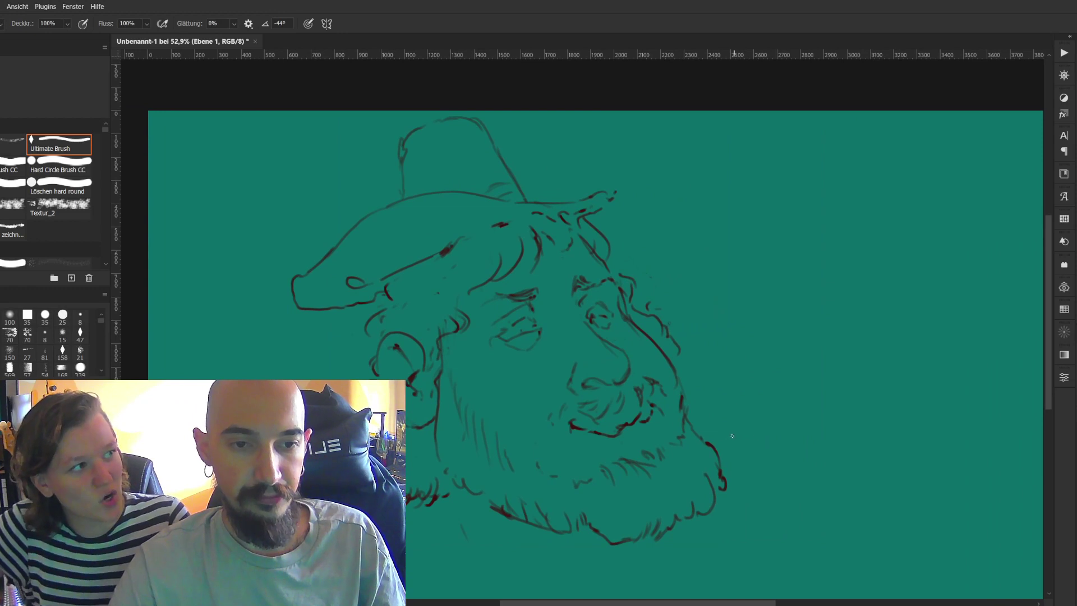
Step: Sketch the rough outline of a raised hand in front of the beard, with an angular near edge and curved outer contours
mouse_move(736, 425)
mouse_down()
mouse_move(751, 431)
mouse_move(786, 512)
mouse_up()
drag(752, 425, 785, 399)
mouse_move(826, 529)
mouse_down()
mouse_move(845, 511)
mouse_move(855, 389)
mouse_up()
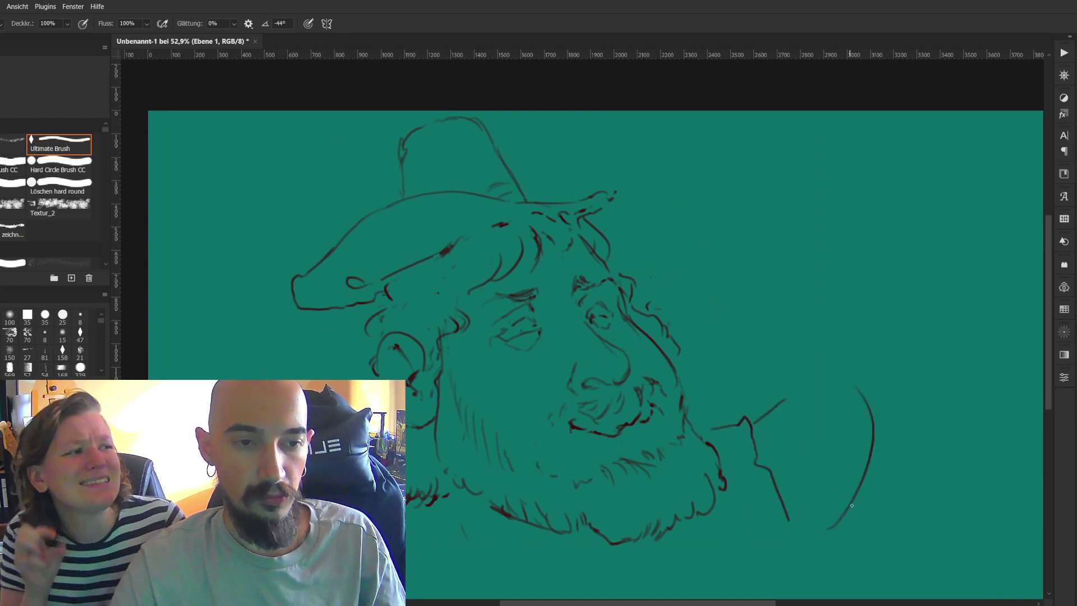
drag(864, 505, 850, 351)
mouse_move(753, 421)
mouse_down()
mouse_move(815, 367)
mouse_move(844, 376)
mouse_up()
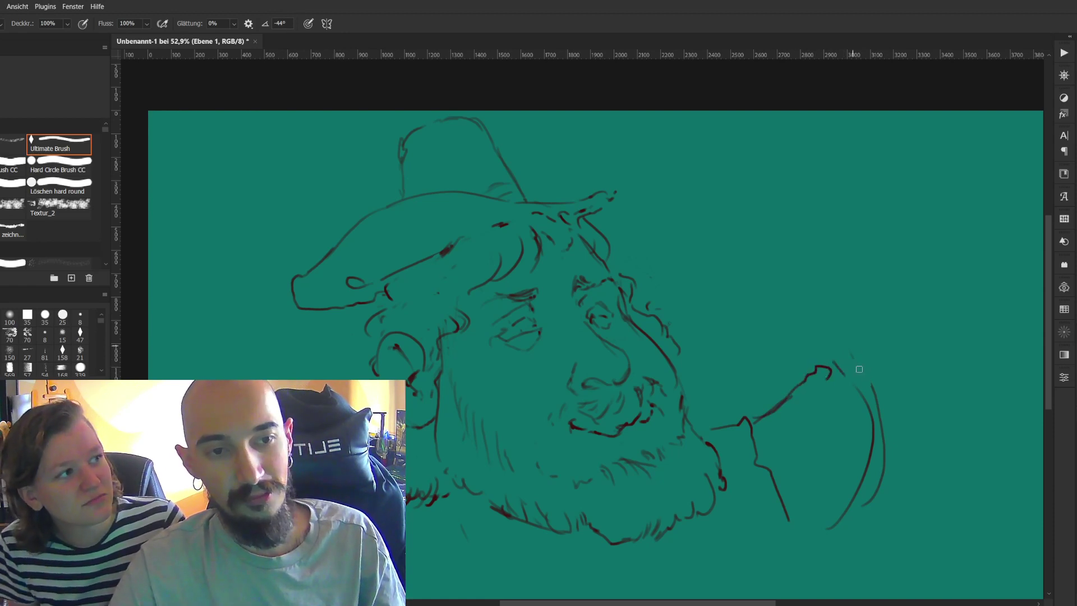
Step: Try to sketch an upright finger above the raised hand, and connect the wrist line to the beard
key(e)
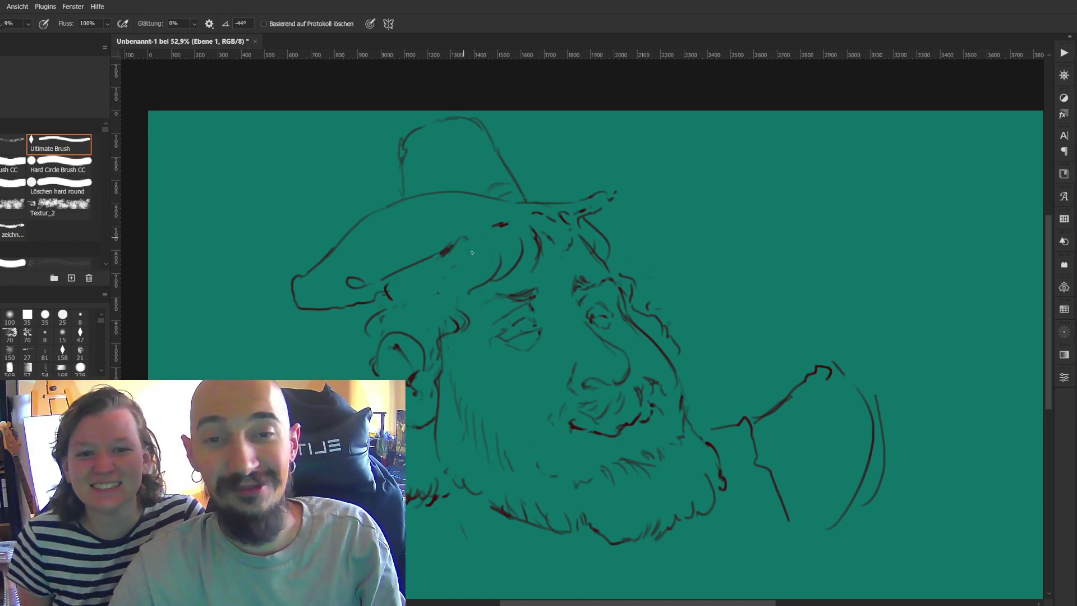
key(b)
scroll(759, 350, right, 1)
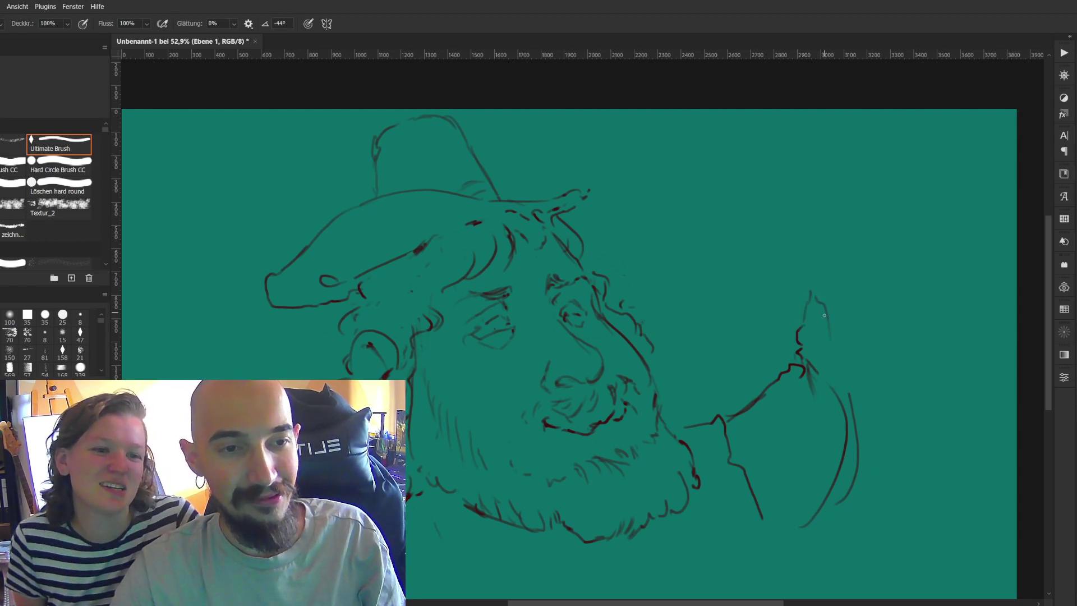
key(e)
key(b)
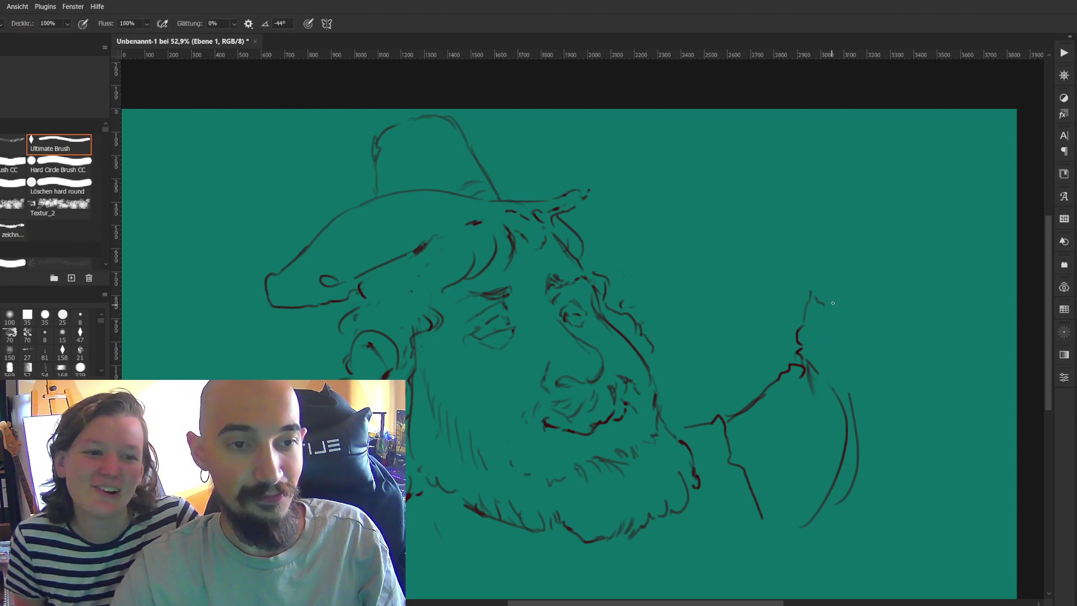
drag(833, 301, 844, 394)
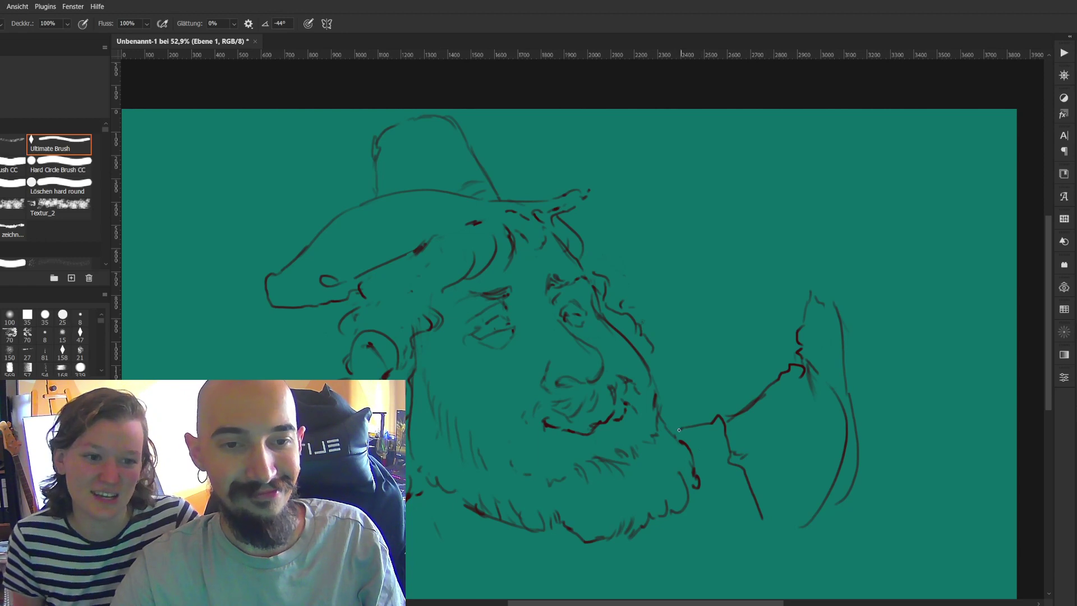
drag(679, 430, 673, 431)
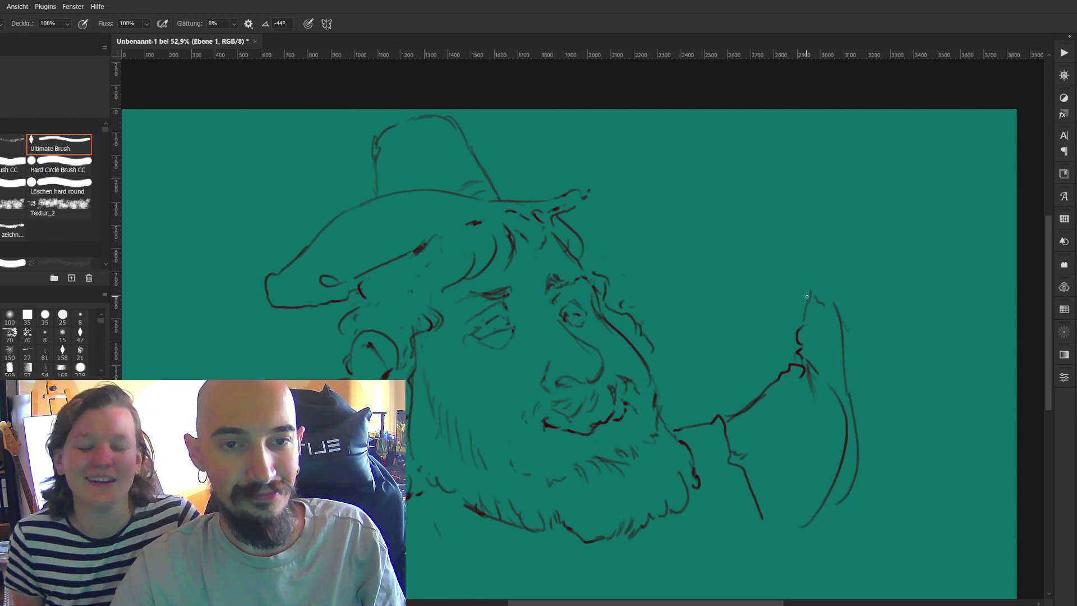
mouse_move(790, 290)
mouse_down()
mouse_move(814, 300)
mouse_move(800, 322)
mouse_move(812, 318)
mouse_up()
Step: Erase the upright finger and the upper part of the hand outline with an enlarged eraser, and thin the remaining wrist line
key(e)
key(])
key(])
key(])
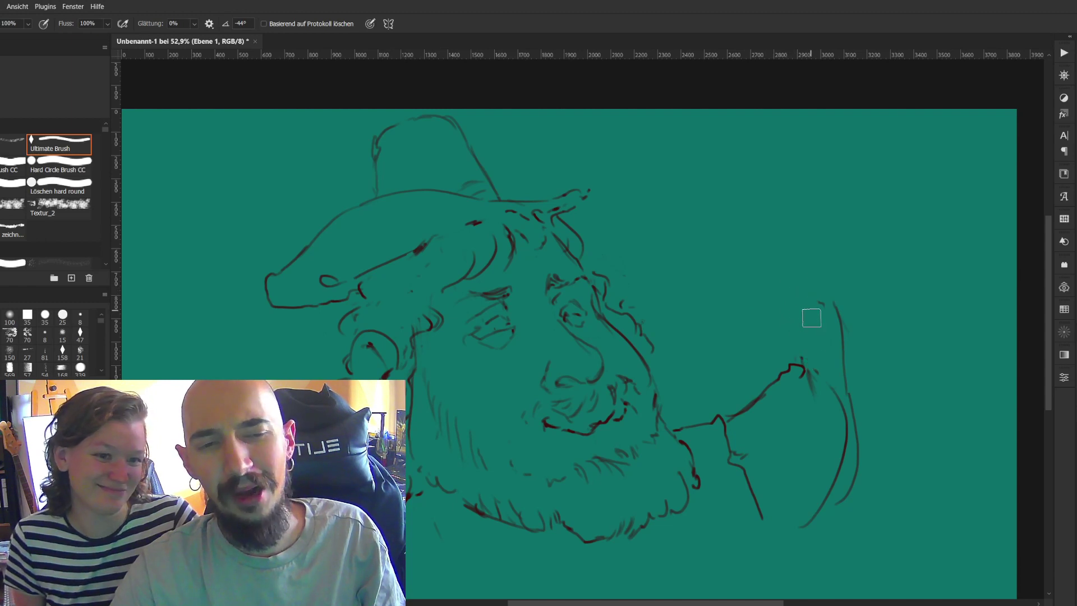
mouse_move(833, 355)
mouse_down()
mouse_move(851, 378)
mouse_move(835, 361)
mouse_up()
drag(792, 370, 760, 365)
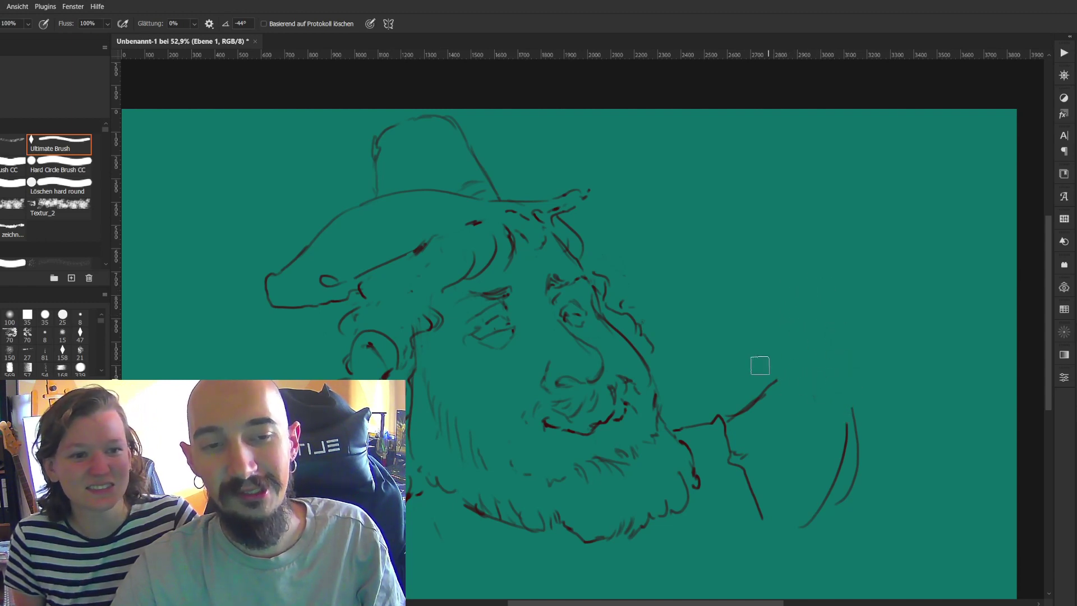
drag(738, 408, 759, 392)
key(b)
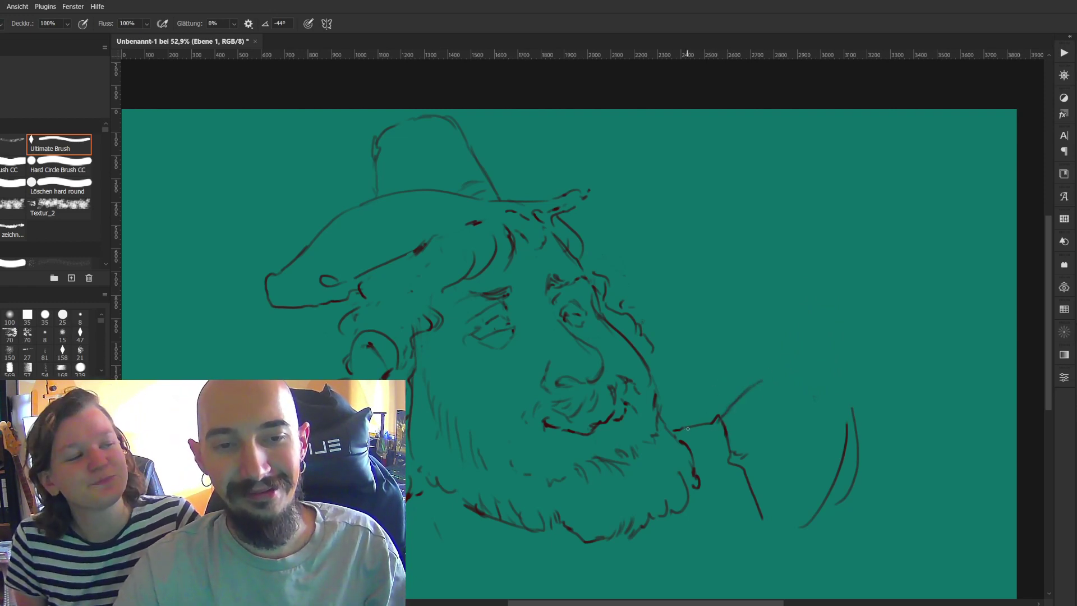
Step: Rework the shoulder line between the beard and the sleeve, and sketch a small cuff at the upper end of the sleeve line
key(e)
mouse_move(688, 429)
mouse_down()
mouse_move(667, 423)
mouse_move(719, 419)
mouse_move(680, 416)
mouse_up()
key(b)
key(e)
key(b)
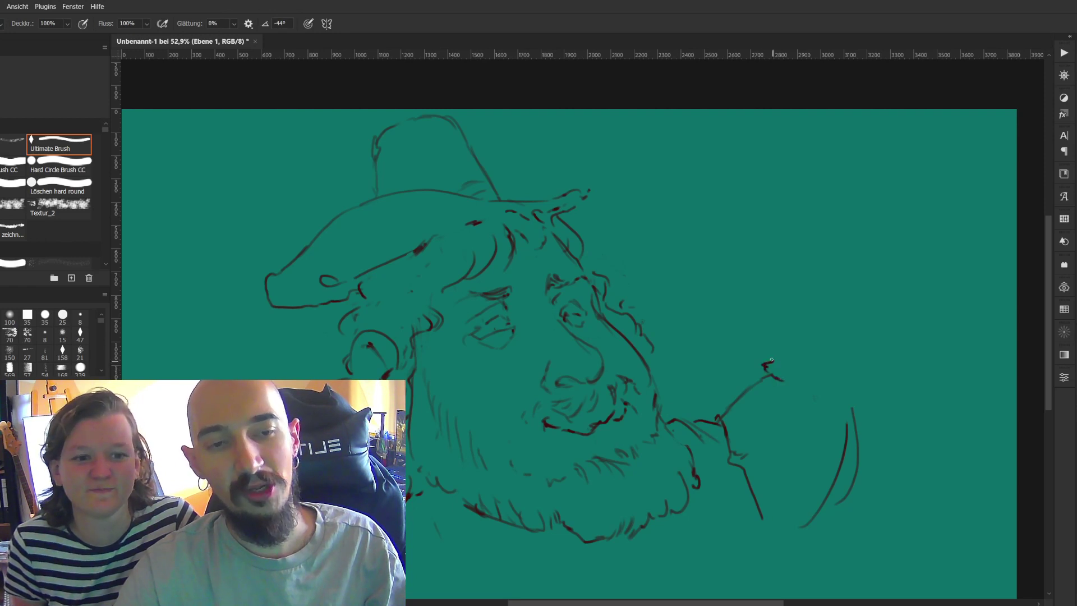
key(e)
drag(767, 370, 755, 376)
key(b)
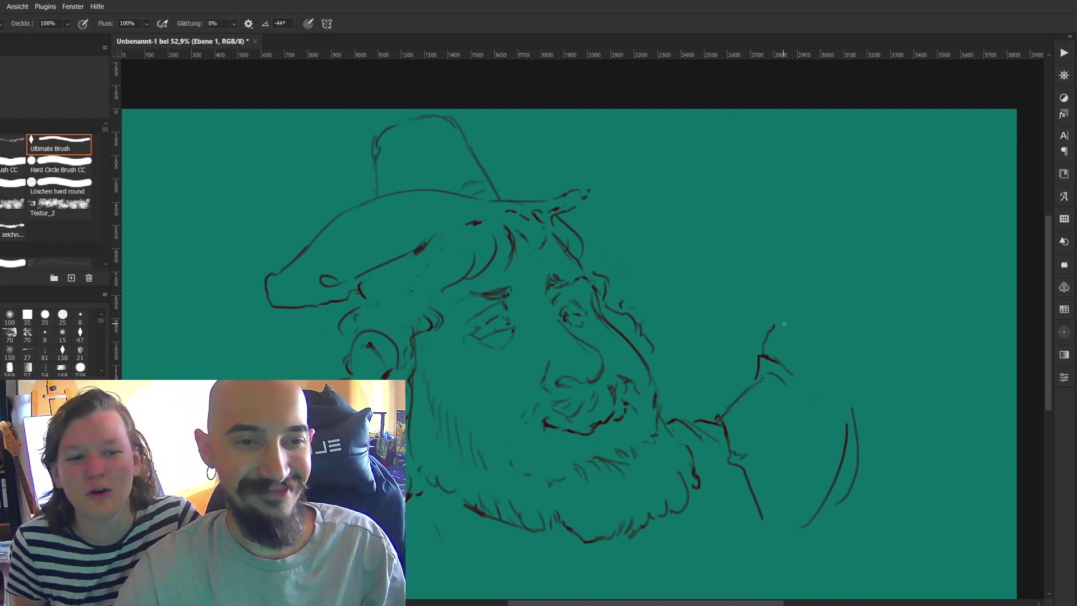
Step: Sketch a raised forearm above the cuff with two curved contours, and block in a small fist at its upper end
mouse_move(778, 353)
mouse_down()
mouse_move(840, 281)
mouse_move(807, 286)
mouse_move(835, 360)
mouse_up()
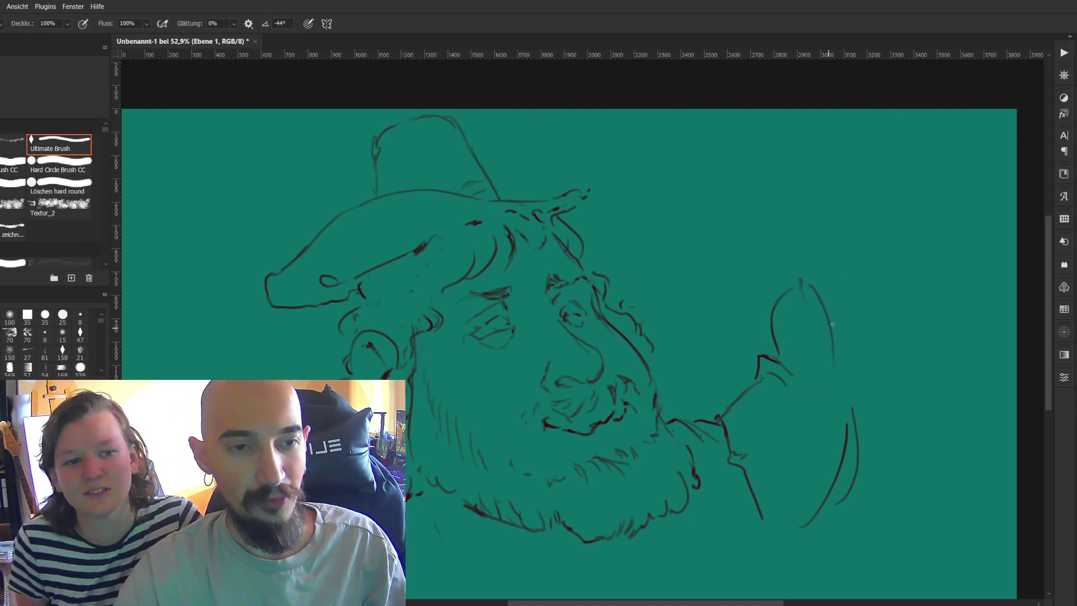
drag(816, 283, 846, 413)
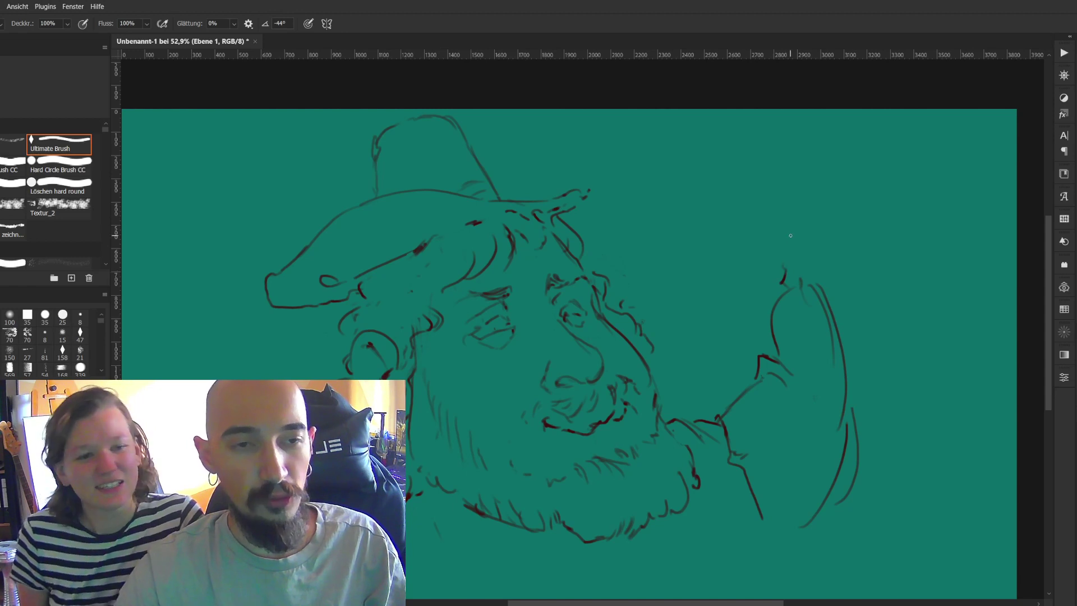
drag(790, 235, 796, 268)
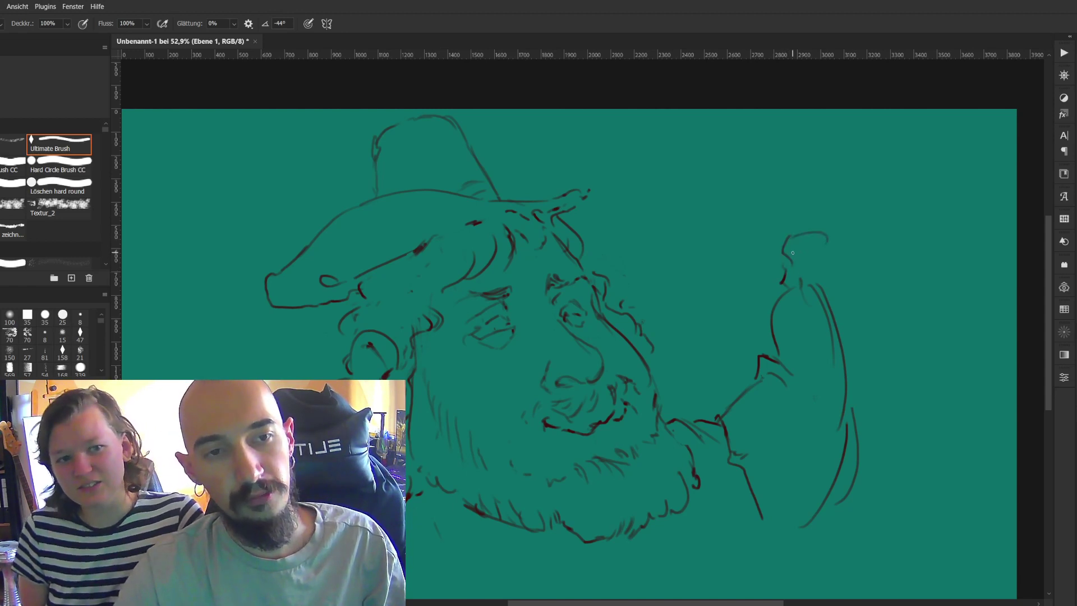
key(e)
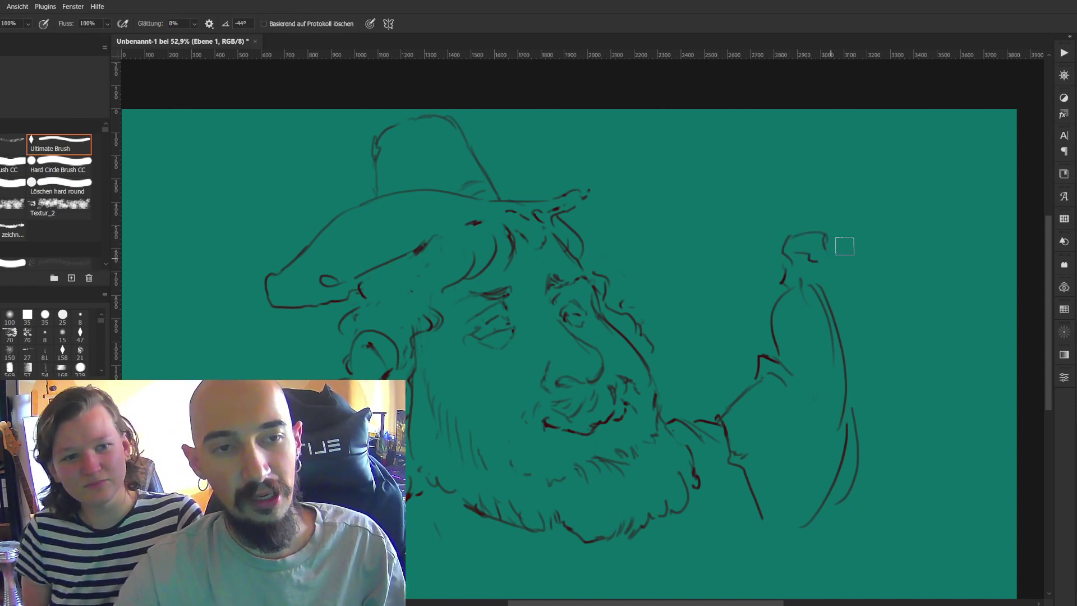
key(b)
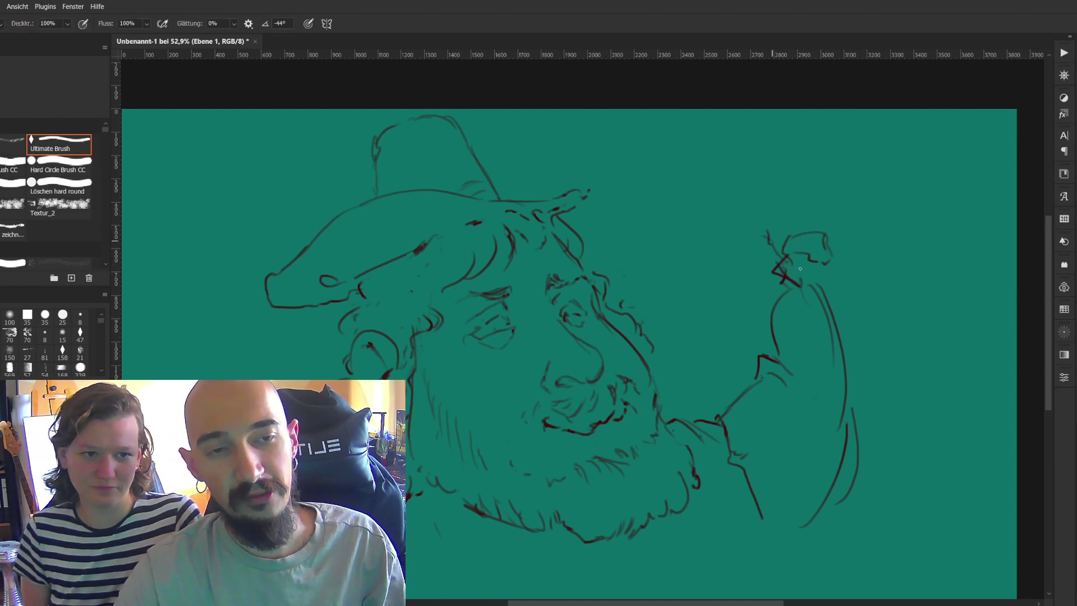
Step: Sketch a large tilted rectangular mug outline behind the fist, extending past the forearm
drag(757, 206, 786, 245)
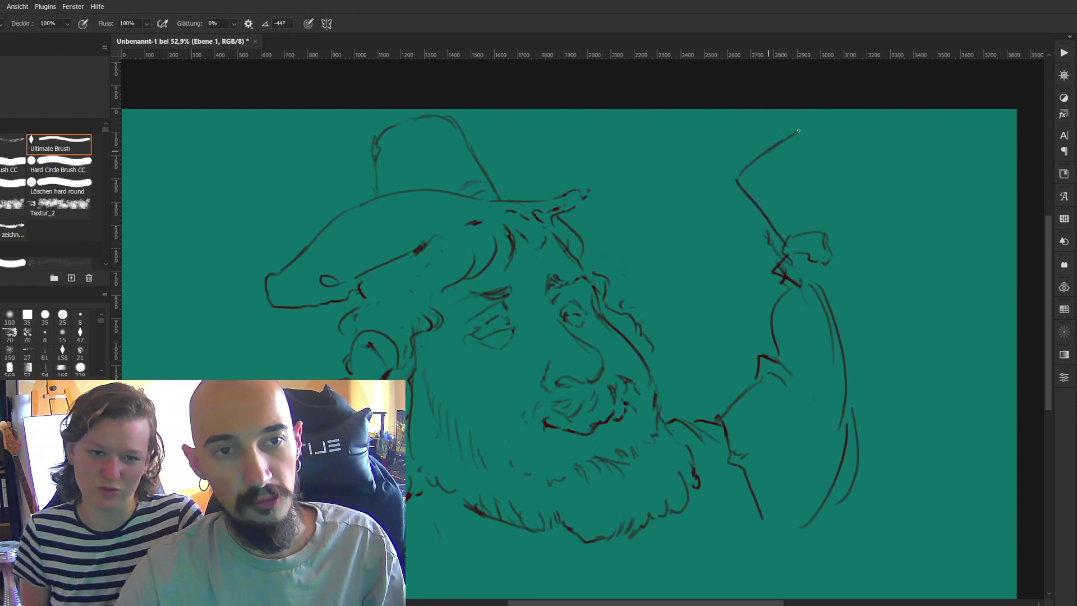
drag(826, 125, 930, 246)
mouse_move(788, 257)
mouse_down()
mouse_move(878, 366)
mouse_move(942, 318)
mouse_up()
drag(835, 145, 978, 268)
Step: Erase the doubled lines and straight end of the mug outline, and draw a narrow elliptical rim at the mug's lower end
key(e)
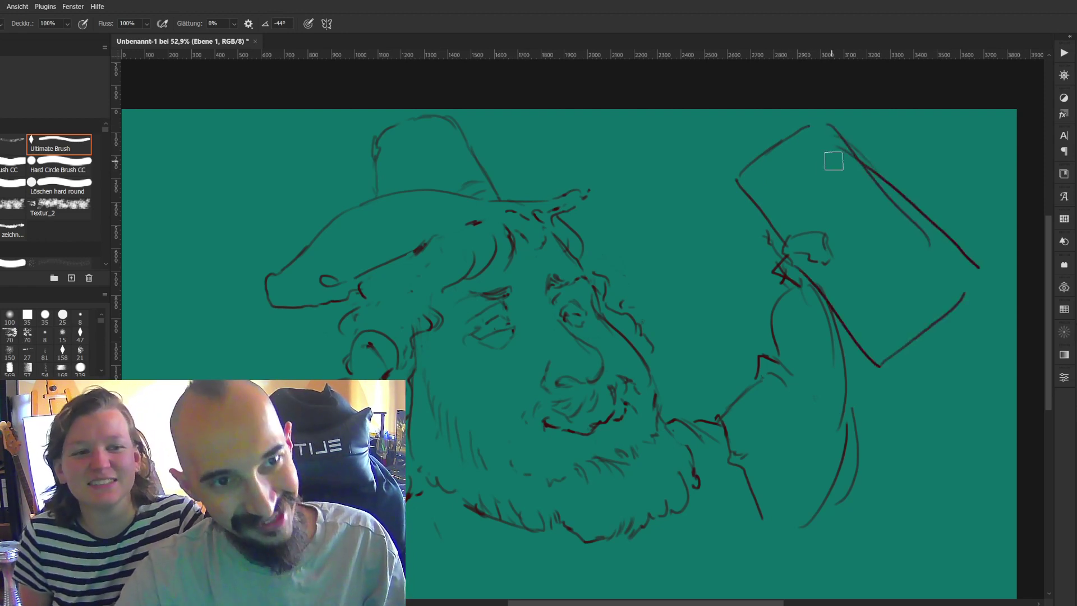
drag(846, 152, 923, 242)
drag(878, 179, 952, 254)
key(b)
key(e)
drag(865, 376, 932, 327)
key(b)
drag(879, 349, 760, 283)
drag(705, 345, 797, 263)
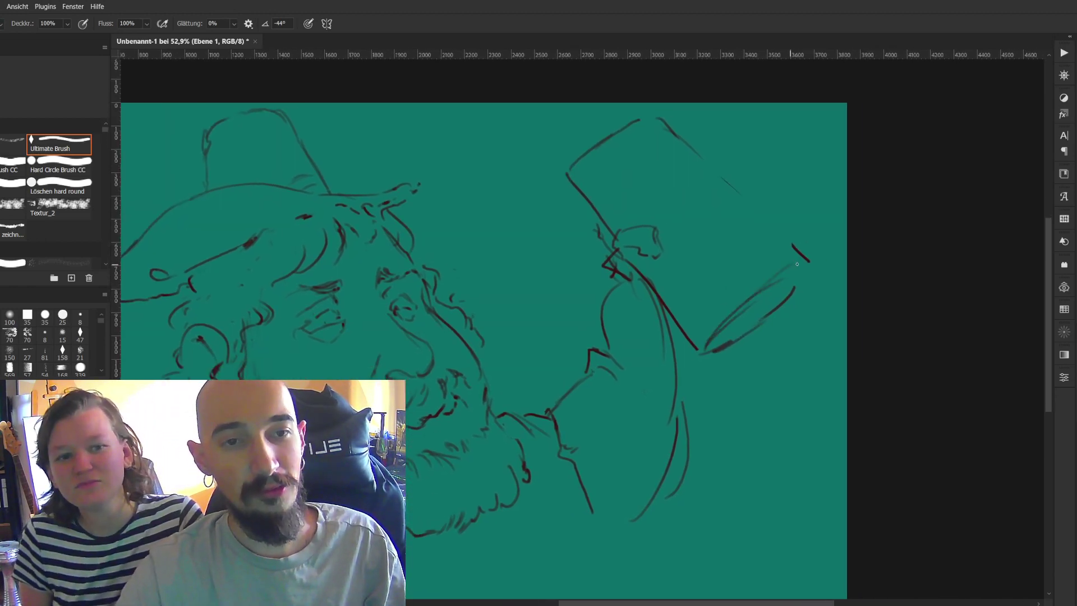
Step: Erase the rough fist and the mug line crossing it, and redraw the back of the hand and the thumb
key(e)
mouse_move(638, 242)
mouse_down()
mouse_move(617, 253)
mouse_move(658, 236)
mouse_move(619, 256)
mouse_move(630, 230)
mouse_move(630, 261)
mouse_move(656, 271)
mouse_up()
key(b)
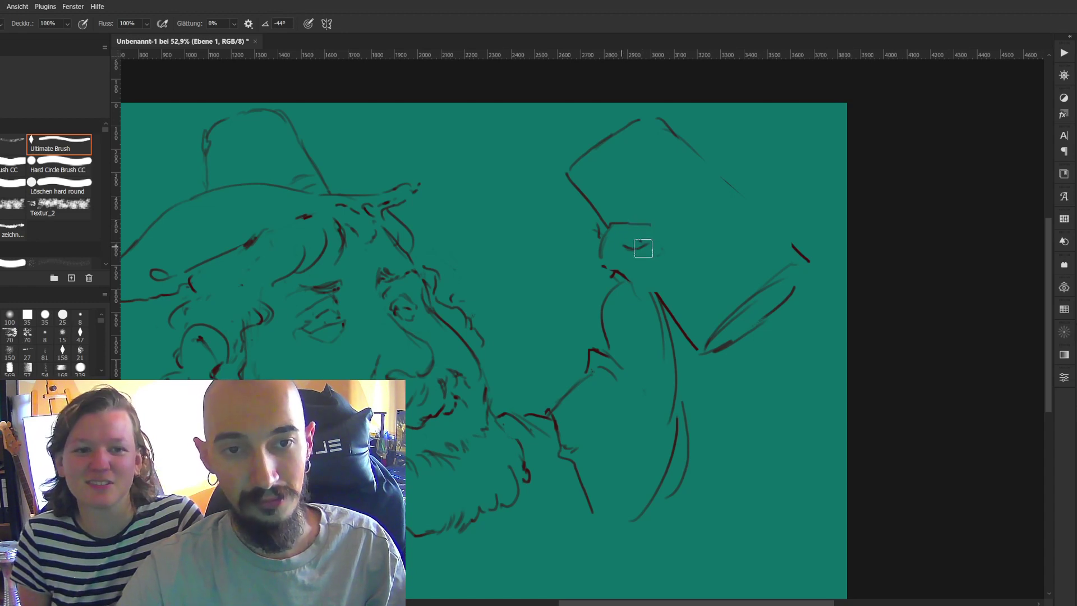
drag(643, 248, 624, 246)
key(b)
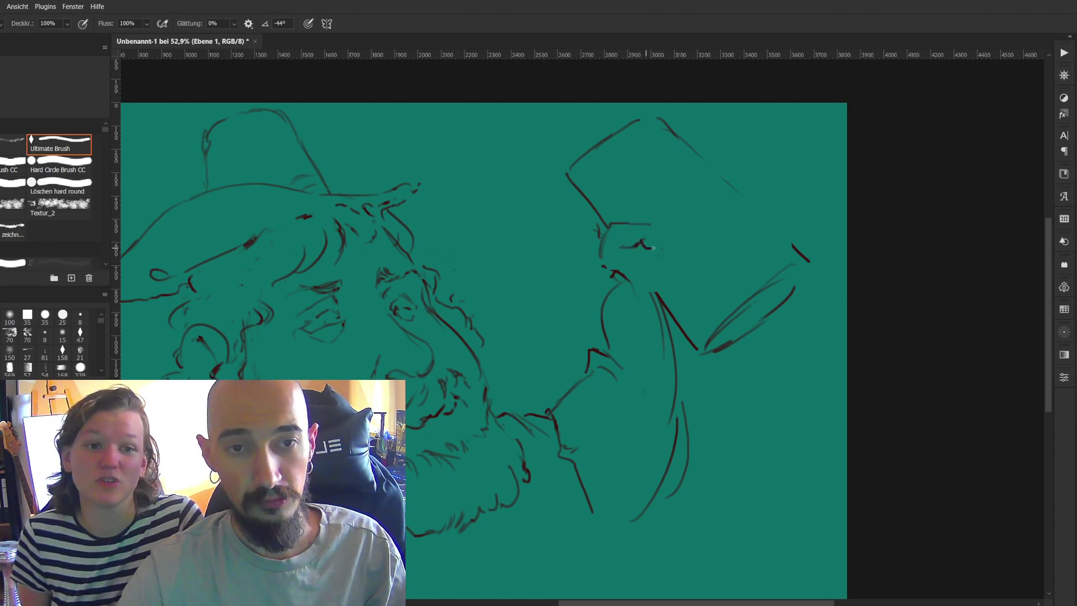
key(e)
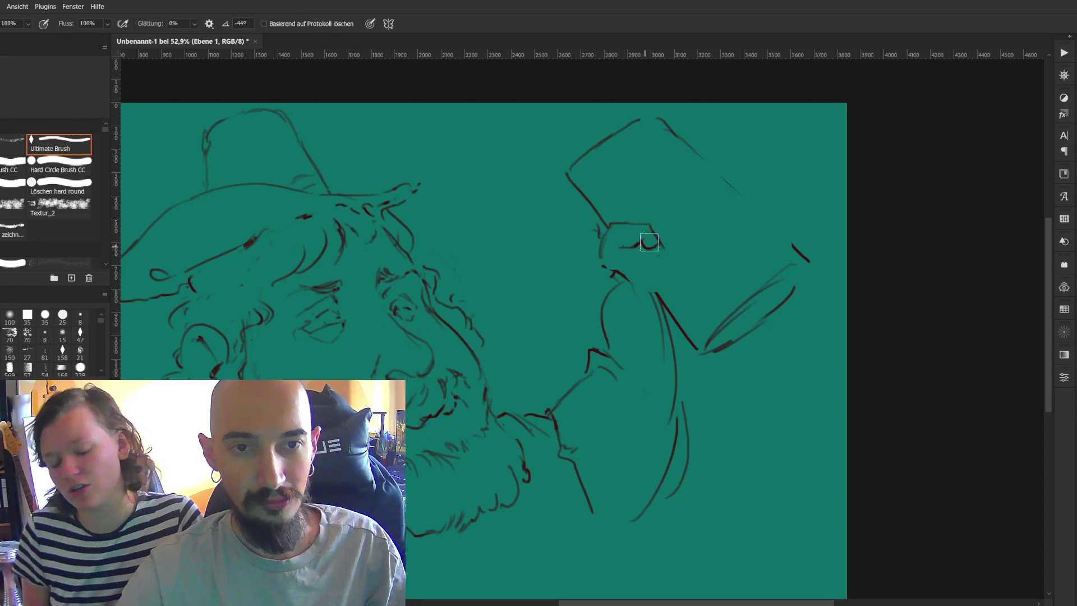
mouse_move(636, 244)
mouse_down()
mouse_move(651, 243)
mouse_move(636, 233)
mouse_up()
key(b)
key(e)
key(b)
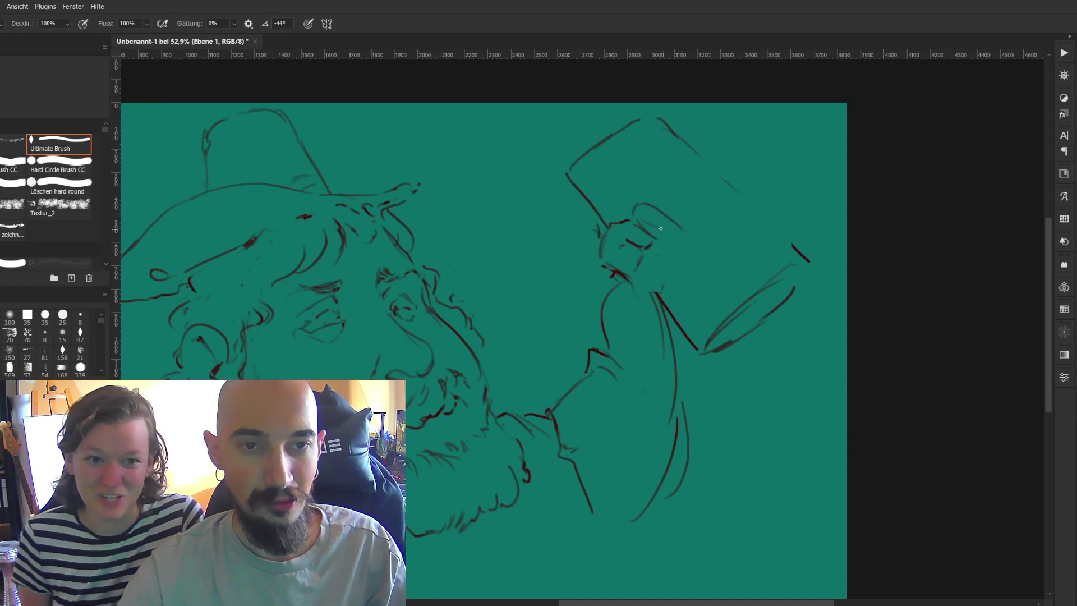
Step: Sketch the curled fingers of the fist as a rounded block over the mug, and clean out its interior lines
mouse_move(631, 210)
mouse_down()
mouse_move(647, 196)
mouse_move(656, 207)
mouse_move(632, 221)
mouse_move(652, 207)
mouse_move(639, 211)
mouse_move(649, 229)
mouse_move(669, 236)
mouse_move(656, 231)
mouse_move(649, 255)
mouse_move(665, 259)
mouse_move(663, 231)
mouse_move(652, 230)
mouse_move(678, 257)
mouse_move(655, 244)
mouse_move(673, 260)
mouse_up()
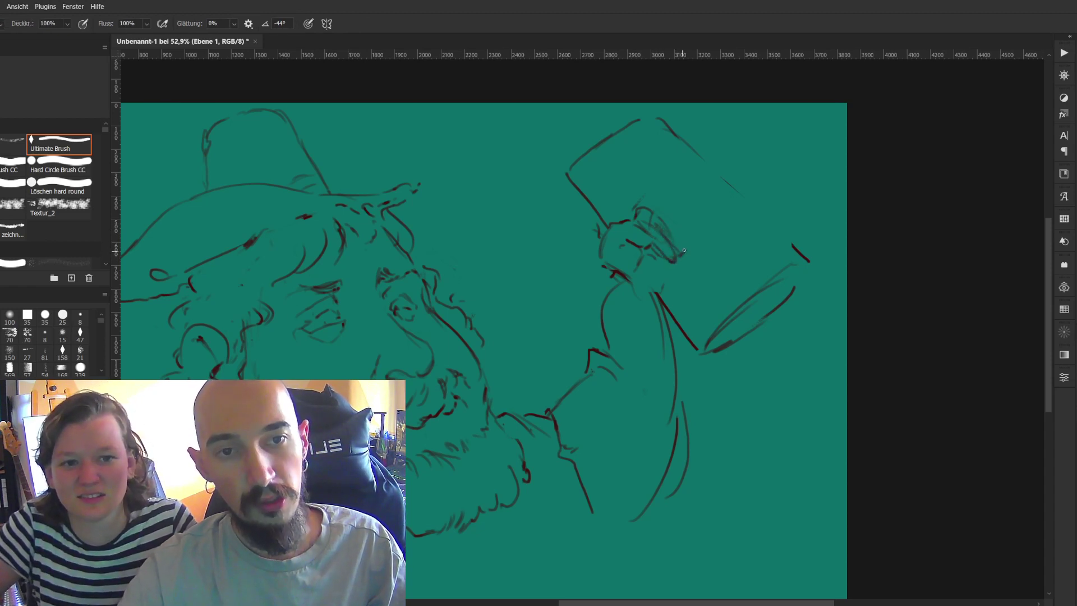
mouse_move(658, 213)
mouse_down()
mouse_move(687, 241)
mouse_move(682, 255)
mouse_up()
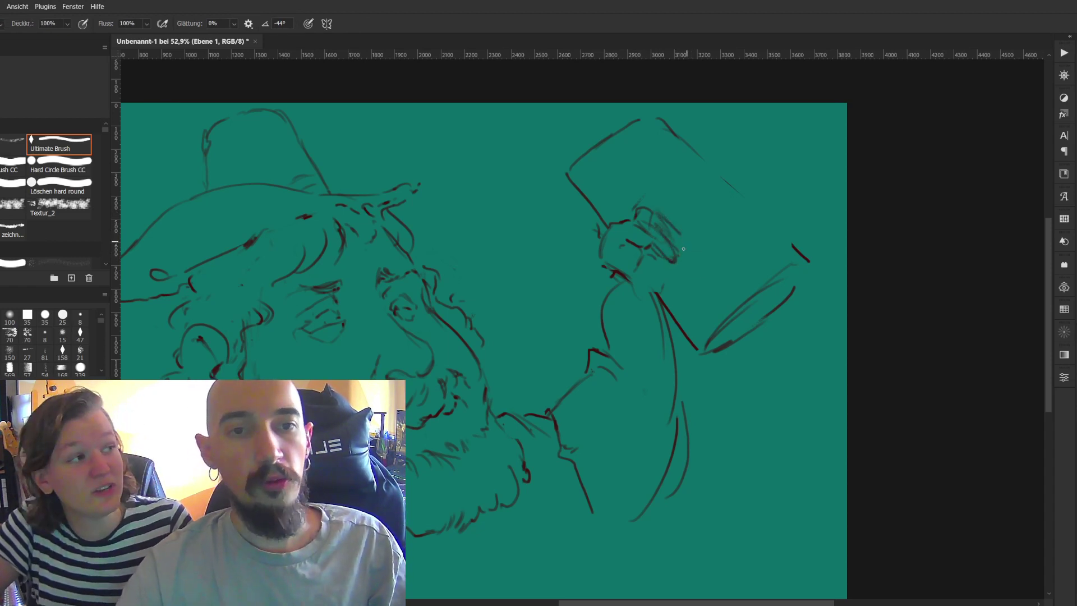
mouse_move(653, 210)
mouse_down()
mouse_move(693, 255)
mouse_move(671, 241)
mouse_up()
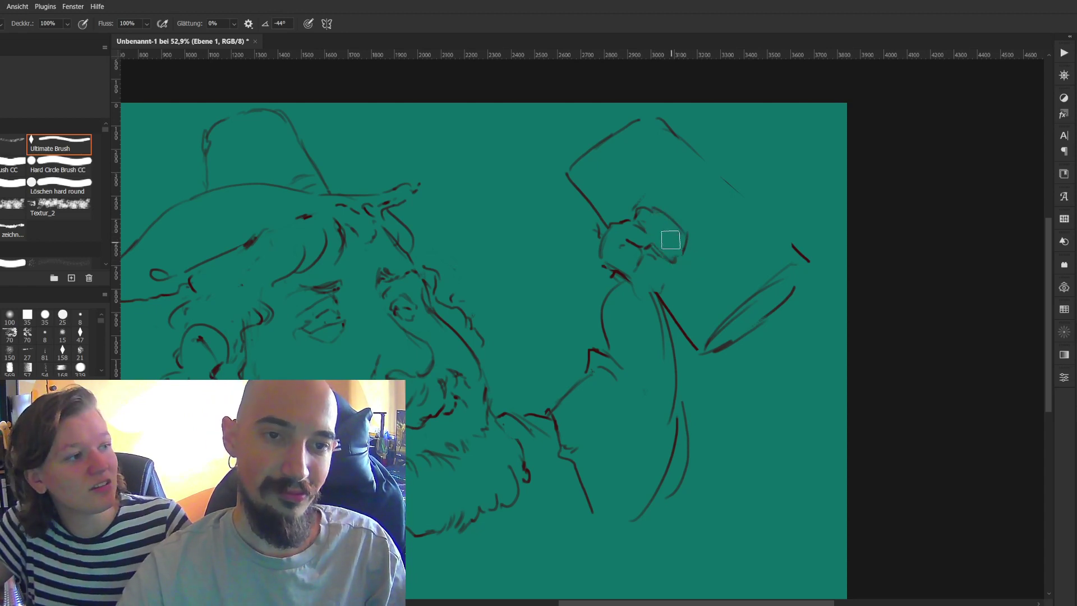
key(b)
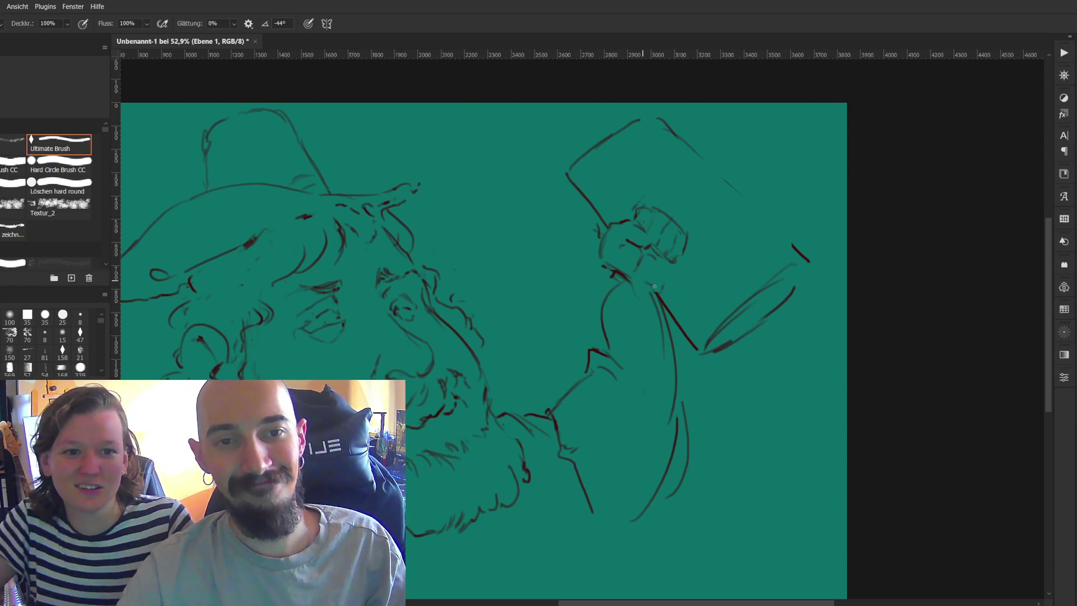
Step: Add the wrist line, a curved shape running below the curled fingers, and a small rounded loop above the fist
drag(644, 282, 672, 290)
key(e)
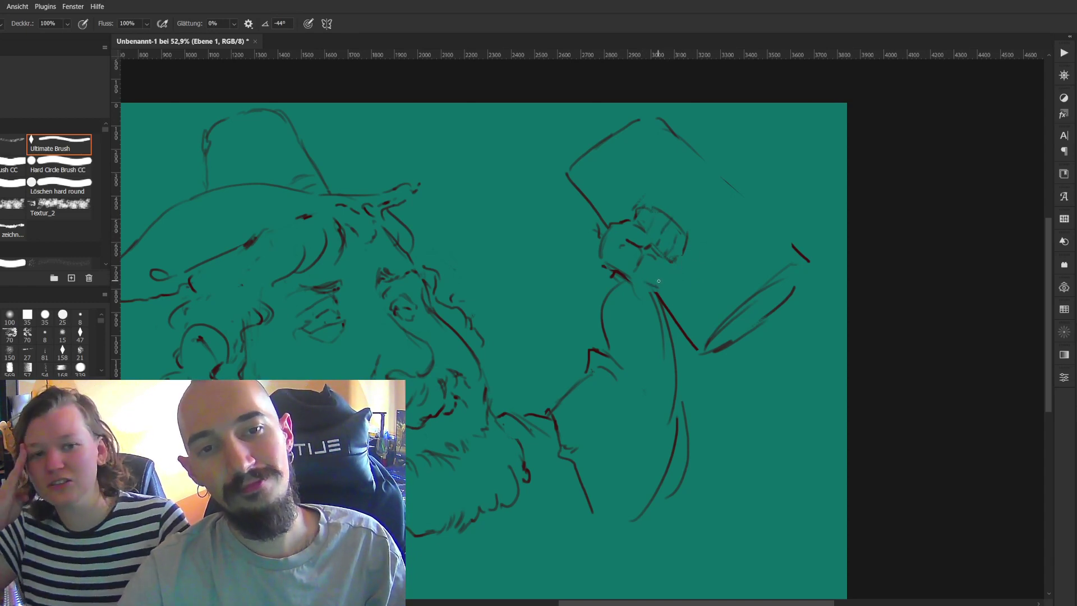
mouse_move(611, 203)
mouse_down()
mouse_move(617, 223)
mouse_move(689, 283)
mouse_move(701, 279)
mouse_up()
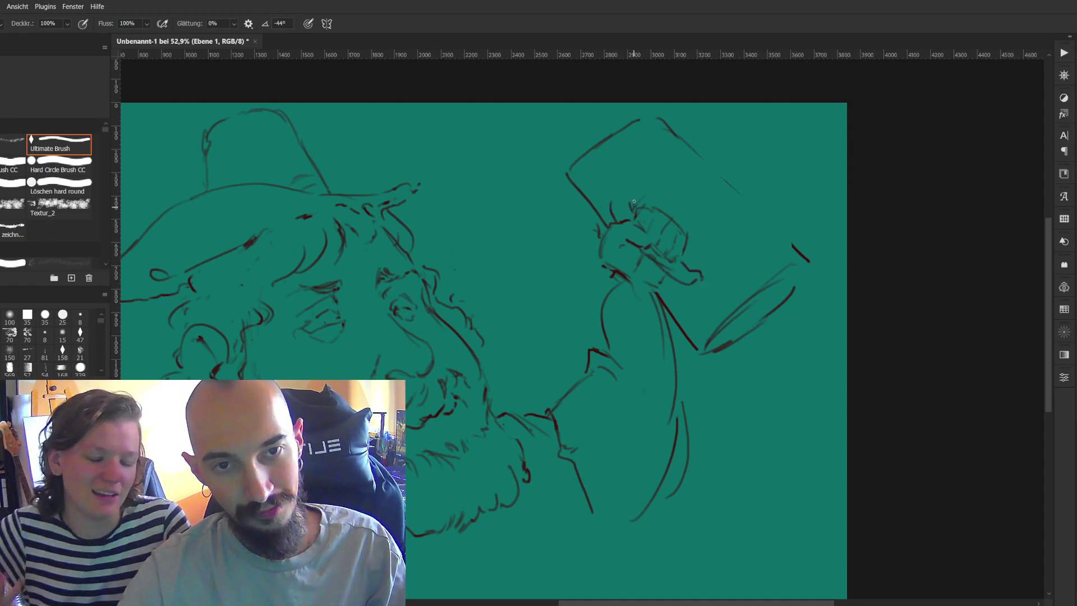
drag(616, 220, 637, 197)
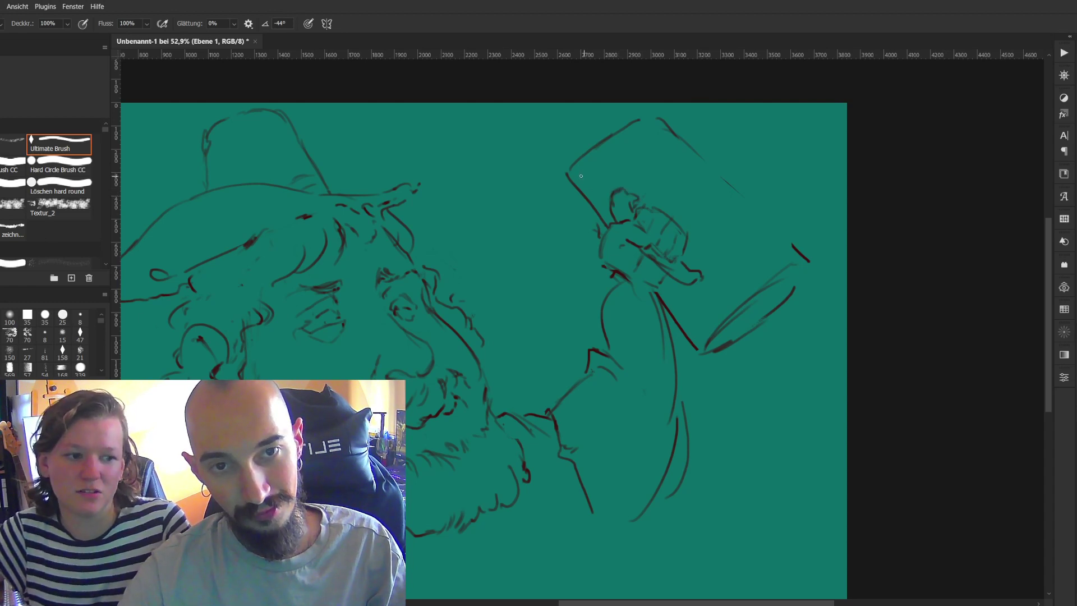
Step: Replace the mug's angular upper end with a rounded contour, erasing the sharp corner and straight edge
key(e)
mouse_move(567, 175)
mouse_down()
mouse_move(599, 135)
mouse_move(634, 114)
mouse_move(581, 162)
mouse_move(606, 136)
mouse_move(597, 146)
mouse_move(650, 124)
mouse_up()
key(b)
key(e)
drag(589, 148, 575, 185)
key(b)
mouse_move(583, 195)
mouse_down()
mouse_move(580, 178)
mouse_move(632, 126)
mouse_up()
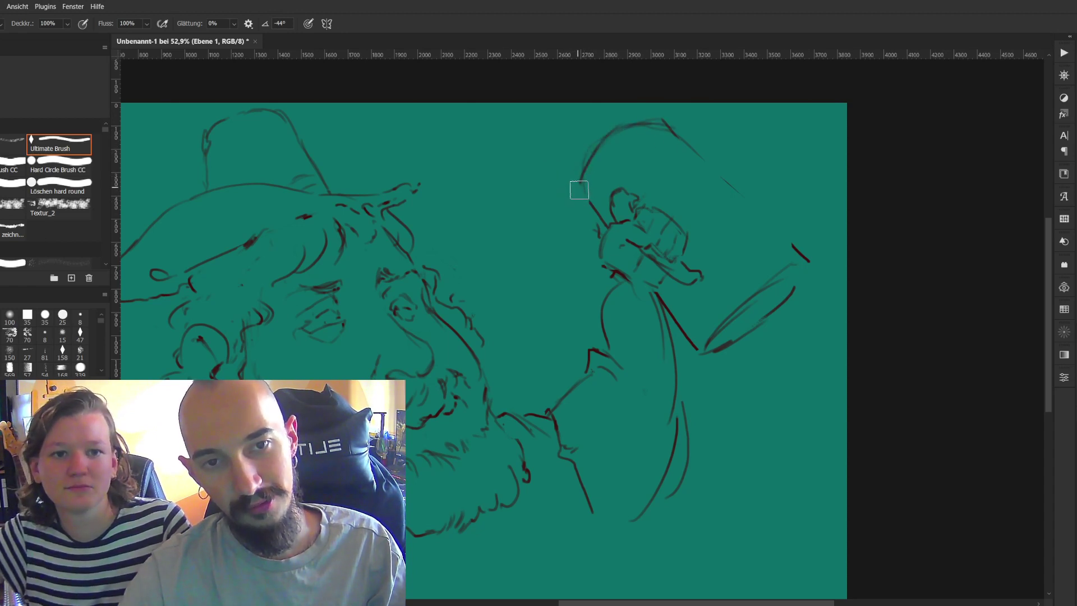
key(e)
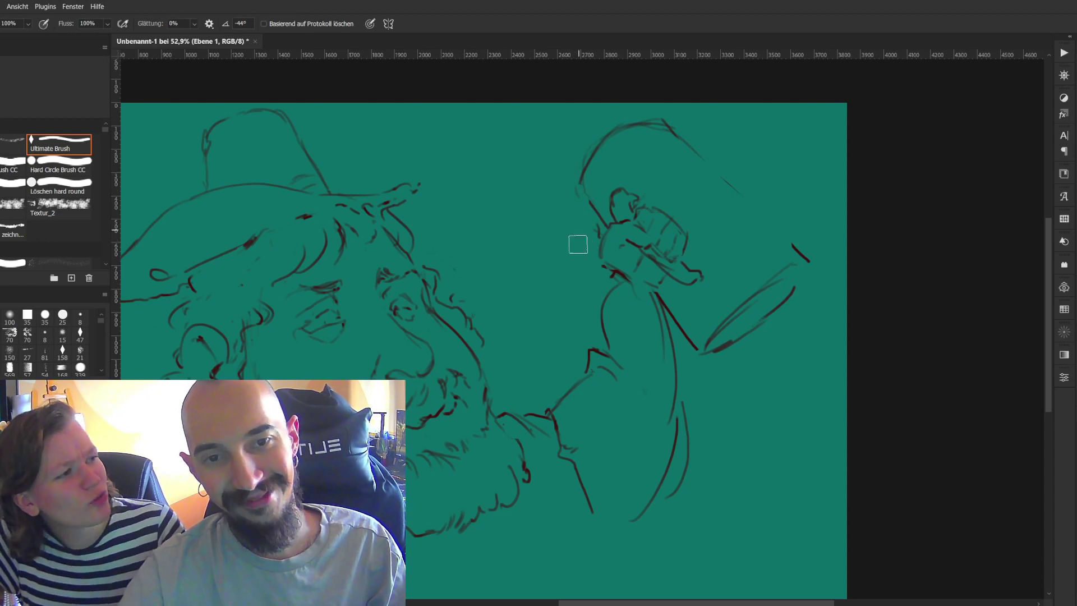
Step: Slim the forearm by erasing its old contours and redrawing both sides from the wrist down to the cuff
drag(611, 298, 598, 361)
key(b)
drag(625, 278, 609, 354)
key(e)
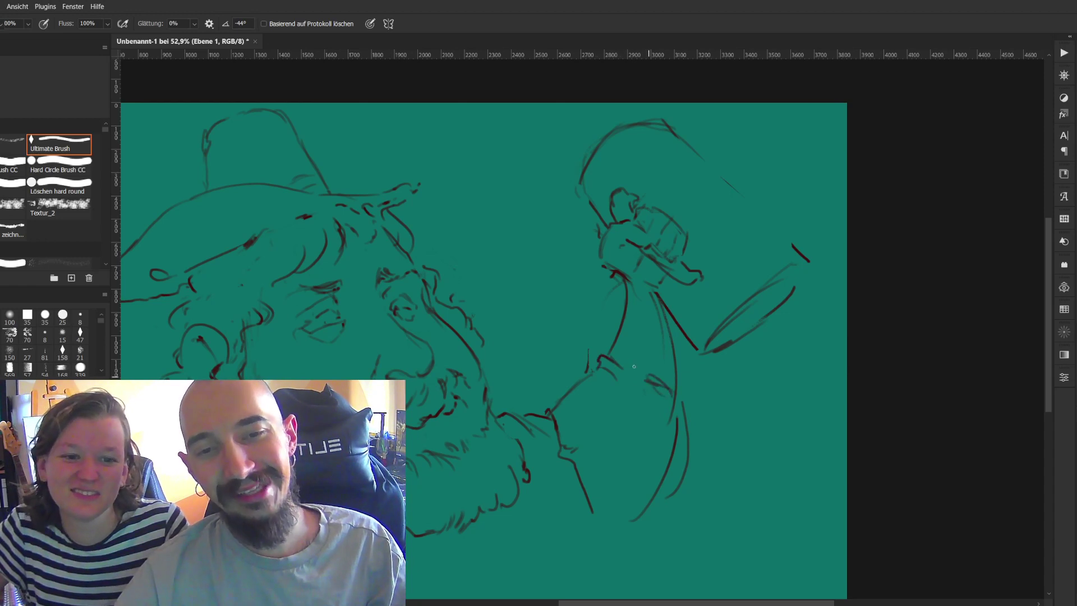
drag(651, 375, 675, 414)
key(b)
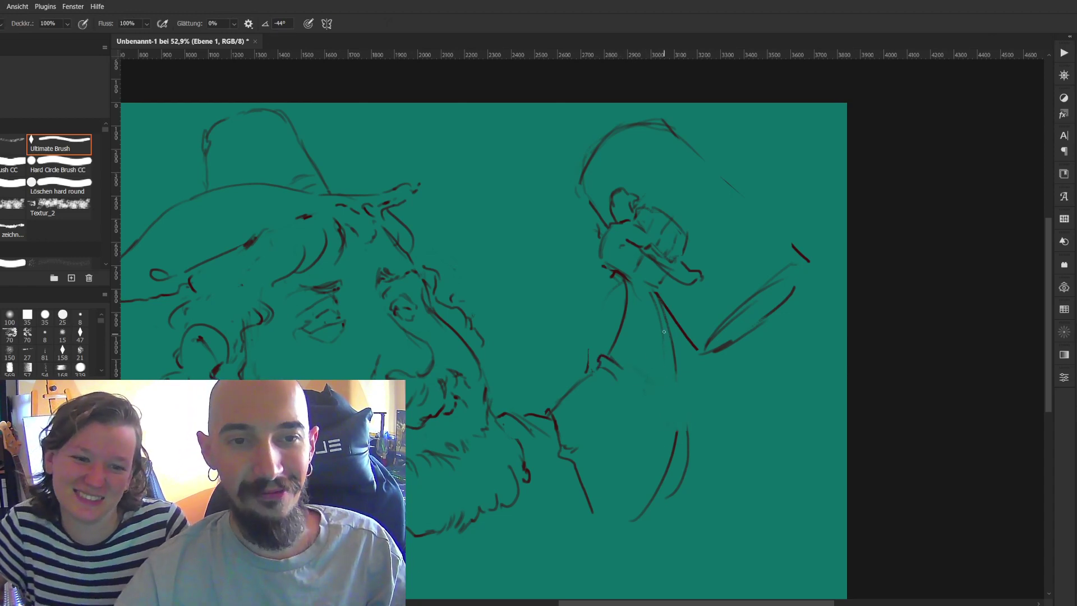
key(e)
key(b)
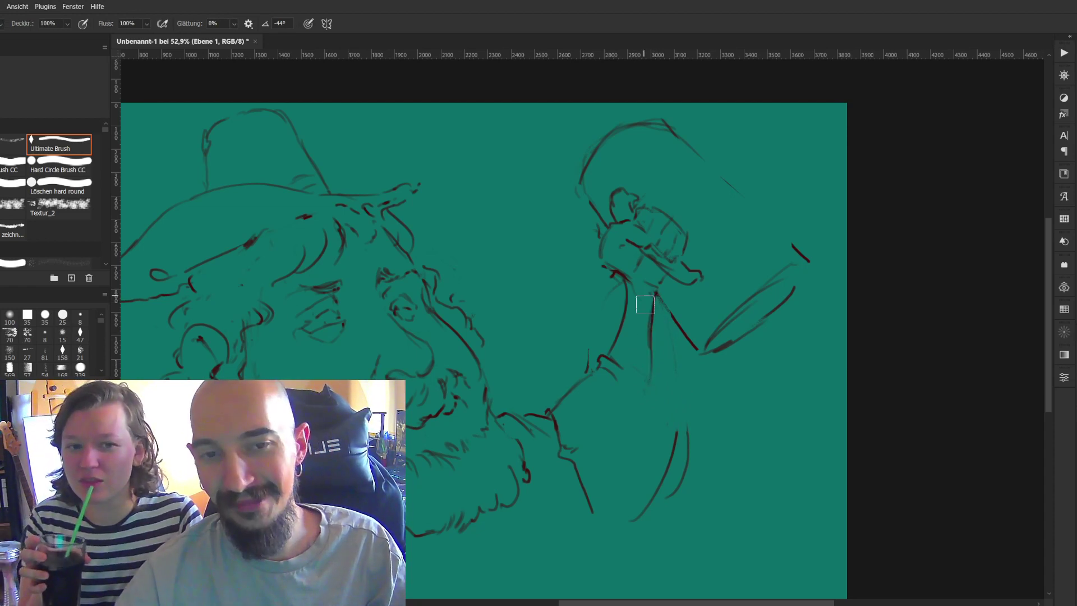
drag(652, 304, 650, 378)
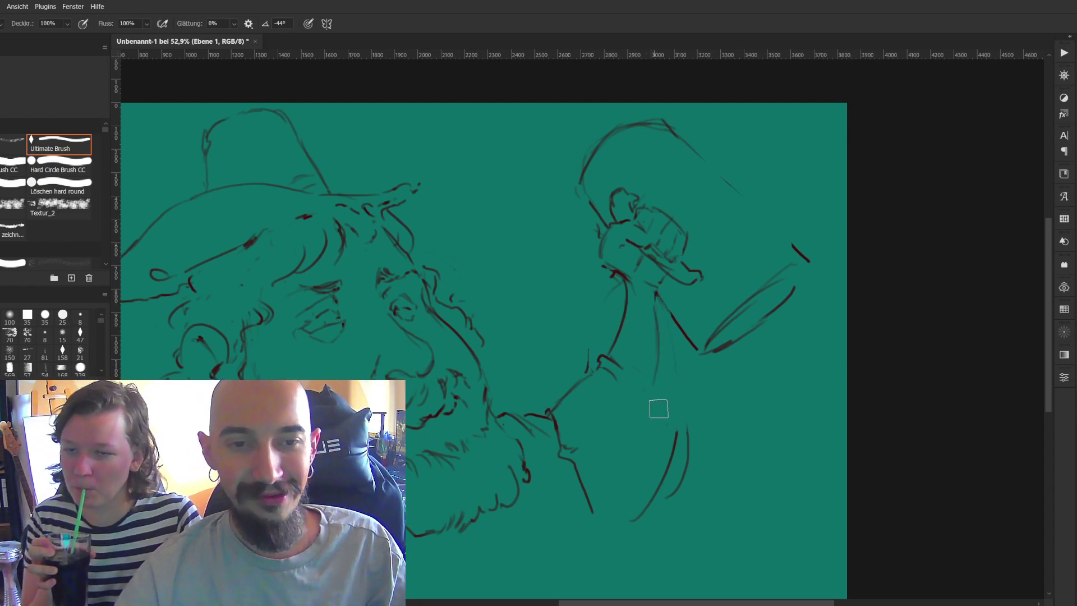
Step: Erase the old outer sleeve curves and sketch a rounded sleeve with a cuff opening, outer contour and inner fold line
mouse_move(675, 436)
mouse_down()
mouse_move(673, 467)
mouse_move(679, 361)
mouse_up()
key(e)
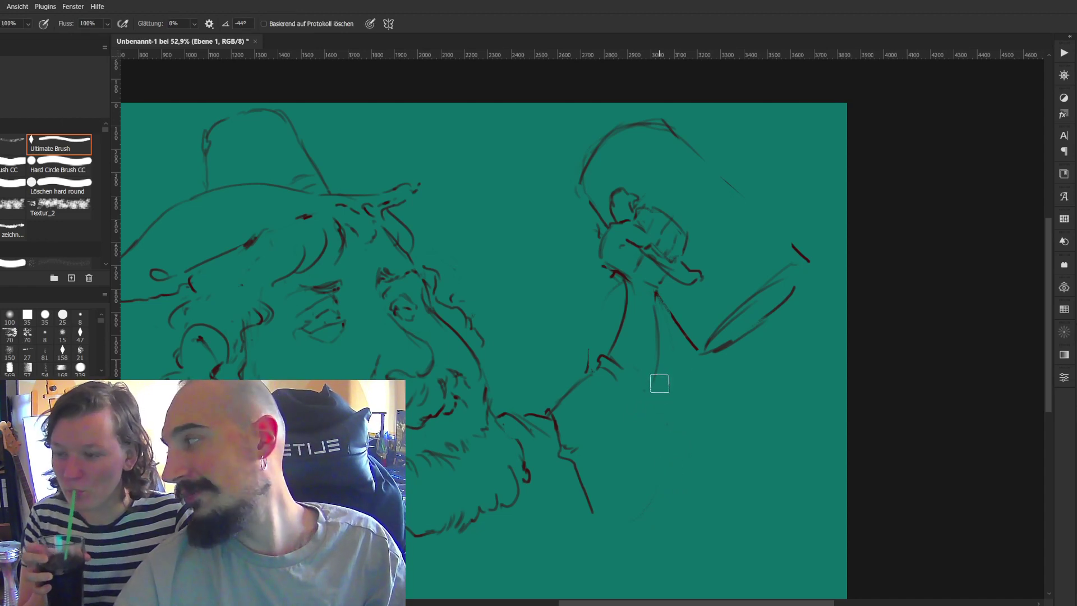
key(b)
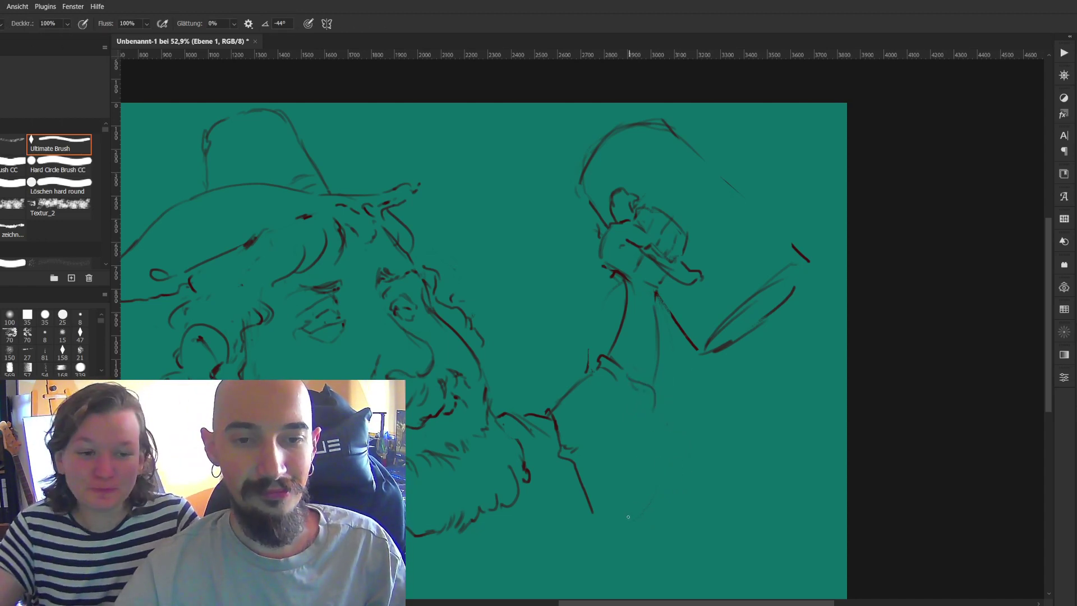
mouse_move(628, 516)
mouse_down()
mouse_move(657, 405)
mouse_move(593, 504)
mouse_up()
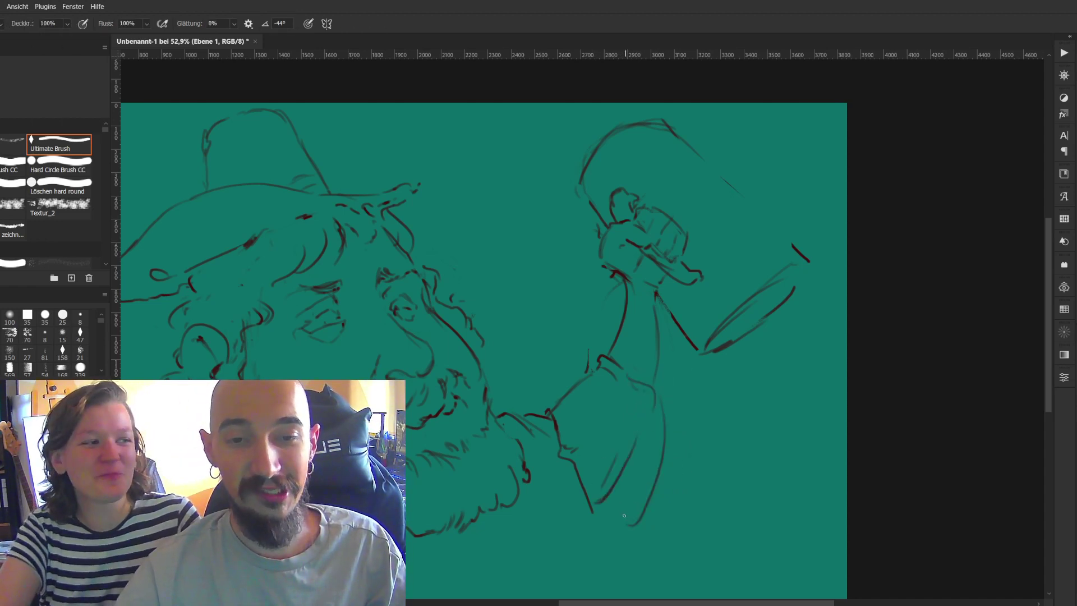
Step: Complete the mug's long outer edge and reinforce the ellipse of its rim
mouse_move(633, 435)
mouse_down()
mouse_move(681, 452)
mouse_move(703, 446)
mouse_up()
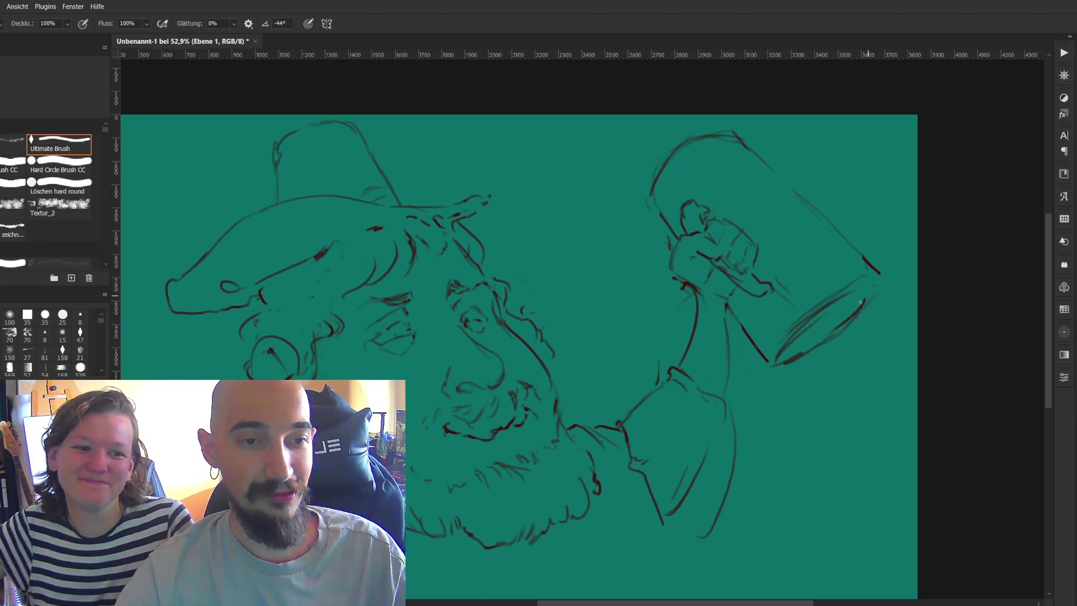
drag(819, 331, 839, 327)
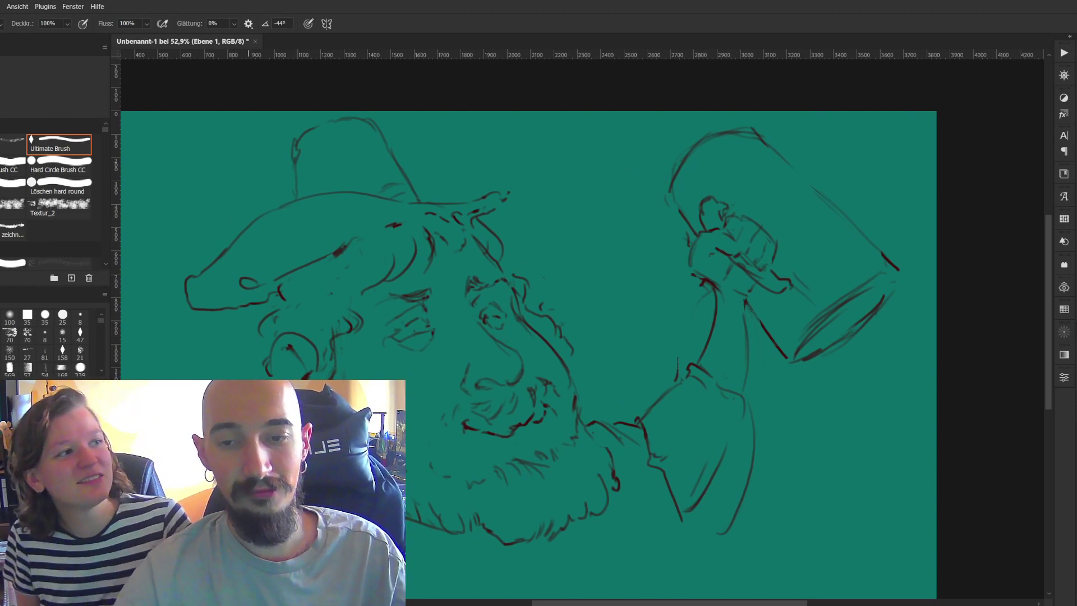
Step: Clean up and sketch short diagonal neckline strokes below the near side of the beard
key(alt)
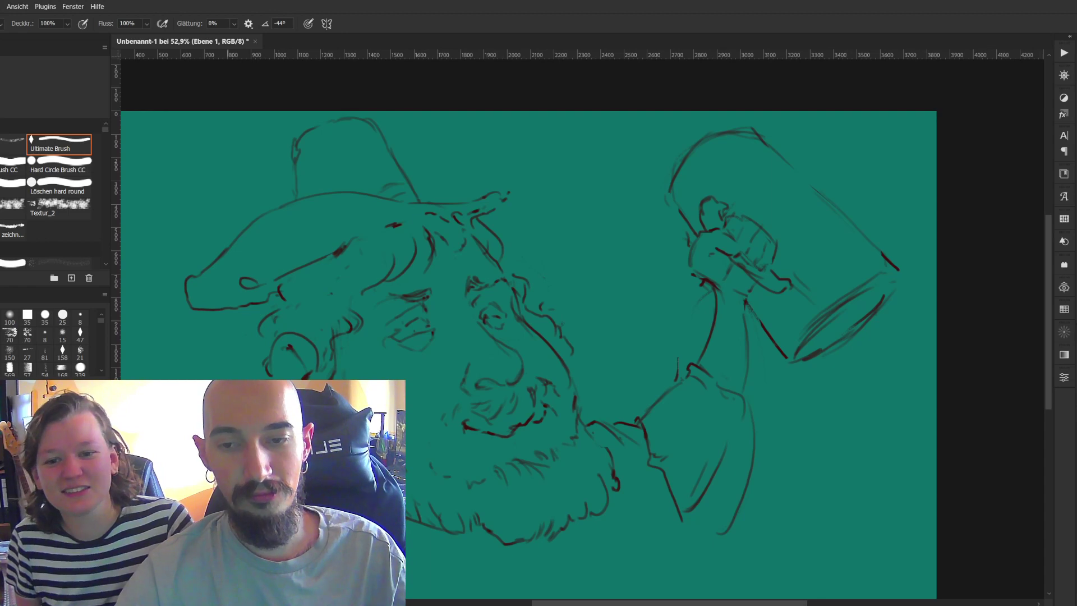
key(e)
drag(396, 462, 466, 467)
key(b)
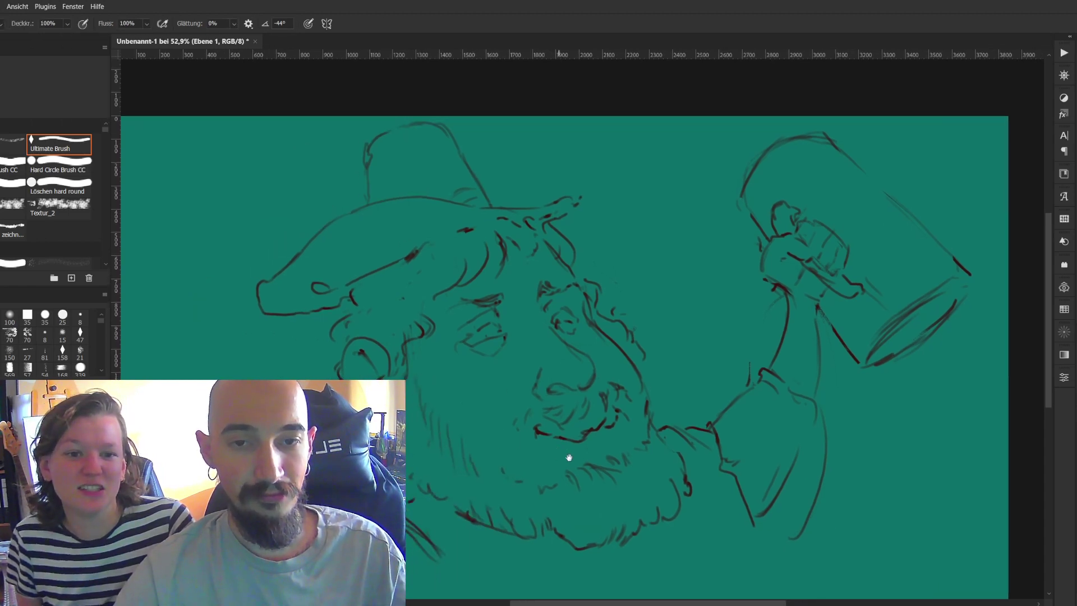
drag(579, 453, 607, 410)
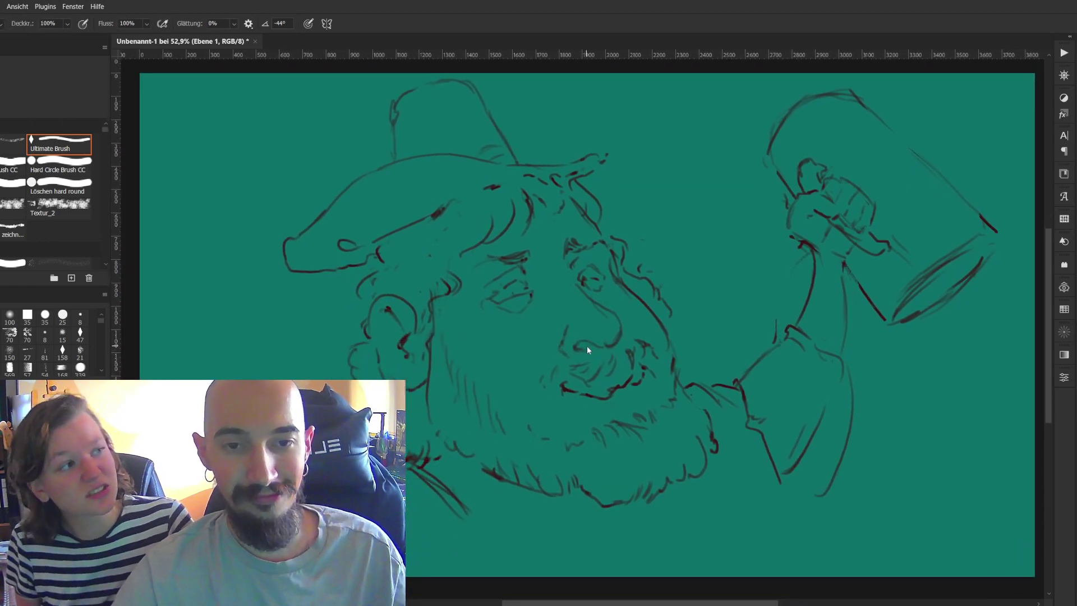
Step: Save the drawing as "Mal Quatschen 3.psd", keeping maximum compatibility enabled
key(ctrl+s)
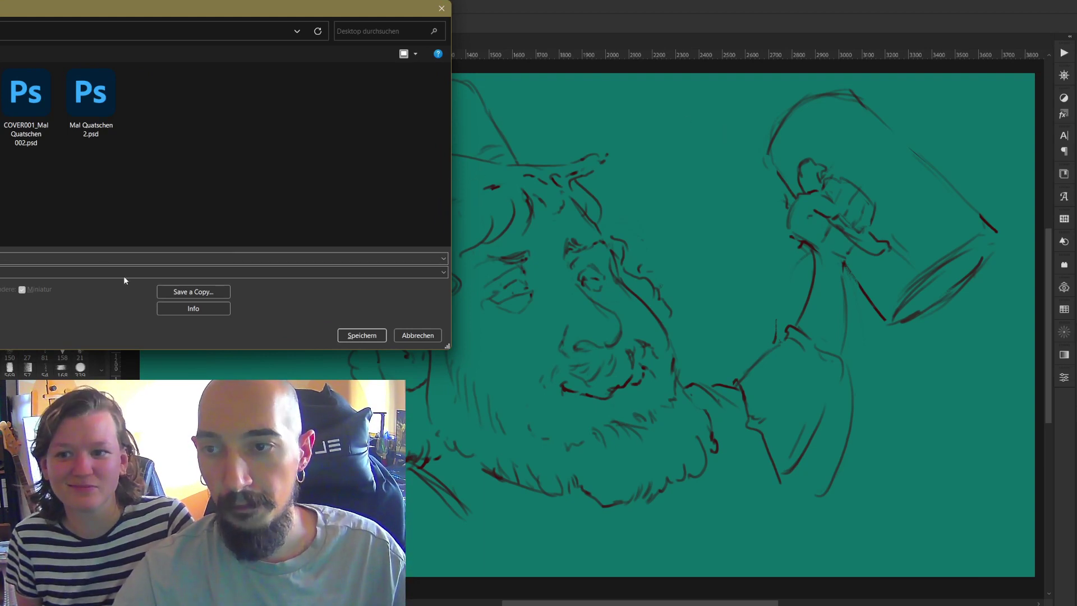
click(79, 126)
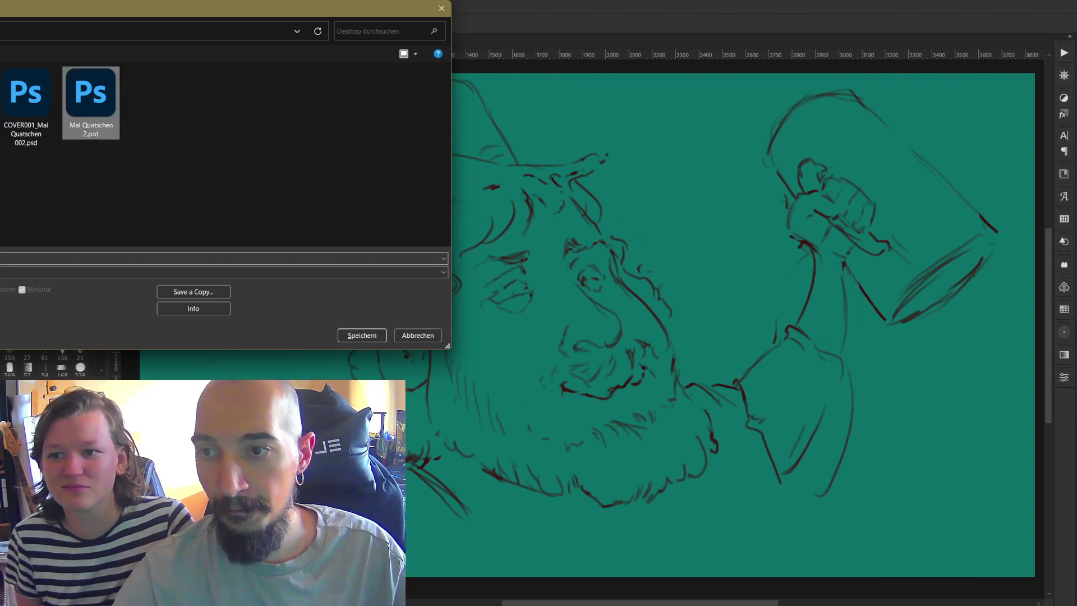
click(4, 259)
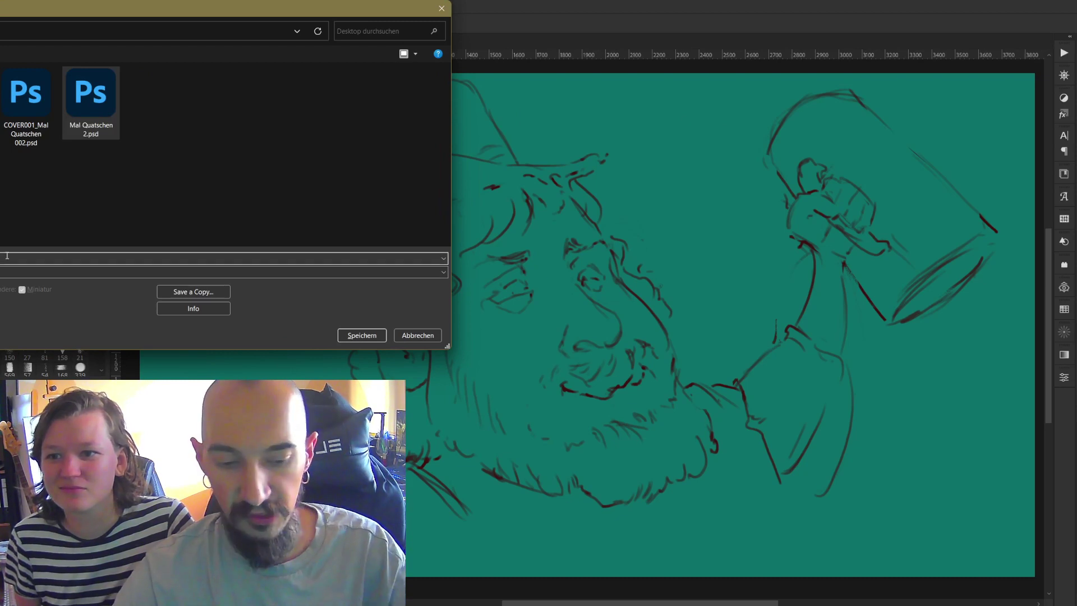
key(Return)
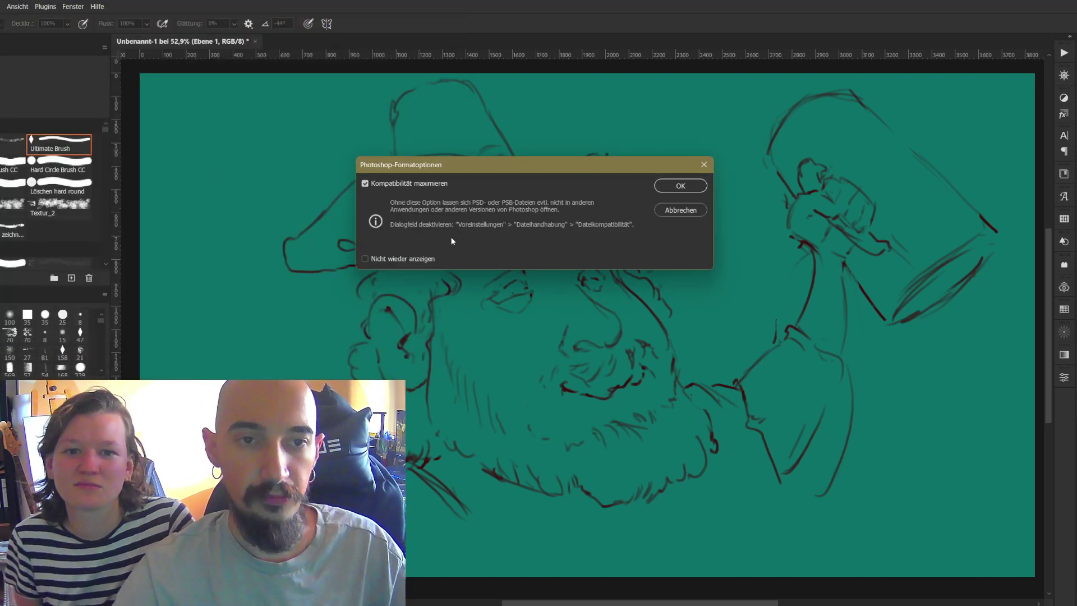
key(Return)
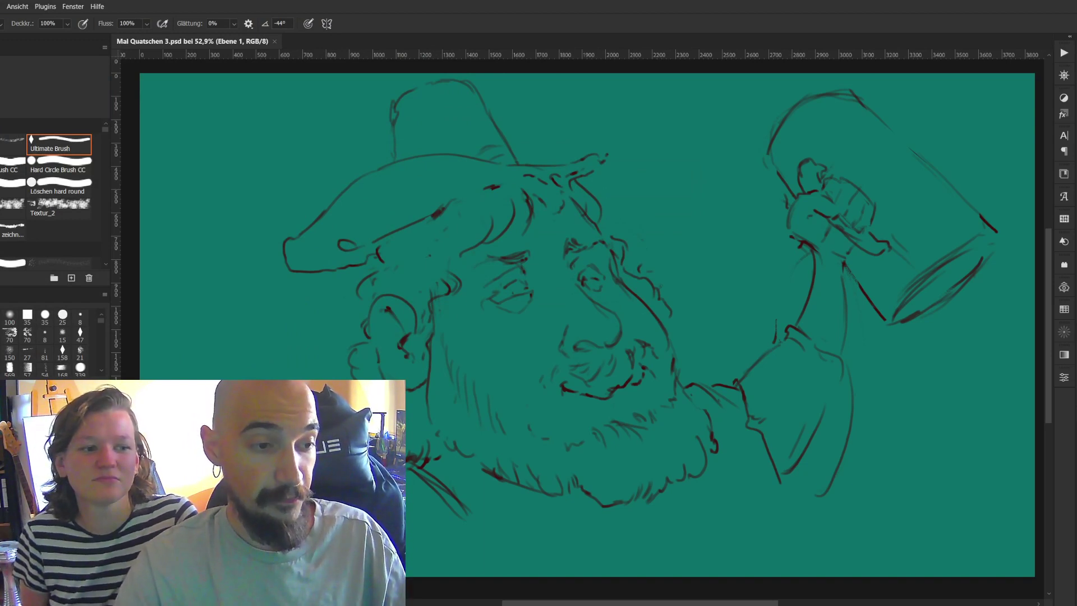
Step: Add a new layer and block in the near cheek, forehead and far temple with reddish-brown skin tones
key(ctrl+shift+alt+n)
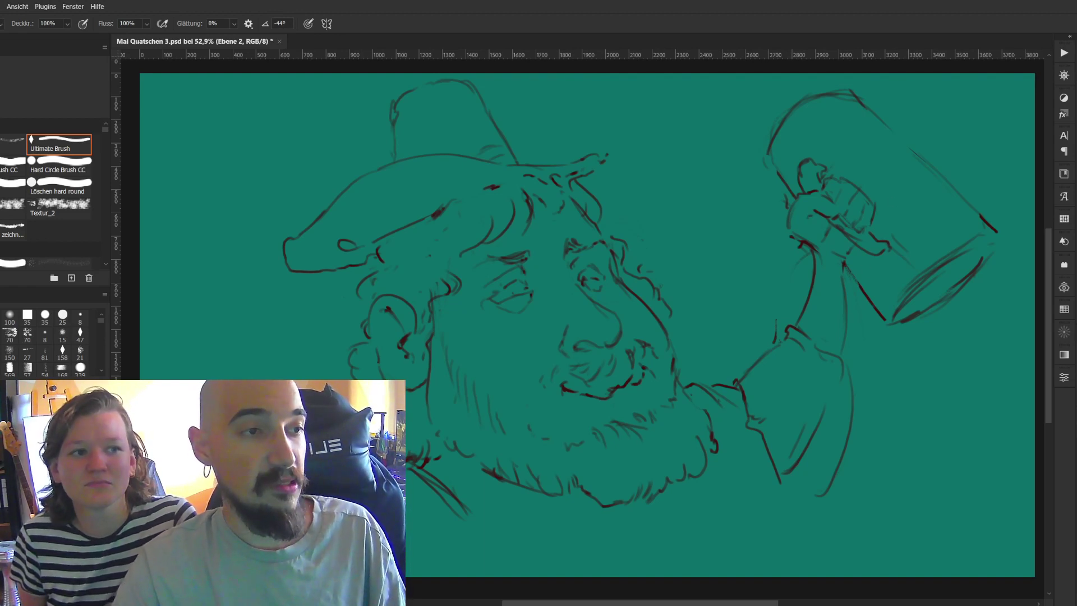
alt+right_click(560, 260)
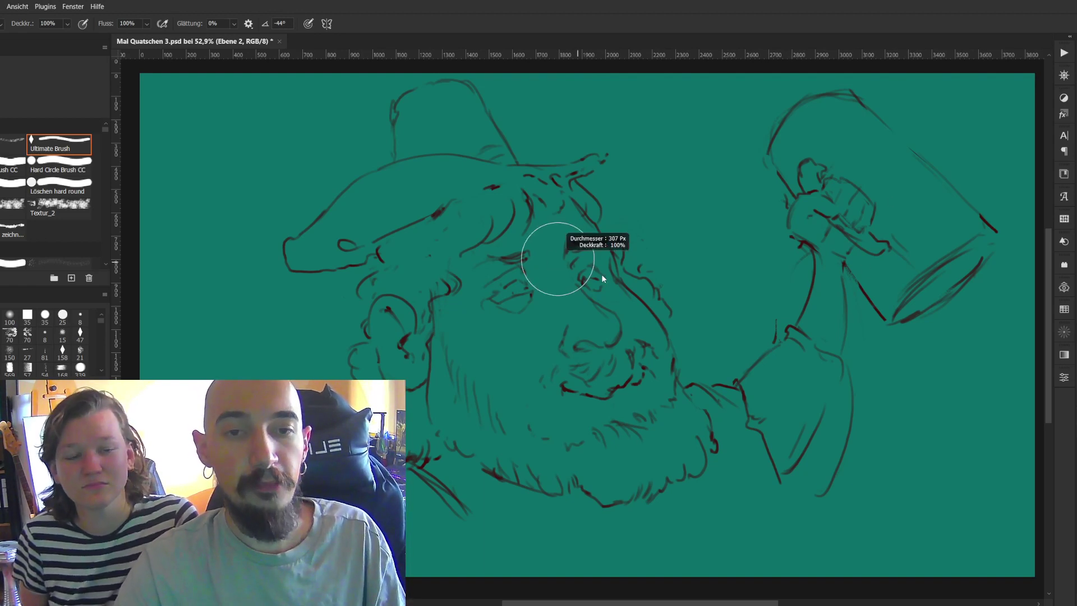
drag(479, 319, 454, 335)
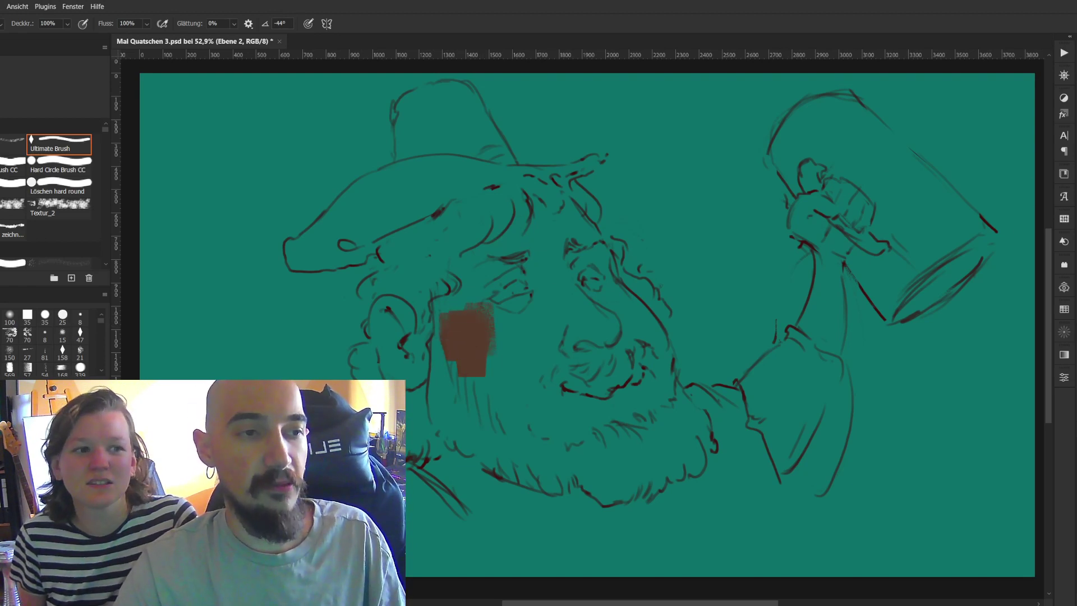
mouse_move(512, 288)
mouse_down()
mouse_move(457, 324)
mouse_move(482, 284)
mouse_move(487, 295)
mouse_move(502, 286)
mouse_move(466, 261)
mouse_move(522, 232)
mouse_move(564, 233)
mouse_move(549, 224)
mouse_move(557, 218)
mouse_move(603, 246)
mouse_move(632, 308)
mouse_up()
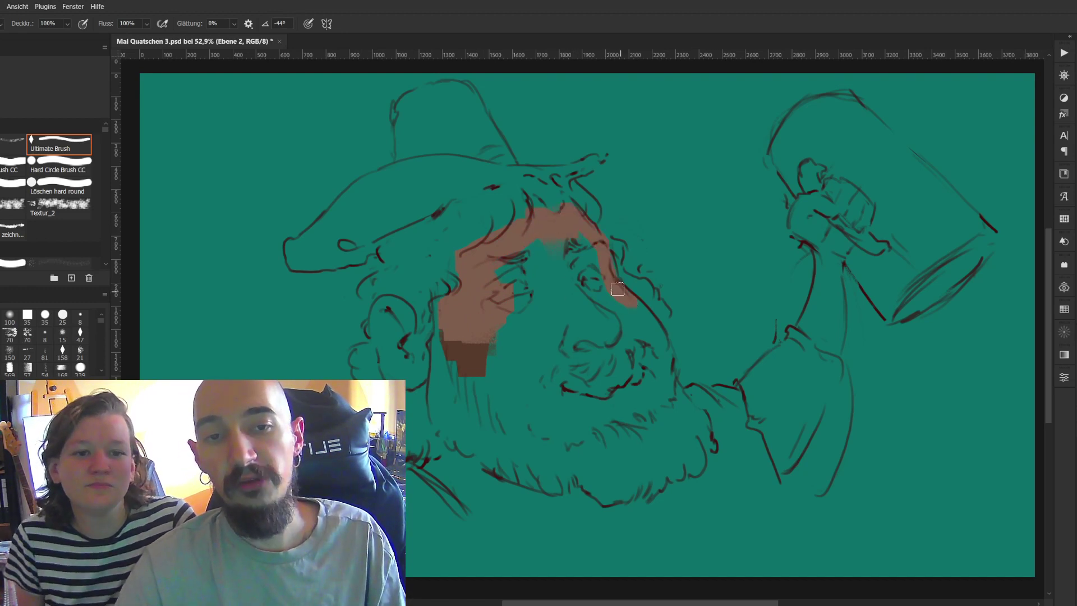
Step: Extend the sampled brown down the jaw with a larger brush, filling the rest of the face and most of the beard
alt+click(515, 300)
drag(453, 336, 446, 415)
alt+right_click(461, 373)
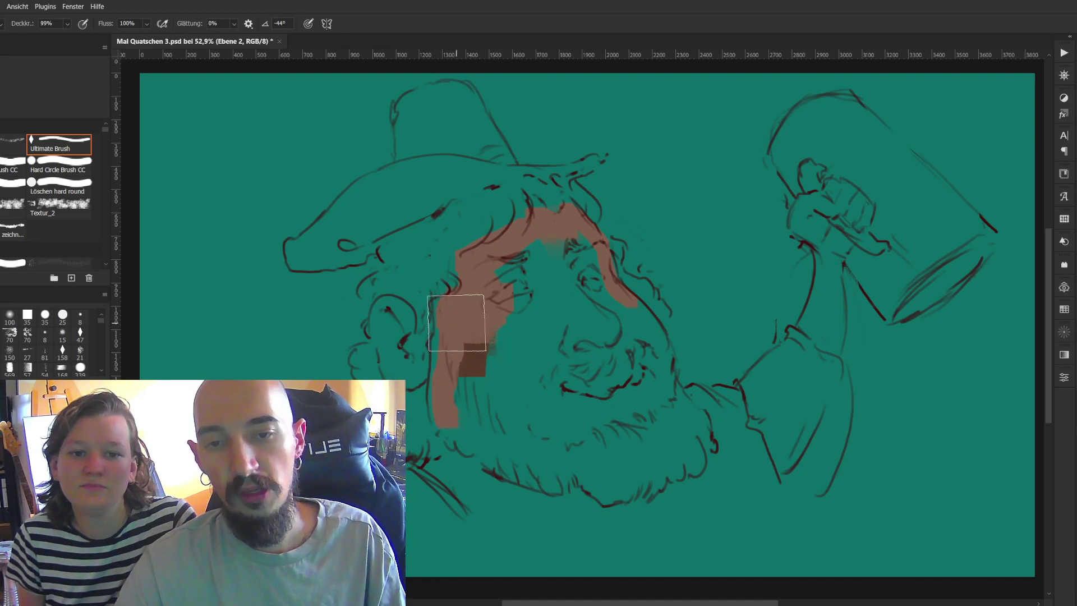
mouse_move(456, 323)
mouse_down()
mouse_move(462, 420)
mouse_move(568, 461)
mouse_move(550, 446)
mouse_up()
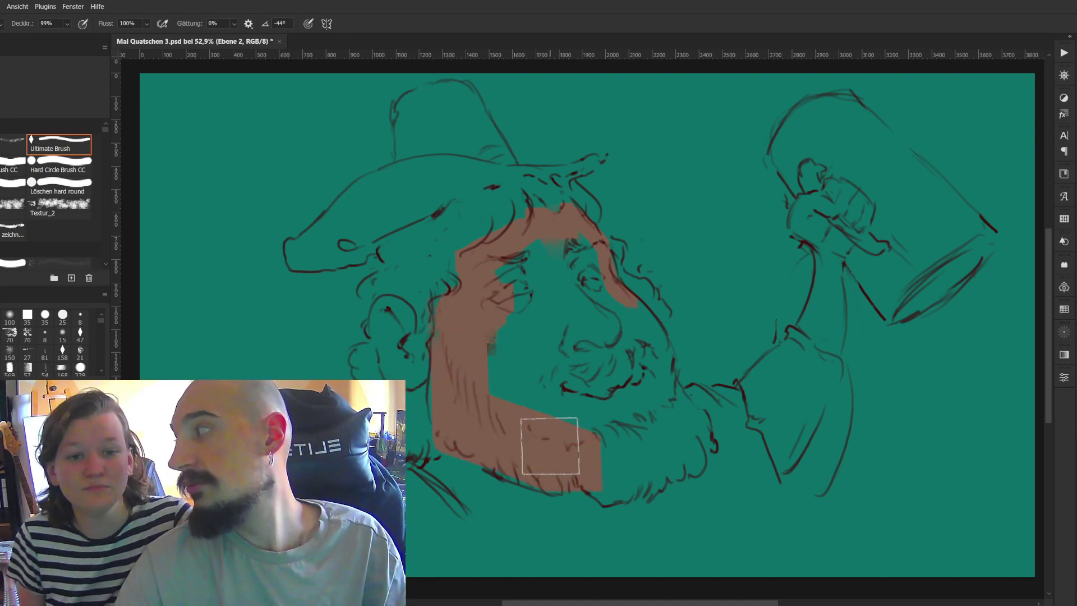
mouse_move(526, 377)
mouse_down()
mouse_move(521, 355)
mouse_move(548, 307)
mouse_move(581, 303)
mouse_move(574, 237)
mouse_move(604, 300)
mouse_move(678, 397)
mouse_move(582, 425)
mouse_move(591, 459)
mouse_move(616, 472)
mouse_move(583, 463)
mouse_up()
drag(506, 404, 540, 402)
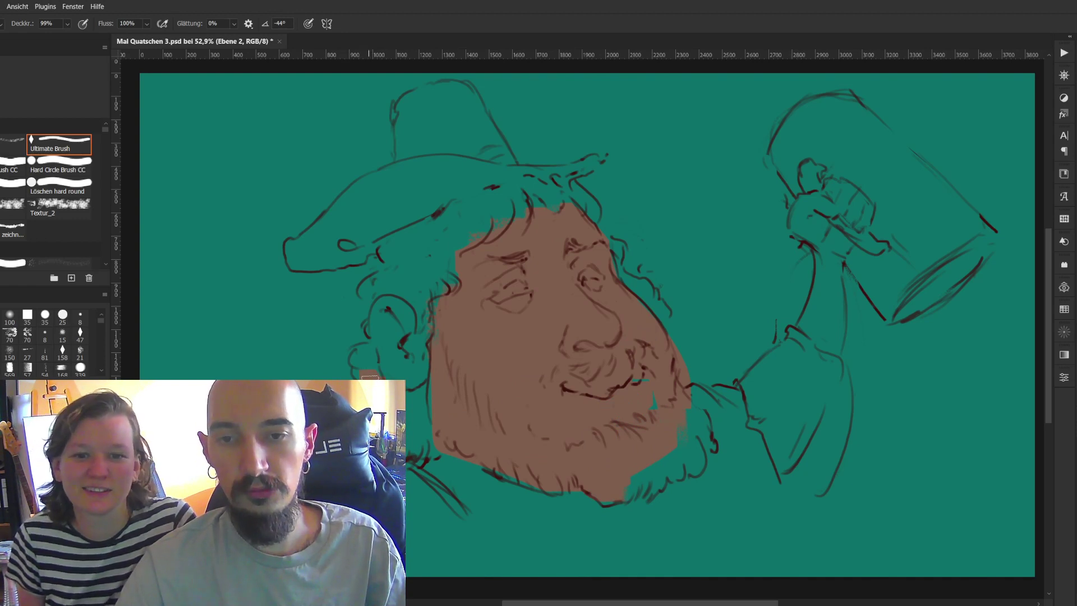
Step: Outline the whole figure with a lasso selection, following the hat, hair, raised arm, mug and lower body
key(l)
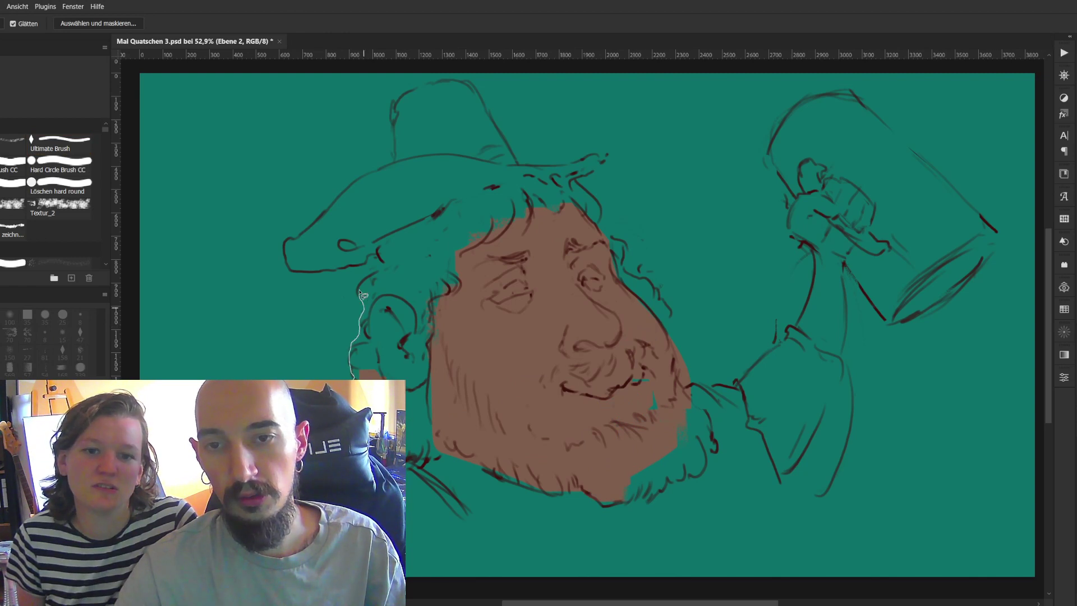
mouse_move(370, 262)
mouse_down()
mouse_move(306, 272)
mouse_move(287, 267)
mouse_move(280, 241)
mouse_move(359, 179)
mouse_move(398, 168)
mouse_up()
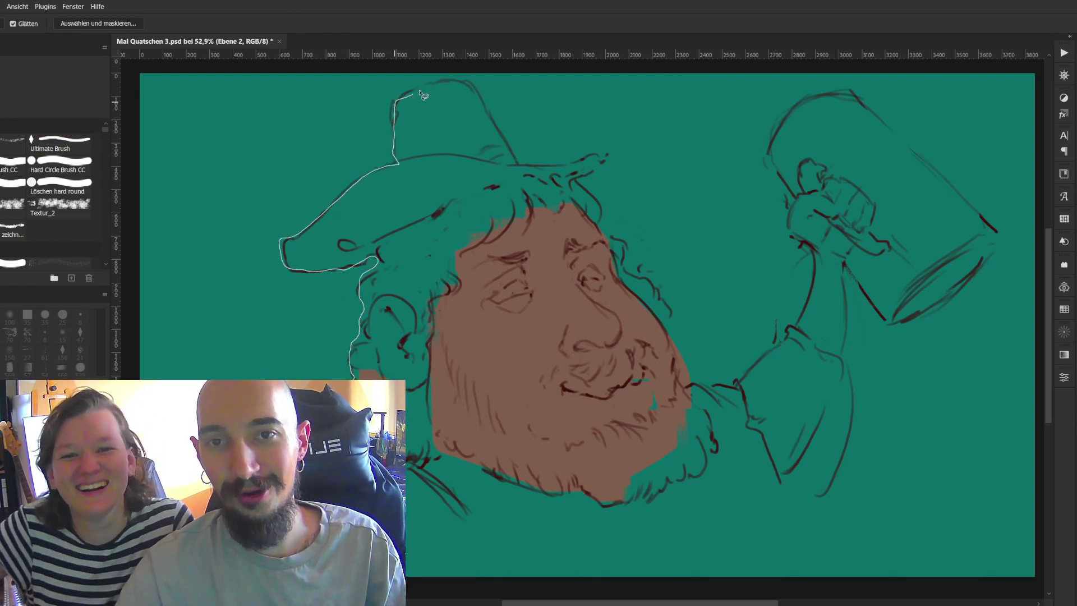
mouse_move(423, 95)
mouse_down()
mouse_move(465, 85)
mouse_move(538, 167)
mouse_up()
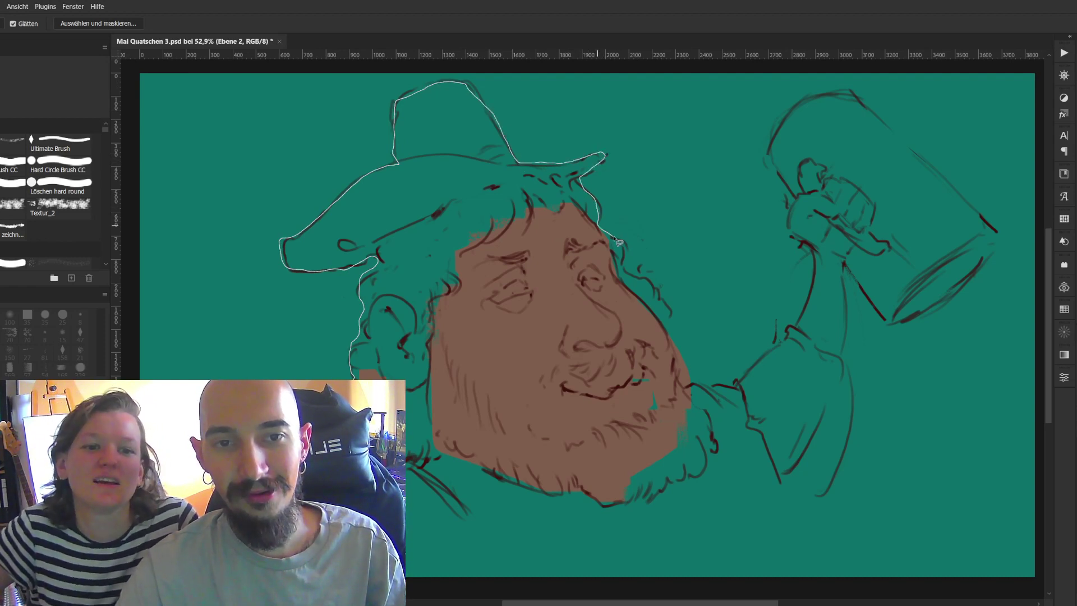
mouse_move(615, 238)
mouse_down()
mouse_move(655, 284)
mouse_move(659, 317)
mouse_move(695, 338)
mouse_up()
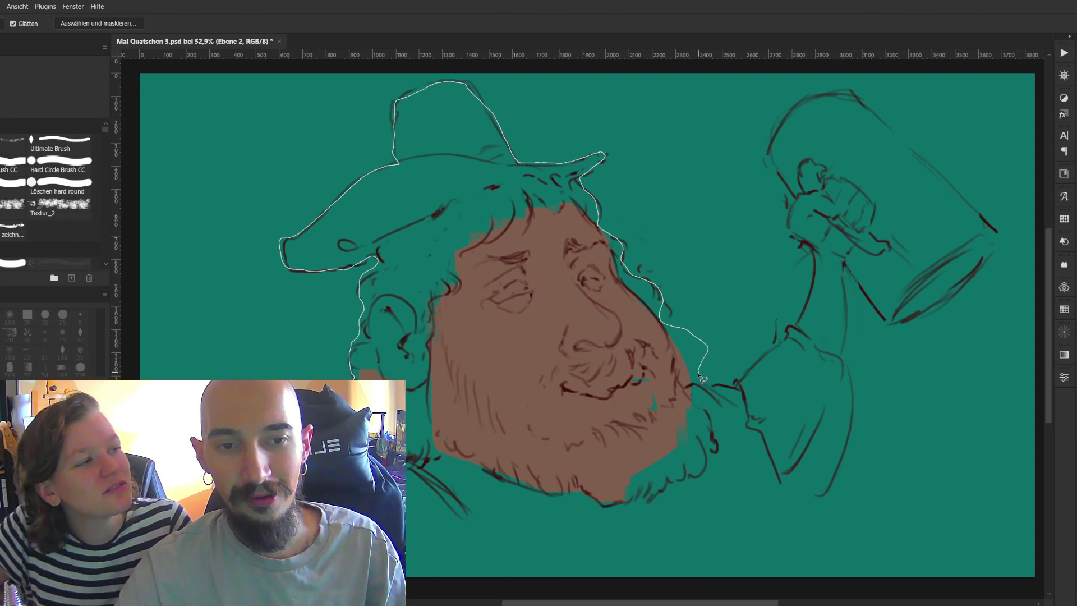
mouse_move(738, 384)
mouse_down()
mouse_move(798, 320)
mouse_move(812, 291)
mouse_move(816, 252)
mouse_move(801, 213)
mouse_up()
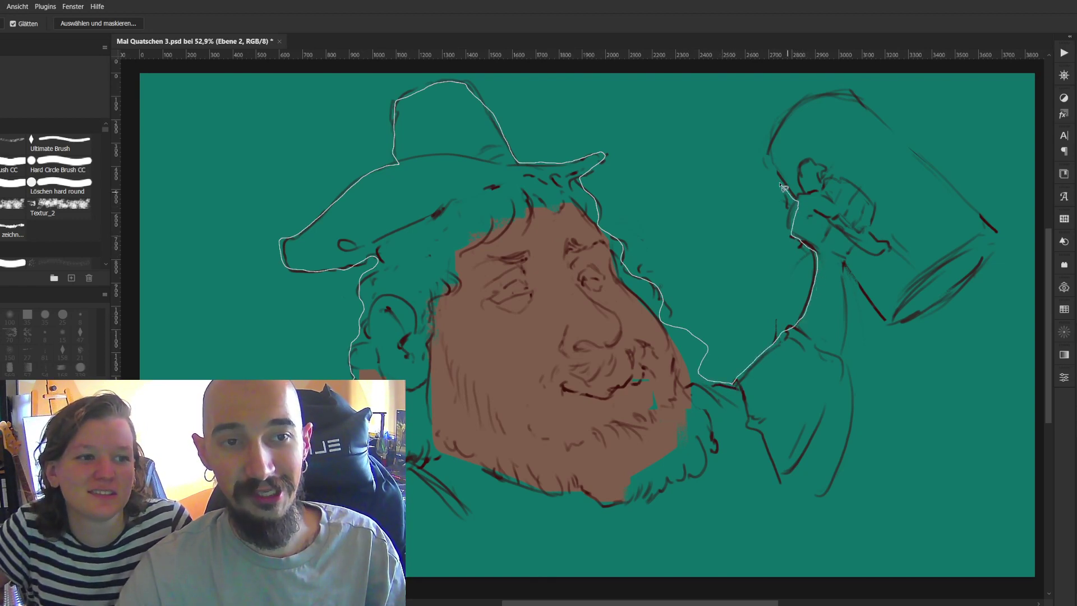
mouse_move(776, 145)
mouse_down()
mouse_move(817, 100)
mouse_move(847, 93)
mouse_move(928, 174)
mouse_move(982, 216)
mouse_up()
mouse_move(1003, 252)
mouse_down()
mouse_move(915, 317)
mouse_move(861, 285)
mouse_move(844, 346)
mouse_move(854, 400)
mouse_move(806, 524)
mouse_move(680, 567)
mouse_move(387, 538)
mouse_up()
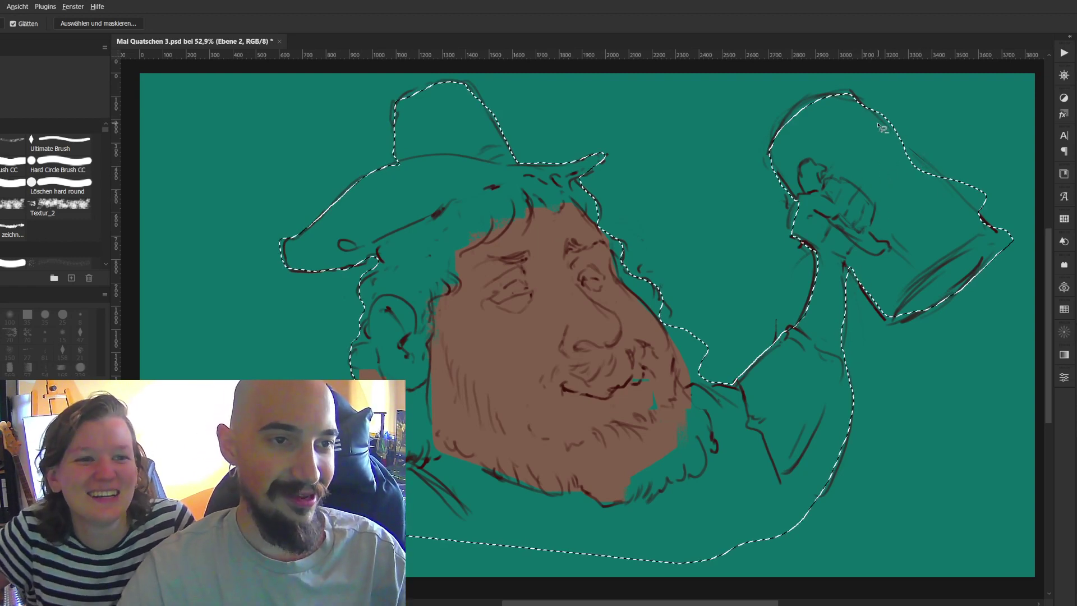
Step: Refine the lasso selection around the mug so it follows its long outer edge, rounded base and rim
mouse_move(868, 106)
mouse_down()
mouse_move(970, 205)
mouse_move(930, 124)
mouse_move(927, 158)
mouse_move(965, 224)
mouse_move(849, 121)
mouse_up()
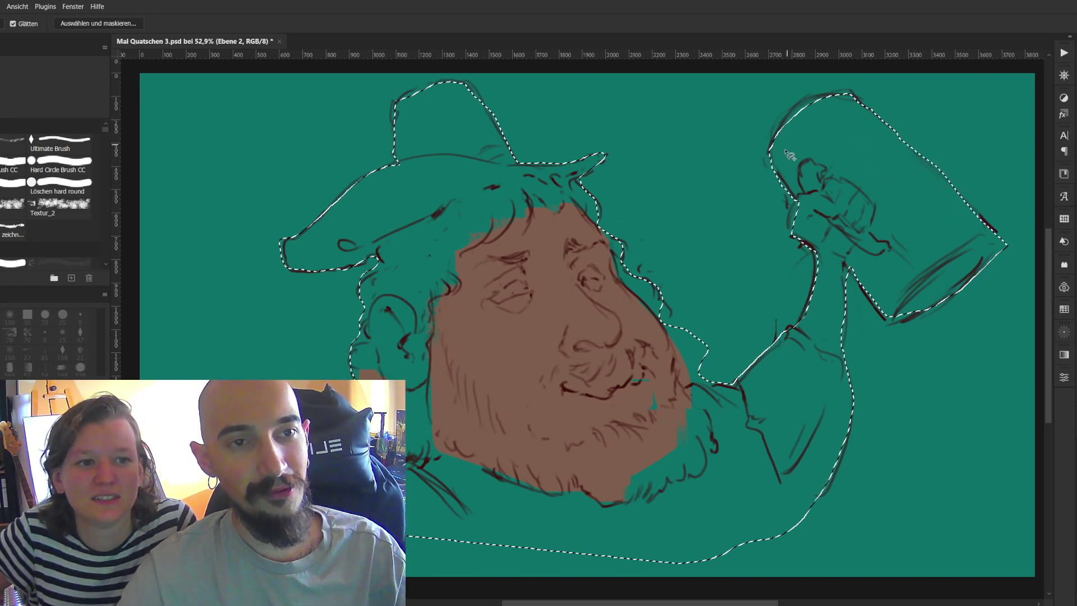
mouse_move(773, 137)
mouse_down()
mouse_move(818, 100)
mouse_move(827, 138)
mouse_up()
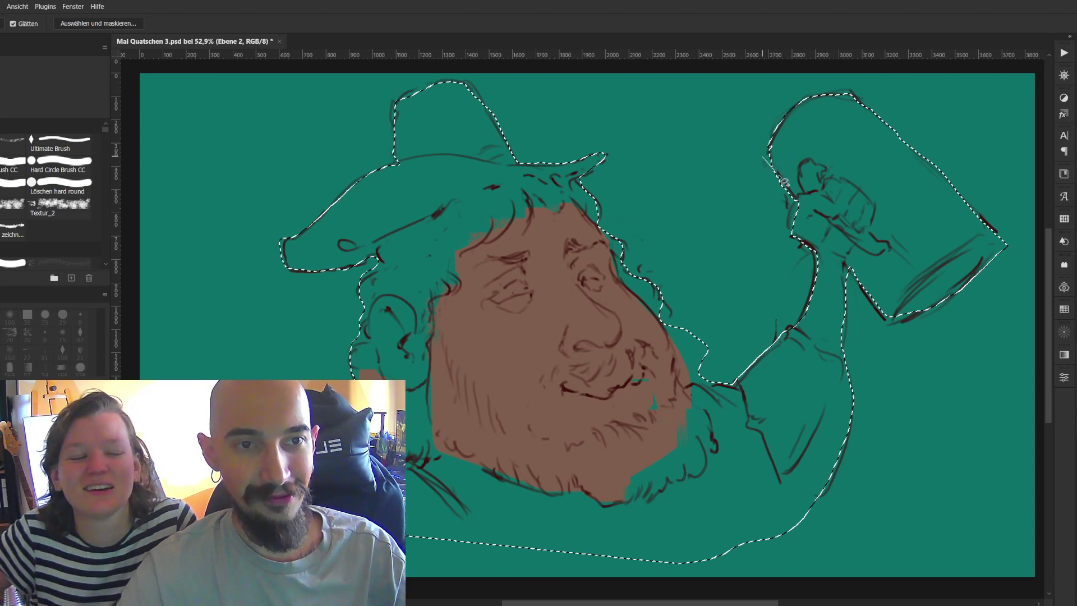
drag(783, 181, 809, 199)
mouse_move(769, 167)
mouse_down()
mouse_move(794, 119)
mouse_move(809, 137)
mouse_up()
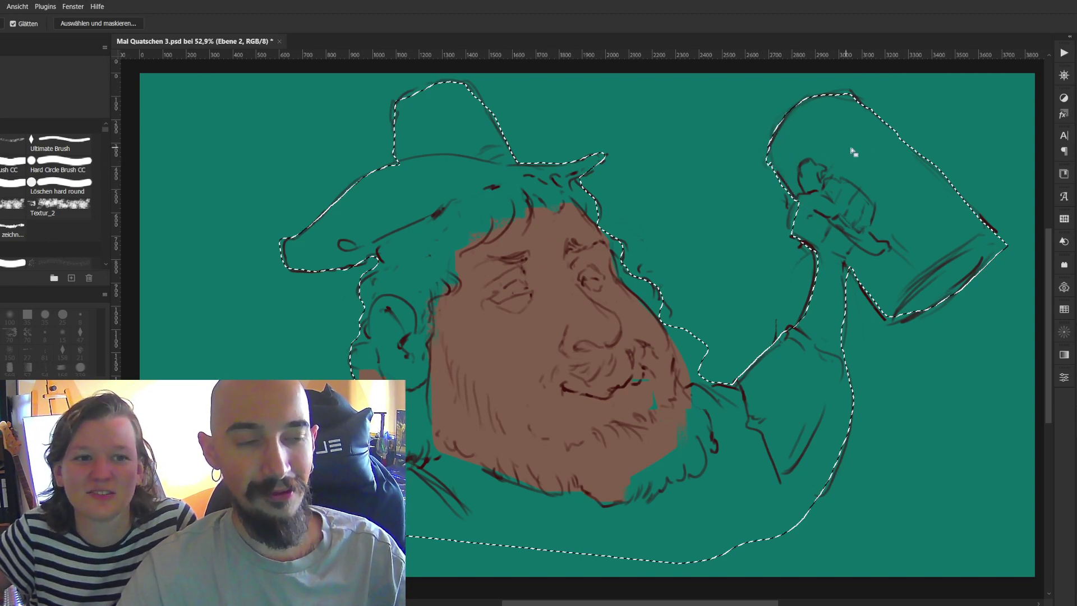
mouse_move(877, 309)
mouse_down()
mouse_move(903, 325)
mouse_move(971, 284)
mouse_move(1002, 211)
mouse_up()
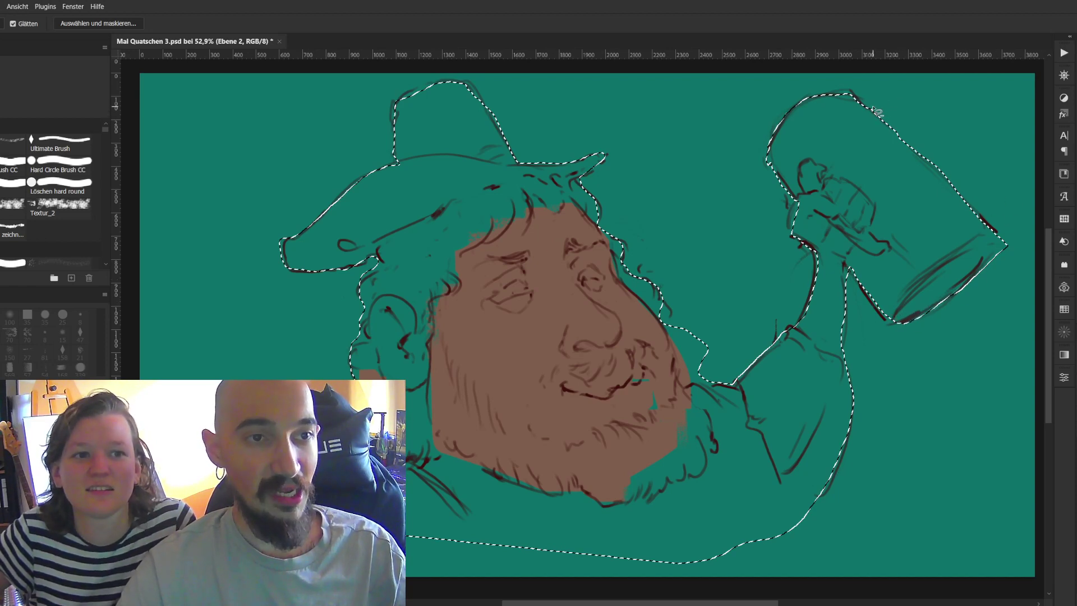
mouse_move(857, 96)
mouse_down()
mouse_move(974, 215)
mouse_move(987, 250)
mouse_move(885, 117)
mouse_move(899, 154)
mouse_move(896, 128)
mouse_move(977, 192)
mouse_move(943, 114)
mouse_move(930, 156)
mouse_move(980, 191)
mouse_move(954, 179)
mouse_up()
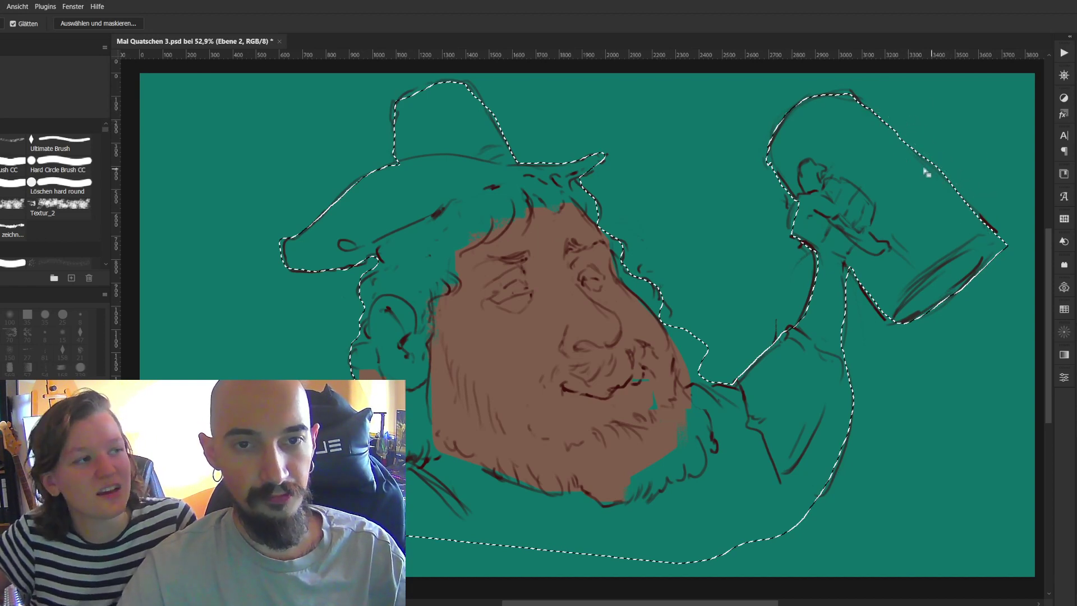
Step: Paint the entire selected silhouette, including hat, body, raised arm and mug, with the flat reddish-brown base color
key(b)
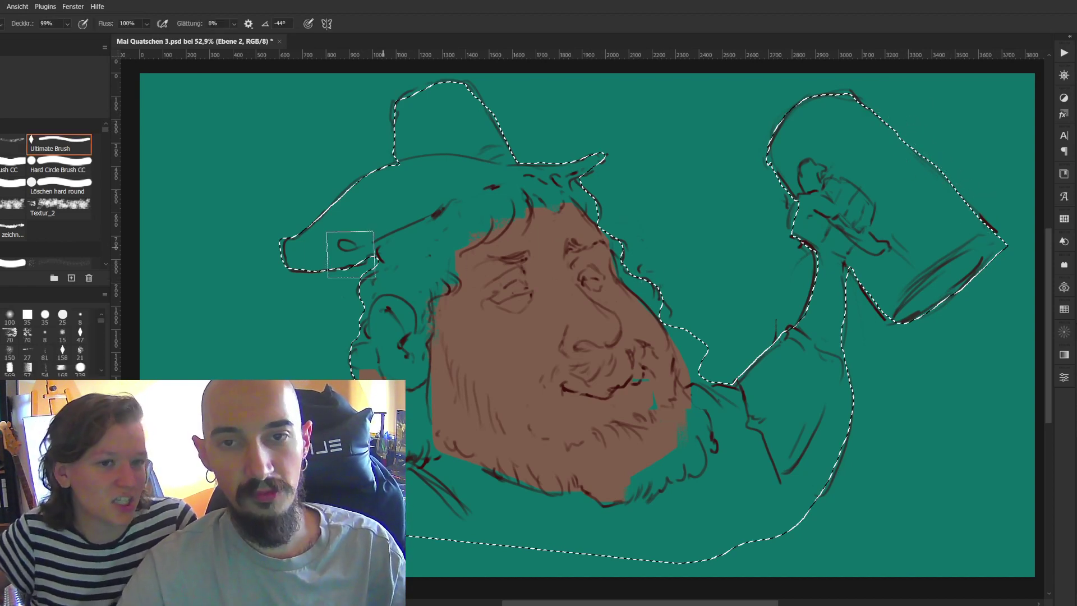
mouse_move(349, 240)
mouse_down()
mouse_move(543, 88)
mouse_move(302, 237)
mouse_move(415, 115)
mouse_move(479, 72)
mouse_move(495, 174)
mouse_move(540, 190)
mouse_move(455, 267)
mouse_move(404, 362)
mouse_move(407, 523)
mouse_move(427, 463)
mouse_move(610, 508)
mouse_move(472, 531)
mouse_move(442, 450)
mouse_move(721, 511)
mouse_move(843, 439)
mouse_move(708, 415)
mouse_move(665, 384)
mouse_move(749, 439)
mouse_move(823, 334)
mouse_move(809, 416)
mouse_up()
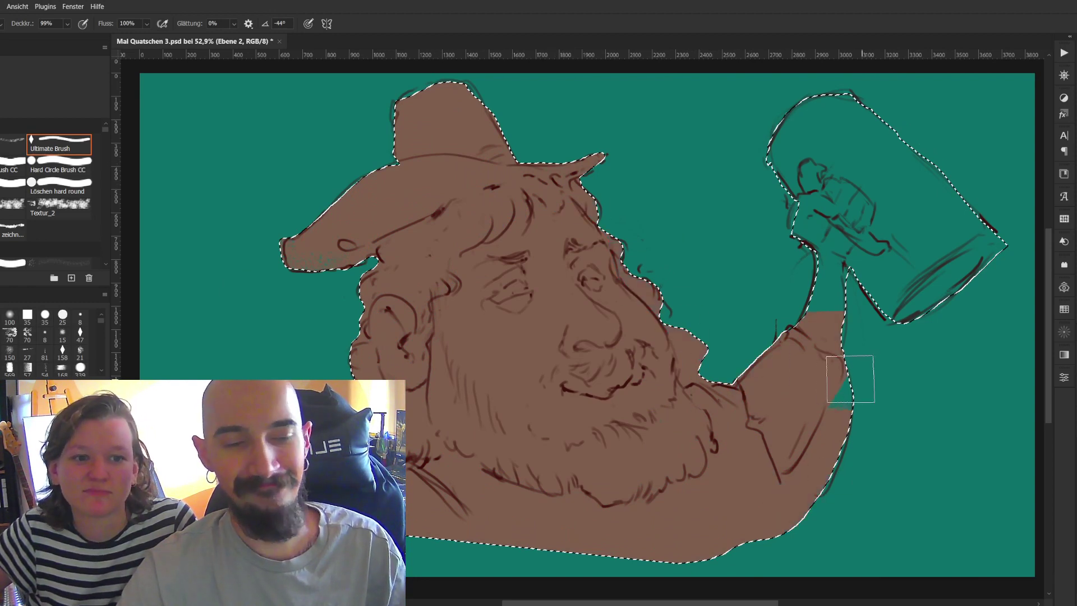
mouse_move(848, 377)
mouse_down()
mouse_move(846, 258)
mouse_move(840, 495)
mouse_move(854, 184)
mouse_move(816, 362)
mouse_move(803, 132)
mouse_move(757, 155)
mouse_move(840, 179)
mouse_move(913, 222)
mouse_move(992, 225)
mouse_move(1012, 249)
mouse_move(986, 197)
mouse_up()
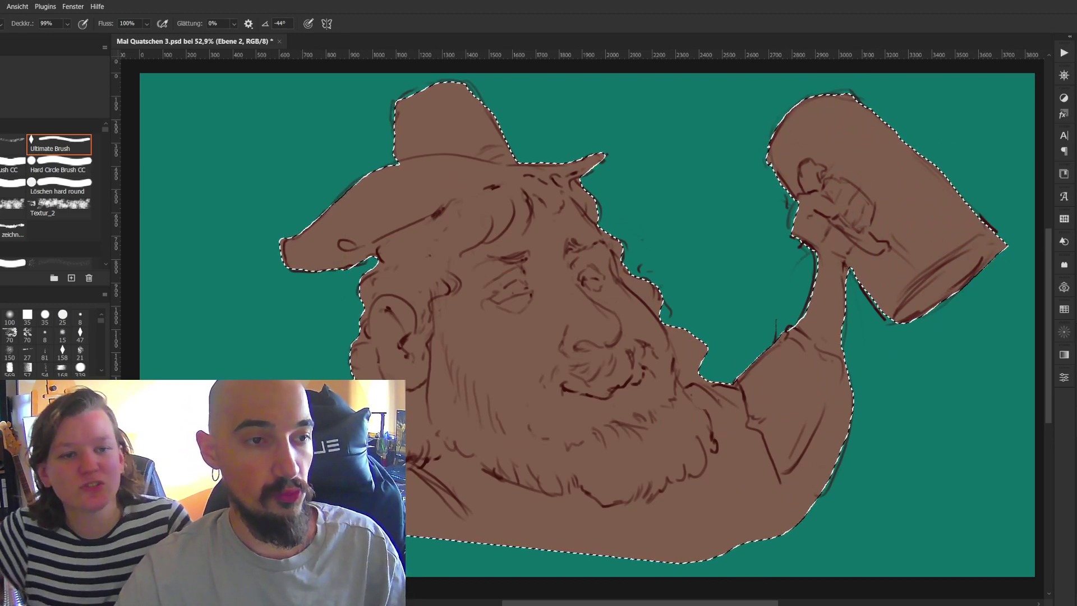
Step: Block in the hat's crown and full brim with dark navy blue
mouse_move(303, 235)
mouse_down()
mouse_move(380, 168)
mouse_move(477, 112)
mouse_up()
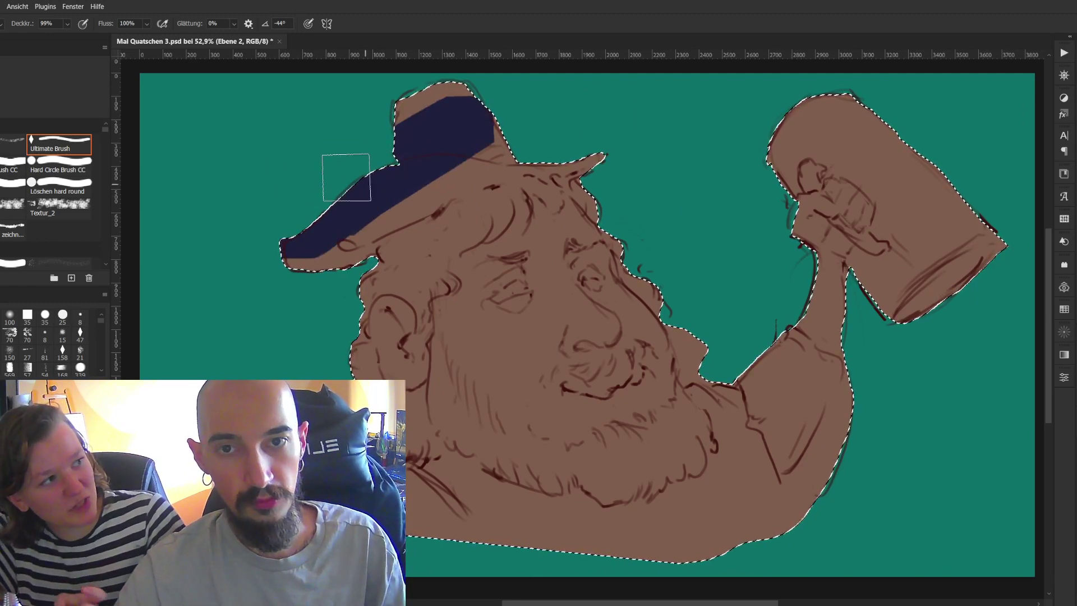
mouse_move(344, 176)
mouse_down()
mouse_move(449, 95)
mouse_move(428, 133)
mouse_move(487, 139)
mouse_up()
mouse_move(301, 246)
mouse_down()
mouse_move(407, 176)
mouse_move(505, 152)
mouse_move(345, 239)
mouse_move(502, 163)
mouse_move(601, 149)
mouse_up()
Step: Shade the upper surface of the hat brim with lighter blue strokes, blending them using sampled tones
mouse_move(328, 249)
mouse_down()
mouse_move(360, 245)
mouse_move(342, 204)
mouse_move(338, 218)
mouse_move(382, 190)
mouse_move(443, 172)
mouse_up()
alt+click(420, 181)
mouse_move(352, 208)
mouse_down()
mouse_move(424, 174)
mouse_move(462, 170)
mouse_up()
alt+click(379, 195)
alt+click(387, 192)
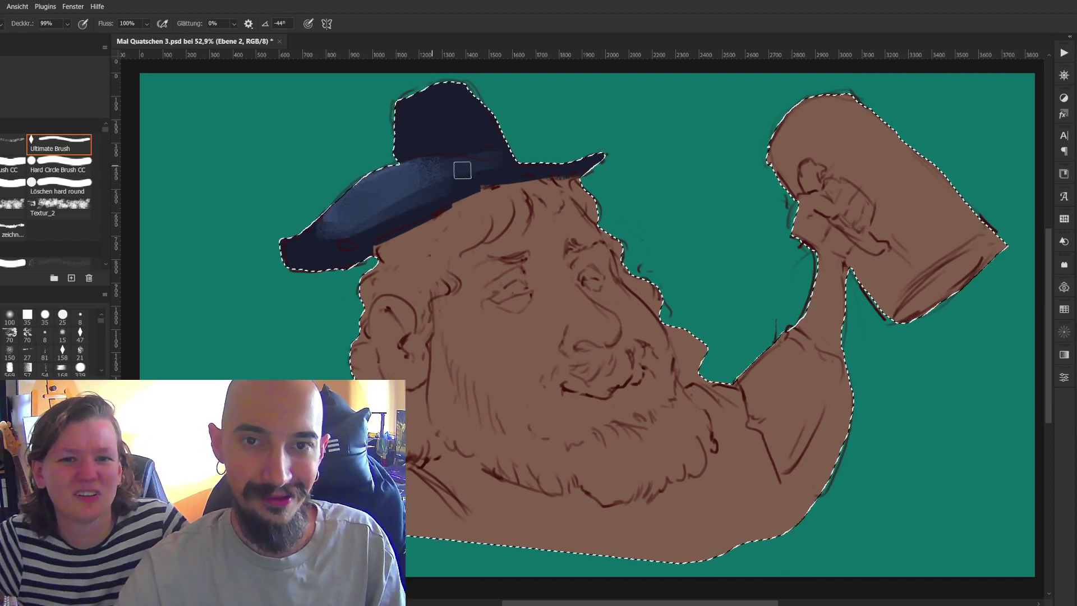
drag(382, 192, 479, 167)
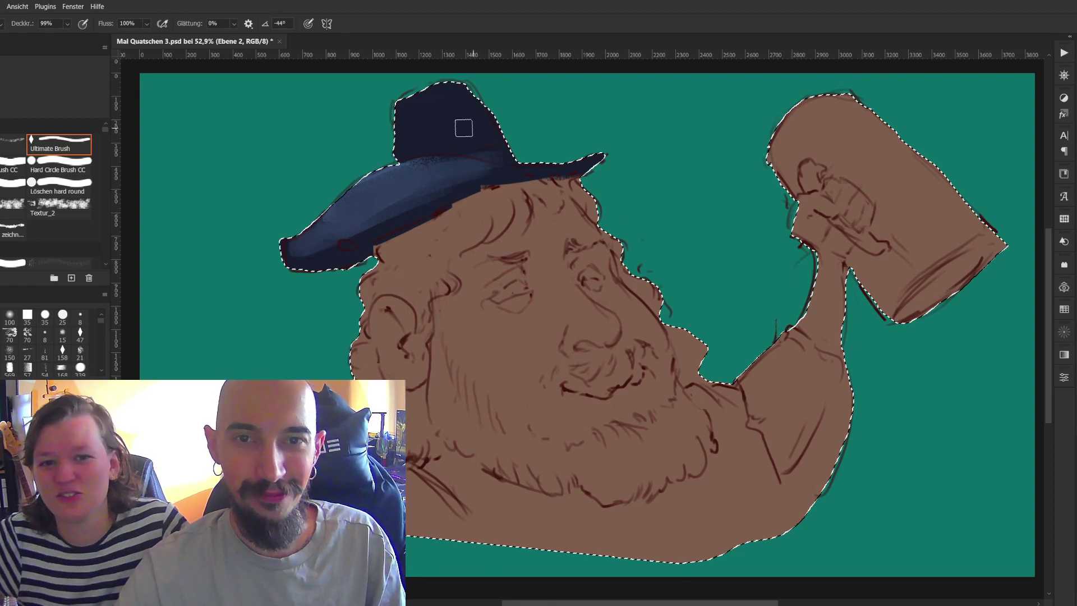
Step: Model the hat's crown with lighter blue strokes and clean up the crease where crown meets brim
mouse_move(462, 125)
mouse_down()
mouse_move(429, 141)
mouse_move(417, 135)
mouse_move(432, 110)
mouse_move(413, 112)
mouse_move(467, 132)
mouse_move(451, 103)
mouse_move(473, 120)
mouse_up()
drag(434, 90, 477, 141)
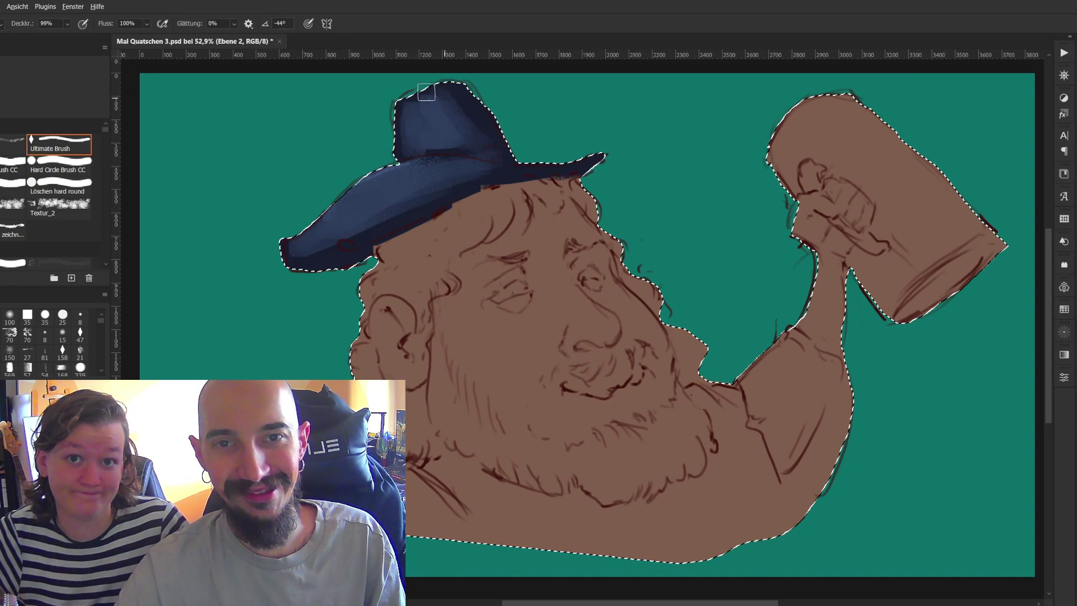
alt+click(475, 119)
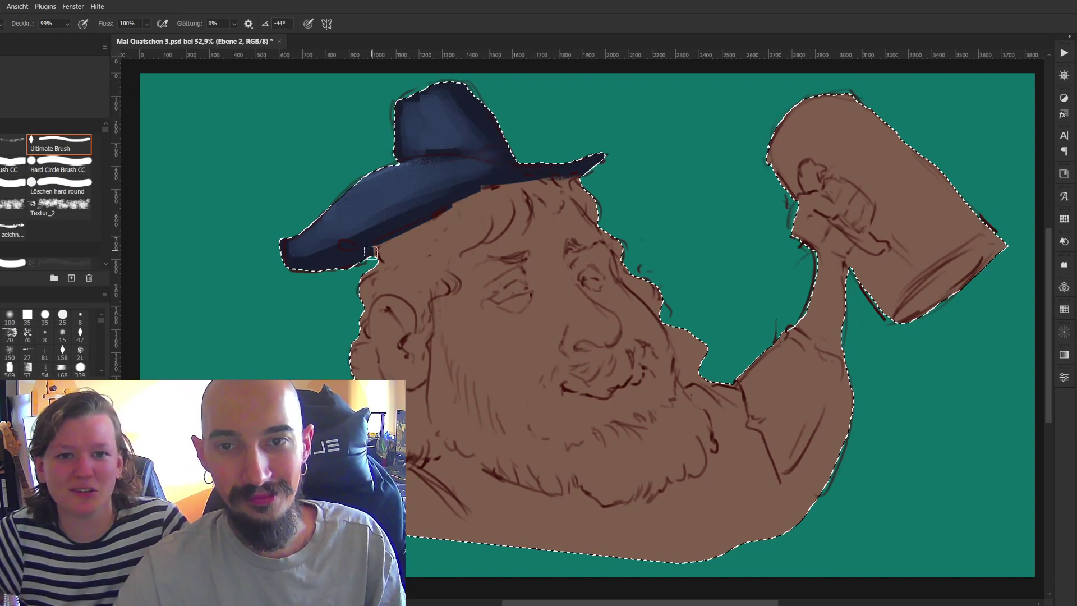
drag(399, 155, 532, 164)
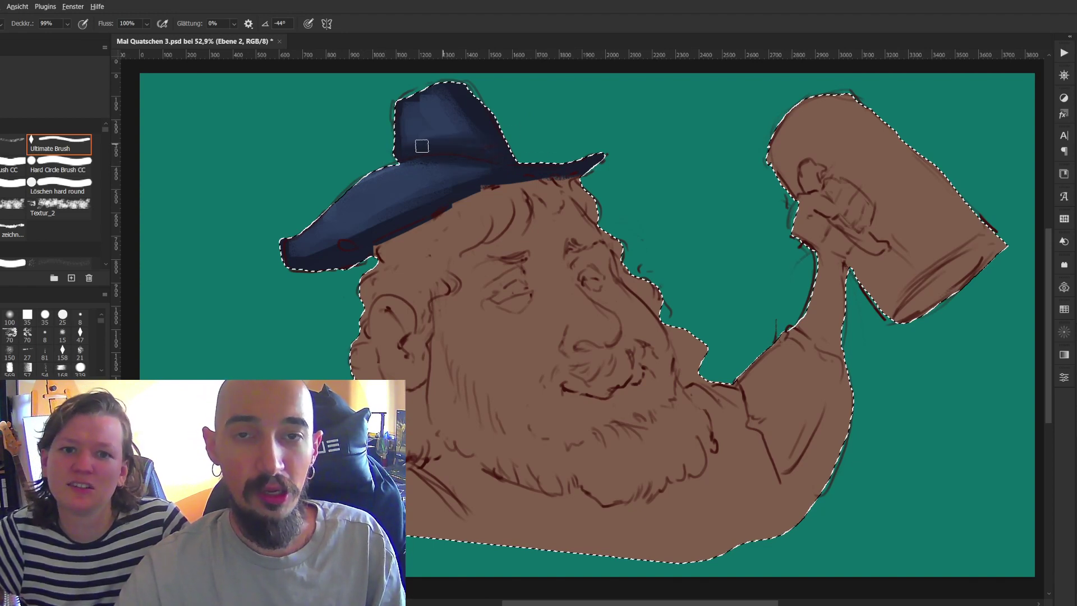
alt+click(424, 129)
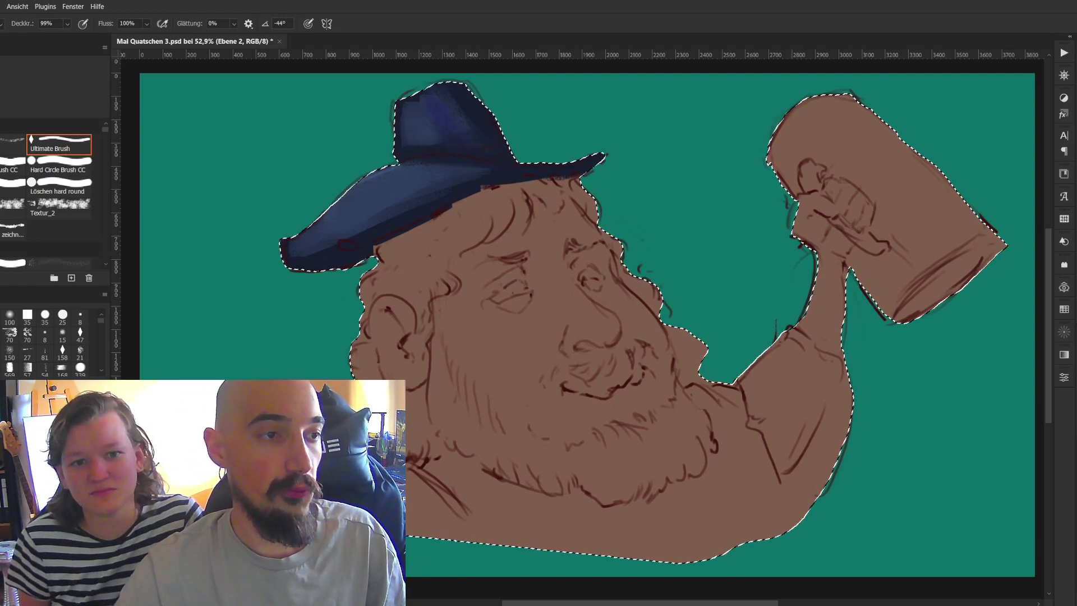
Step: Block in the hair under the hat brim above the forehead with dark reddish-brown and clear the silhouette selection
drag(391, 266, 455, 223)
alt+right_click(415, 246)
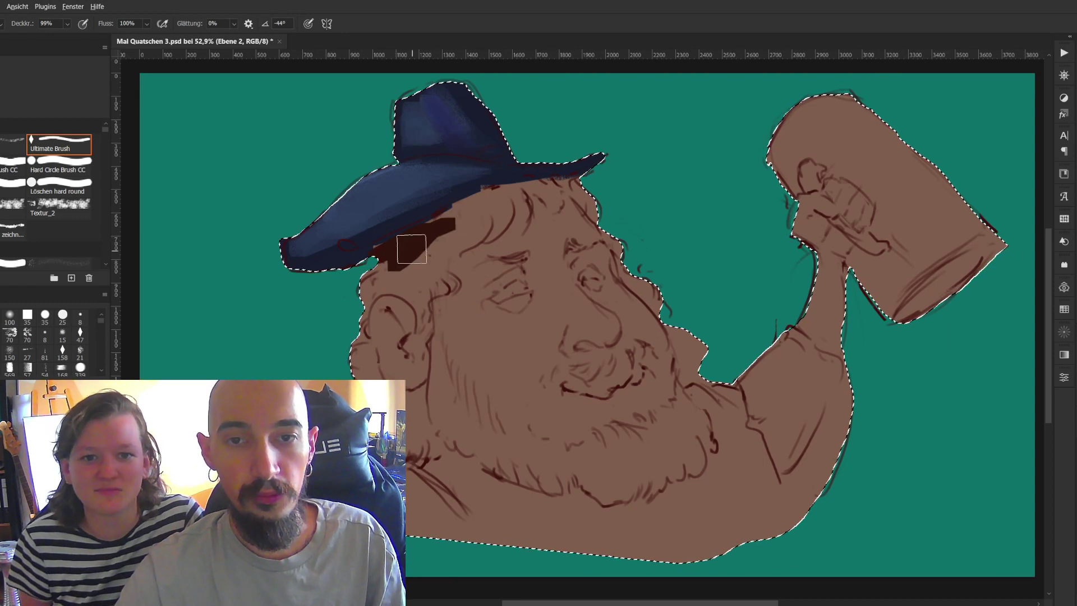
mouse_move(404, 250)
mouse_down()
mouse_move(379, 258)
mouse_move(449, 224)
mouse_move(445, 243)
mouse_move(550, 207)
mouse_up()
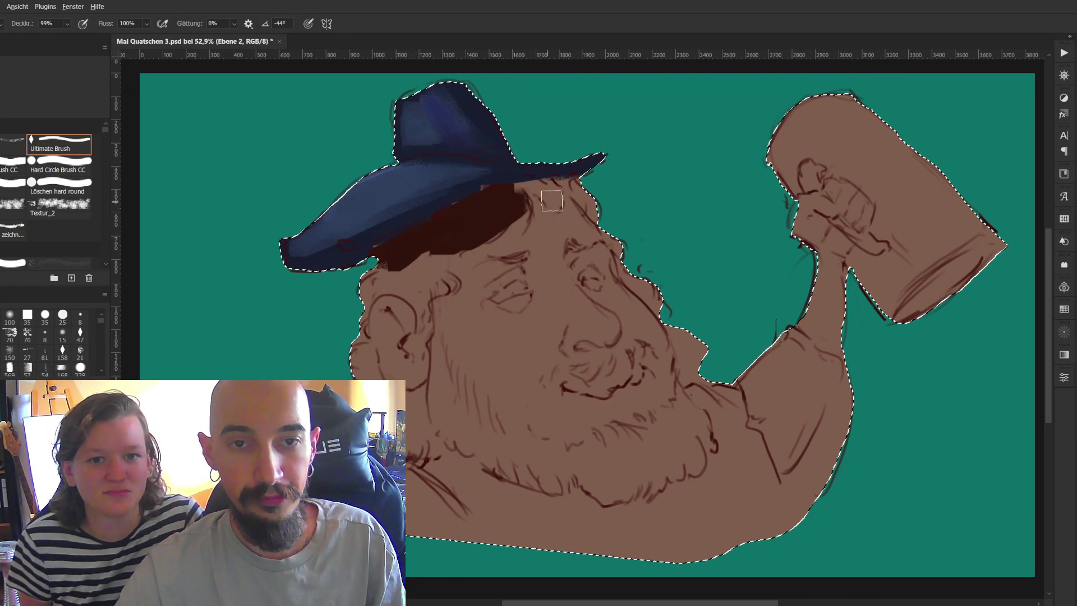
key(ctrl+d)
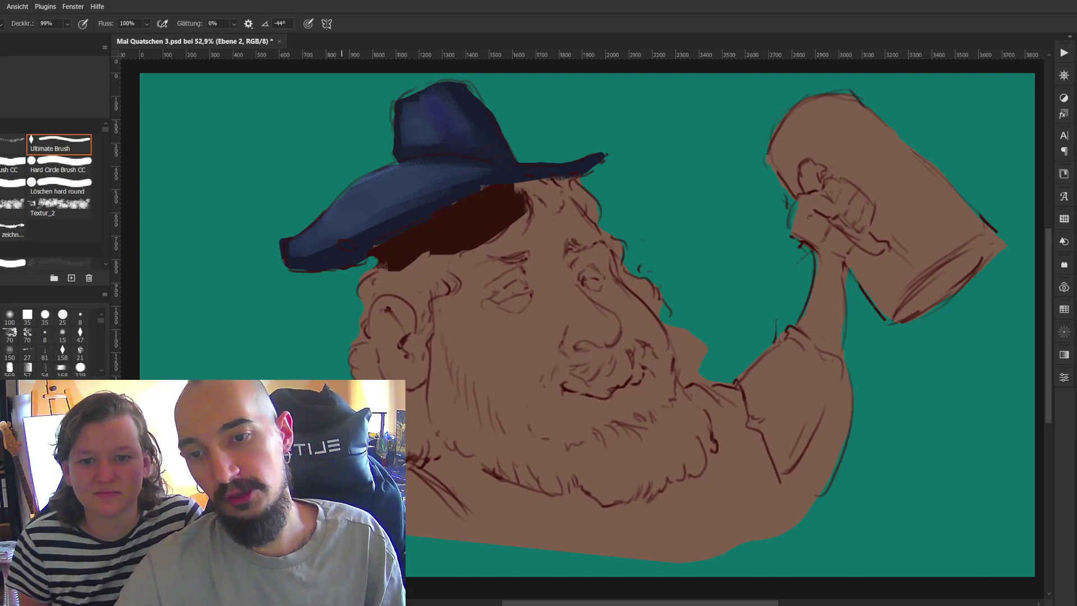
Step: Extend the dark brown hair around the ear, down the neck and along the far side of the face, and darken the eyebrows
mouse_move(376, 375)
mouse_down()
mouse_move(365, 377)
mouse_move(360, 340)
mouse_move(357, 362)
mouse_move(372, 369)
mouse_up()
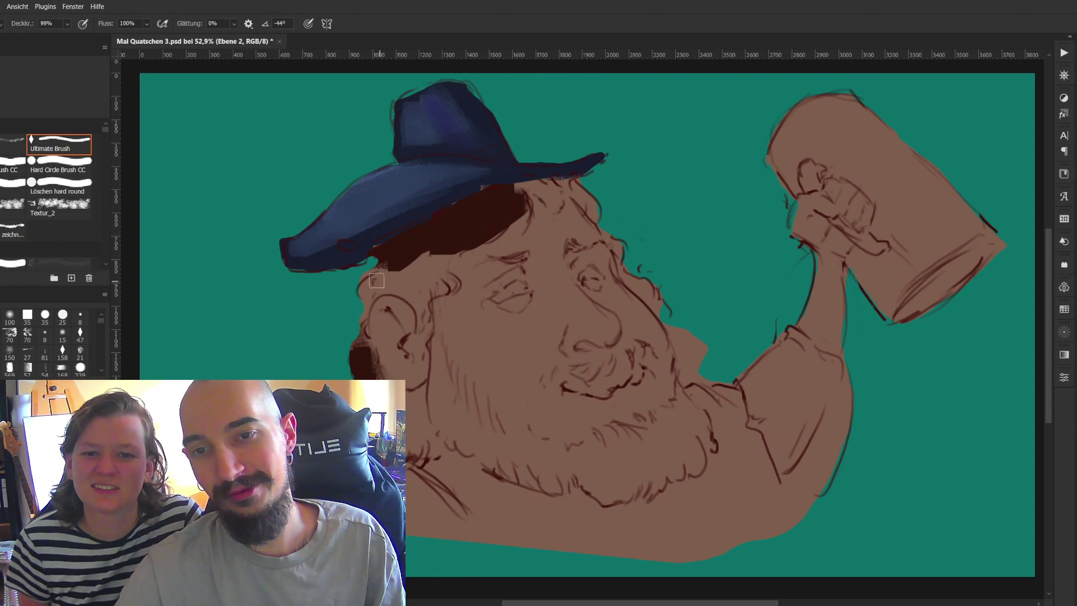
mouse_move(376, 280)
mouse_down()
mouse_move(391, 254)
mouse_move(385, 282)
mouse_move(406, 284)
mouse_move(374, 288)
mouse_move(413, 303)
mouse_move(423, 327)
mouse_move(414, 284)
mouse_move(429, 255)
mouse_move(429, 291)
mouse_move(446, 287)
mouse_move(458, 243)
mouse_move(526, 212)
mouse_move(503, 206)
mouse_move(517, 193)
mouse_move(592, 210)
mouse_up()
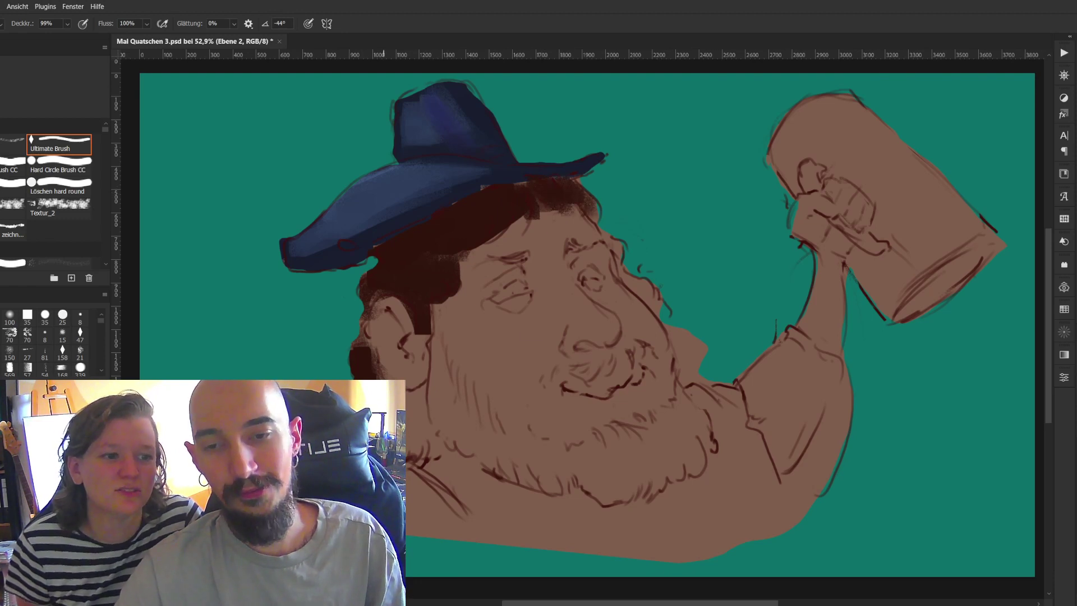
mouse_move(385, 412)
mouse_down()
mouse_move(397, 401)
mouse_move(424, 451)
mouse_move(438, 432)
mouse_up()
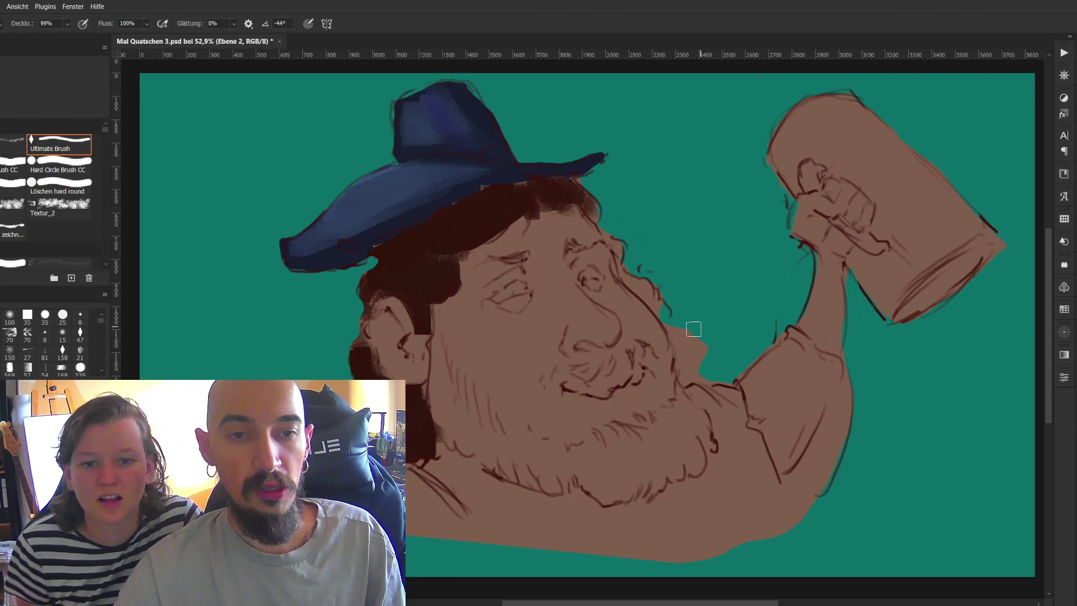
mouse_move(689, 345)
mouse_down()
mouse_move(663, 319)
mouse_move(693, 360)
mouse_move(684, 354)
mouse_move(683, 345)
mouse_move(704, 351)
mouse_up()
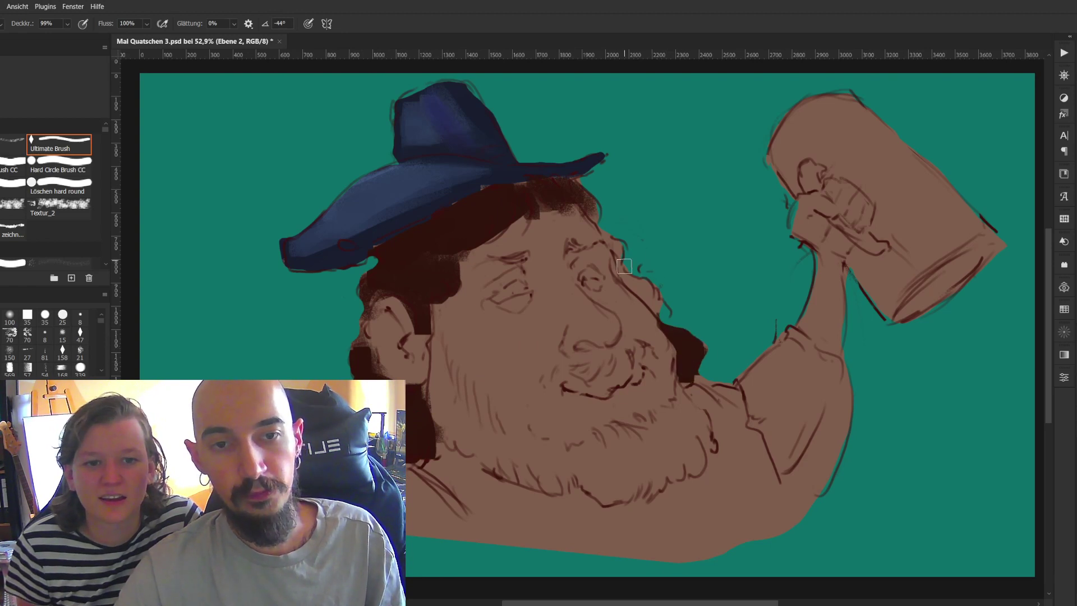
drag(624, 265, 603, 228)
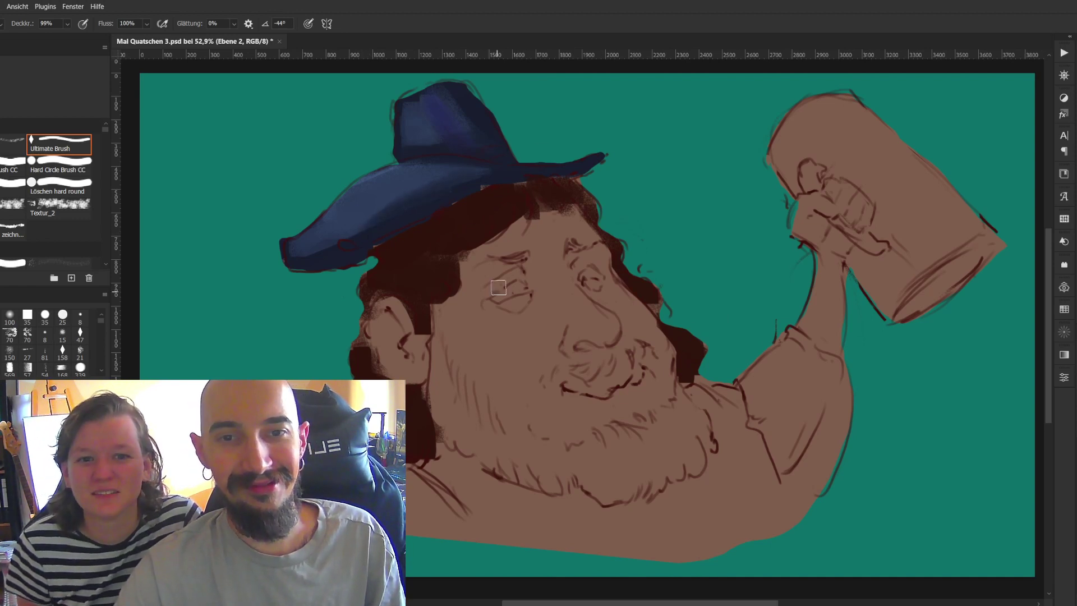
drag(516, 258, 536, 255)
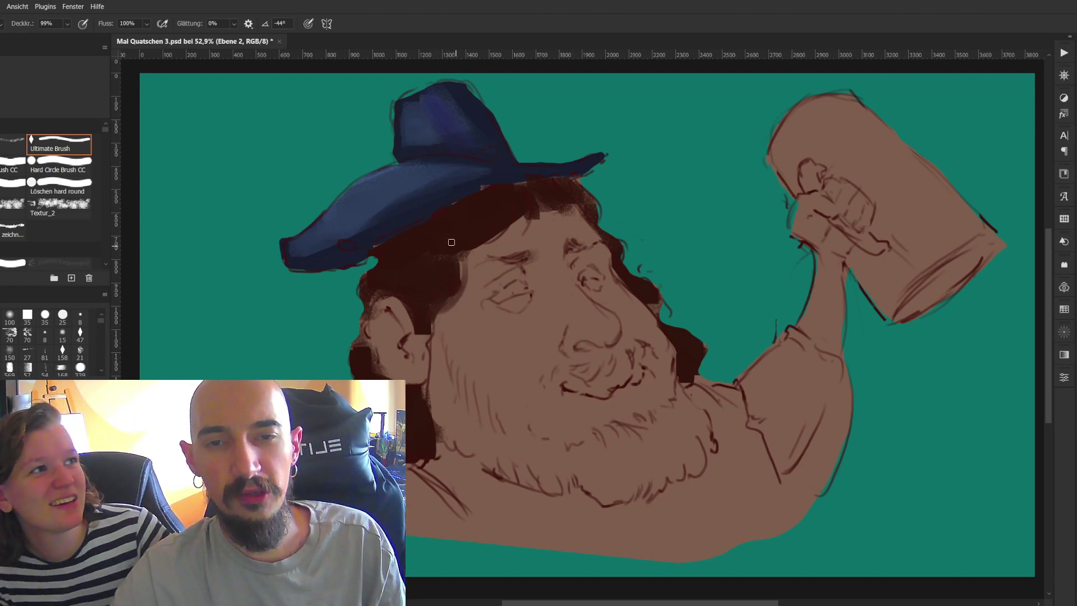
Step: Paint lighter reddish-brown strands into the hair above the ear and along the forehead fringe
alt+click(474, 236)
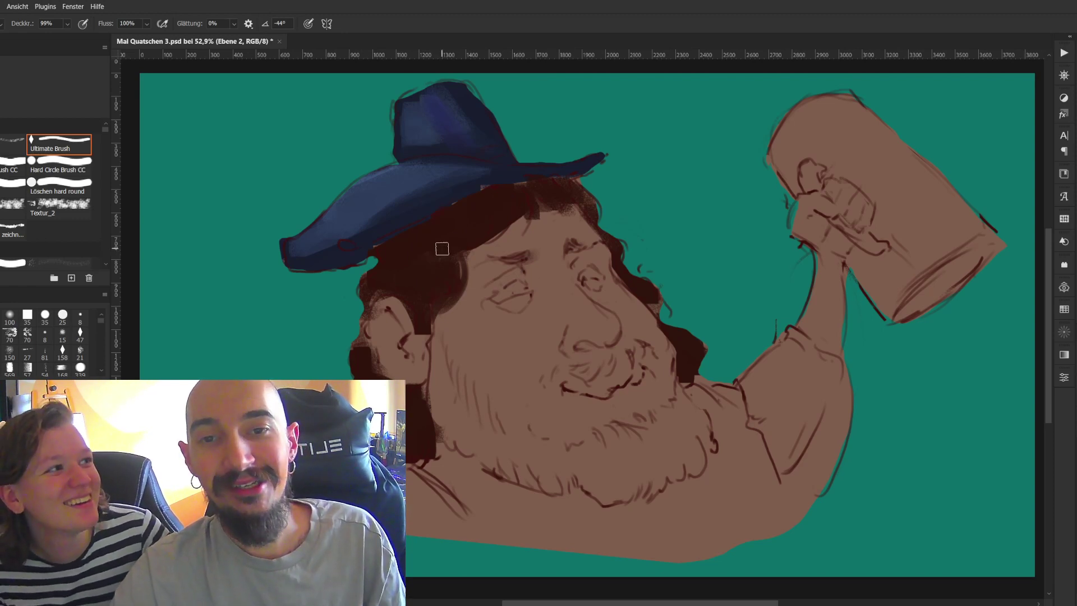
mouse_move(442, 249)
mouse_down()
mouse_move(465, 208)
mouse_move(444, 254)
mouse_move(478, 229)
mouse_move(434, 231)
mouse_up()
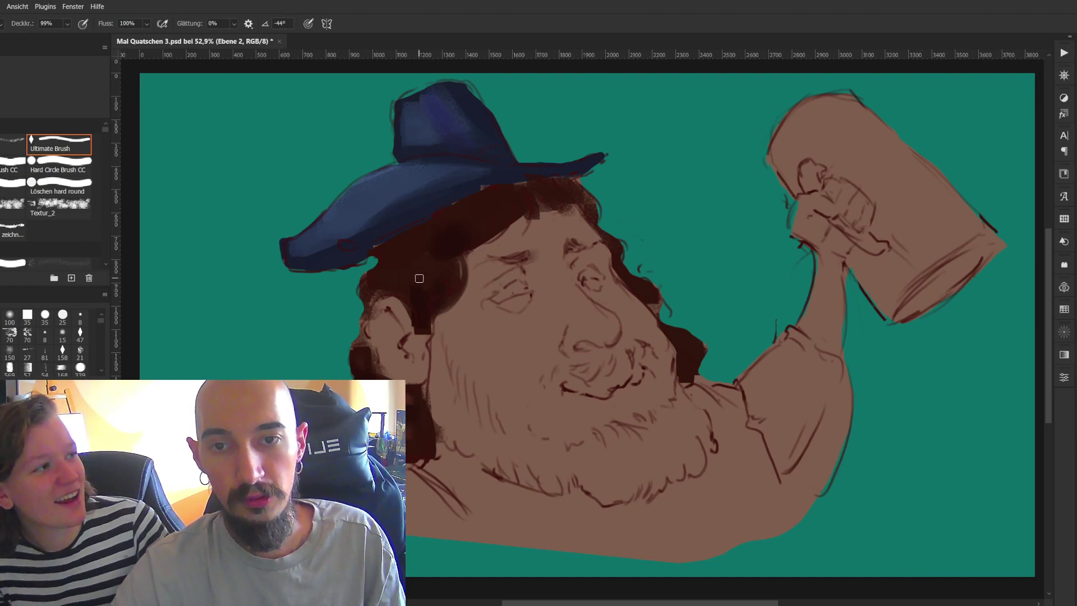
drag(419, 279, 444, 270)
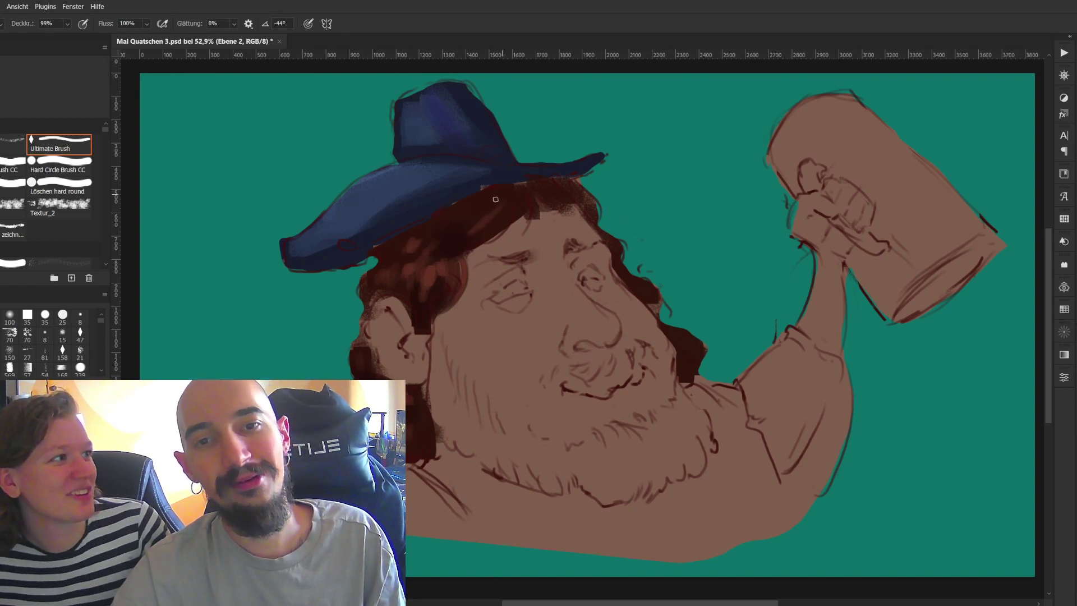
mouse_move(495, 199)
mouse_down()
mouse_move(502, 220)
mouse_move(463, 234)
mouse_move(475, 231)
mouse_up()
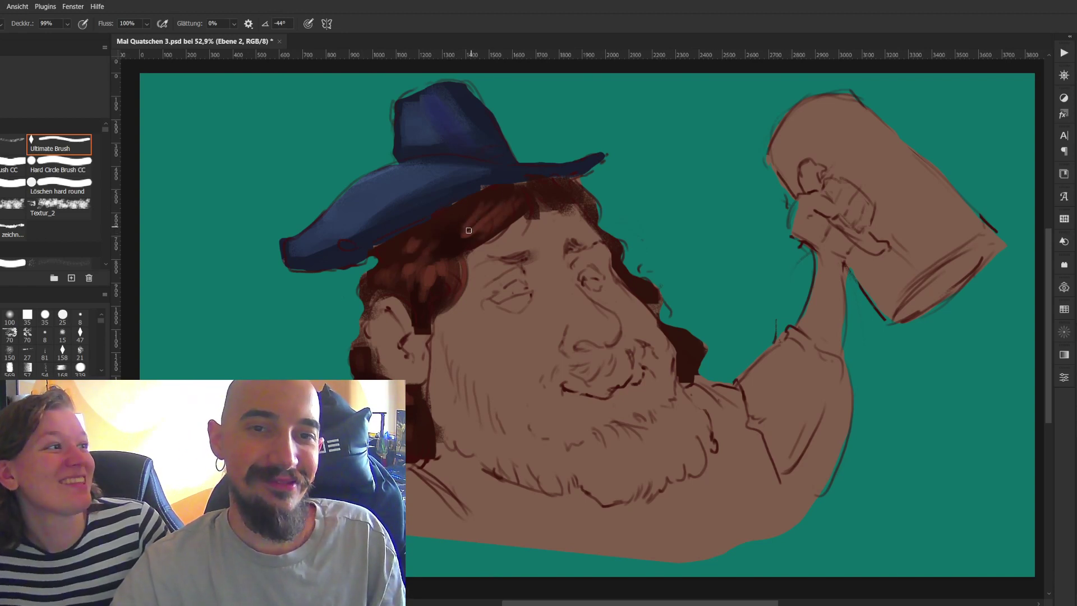
drag(553, 186, 579, 197)
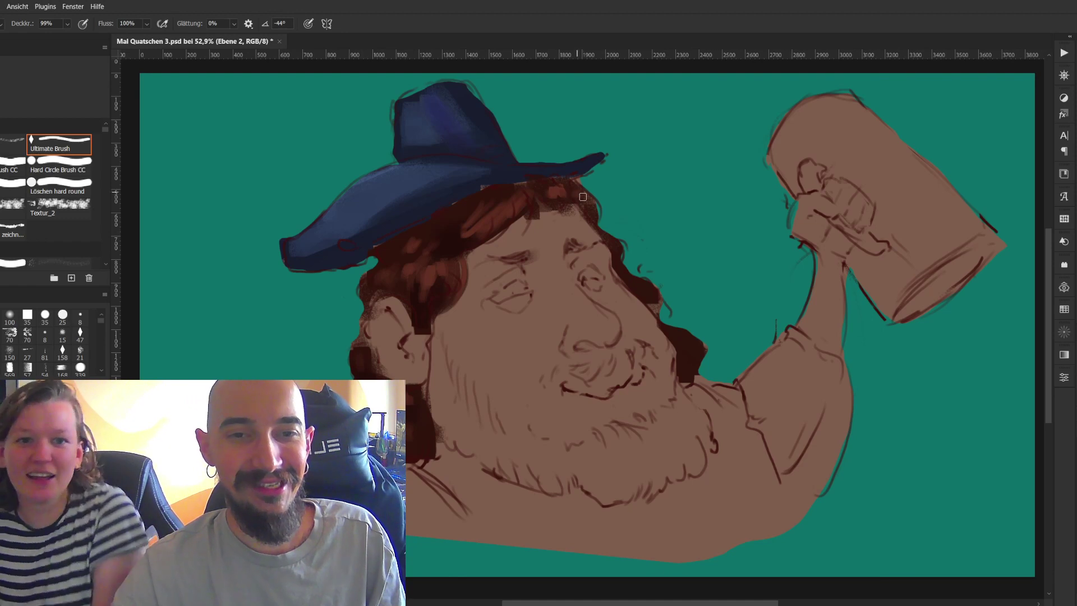
Step: Smudge the hair highlights above the ear and refine the locks beside the temple with sampled brown tones
key(r)
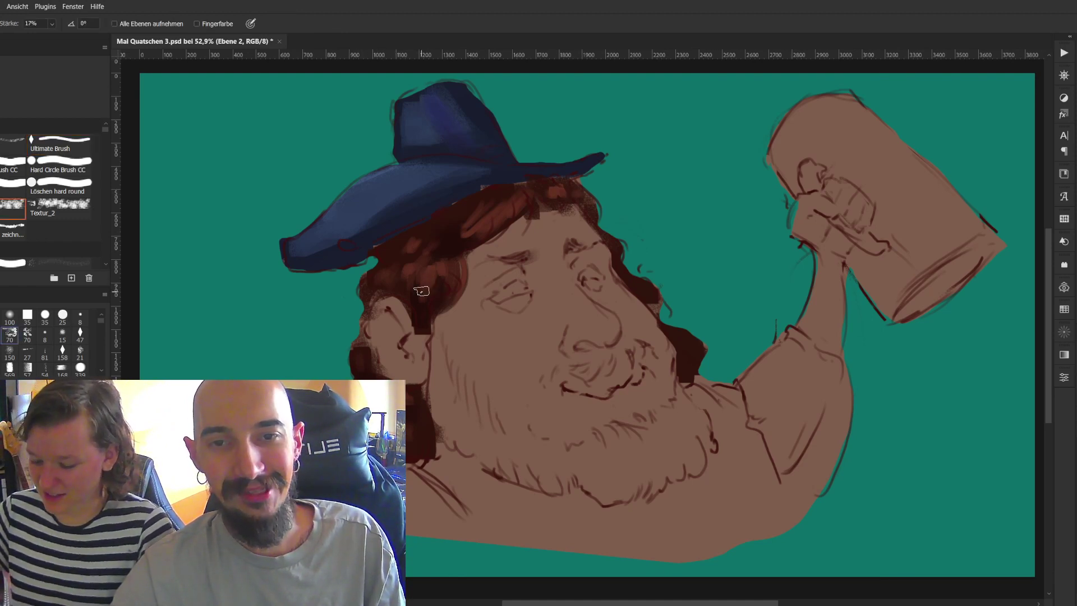
key(b)
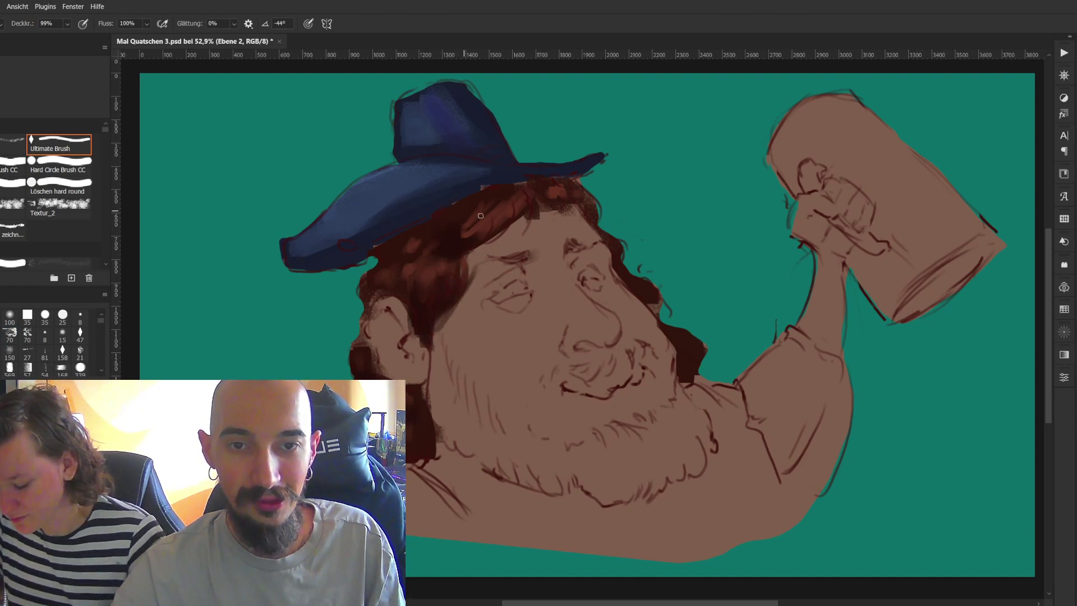
alt+click(469, 246)
drag(471, 252, 463, 281)
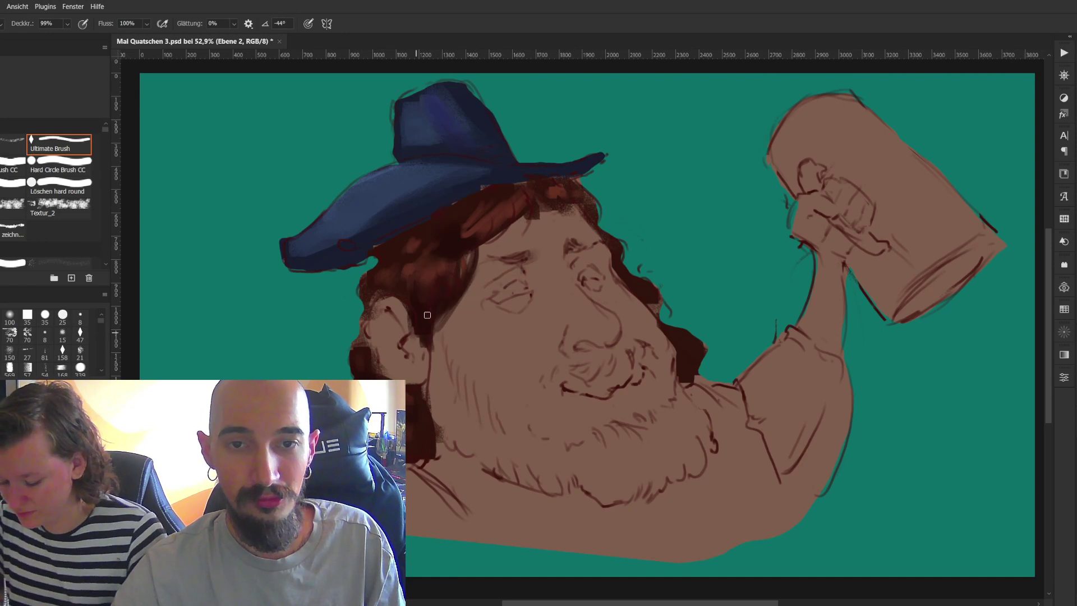
alt+click(471, 241)
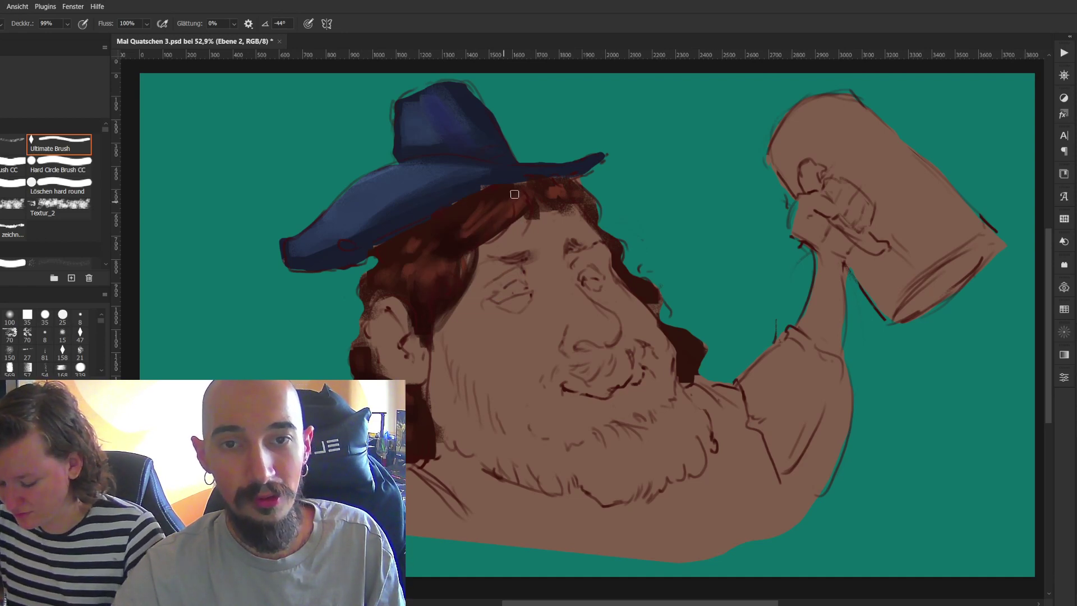
alt+click(433, 266)
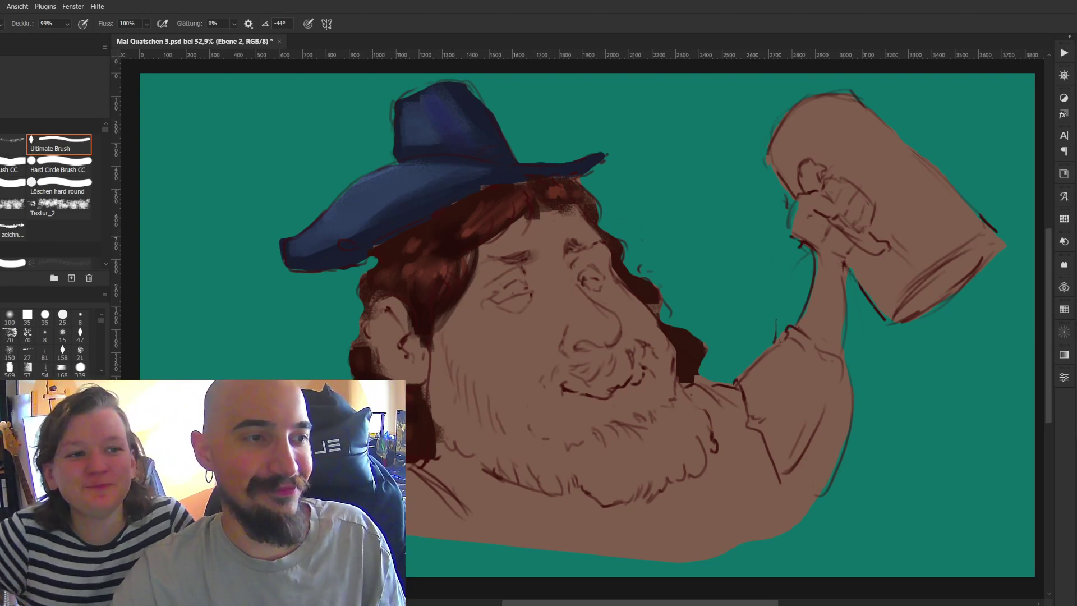
Step: Tint the ear, cheeks and nose with soft red using a soft round brush
alt+click(364, 307)
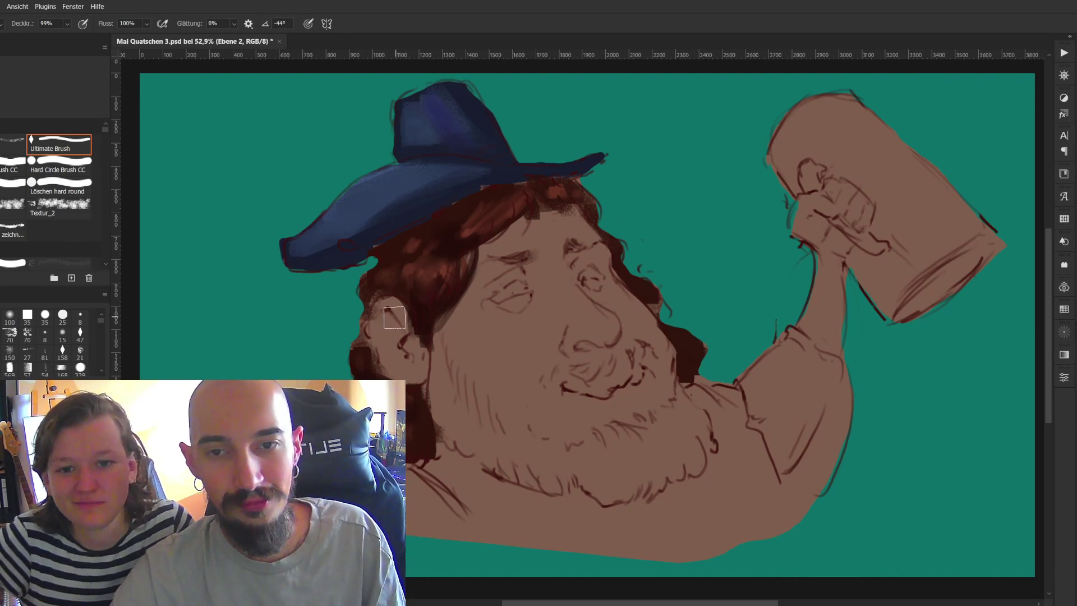
right_click(541, 262)
click(729, 467)
mouse_move(410, 347)
mouse_down()
mouse_move(389, 323)
mouse_move(432, 374)
mouse_move(479, 351)
mouse_move(392, 339)
mouse_up()
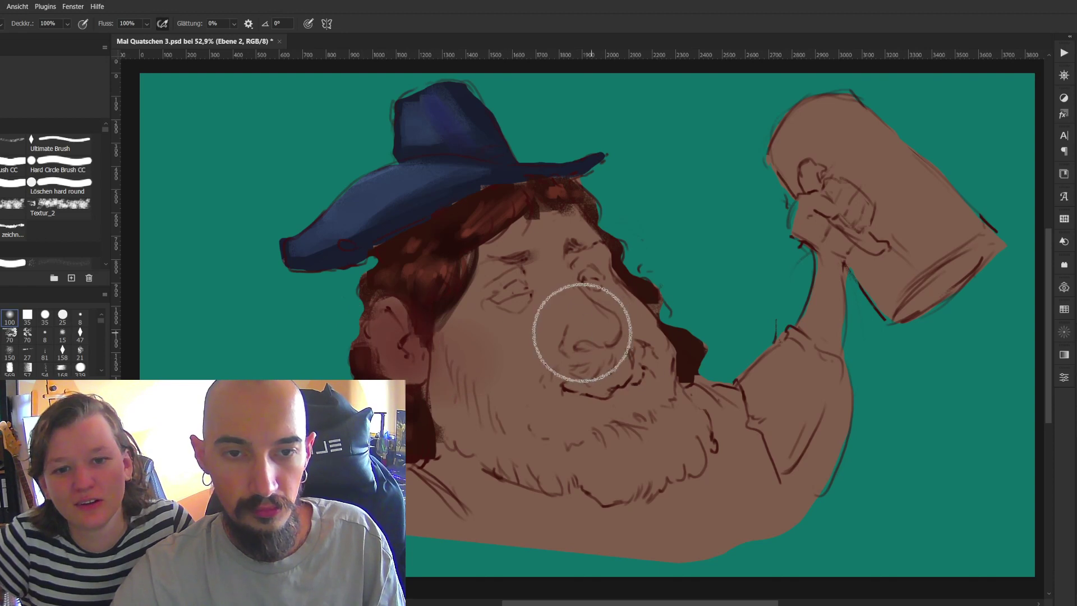
mouse_move(577, 329)
mouse_down()
mouse_move(606, 329)
mouse_move(543, 348)
mouse_move(613, 319)
mouse_move(465, 370)
mouse_move(571, 334)
mouse_move(589, 341)
mouse_move(505, 390)
mouse_up()
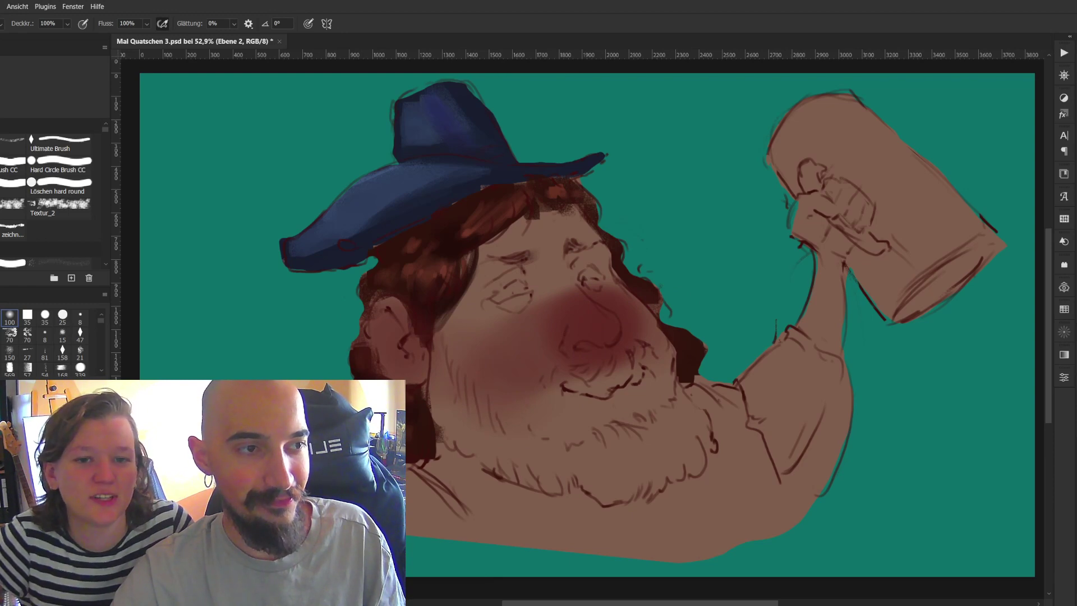
Step: Glaze the forehead, the mouth area and the upper beard with a soft yellowish skin tone
drag(516, 284, 560, 259)
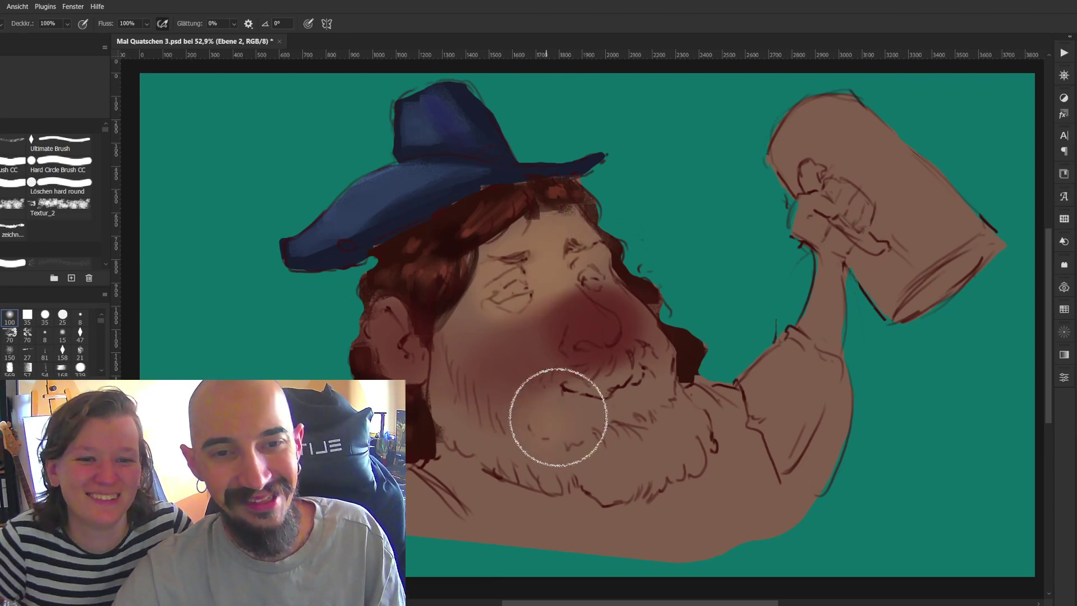
mouse_move(557, 413)
mouse_down()
mouse_move(614, 404)
mouse_move(654, 348)
mouse_up()
drag(529, 433, 502, 402)
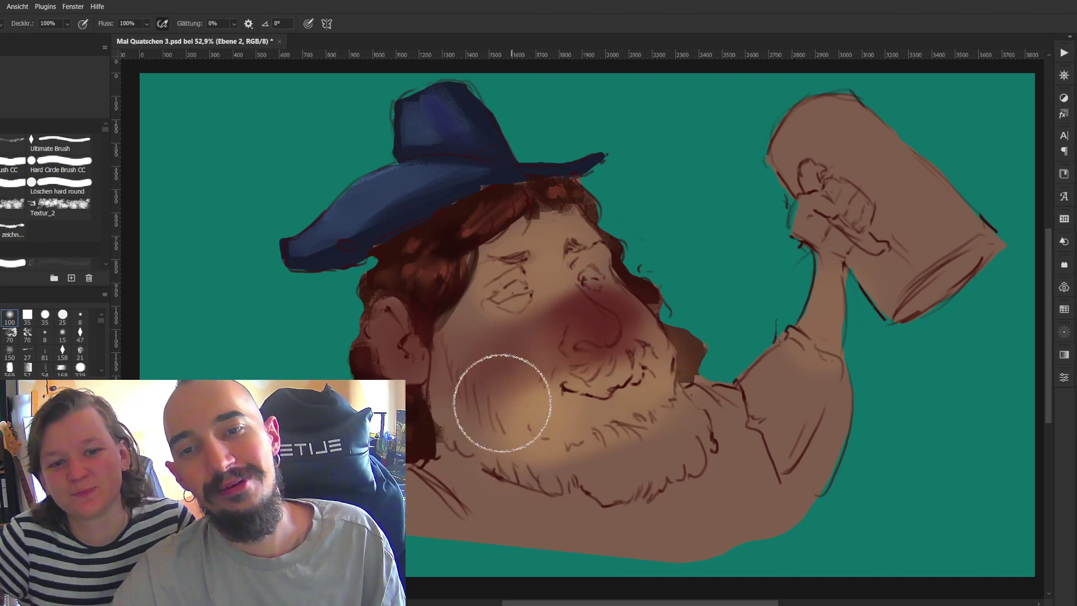
drag(563, 382, 662, 384)
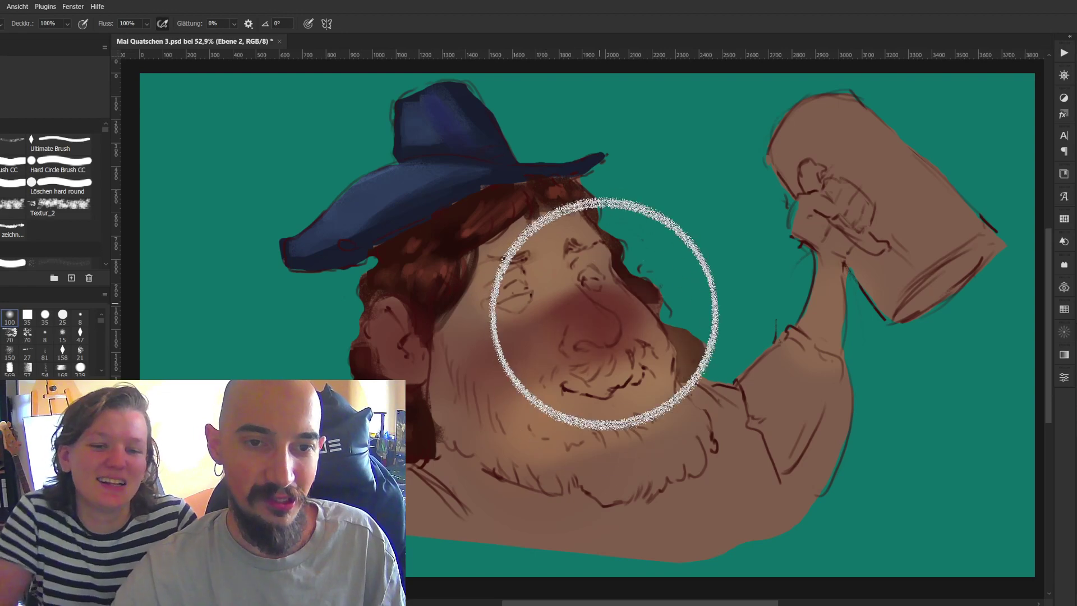
Step: Reduce the soft brush size and smudge the skin transition between the nose bridge and the far eye
key(bracketleft)
key(bracketleft)
key(bracketleft)
key(bracketleft)
key(bracketleft)
key(bracketleft)
key(bracketleft)
key(bracketleft)
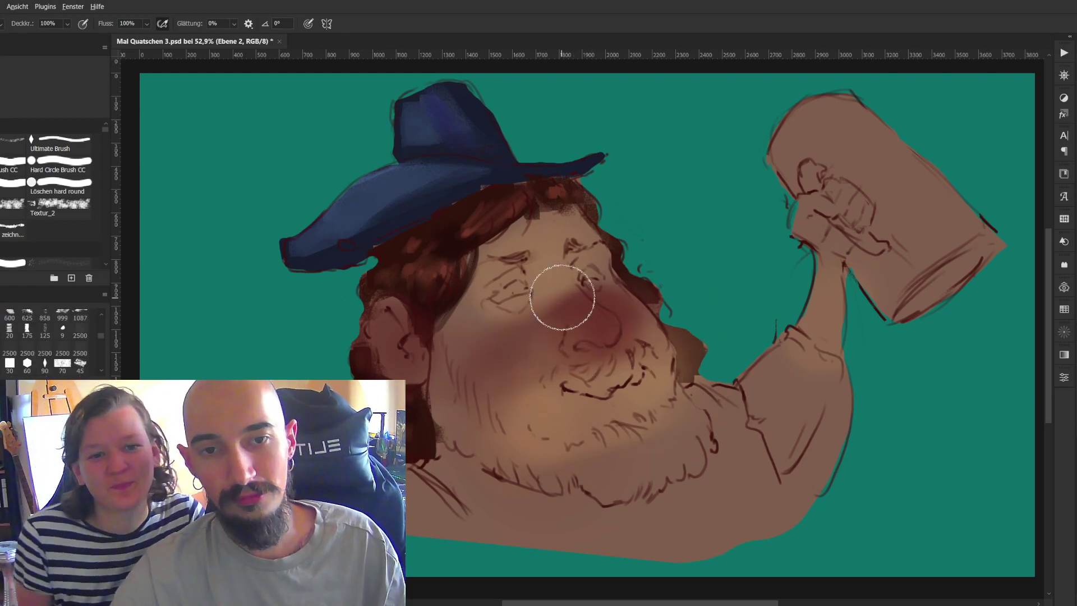
key(r)
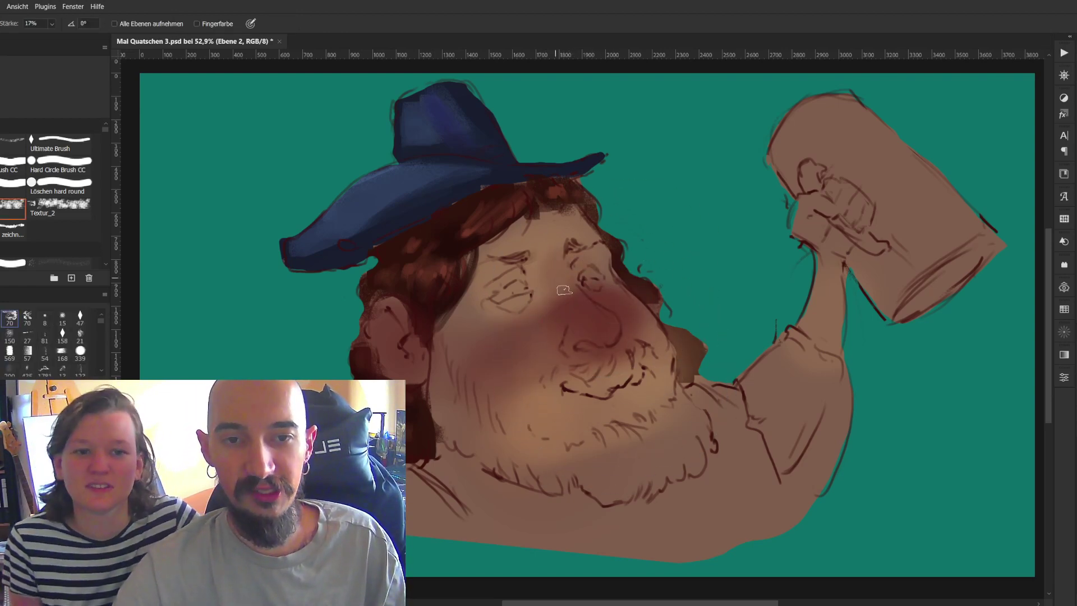
drag(572, 271, 588, 283)
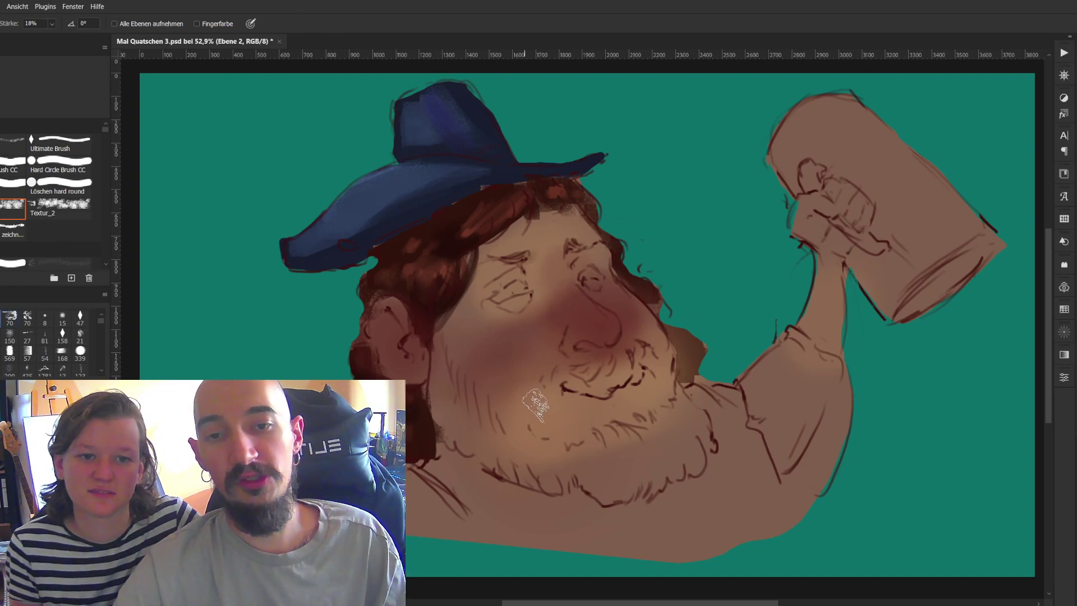
Step: Switch to the Ultimate Brush and shade the nose tip, nostril and bridge with sampled dark red skin tones
key(b)
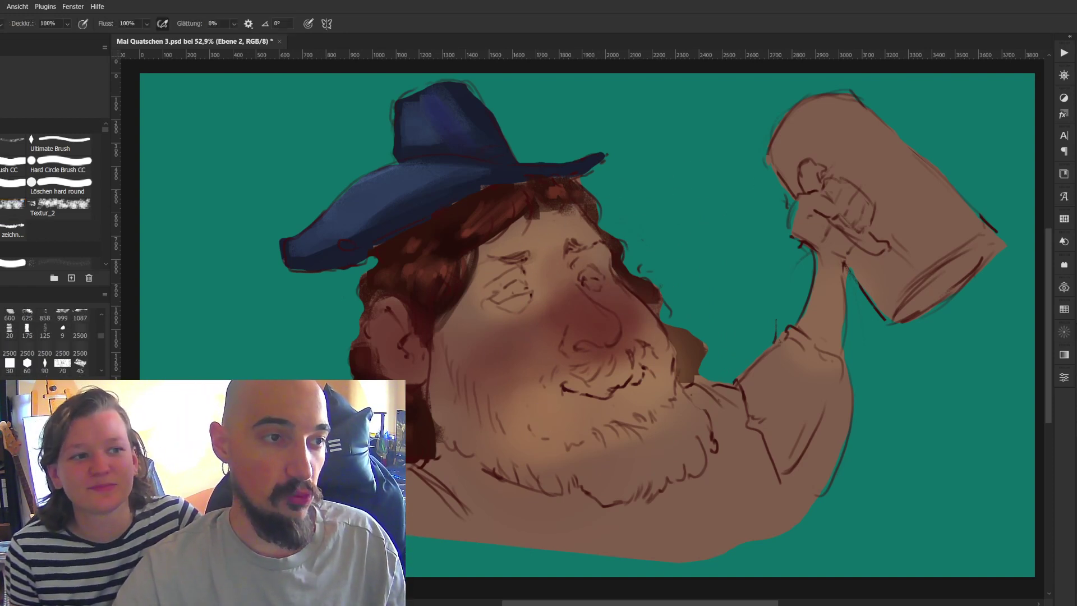
key(.)
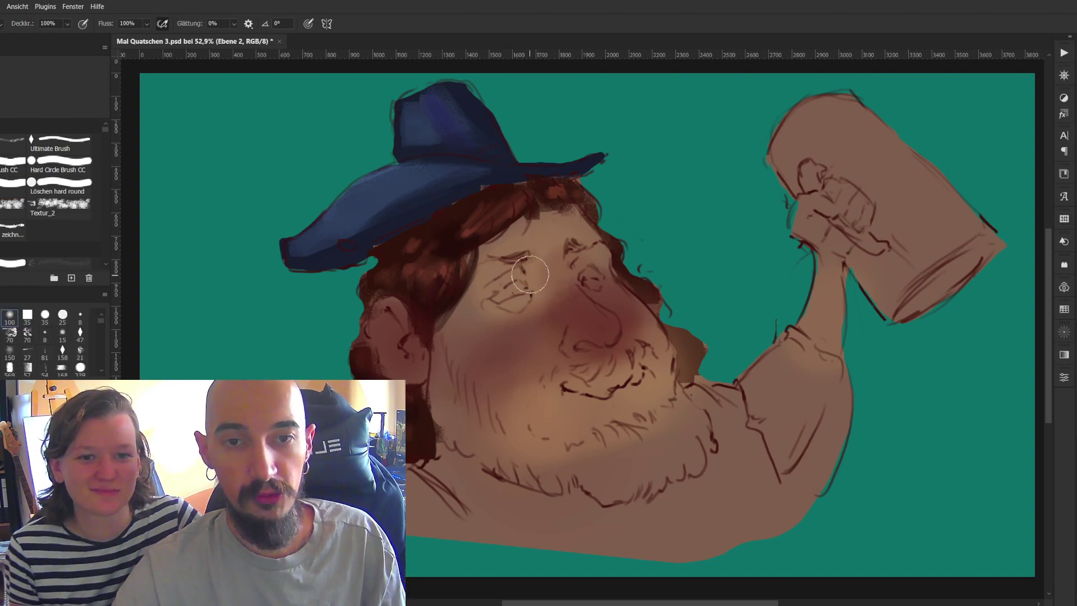
key(.)
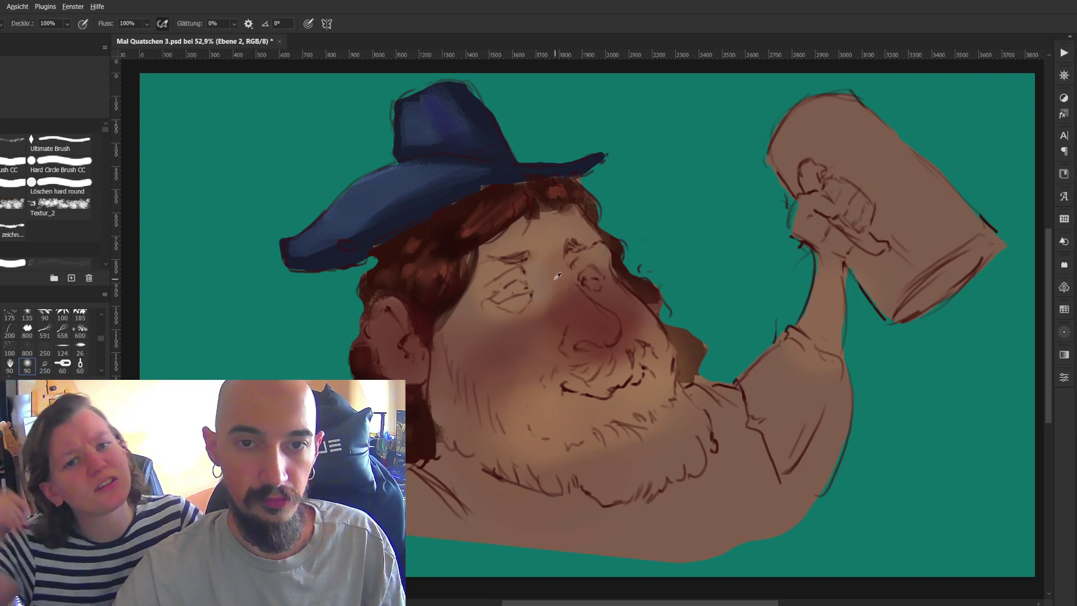
right_click(581, 226)
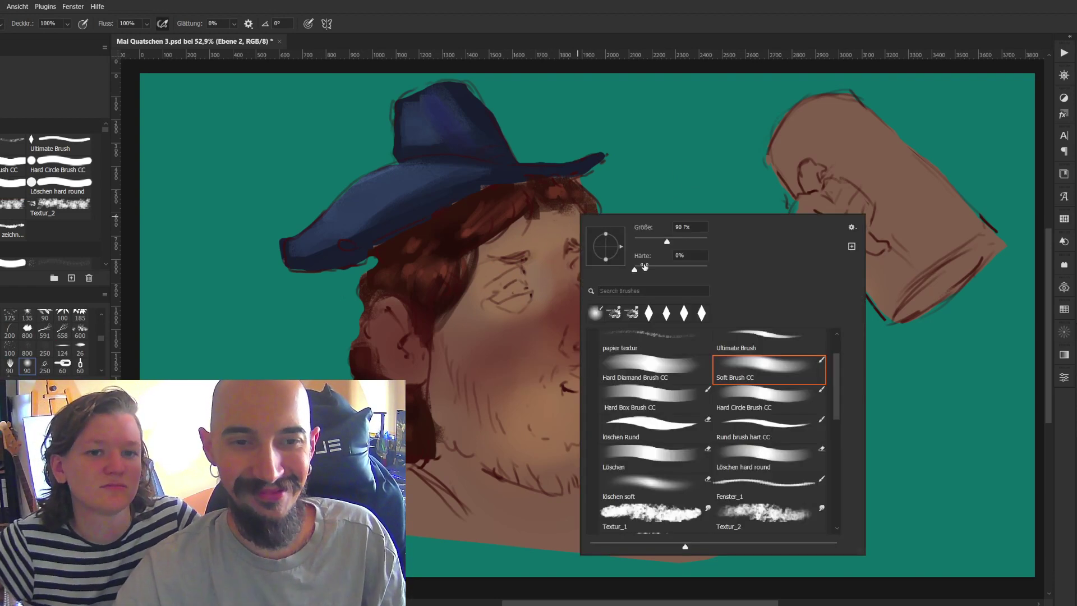
click(757, 341)
key(Return)
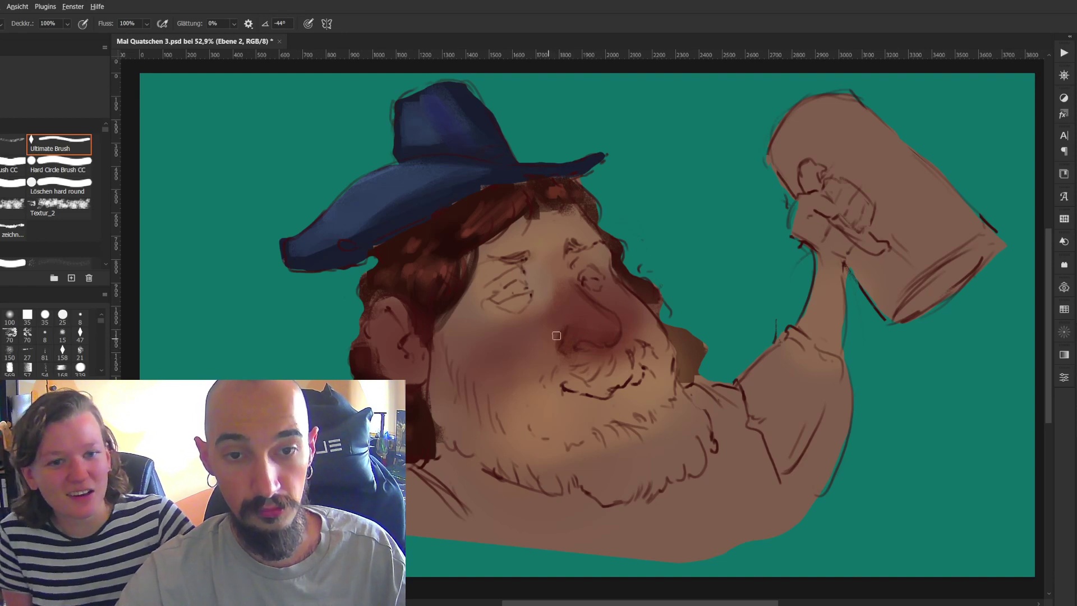
key(r)
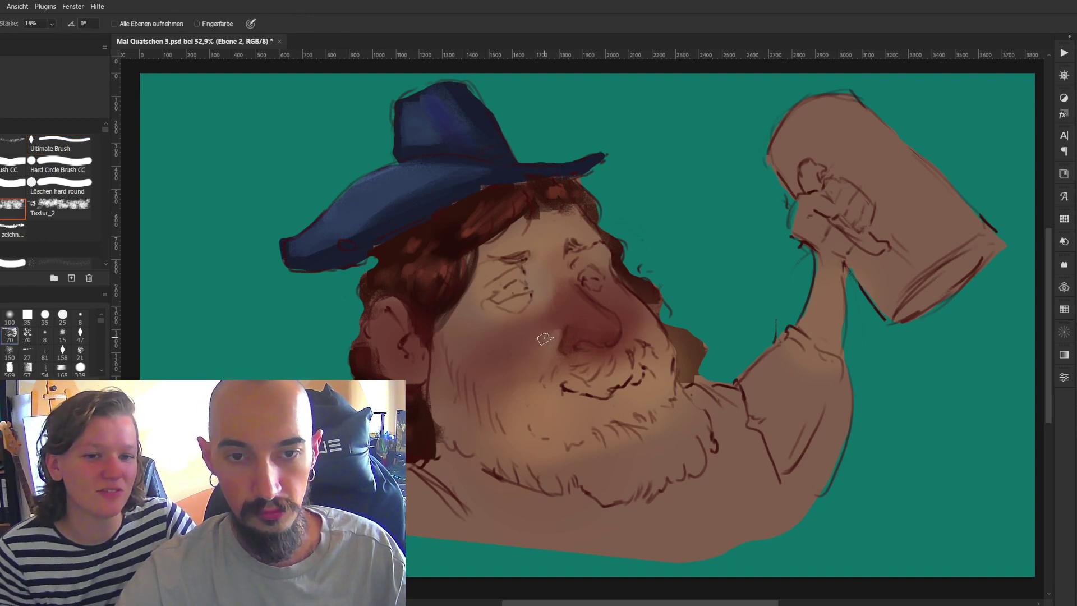
key(b)
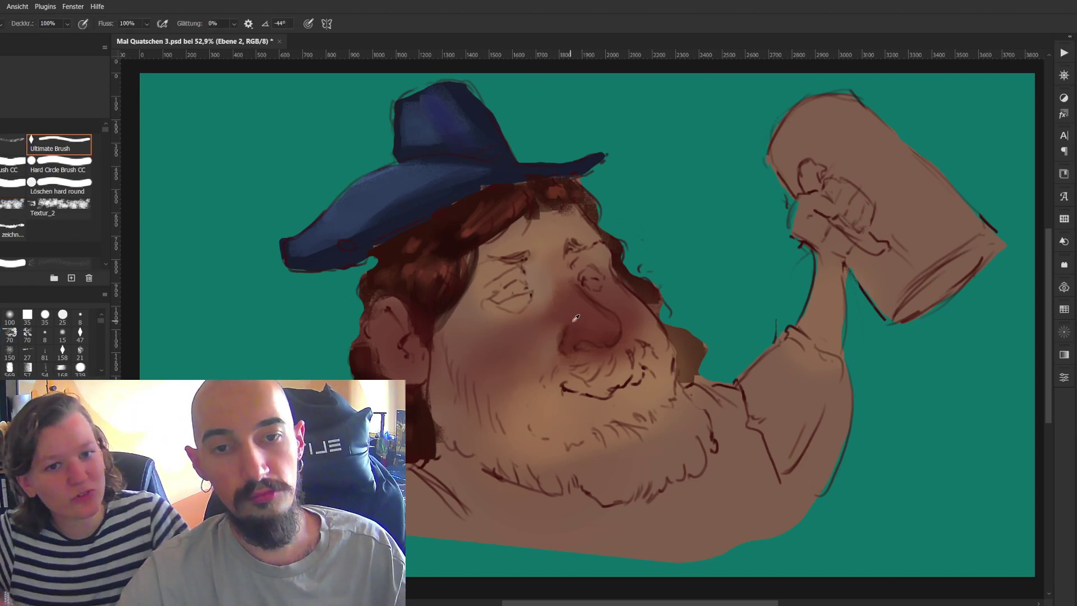
alt+click(557, 335)
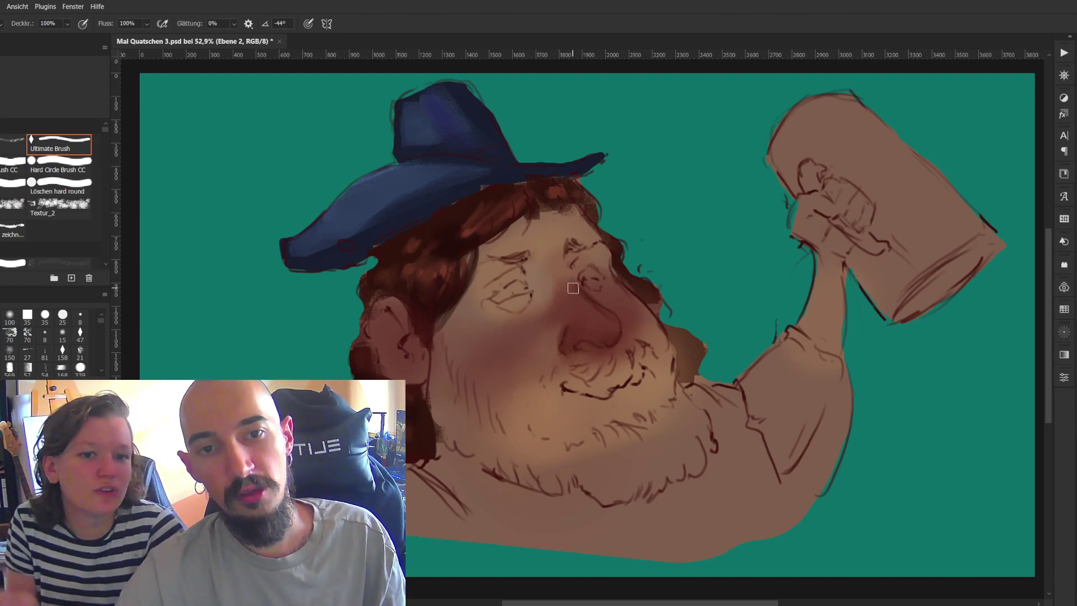
mouse_move(582, 299)
mouse_down()
mouse_move(628, 271)
mouse_move(666, 281)
mouse_move(697, 270)
mouse_move(681, 279)
mouse_up()
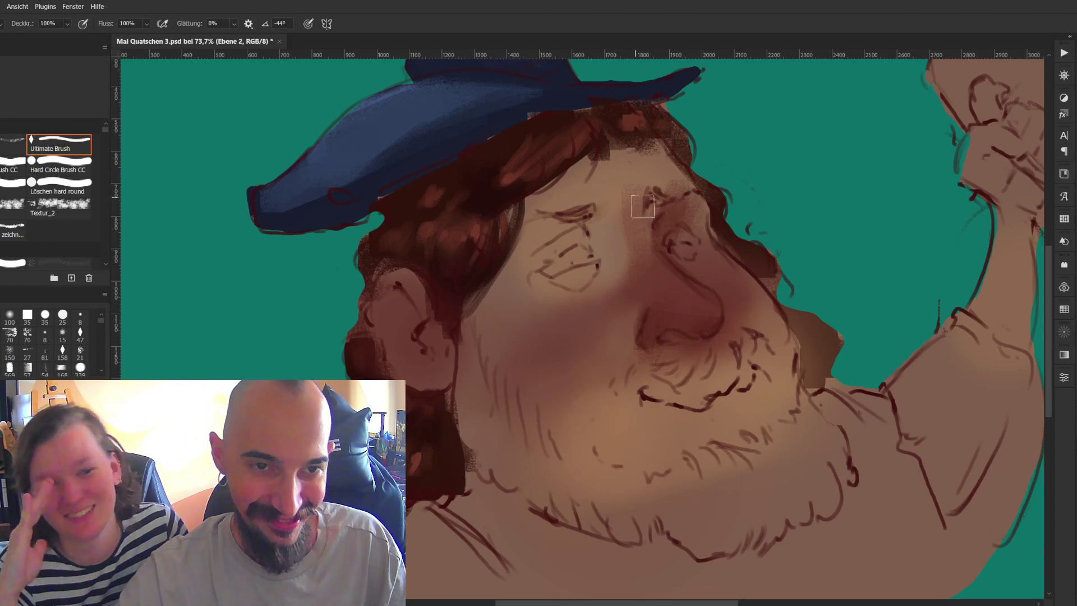
Step: Paint a pale yellowish highlight on the forehead above the near eyebrow and undo a stray stroke
alt+click(615, 192)
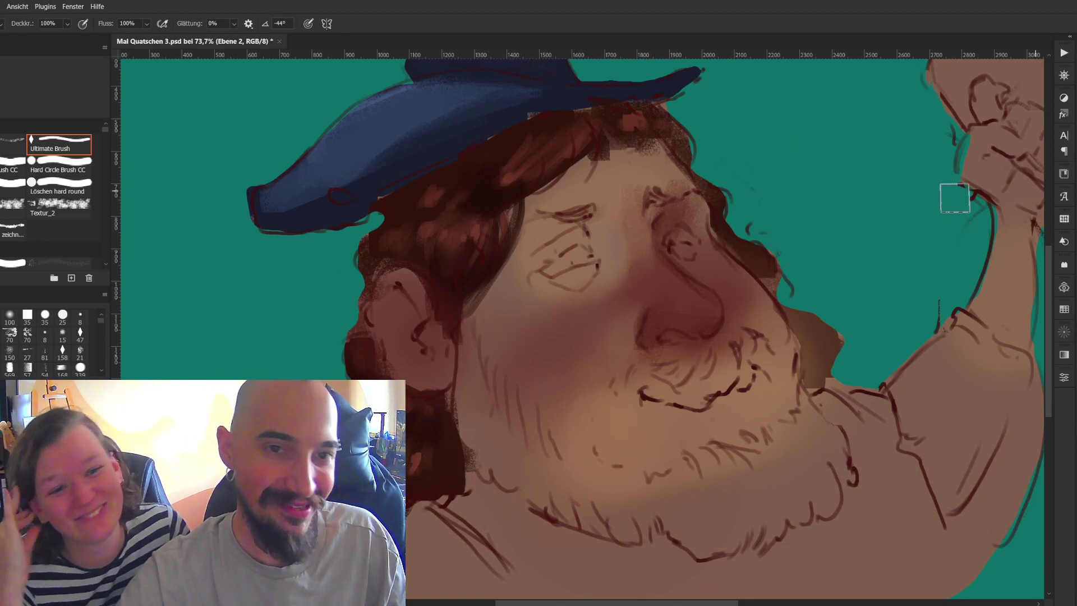
mouse_move(589, 200)
mouse_down()
mouse_move(548, 200)
mouse_move(597, 189)
mouse_move(542, 205)
mouse_move(584, 178)
mouse_move(570, 194)
mouse_move(603, 181)
mouse_up()
key(ctrl+z)
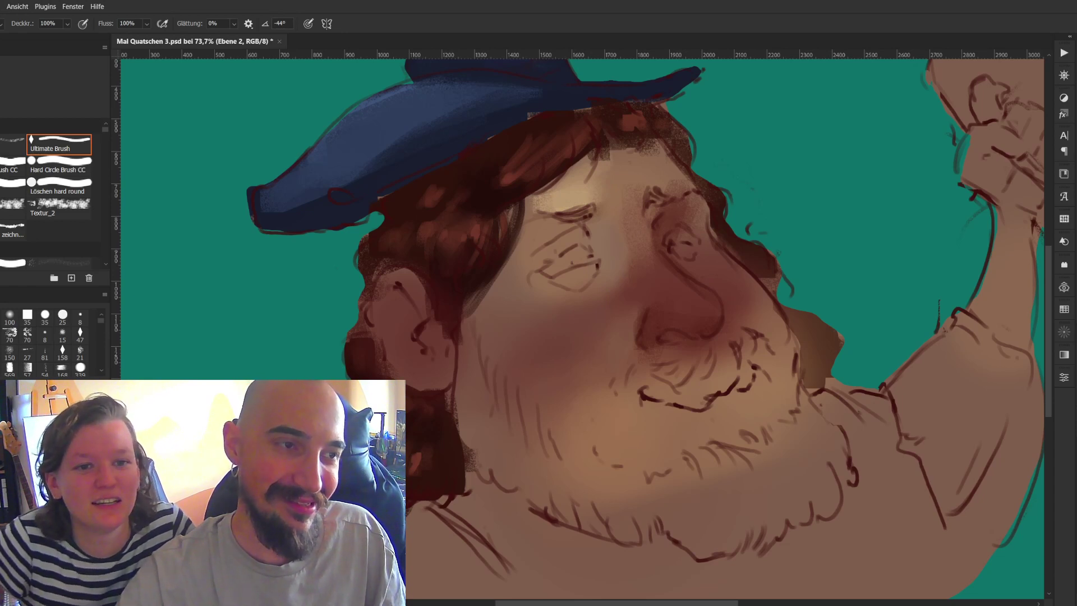
Step: Paint a bright skin highlight at the inner corner of the near eye and blend its edges with sampled tones
key(r)
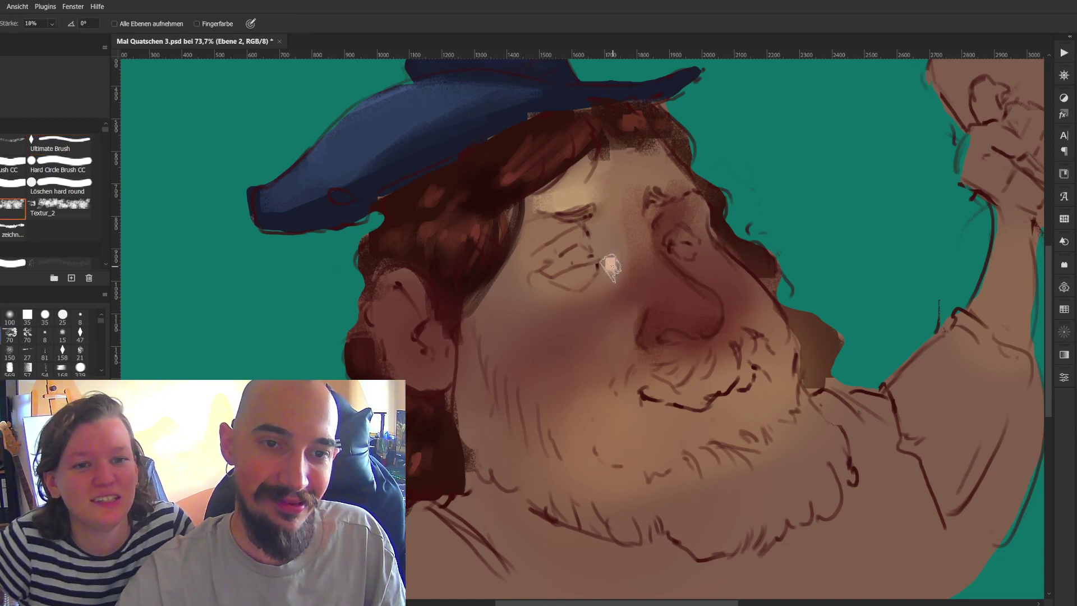
key(b)
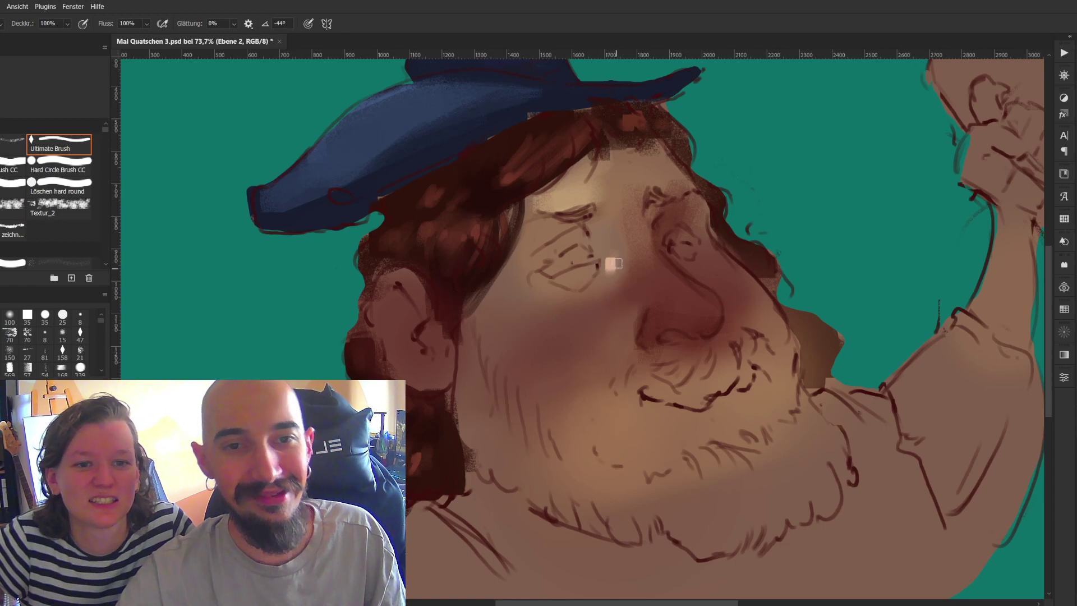
drag(613, 261, 614, 277)
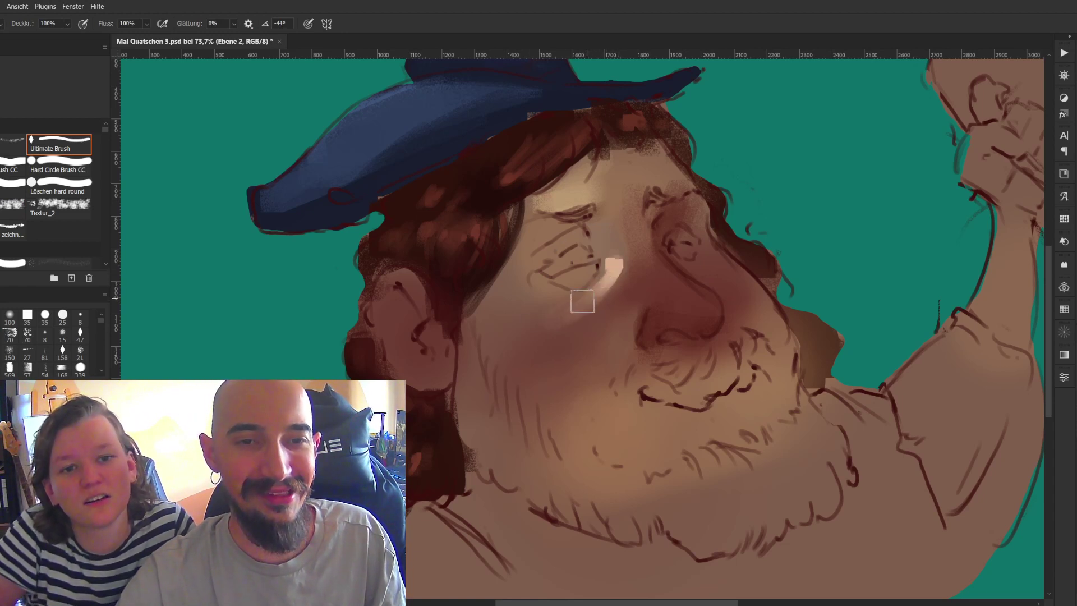
key(r)
key(b)
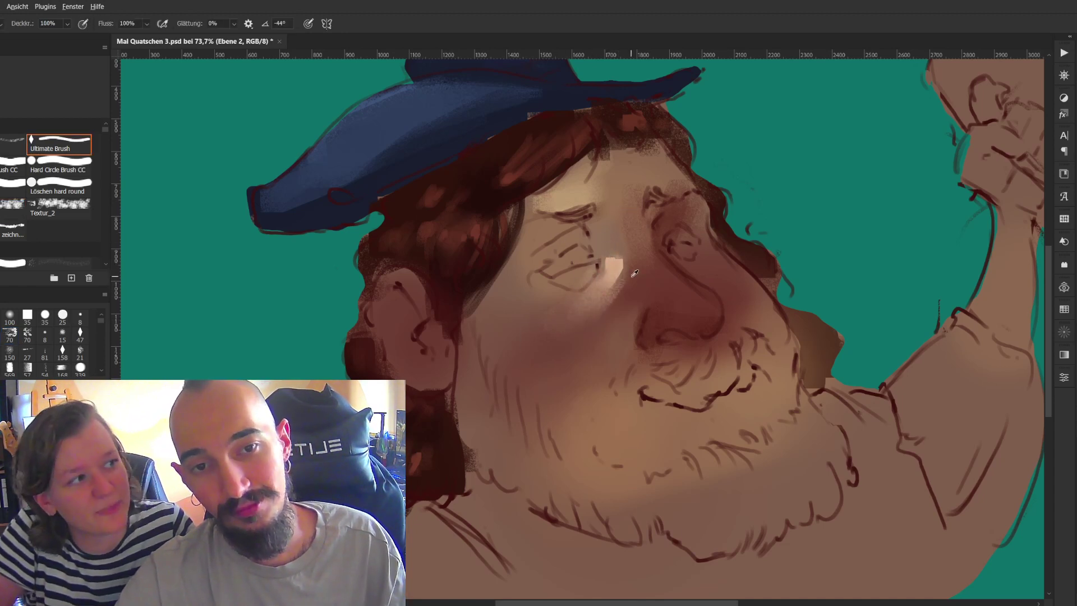
alt+click(618, 258)
drag(594, 235, 619, 259)
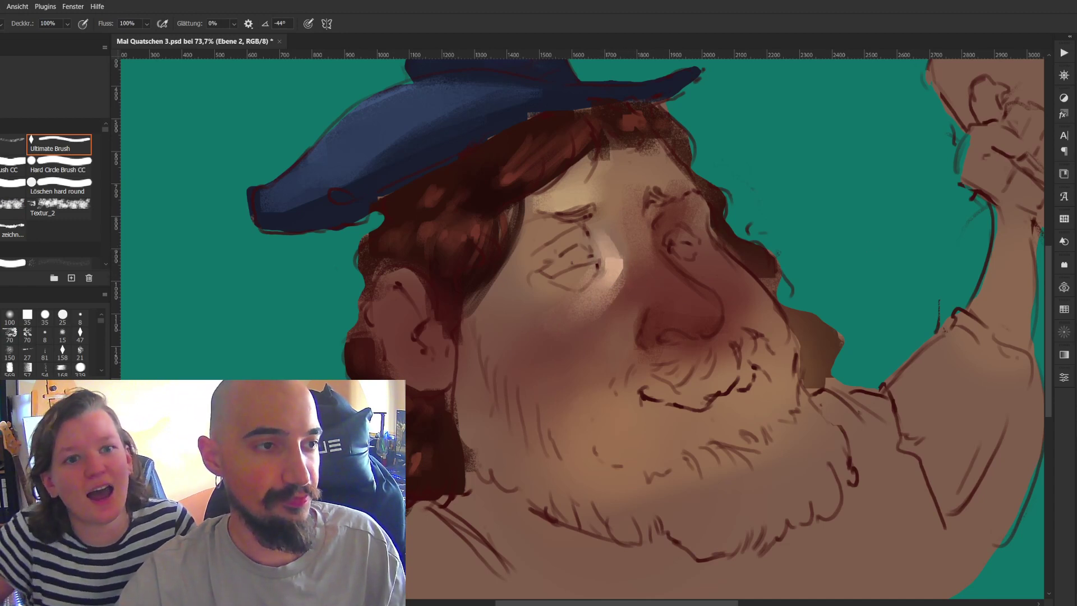
Step: Shade the near eye socket below the brow with muted purple and soften the skin beneath the eye with sampled tones
mouse_move(525, 247)
mouse_down()
mouse_move(587, 221)
mouse_move(535, 233)
mouse_up()
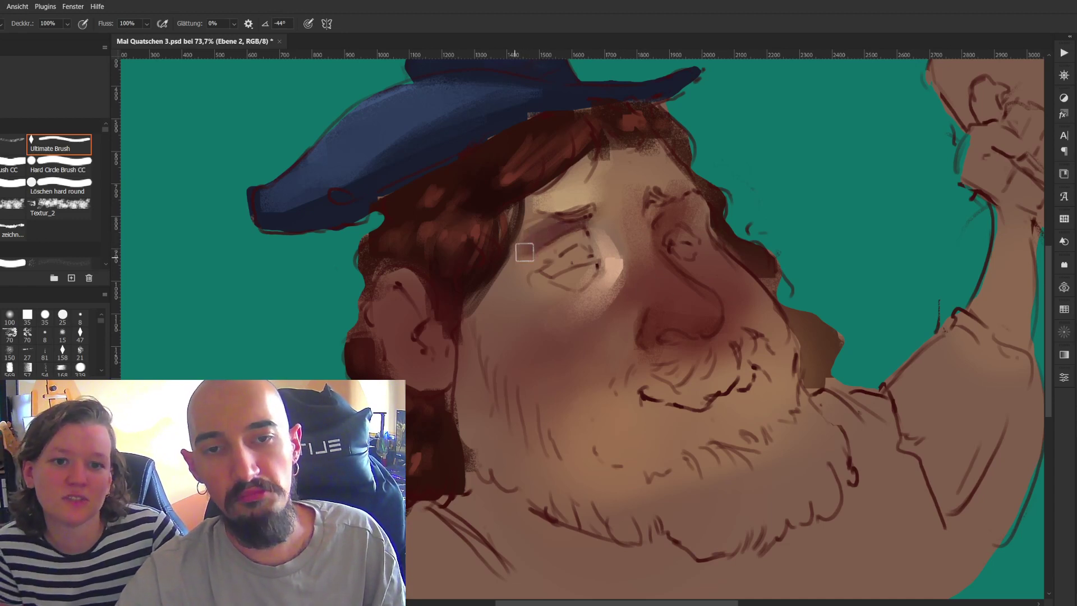
alt+click(606, 235)
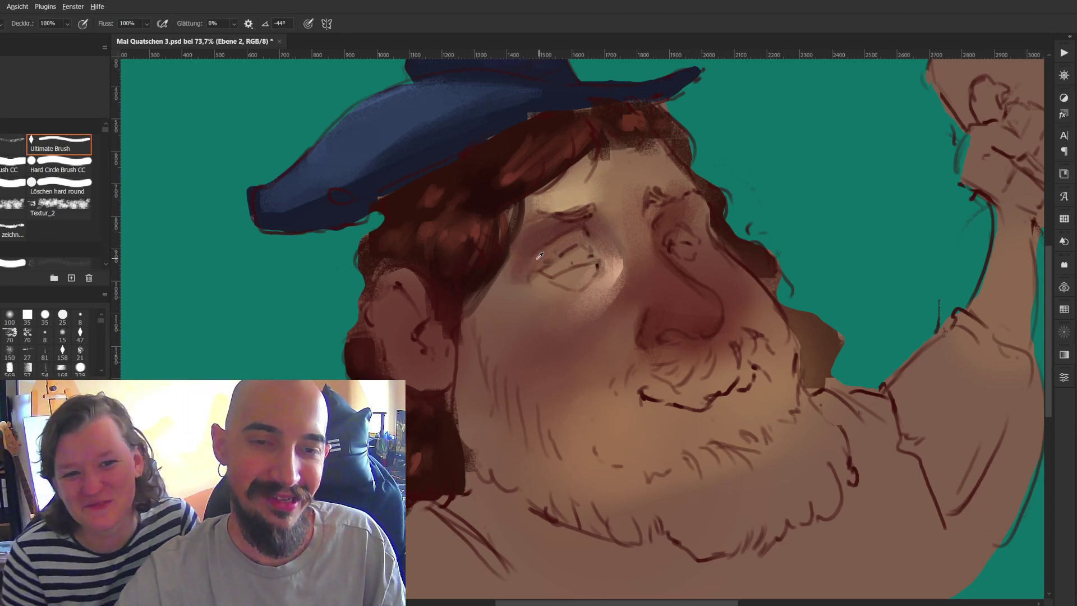
alt+click(544, 236)
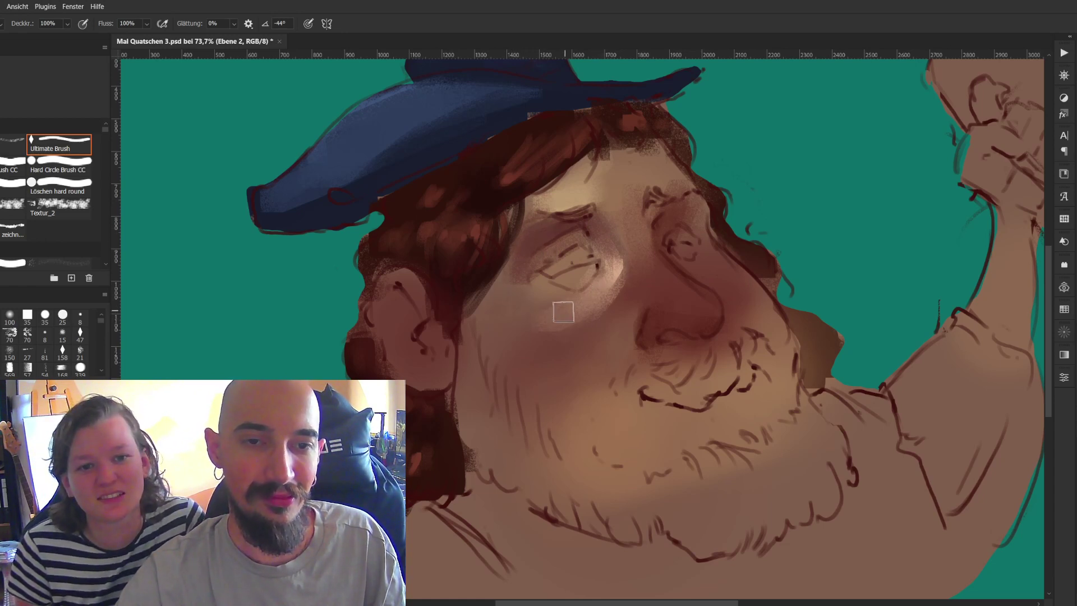
key(r)
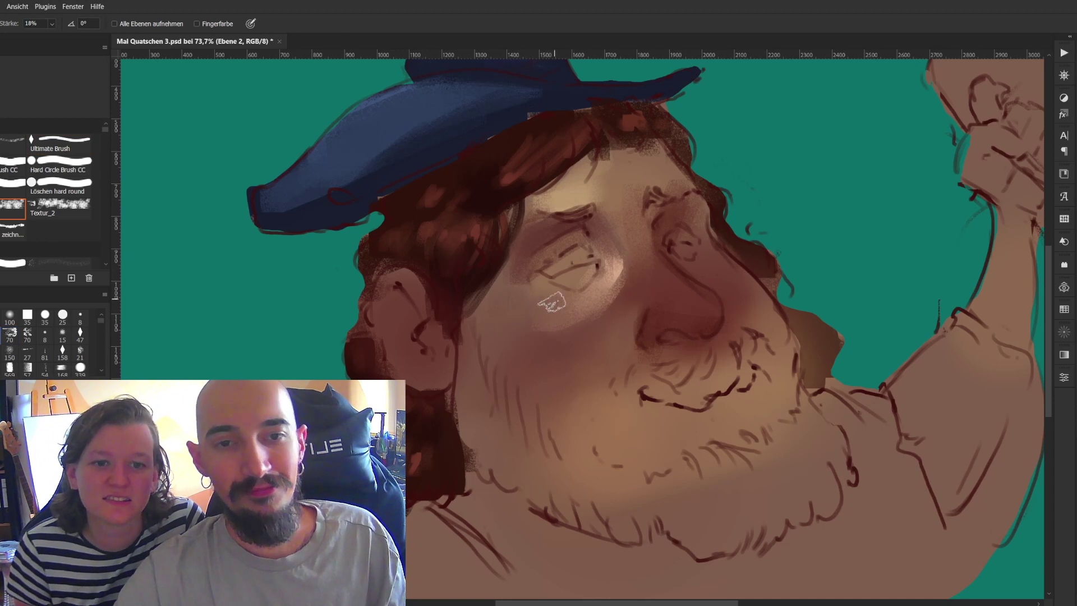
key(b)
alt+click(560, 315)
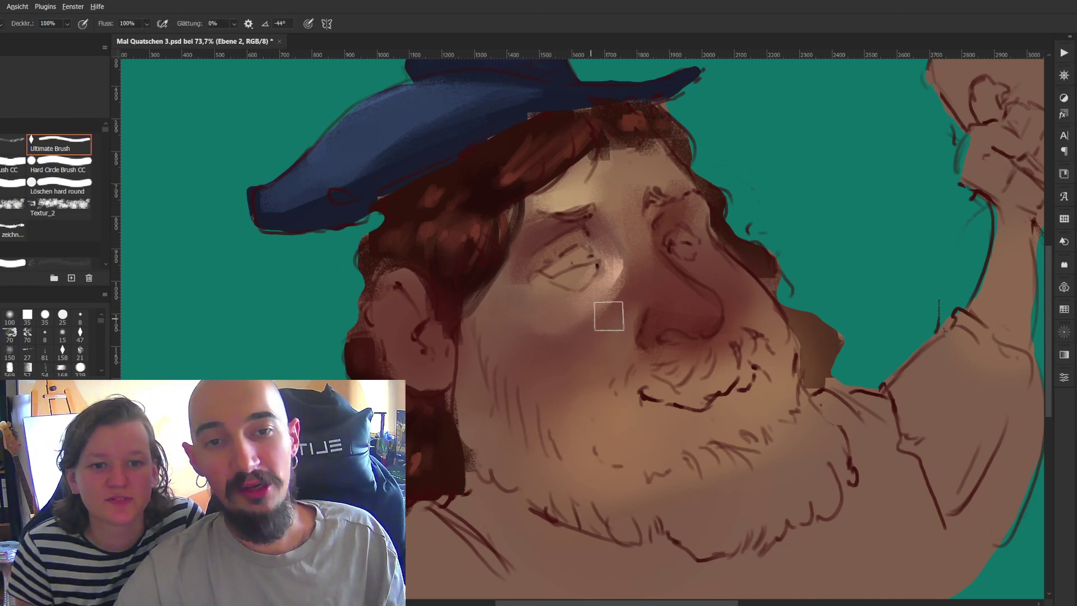
Step: Paint a curved brown crease below the near eye's bag and blend it into the cheek with sampled skin tones
alt+click(560, 343)
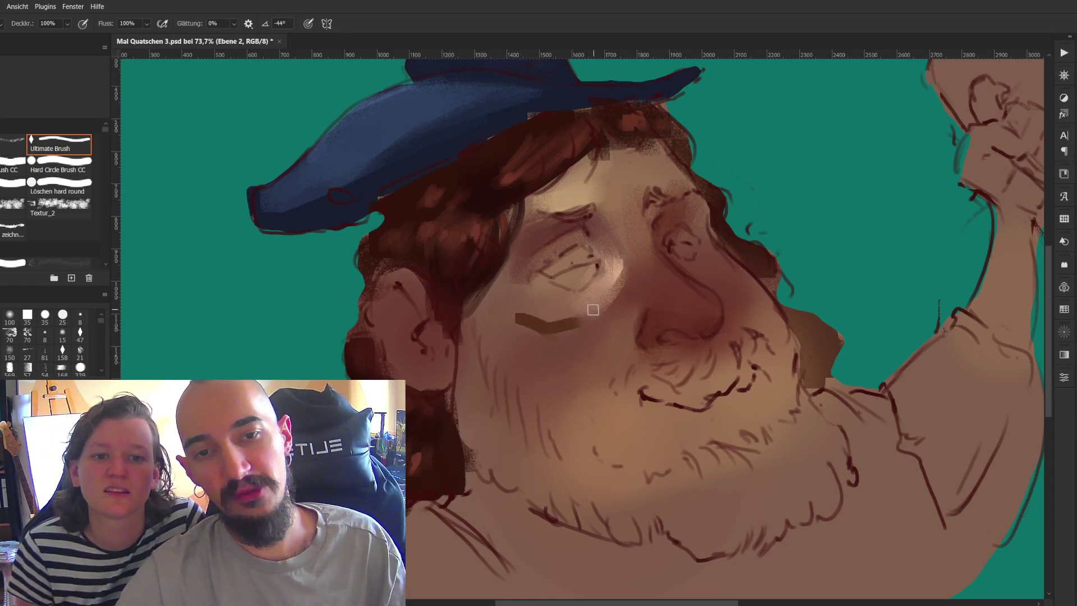
alt+click(538, 346)
alt+click(537, 306)
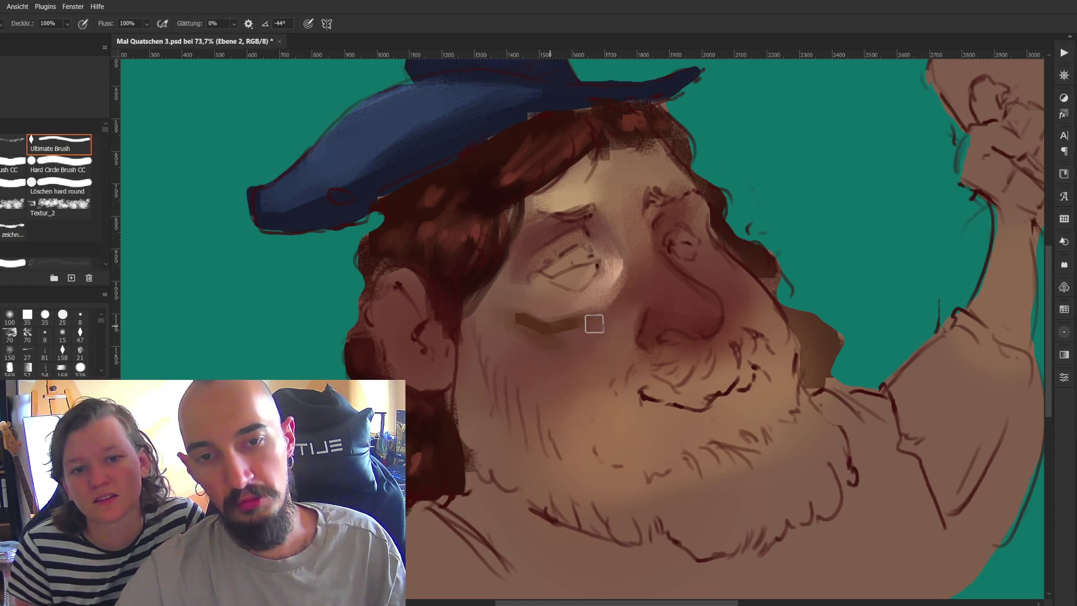
alt+click(633, 292)
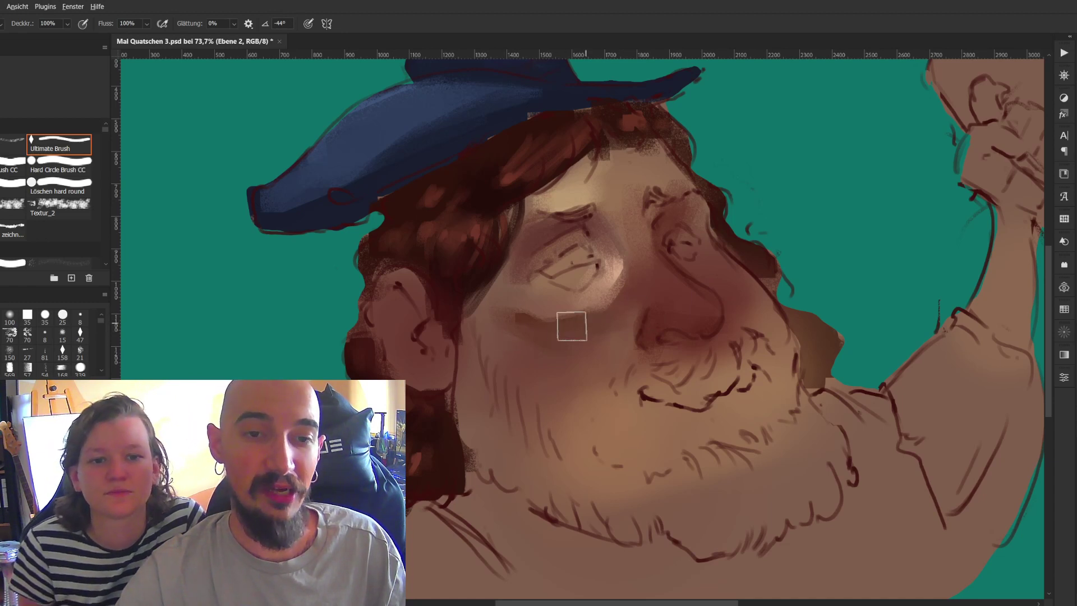
key(r)
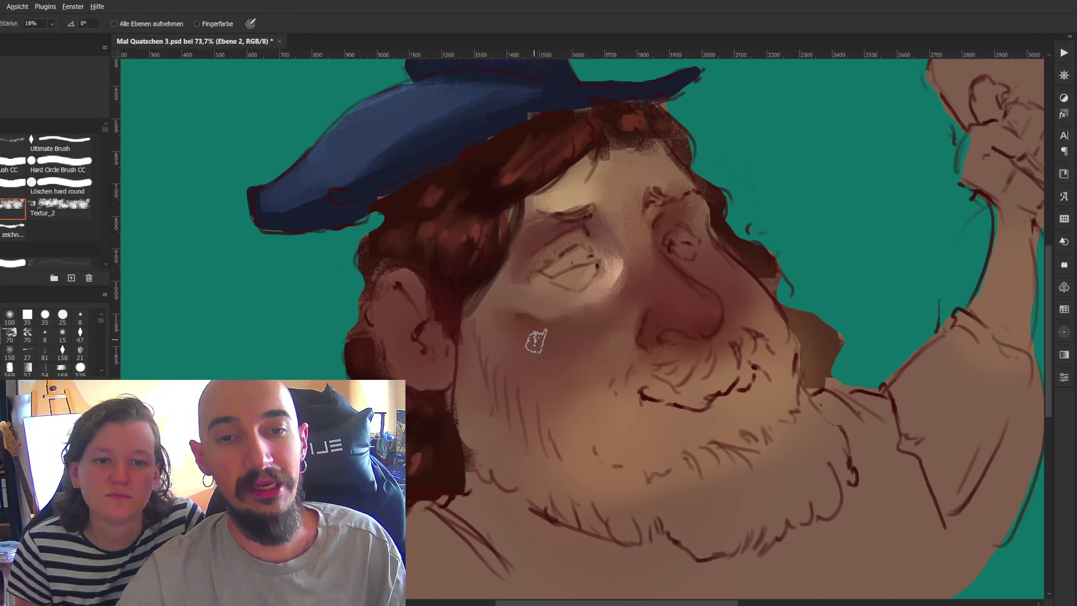
key(b)
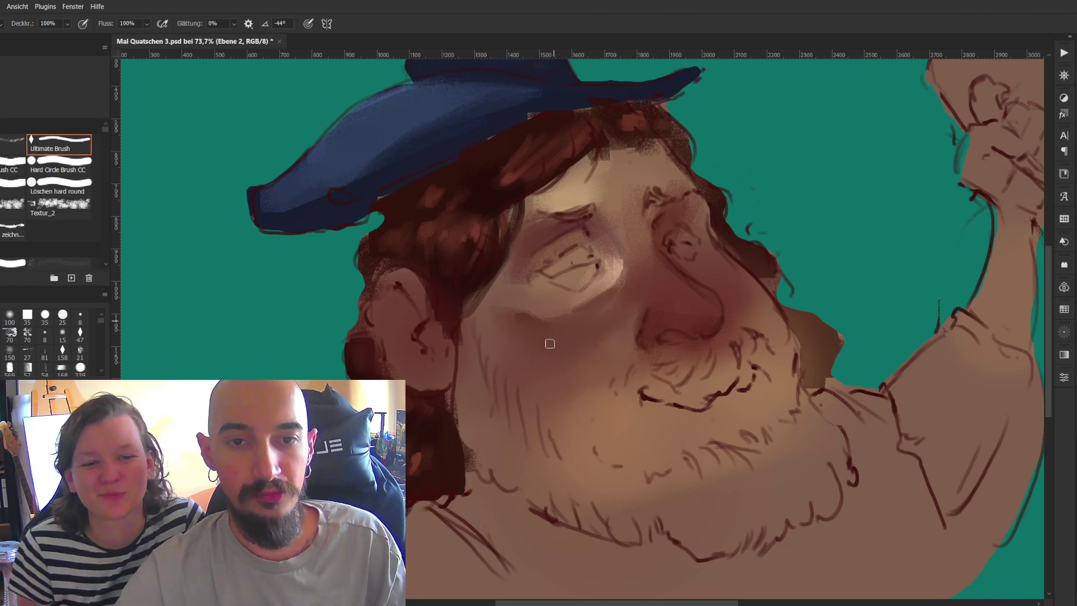
Step: Add a light beige highlight on the near cheek below the eye bag and smudge it towards the nose
key(r)
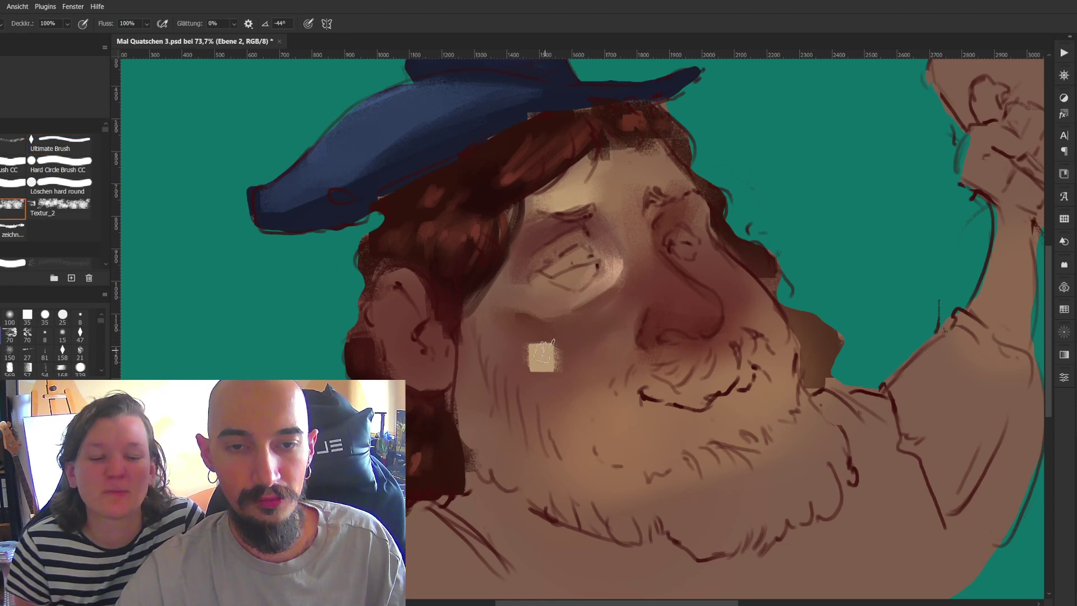
mouse_move(547, 359)
mouse_down()
mouse_move(533, 336)
mouse_move(552, 350)
mouse_move(524, 359)
mouse_move(603, 334)
mouse_up()
key(b)
alt+click(537, 357)
key(r)
drag(546, 366, 540, 372)
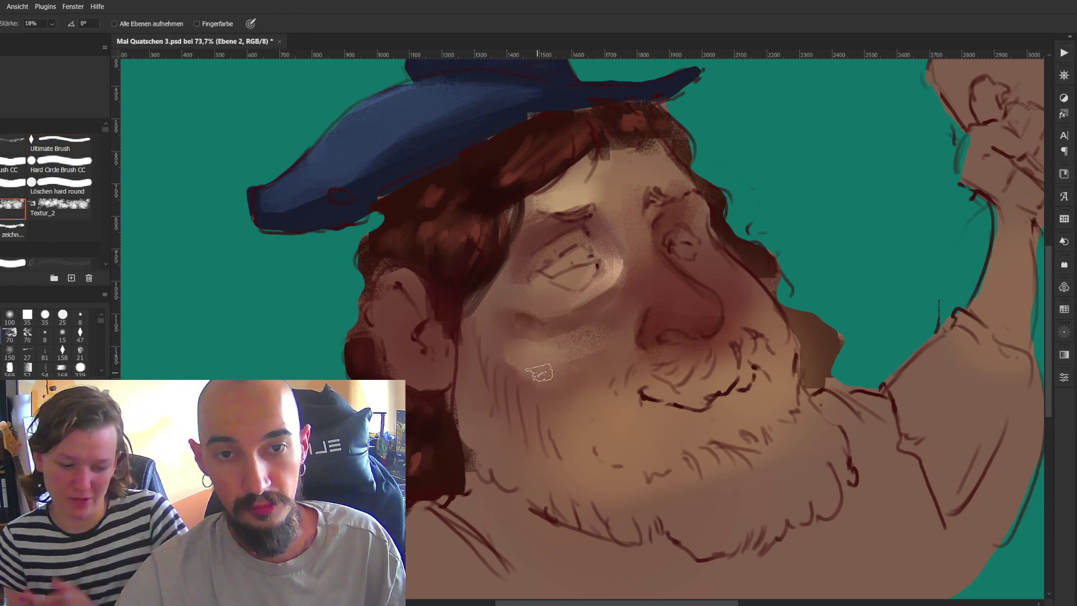
key(b)
alt+click(575, 340)
mouse_move(607, 317)
mouse_down()
mouse_move(630, 294)
mouse_move(614, 310)
mouse_up()
alt+click(649, 280)
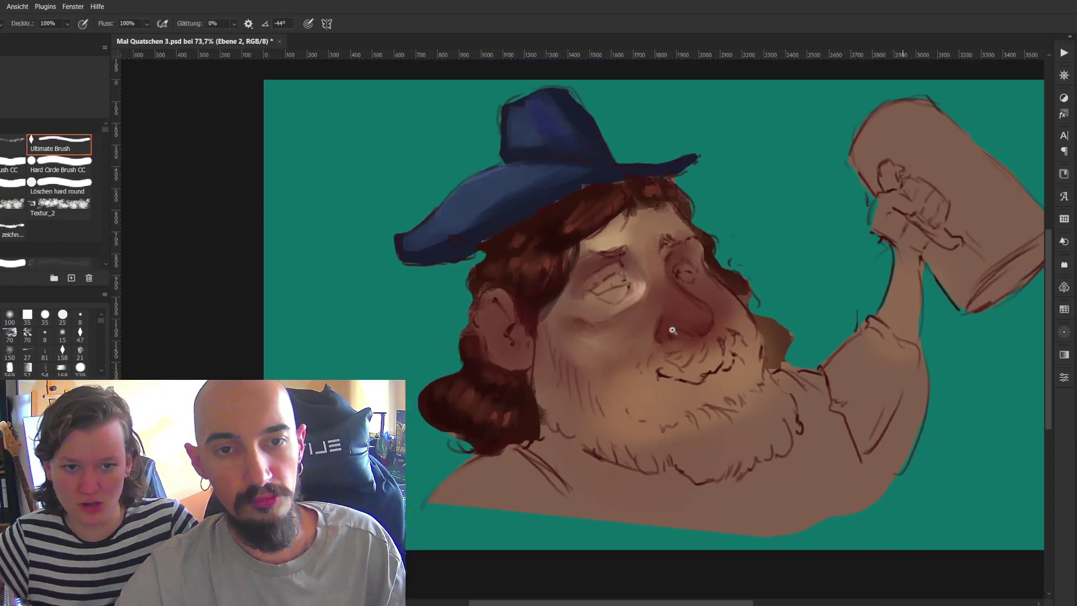
Step: Flip the canvas horizontally to check the portrait and save the document
scroll(701, 345, down, 3)
scroll(701, 345, up, 3)
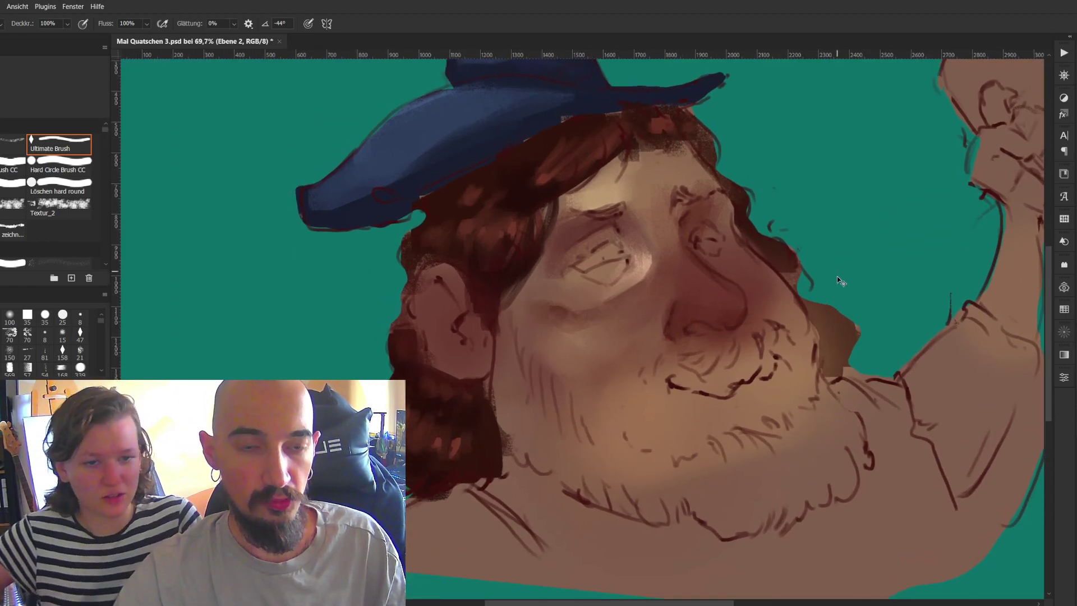
key(ctrl+shift+h)
drag(870, 342, 799, 341)
key(ctrl+s)
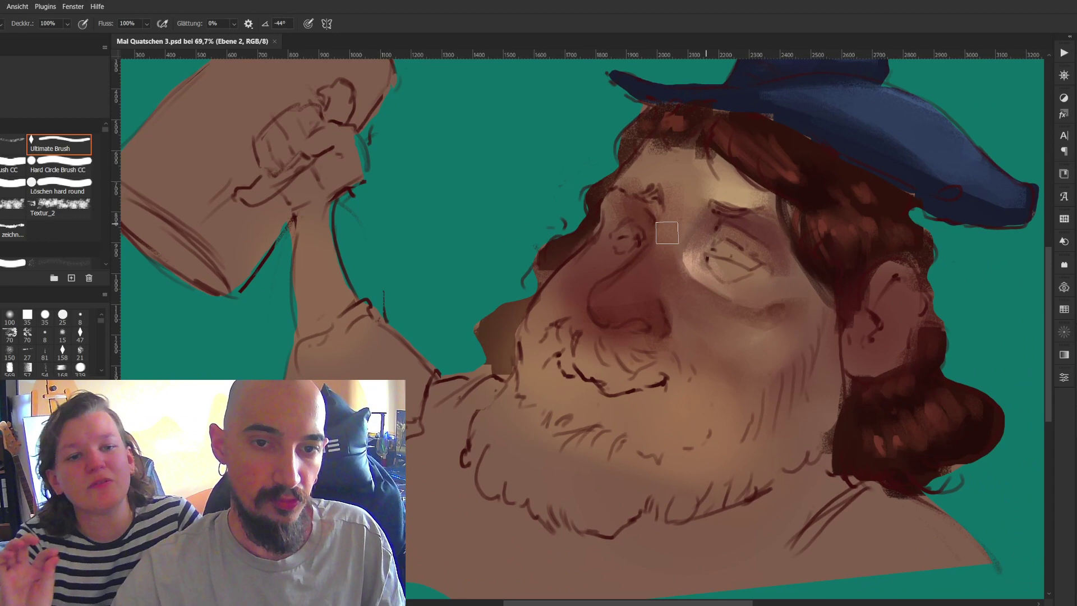
Step: Rework the brown hair behind the far cheek with sampled tones and lighten the upper moustache area beneath the nose
alt+click(556, 260)
mouse_move(507, 321)
mouse_down()
mouse_move(493, 336)
mouse_move(530, 305)
mouse_up()
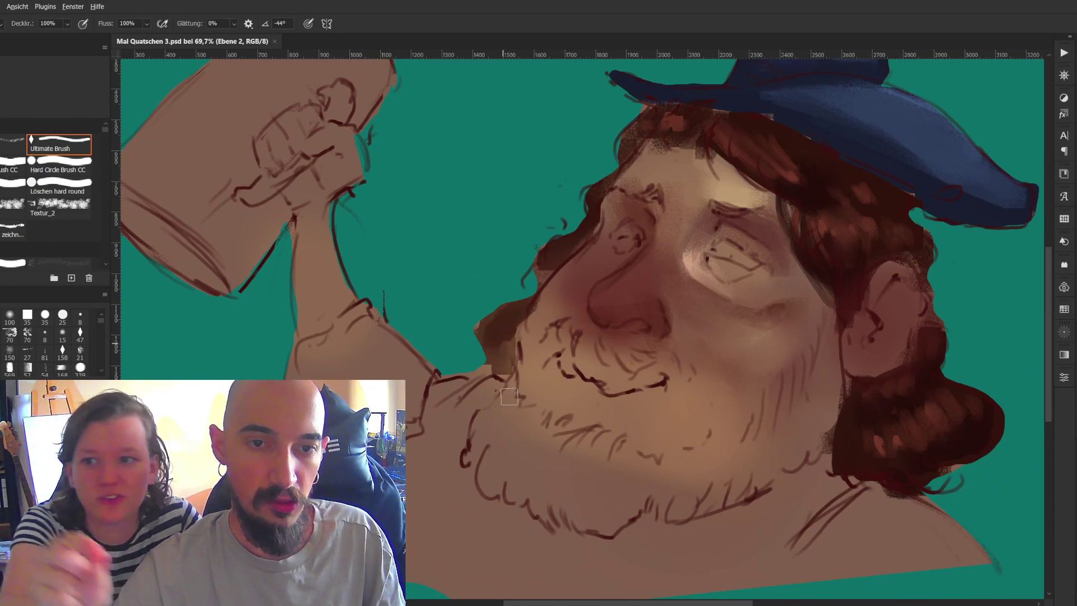
alt+click(508, 335)
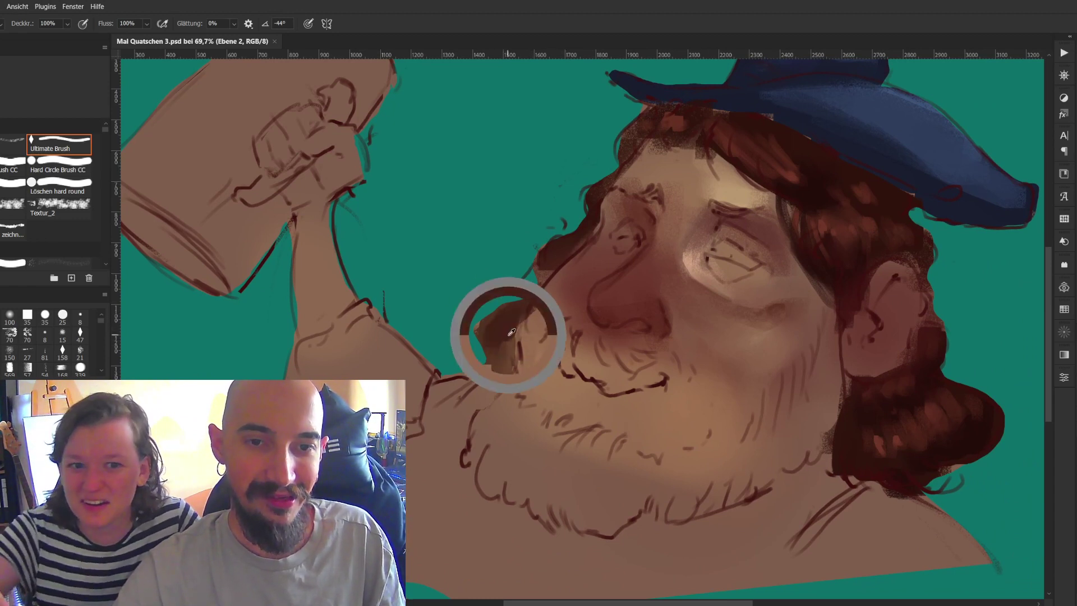
drag(508, 329, 512, 360)
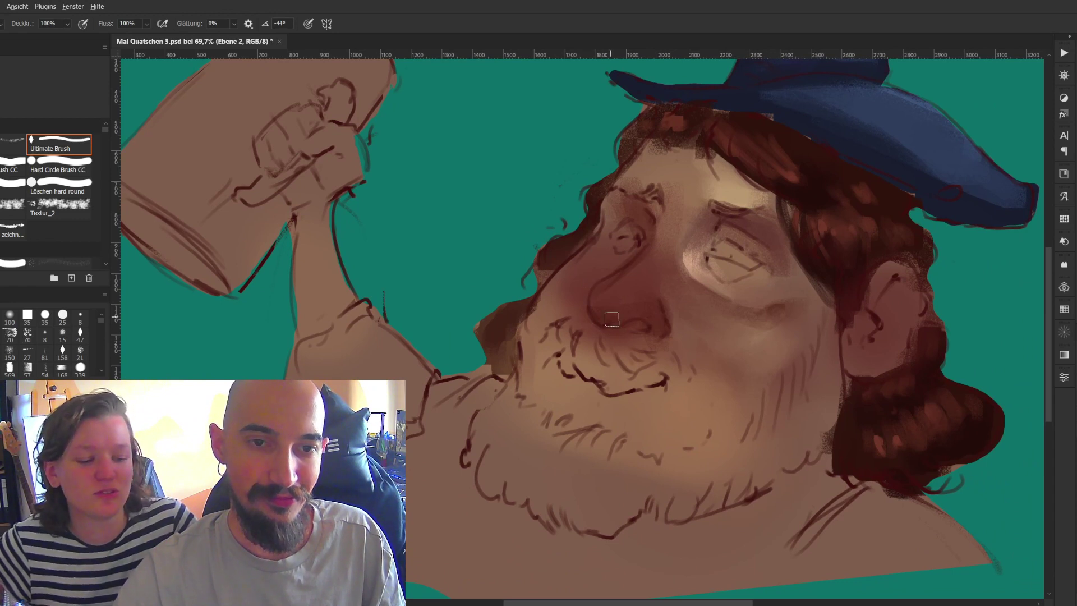
alt+click(692, 257)
drag(580, 341, 623, 319)
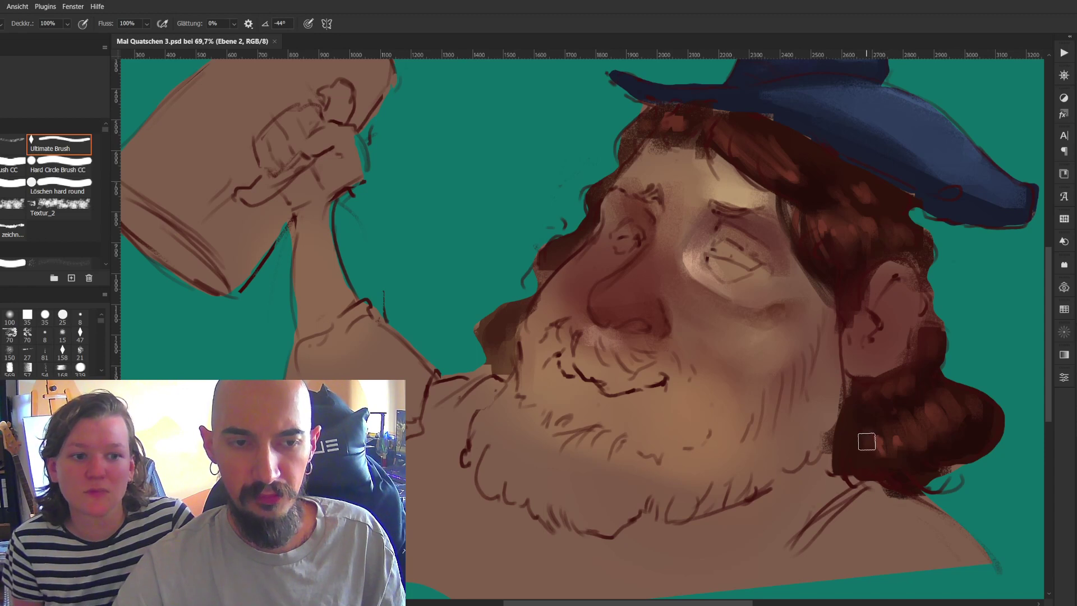
Step: Refine the brown curls beneath the near ear with sampled tones and add a small dark strand at the neck
mouse_move(900, 453)
mouse_down()
mouse_move(894, 437)
mouse_move(873, 448)
mouse_up()
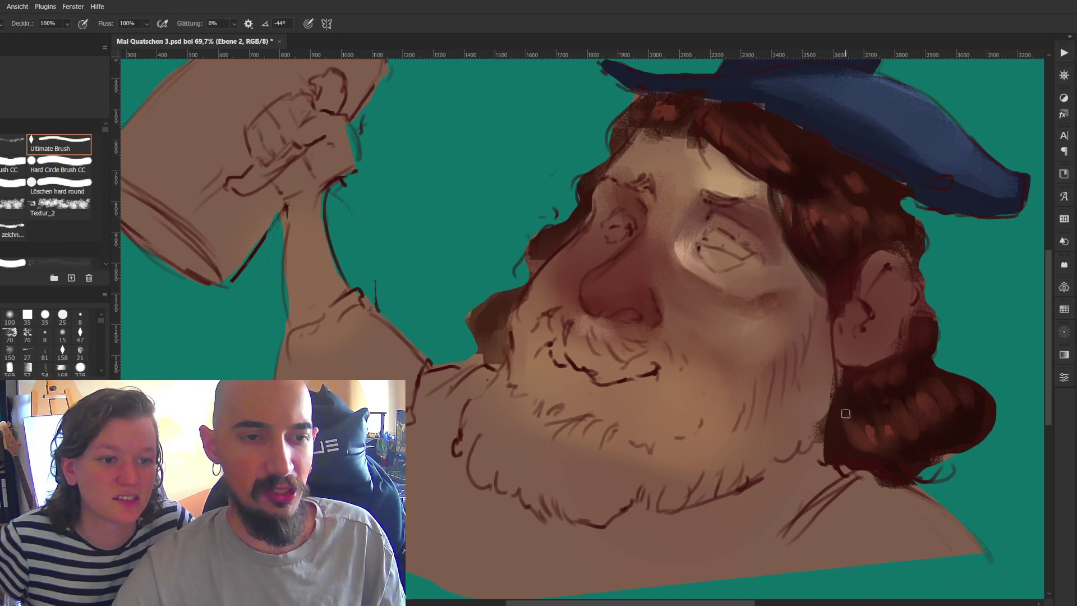
alt+click(858, 409)
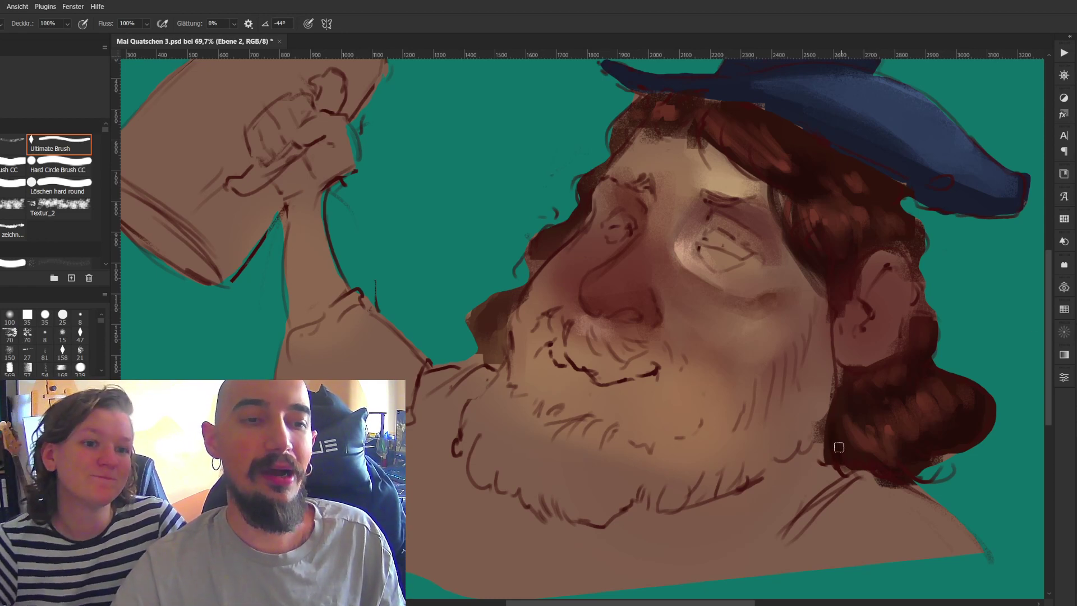
drag(861, 459, 877, 493)
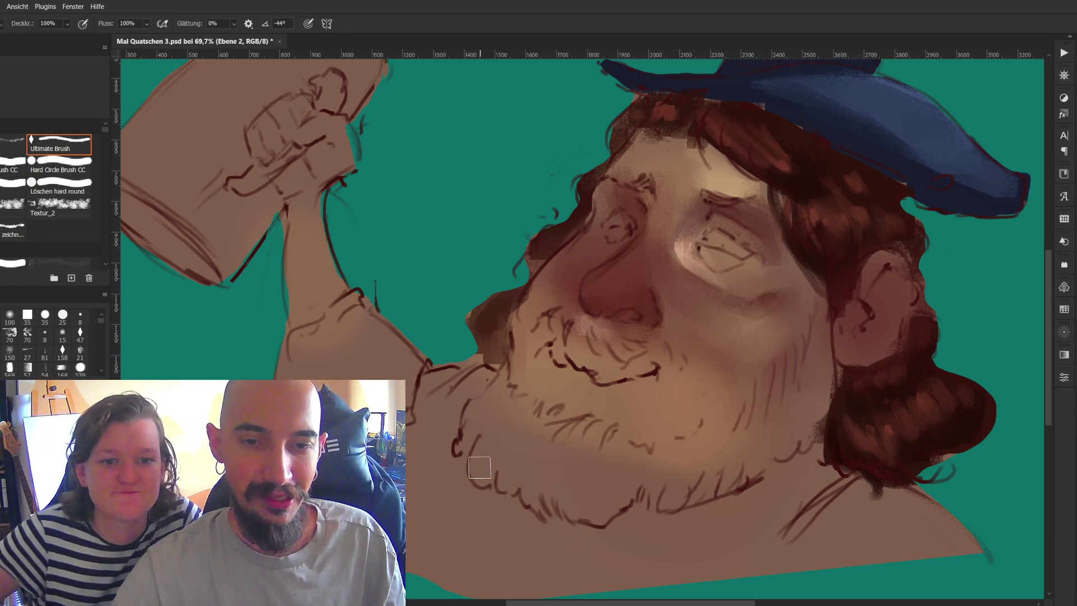
Step: Block in the full beard in dark brown with sampled tones, from the far cheek around the chin up to the near ear
mouse_move(471, 443)
mouse_down()
mouse_move(508, 441)
mouse_move(508, 483)
mouse_move(526, 504)
mouse_move(541, 499)
mouse_move(538, 517)
mouse_move(566, 506)
mouse_move(510, 517)
mouse_move(543, 553)
mouse_move(500, 496)
mouse_move(503, 515)
mouse_move(467, 491)
mouse_up()
mouse_move(483, 439)
mouse_down()
mouse_move(457, 446)
mouse_move(465, 425)
mouse_move(477, 477)
mouse_move(469, 435)
mouse_move(484, 377)
mouse_move(470, 392)
mouse_move(487, 364)
mouse_move(489, 454)
mouse_move(517, 466)
mouse_move(520, 489)
mouse_move(542, 462)
mouse_up()
alt+click(526, 496)
mouse_move(539, 503)
mouse_down()
mouse_move(540, 476)
mouse_move(560, 513)
mouse_move(602, 526)
mouse_up()
alt+click(536, 544)
drag(533, 525, 545, 525)
alt+click(551, 490)
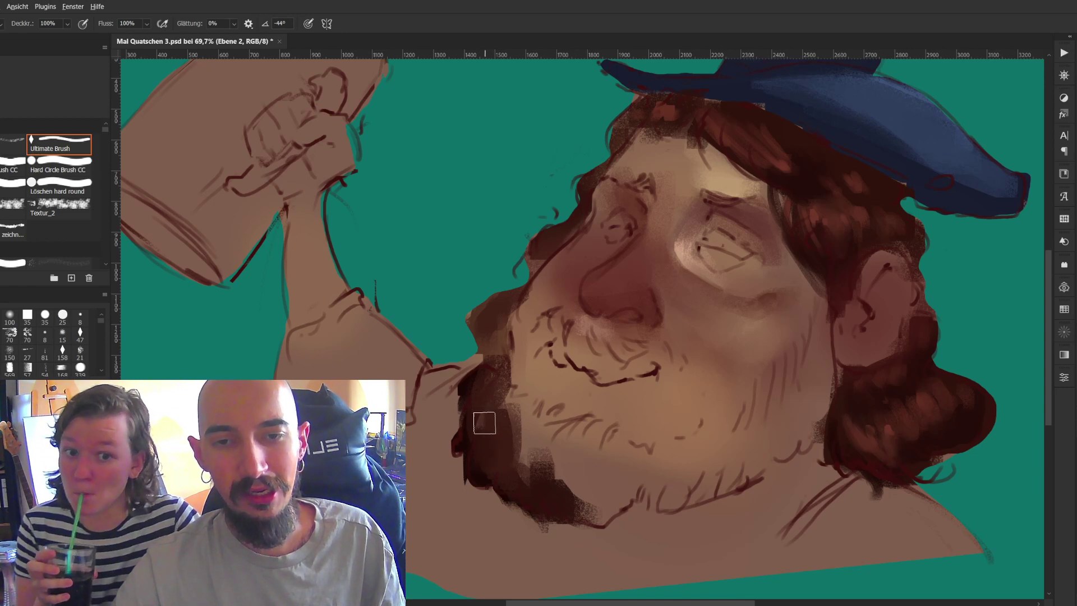
mouse_move(519, 368)
mouse_down()
mouse_move(502, 363)
mouse_move(519, 294)
mouse_up()
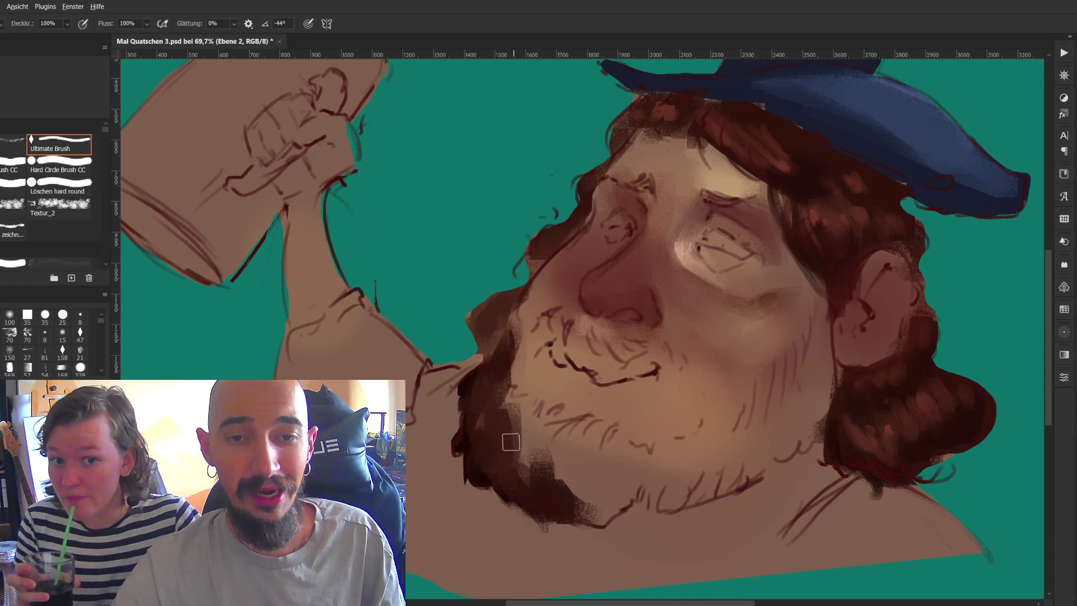
mouse_move(503, 411)
mouse_down()
mouse_move(536, 416)
mouse_move(527, 433)
mouse_move(560, 414)
mouse_move(530, 463)
mouse_move(592, 427)
mouse_move(572, 479)
mouse_move(598, 479)
mouse_move(559, 481)
mouse_move(583, 466)
mouse_move(593, 506)
mouse_move(610, 450)
mouse_move(602, 511)
mouse_move(650, 453)
mouse_move(643, 459)
mouse_move(664, 452)
mouse_move(670, 478)
mouse_move(693, 490)
mouse_move(680, 487)
mouse_move(713, 467)
mouse_move(750, 388)
mouse_move(725, 455)
mouse_move(754, 473)
mouse_move(750, 442)
mouse_move(763, 444)
mouse_move(791, 413)
mouse_move(809, 319)
mouse_move(785, 424)
mouse_move(799, 344)
mouse_move(807, 379)
mouse_move(817, 341)
mouse_move(817, 359)
mouse_move(824, 350)
mouse_move(828, 401)
mouse_move(814, 393)
mouse_move(862, 351)
mouse_up()
drag(867, 389, 844, 385)
Step: Flip the canvas horizontally to check the overall shape of the beard
key(ctrl+shift+h)
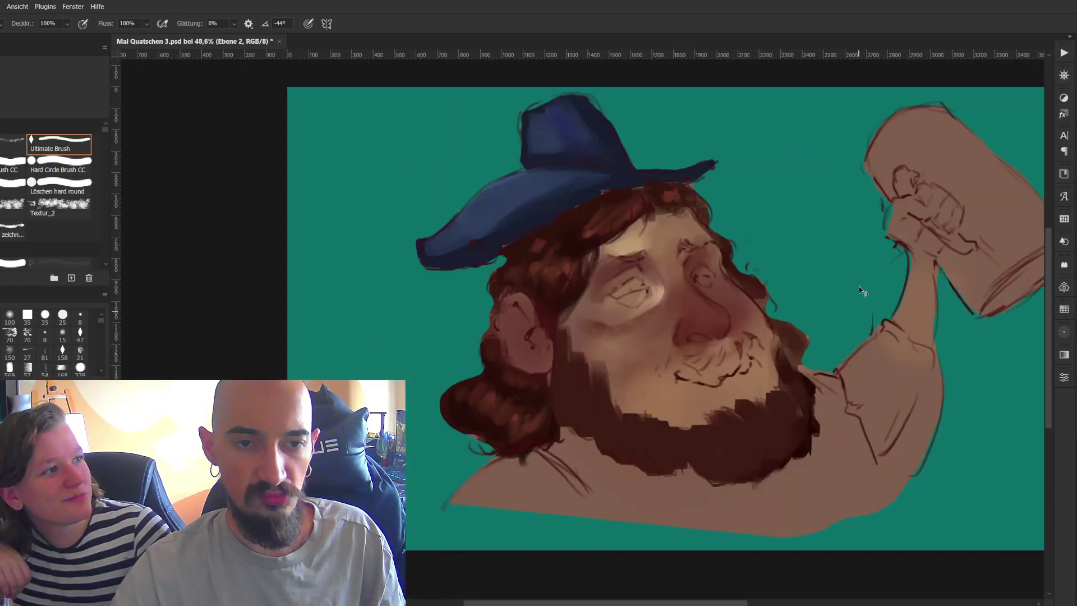
drag(772, 379, 780, 379)
key(ctrl+comma)
key(ctrl+comma)
key(ctrl+comma)
key(ctrl+comma)
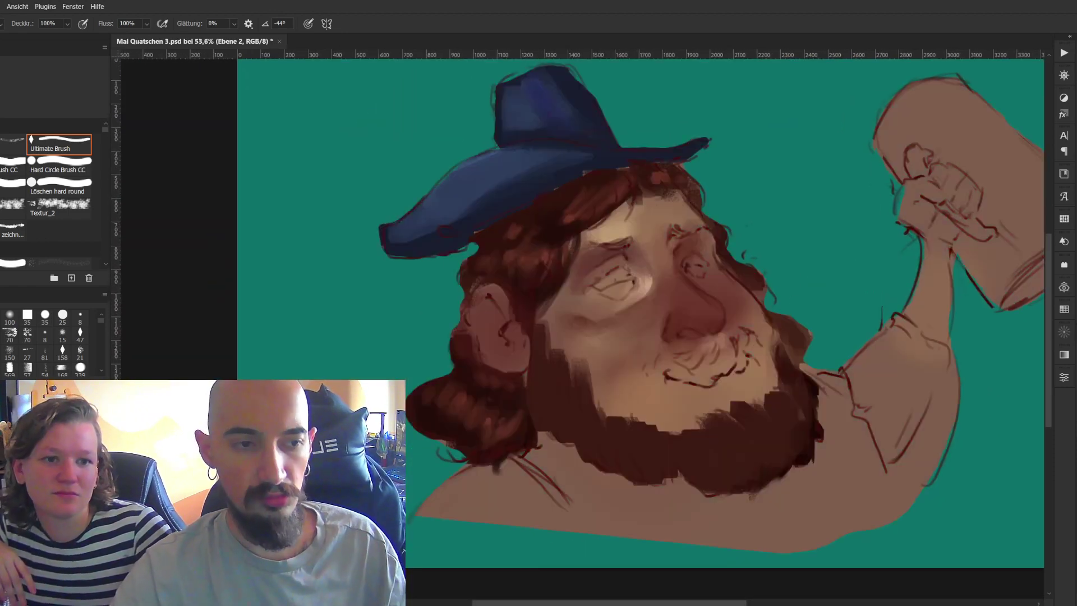
scroll(691, 409, up, 5)
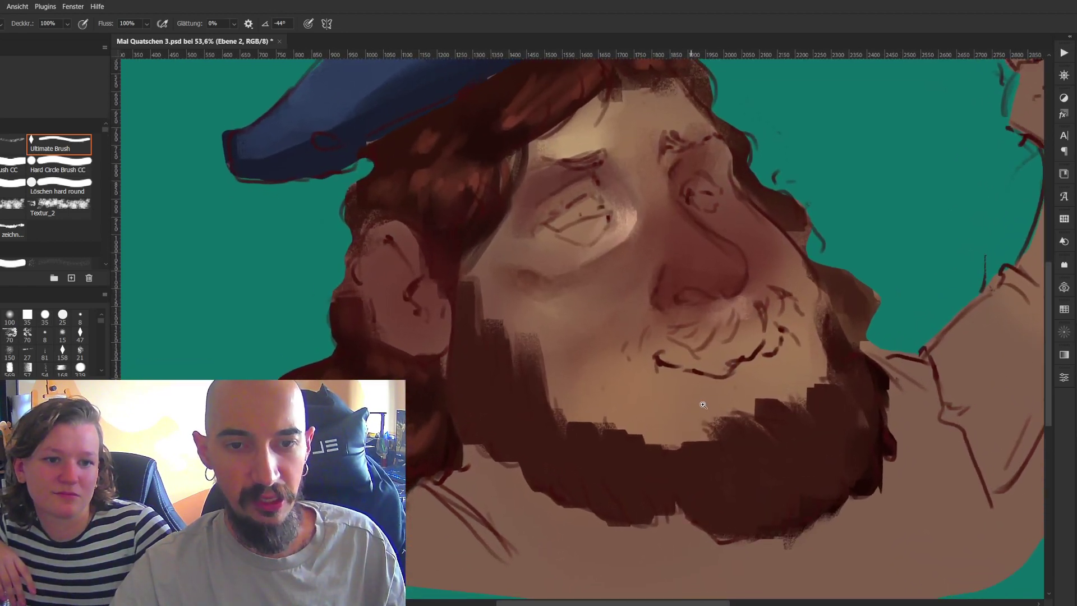
Step: Smudge the beard's upper edge into the near cheek to soften the transition between hair and skin
alt+click(505, 308)
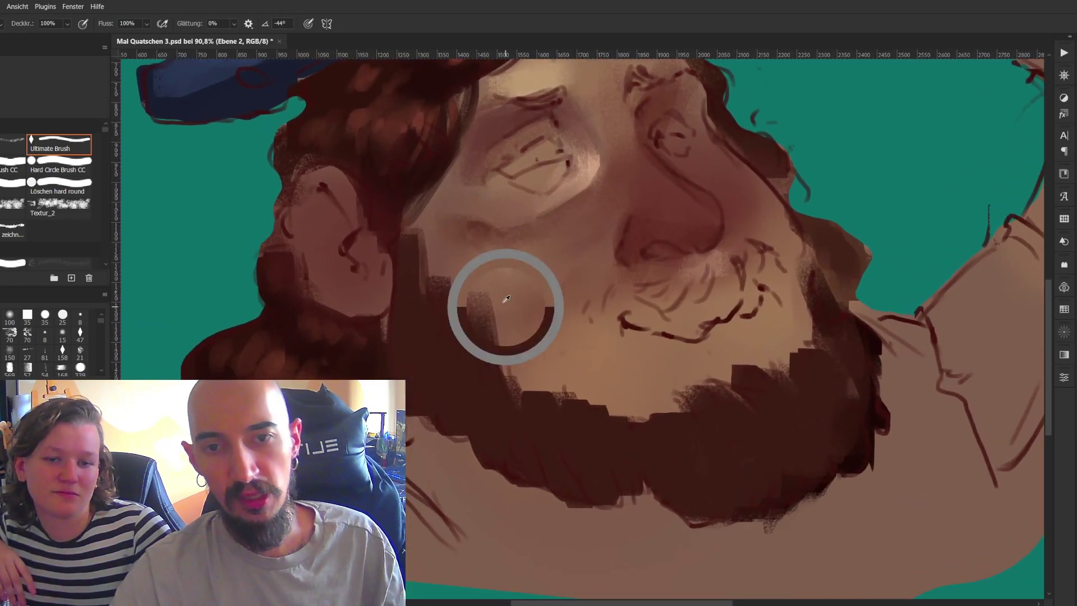
key(r)
mouse_move(471, 291)
mouse_down()
mouse_move(481, 328)
mouse_move(426, 253)
mouse_up()
drag(636, 347, 586, 351)
drag(505, 354, 545, 353)
scroll(544, 352, up, 3)
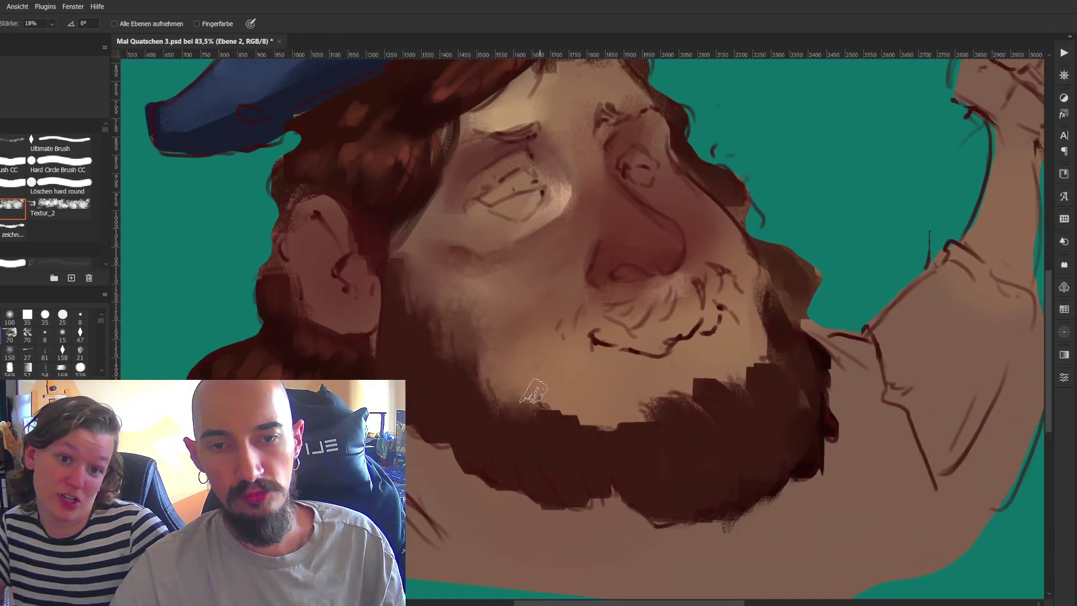
Step: Paint skin tone over the near sideburn's edge and add thin strands of sampled beard brown running into the cheek
key(b)
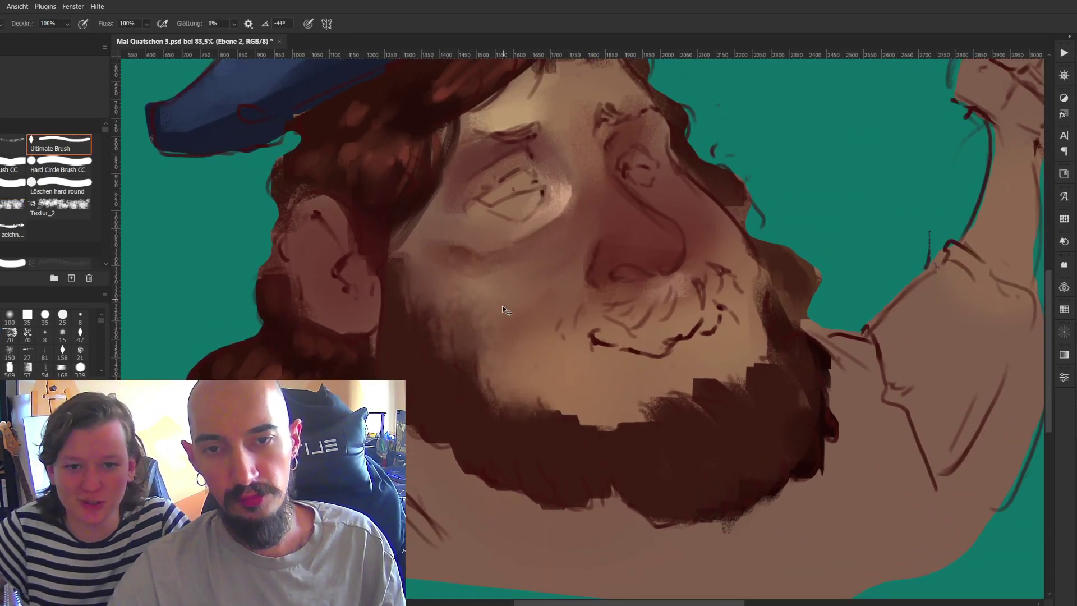
key(bracketright)
mouse_move(414, 267)
mouse_down()
mouse_move(440, 303)
mouse_move(433, 347)
mouse_up()
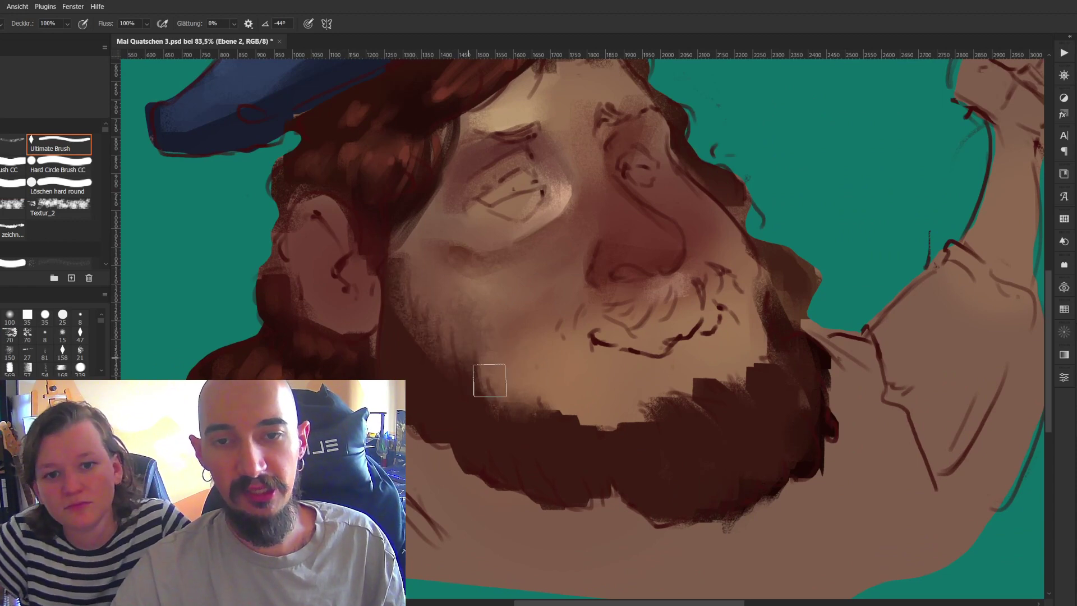
alt+click(441, 317)
key(bracketleft)
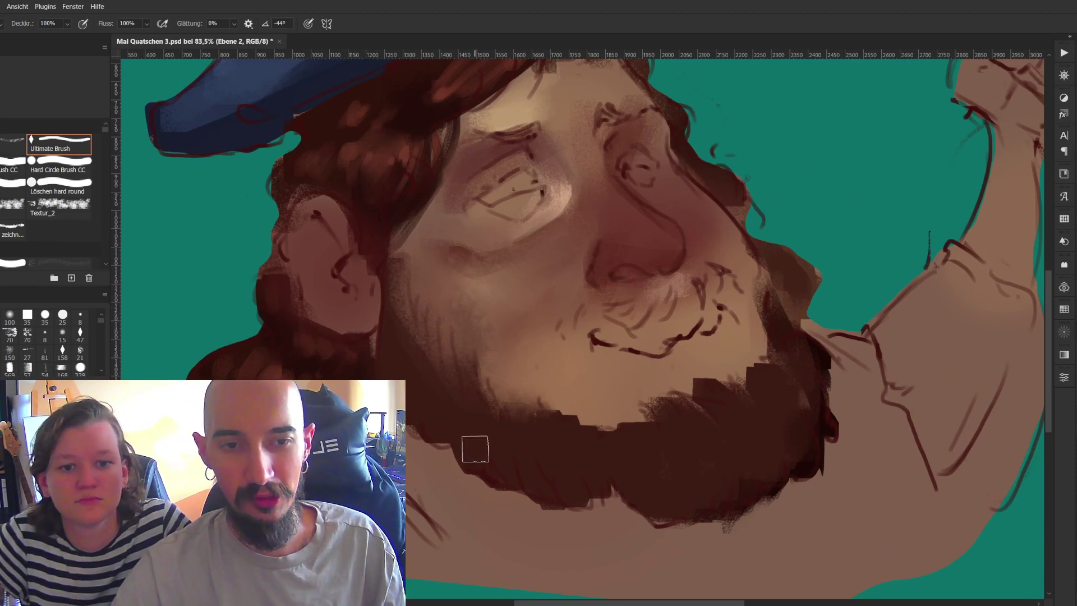
scroll(748, 373, down, 3)
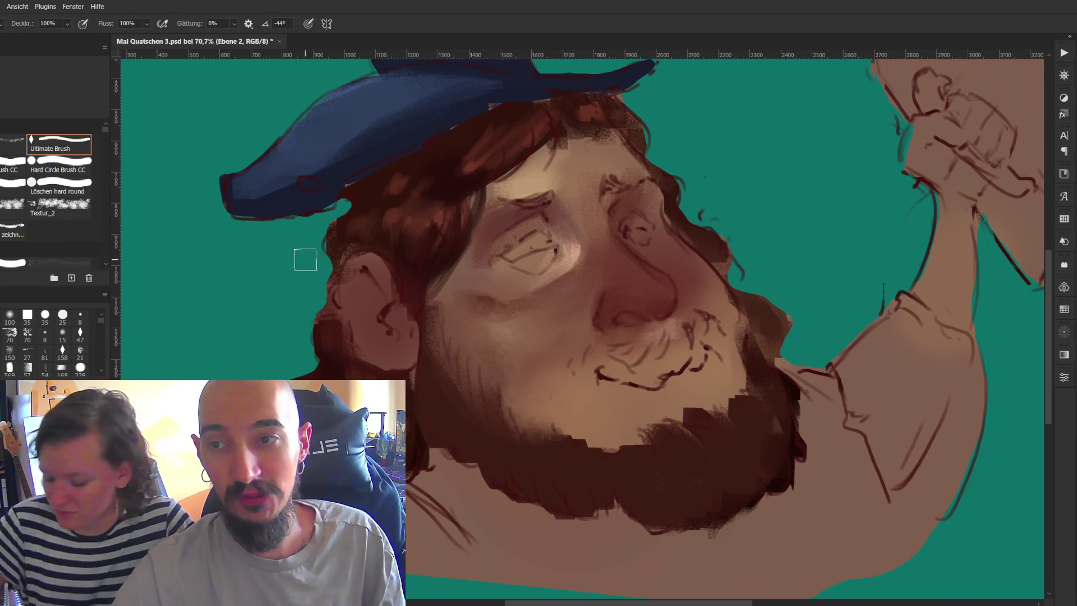
Step: Add a light beige highlight above the near eyebrow and smudge it into the forehead
alt+click(550, 352)
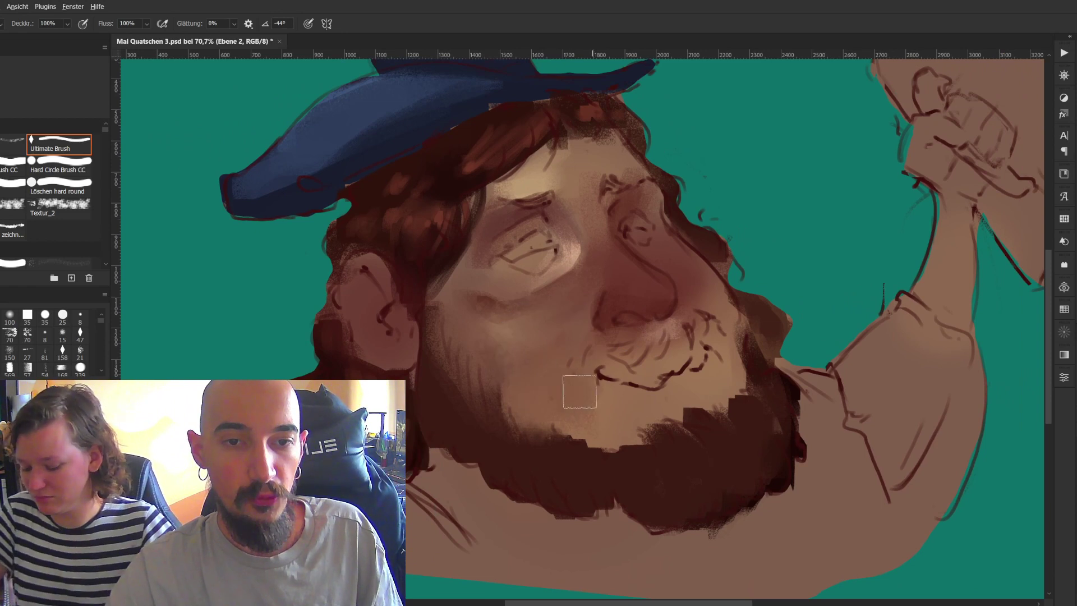
alt+click(586, 392)
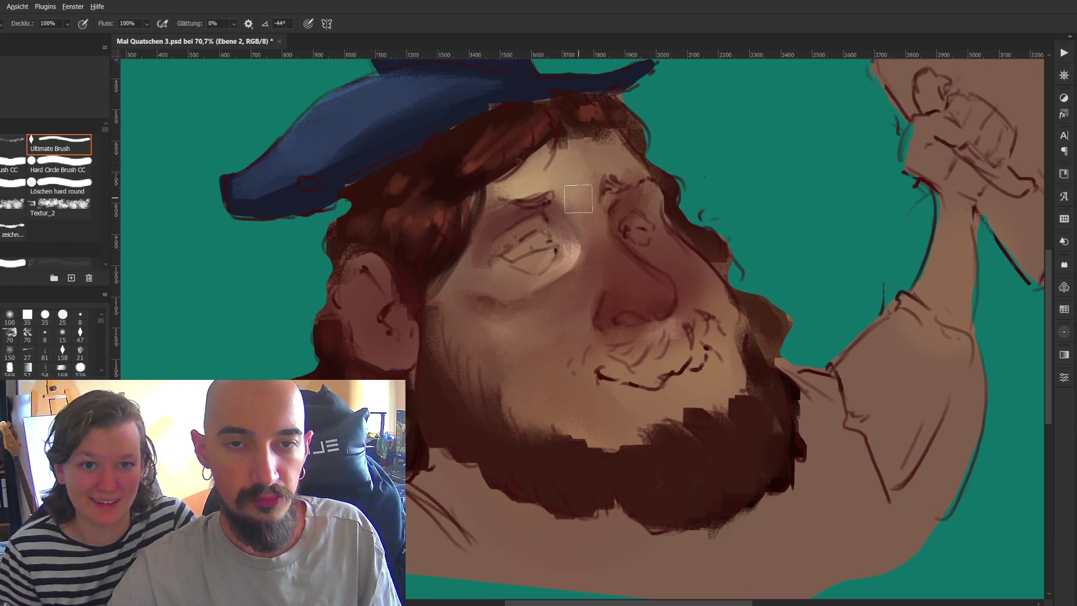
alt+click(525, 179)
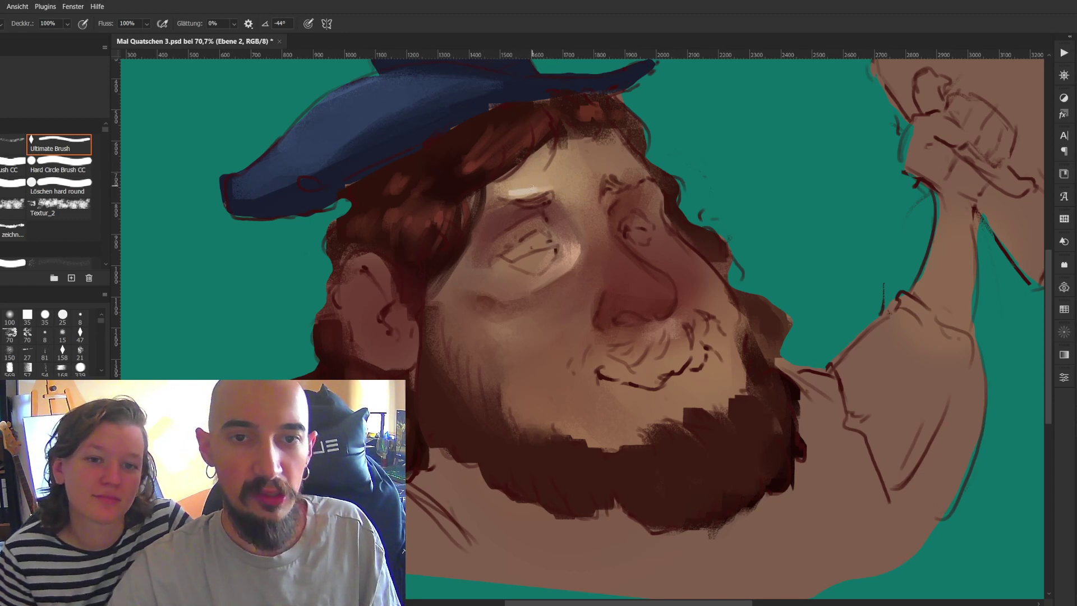
key(r)
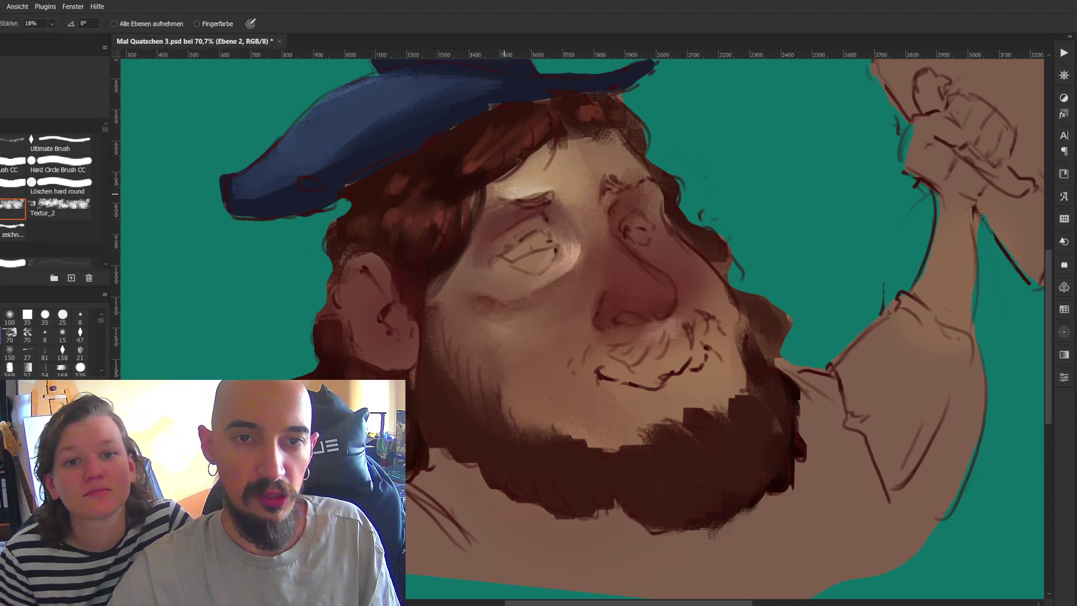
key(b)
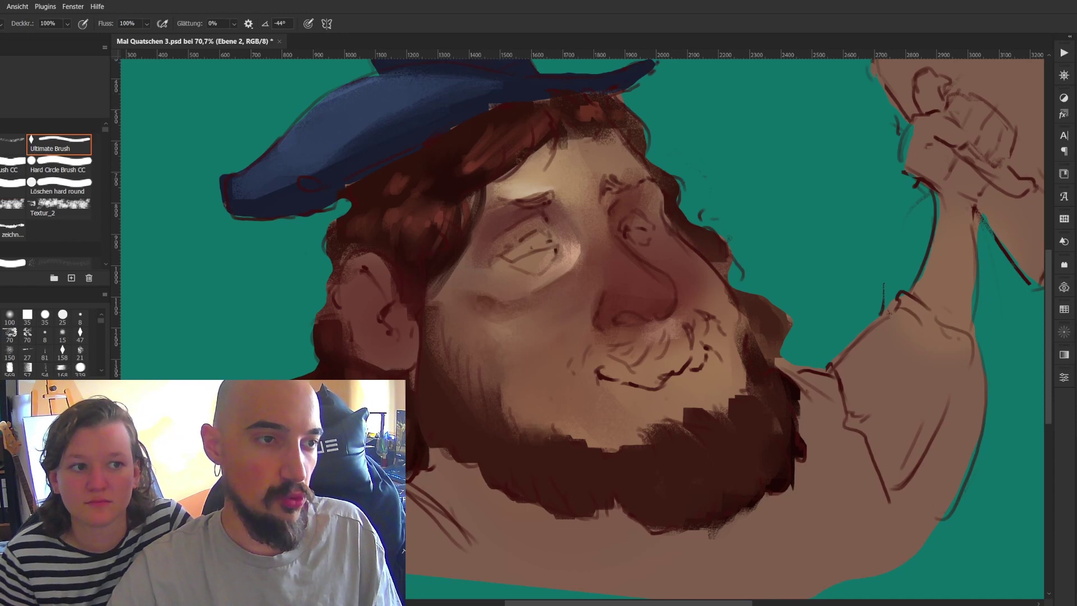
Step: Use a large Soft Brush CC to glaze warm, lighter skin tones over the near cheek, eye area and side of the nose
right_click(598, 280)
click(788, 426)
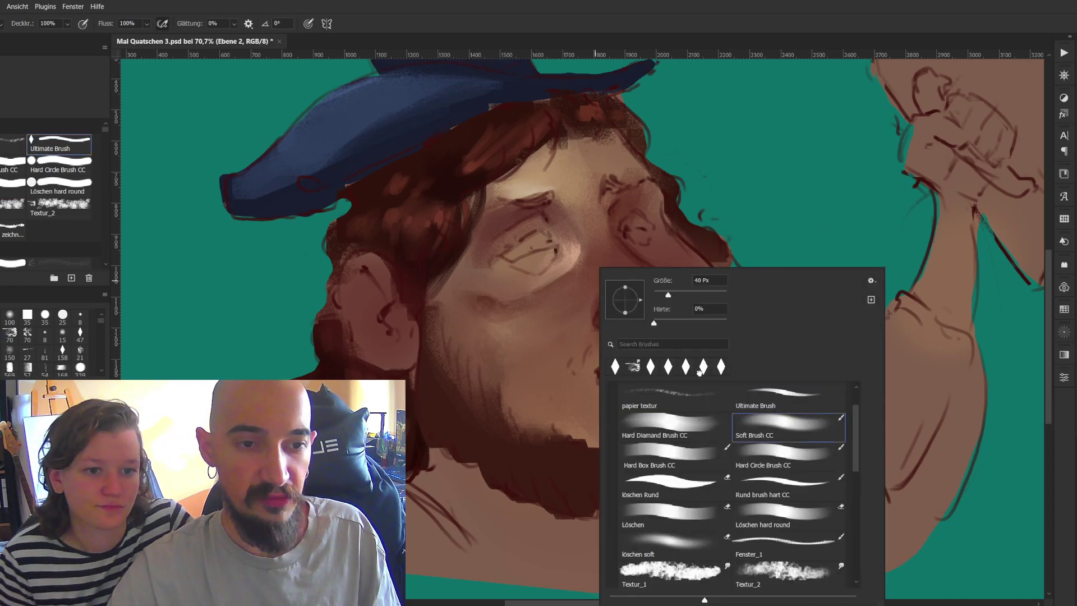
drag(628, 300, 595, 283)
drag(541, 250, 617, 249)
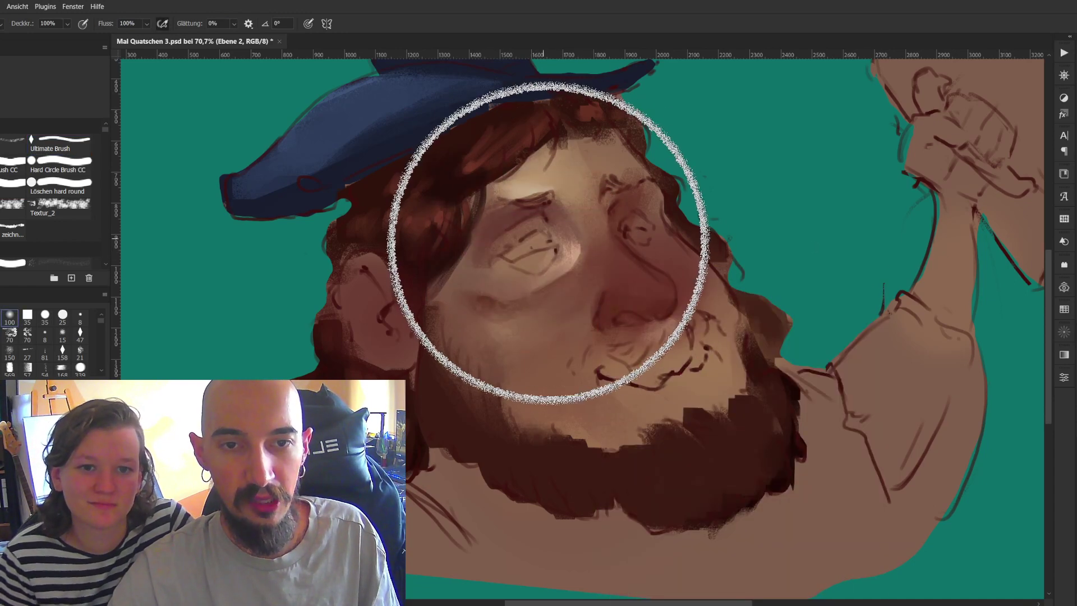
drag(556, 237, 553, 330)
key(bracketleft)
key(bracketleft)
key(bracketleft)
key(bracketleft)
key(bracketleft)
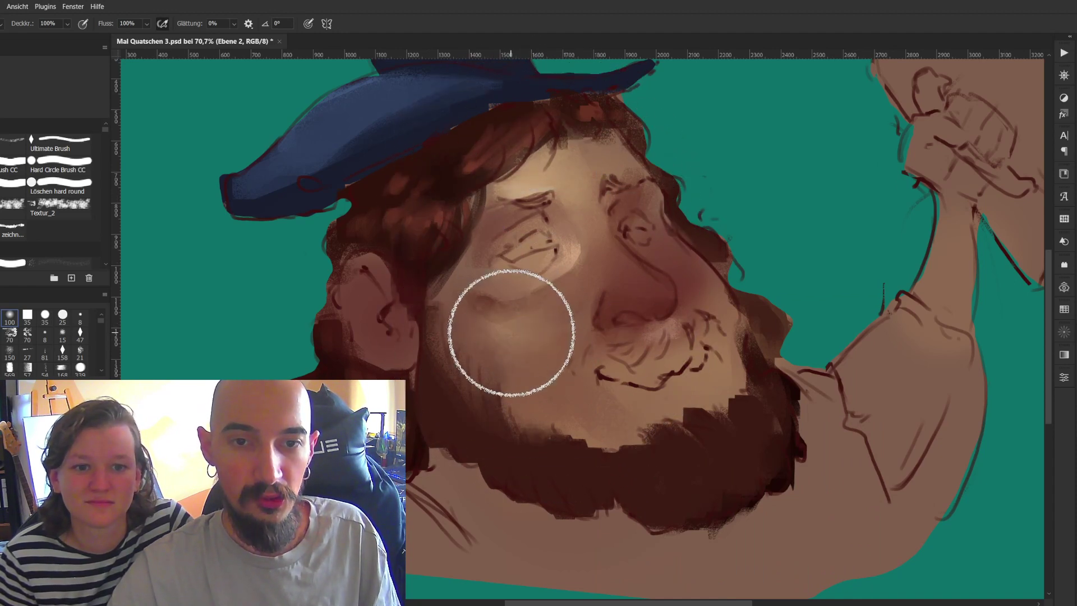
key(bracketright)
key(bracketright)
key(bracketright)
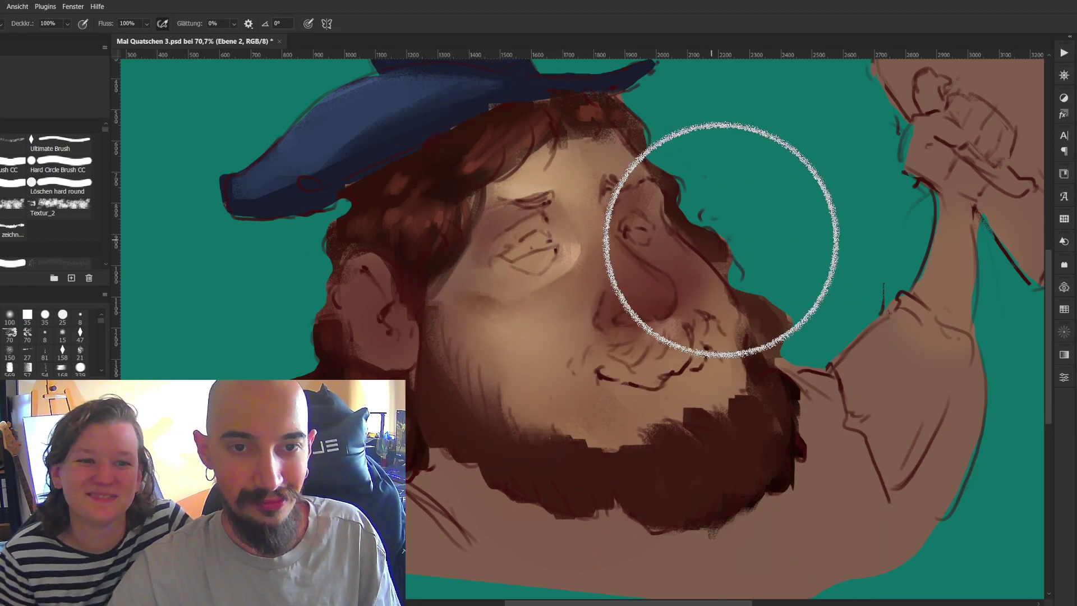
Step: Paint a brown shadow under the near eye bag towards the nose with the Ultimate Brush and soften it with sampled skin tones
right_click(669, 256)
click(838, 387)
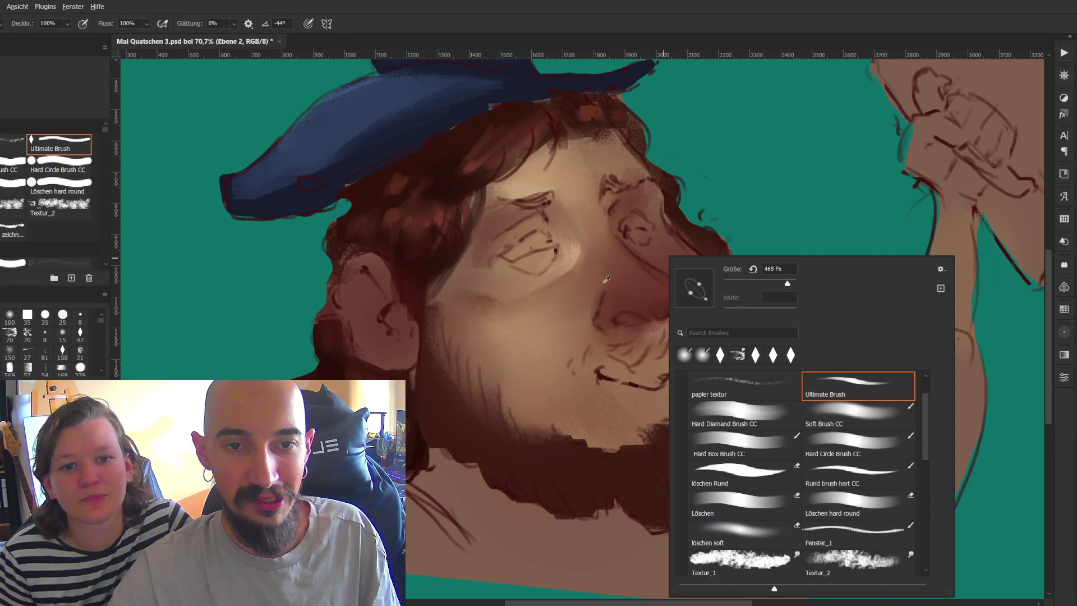
click(604, 281)
alt+click(491, 299)
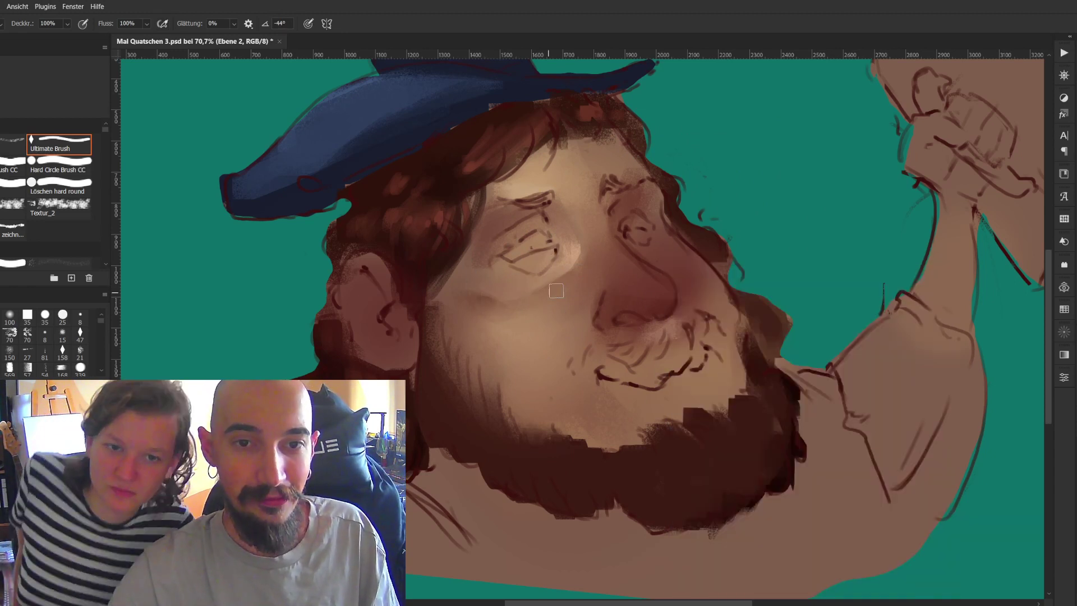
drag(525, 295, 581, 257)
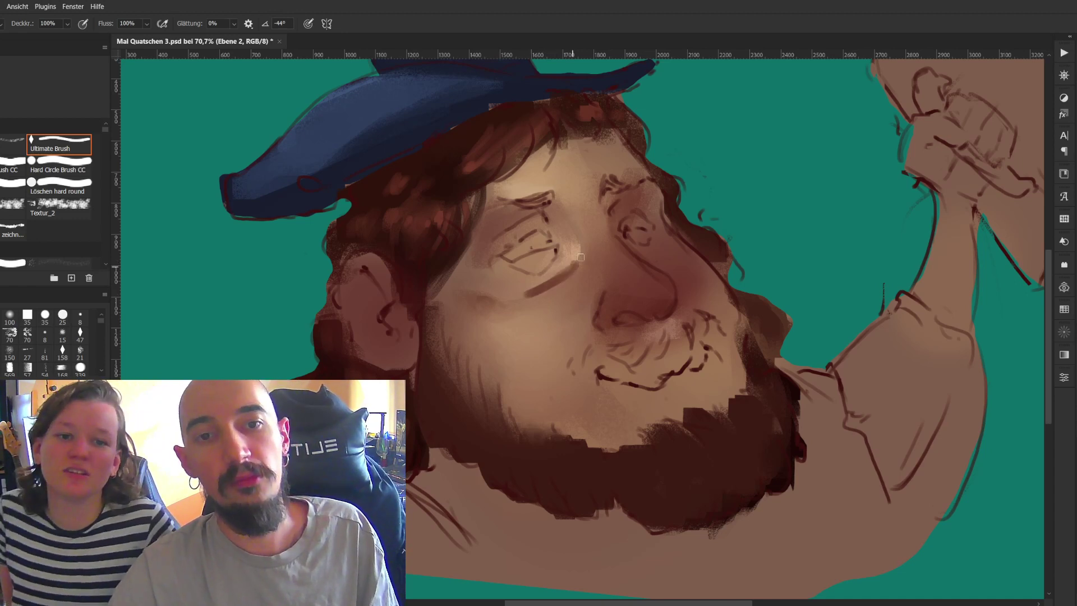
alt+click(543, 297)
drag(531, 297, 563, 269)
drag(526, 302, 552, 285)
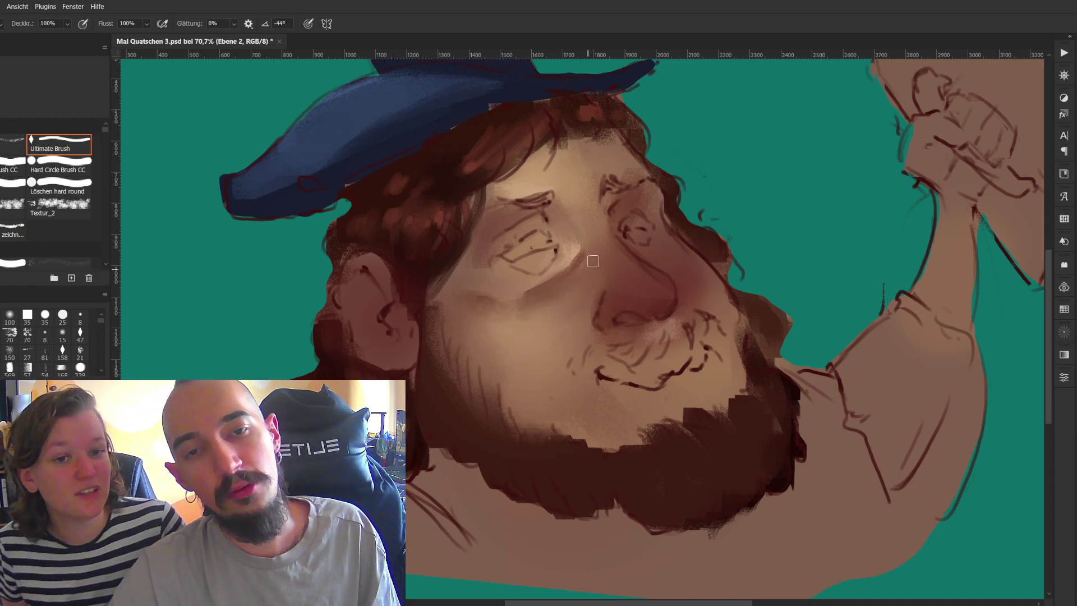
Step: Lighten the near eye bag with a sampled skin tone and smudge it into the surrounding shading
key(r)
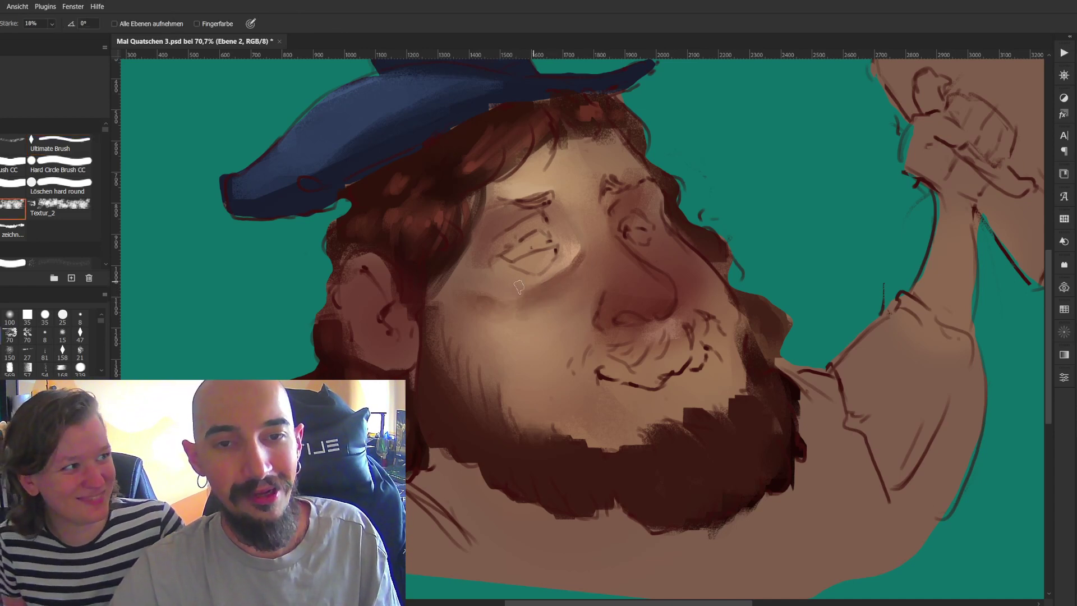
key(b)
alt+click(516, 283)
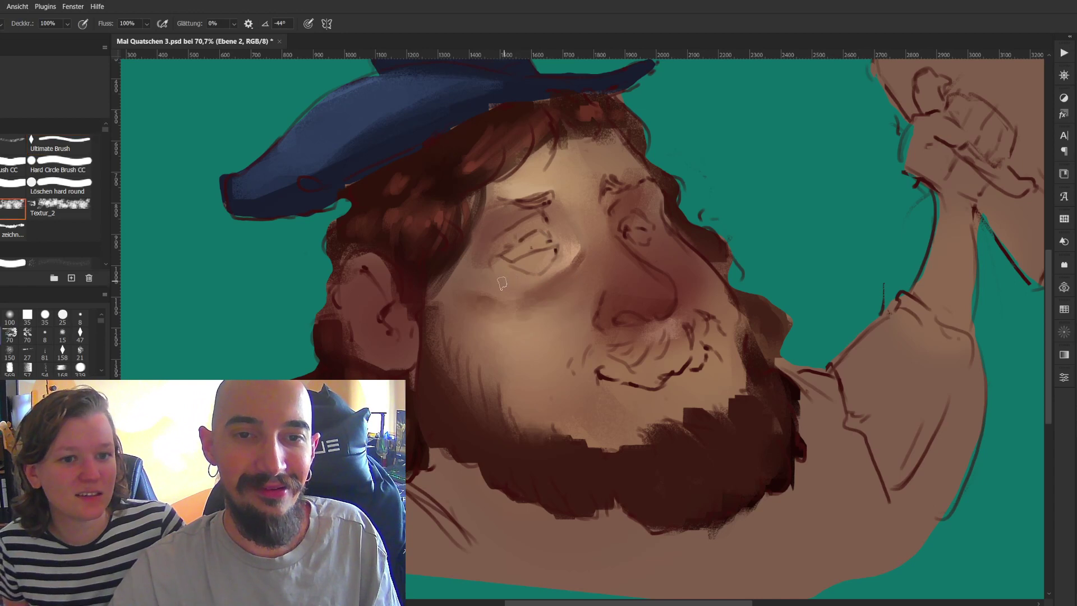
key(r)
key(b)
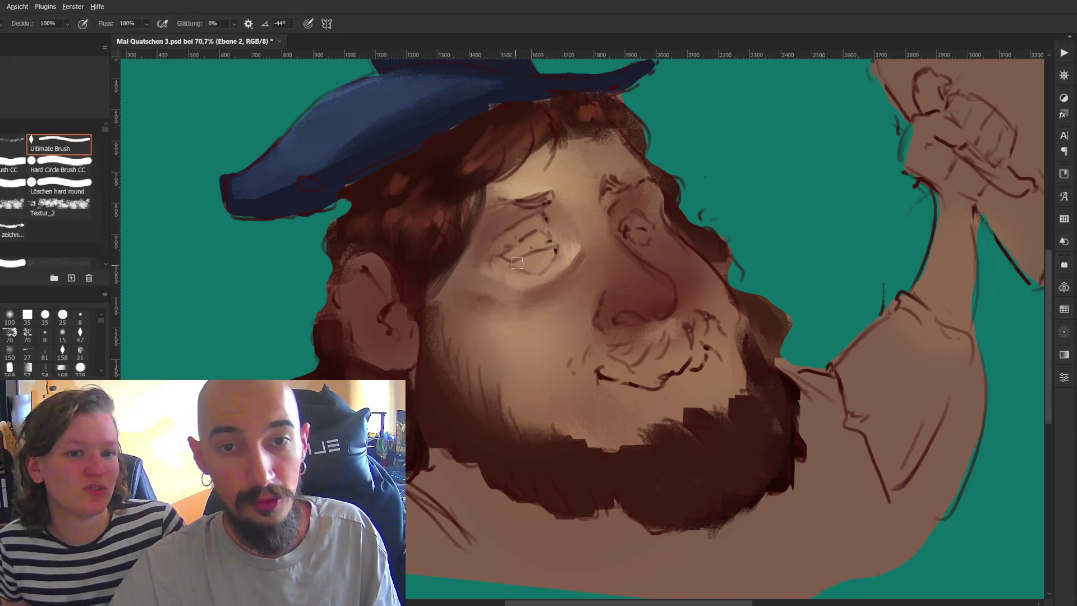
key(r)
key(b)
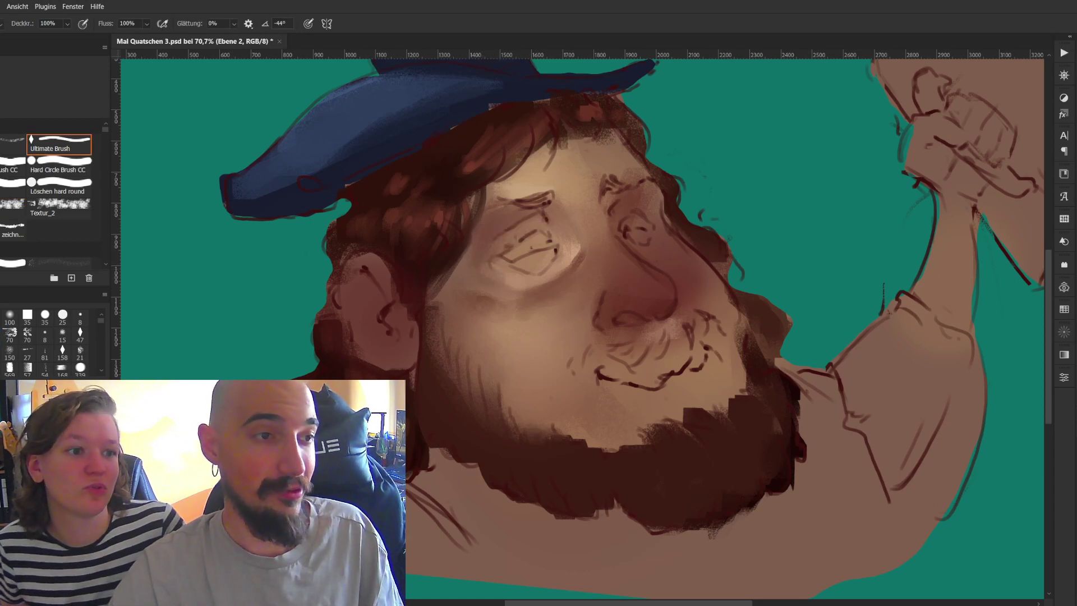
Step: Darken the near eye's upper lid line and paint the white of the eye light grey, undoing the last stroke
drag(547, 208, 545, 216)
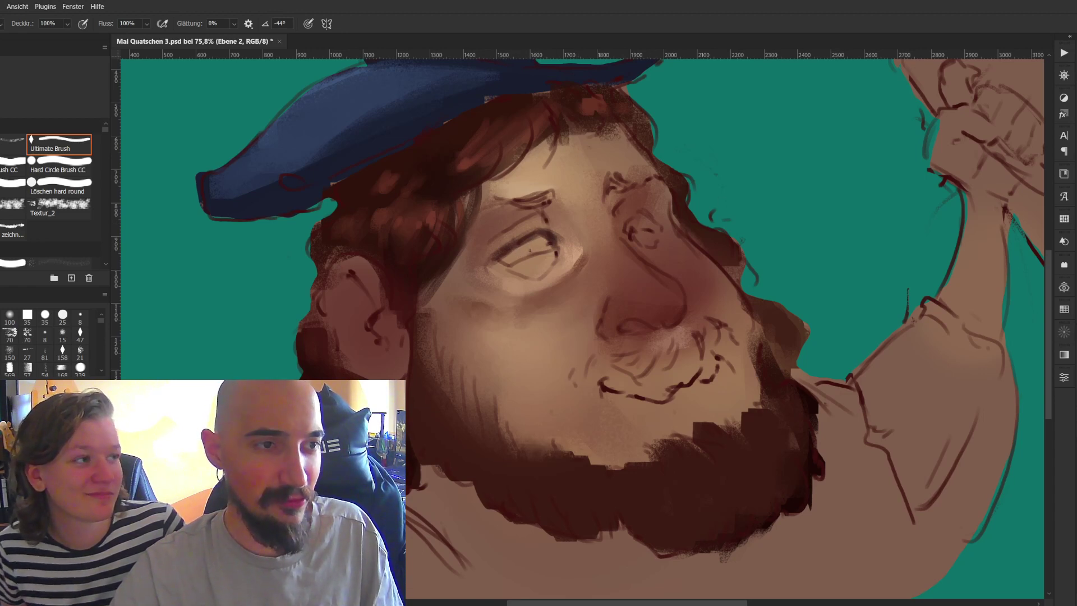
drag(502, 260, 525, 254)
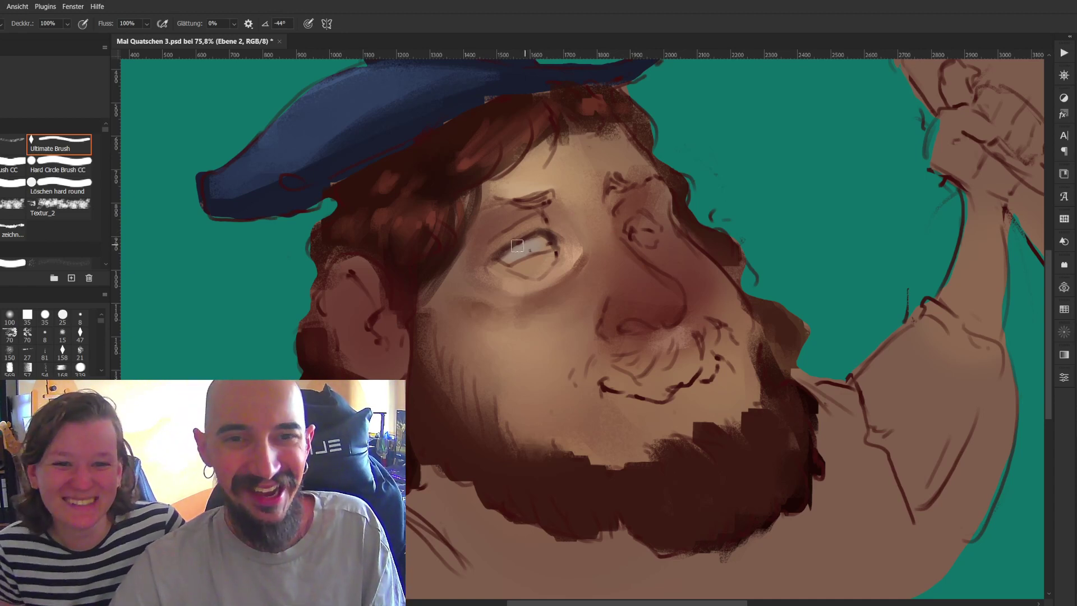
drag(513, 248, 525, 245)
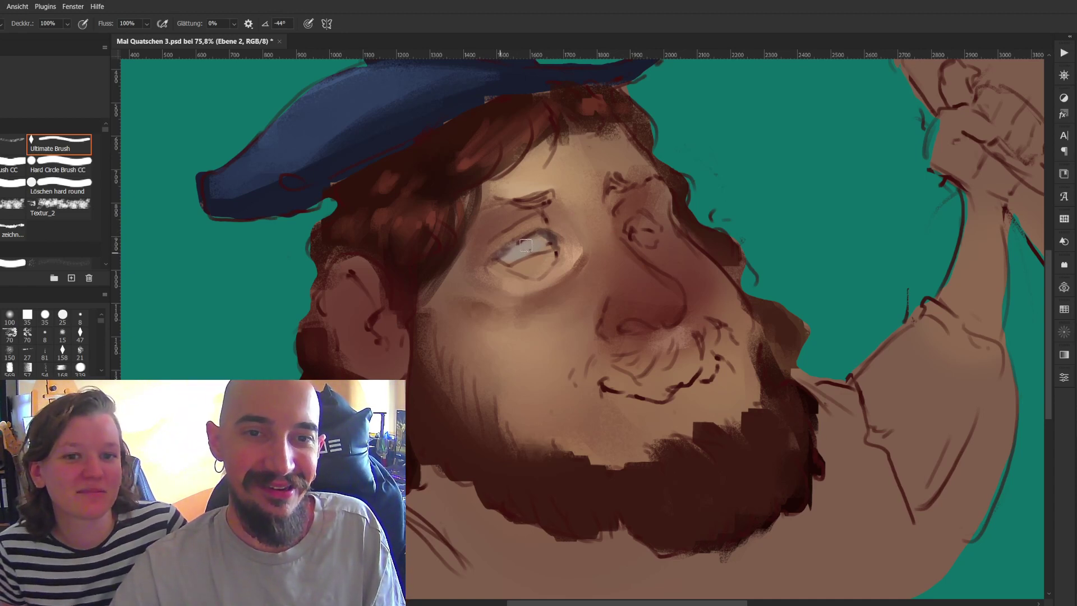
key(ctrl+z)
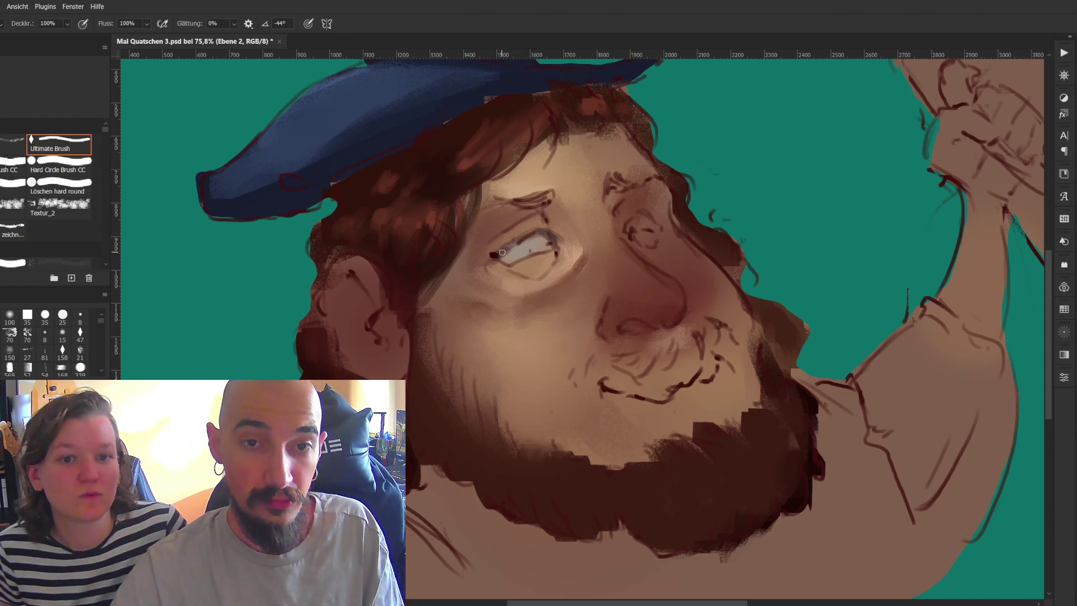
Step: Darken the upper lash line of the bearded man's open eye with brush strokes and mirror the canvas to check the face
drag(494, 254, 533, 229)
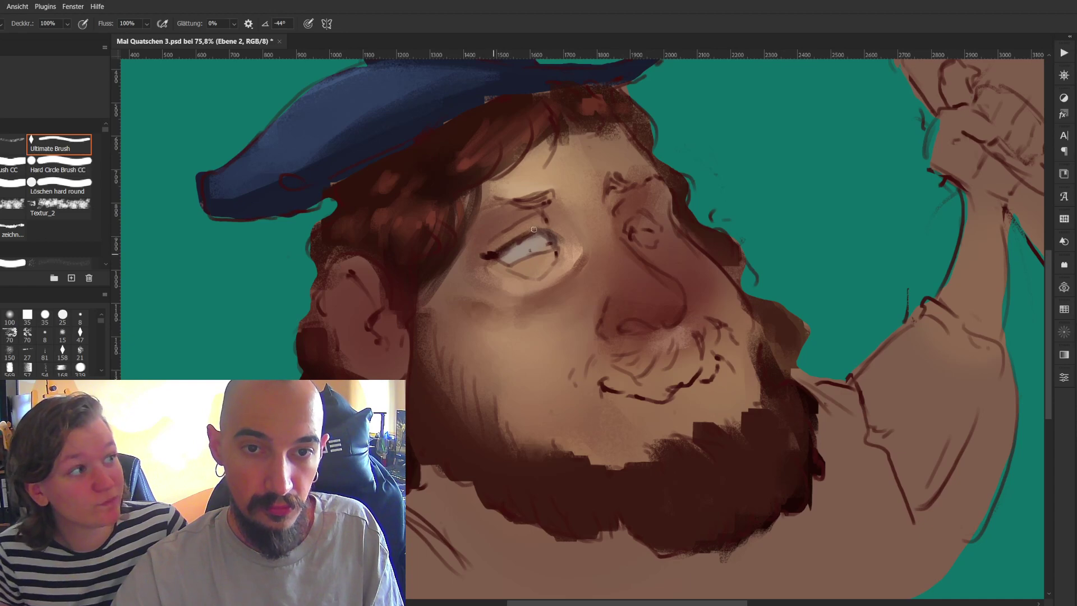
drag(649, 254, 590, 255)
key(ctrl+shift+h)
drag(780, 235, 723, 262)
scroll(635, 281, up, 2)
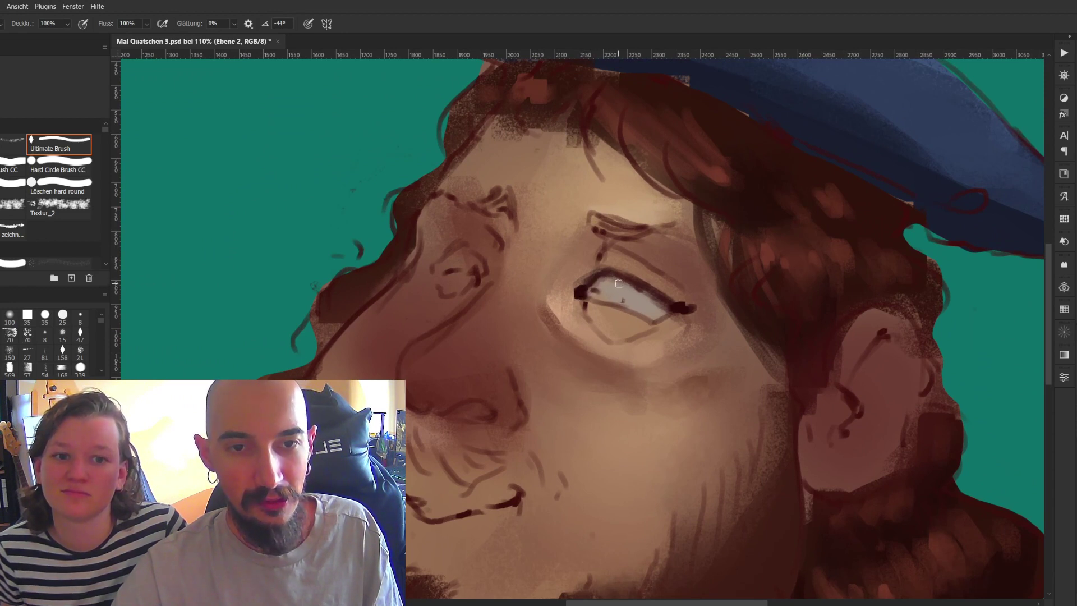
Step: Merge layer Ebene 2 down into Ebene 1 and flip the canvas back to its original orientation
key(ctrl+e)
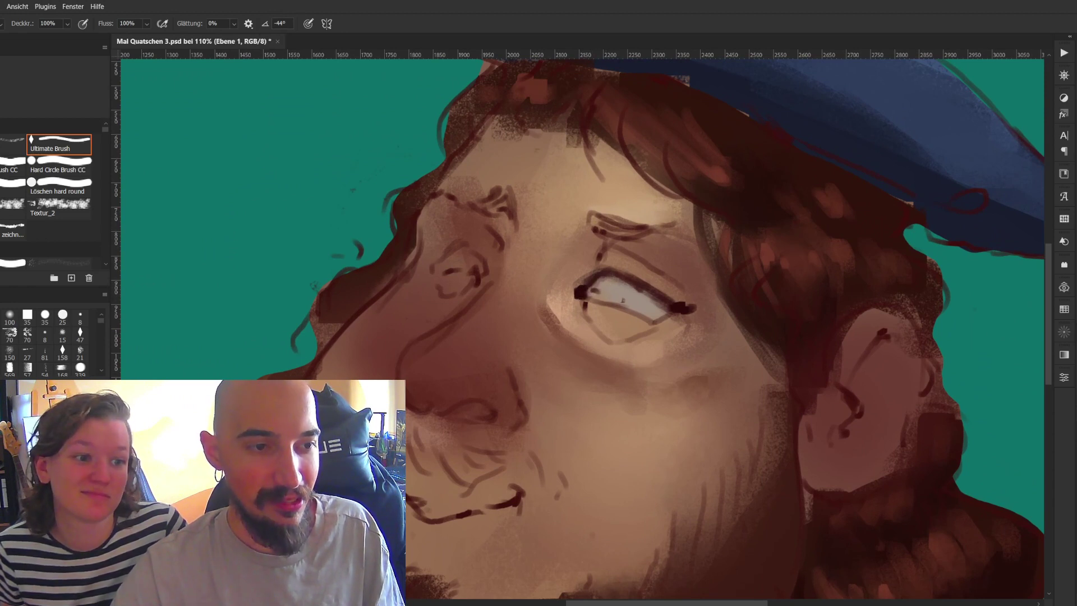
drag(838, 383, 824, 385)
drag(771, 415, 835, 336)
key(ctrl+h)
drag(655, 179, 641, 224)
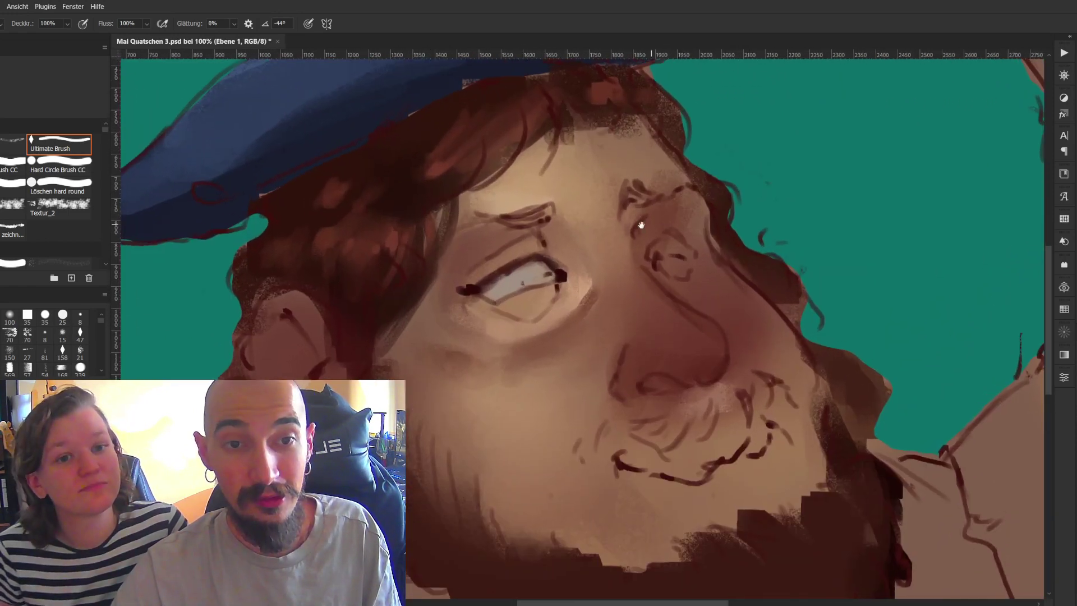
Step: Thin the lash line at the eye's outer corner and paint a blue-grey shadow across the upper eyeball
mouse_move(481, 283)
mouse_down()
mouse_move(460, 287)
mouse_move(481, 277)
mouse_up()
alt+click(480, 288)
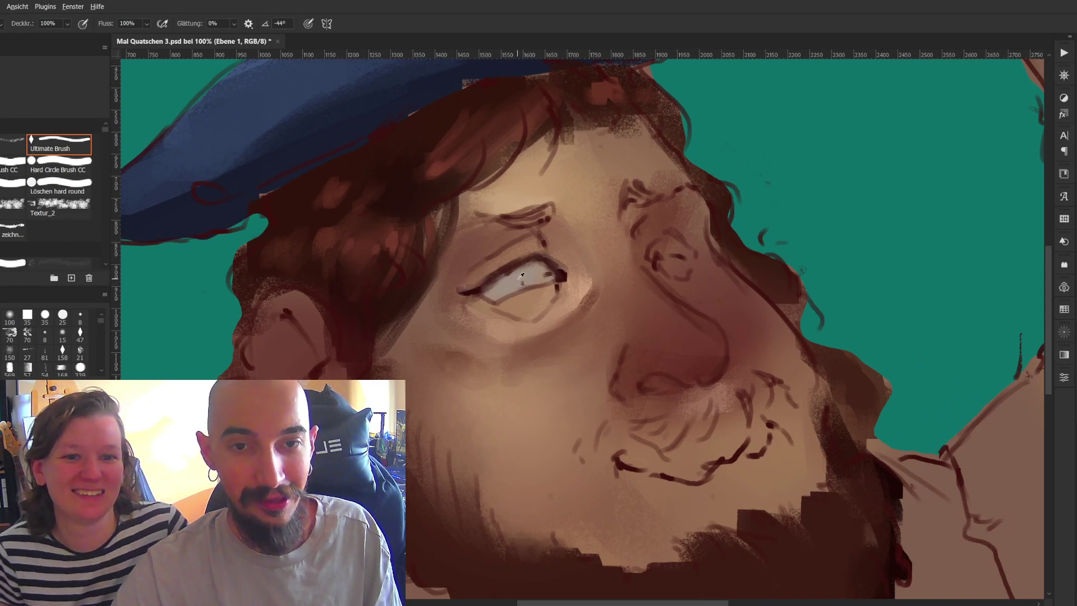
mouse_move(495, 290)
mouse_down()
mouse_move(562, 274)
mouse_move(524, 270)
mouse_move(547, 268)
mouse_up()
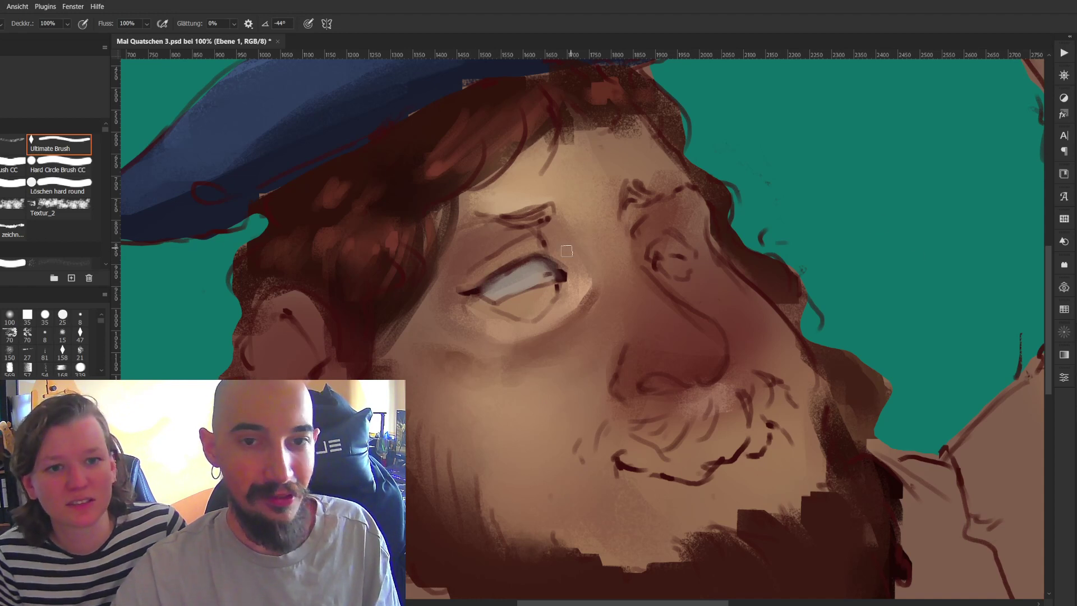
mouse_move(480, 286)
mouse_down()
mouse_move(537, 266)
mouse_move(574, 274)
mouse_move(493, 278)
mouse_move(533, 268)
mouse_up()
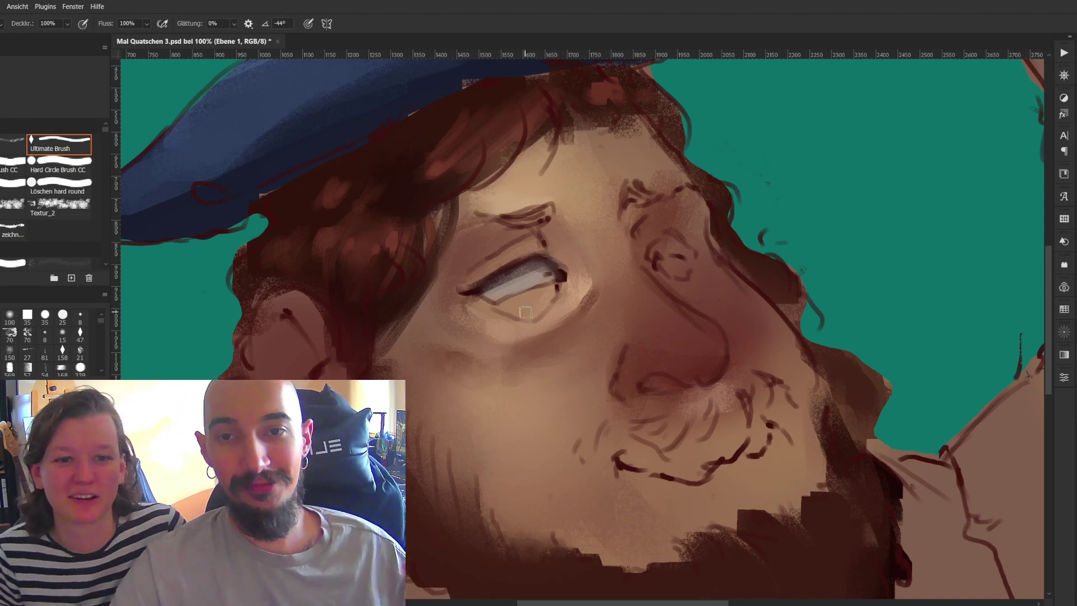
mouse_move(606, 266)
mouse_down()
mouse_move(593, 259)
mouse_move(620, 281)
mouse_move(602, 255)
mouse_up()
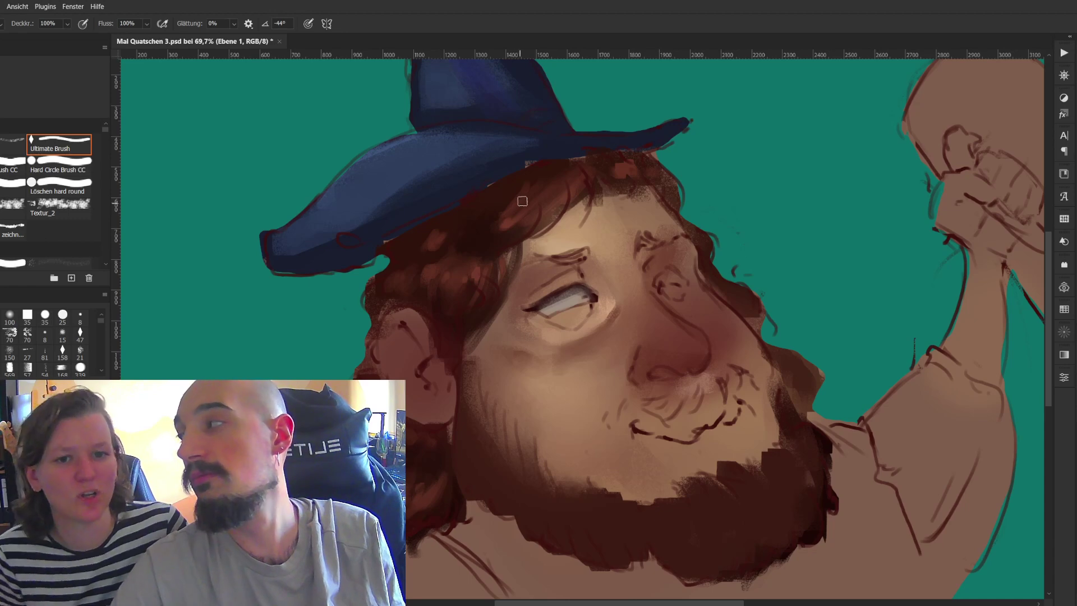
Step: Rework the eye's inner corner and upper lid edge using colours sampled from the eye and surrounding skin
alt+click(597, 306)
drag(595, 301, 613, 301)
alt+click(571, 294)
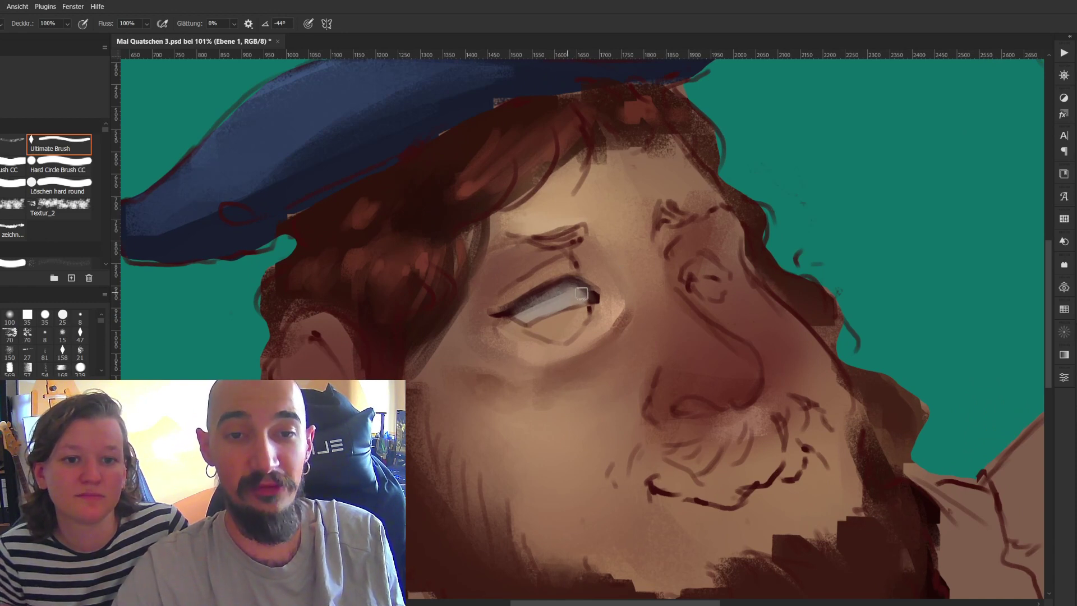
mouse_move(518, 313)
mouse_down()
mouse_move(538, 309)
mouse_move(520, 307)
mouse_up()
alt+click(547, 286)
drag(593, 293, 584, 275)
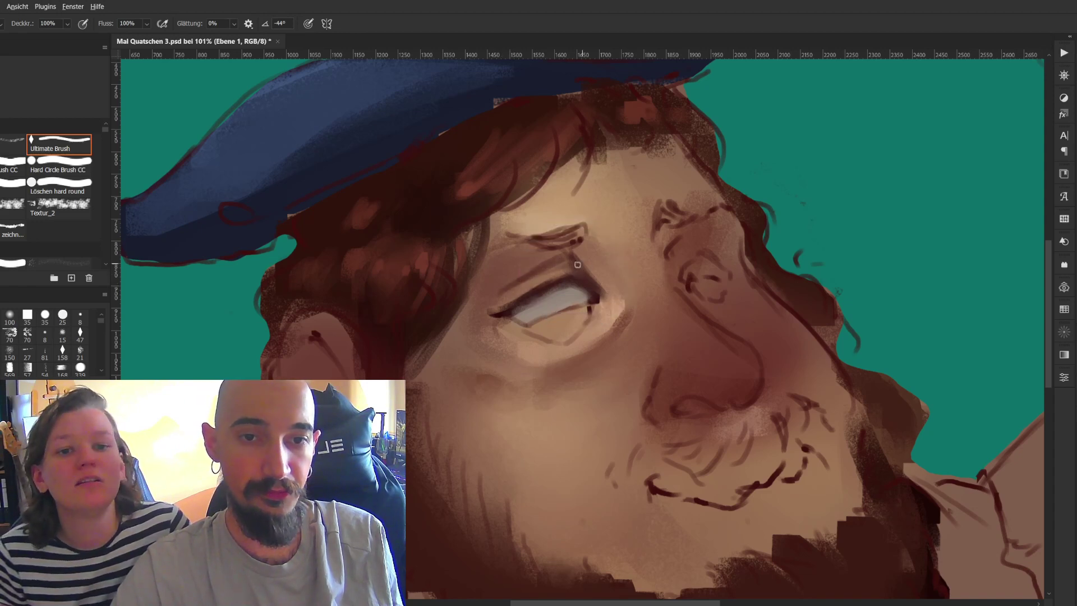
Step: Paint the eyebrow above the open eye as a solid brown shape, undoing a stray stroke
drag(510, 242, 584, 229)
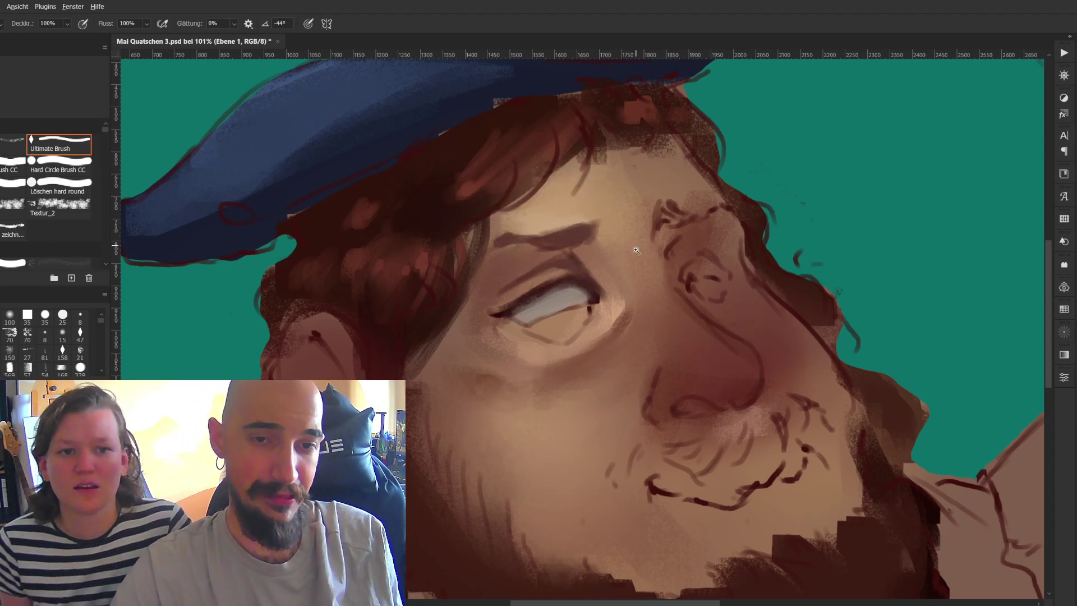
drag(663, 338, 655, 340)
drag(636, 298, 695, 322)
key(ctrl+z)
mouse_move(712, 366)
mouse_down()
mouse_move(666, 271)
mouse_move(625, 320)
mouse_up()
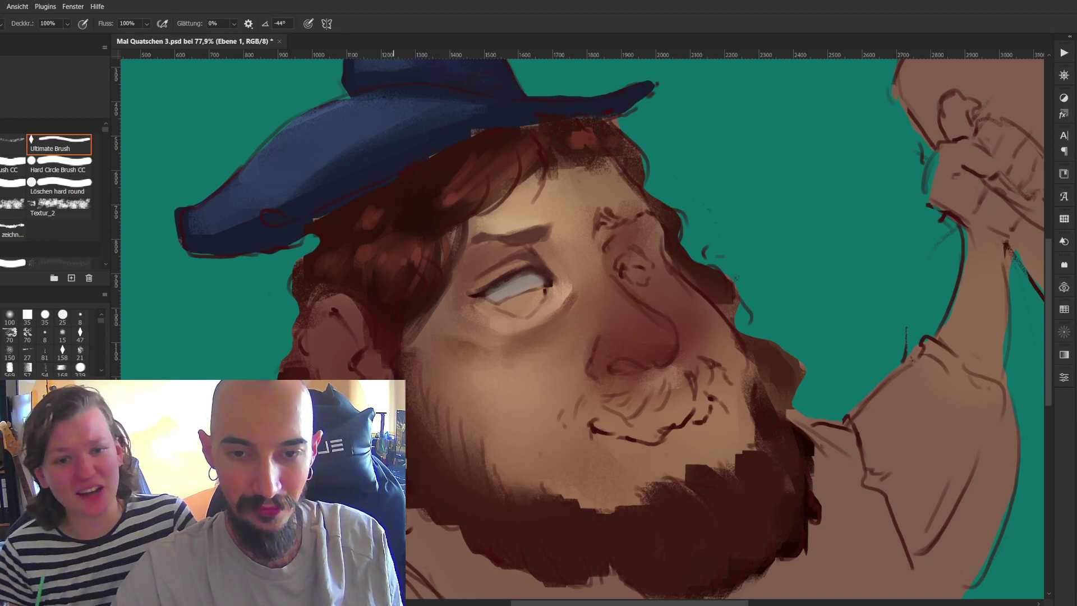
Step: Extend the beard's edge along the cheek and neck with dark brown strokes and save the document
mouse_move(426, 500)
mouse_down()
mouse_move(463, 535)
mouse_move(505, 558)
mouse_up()
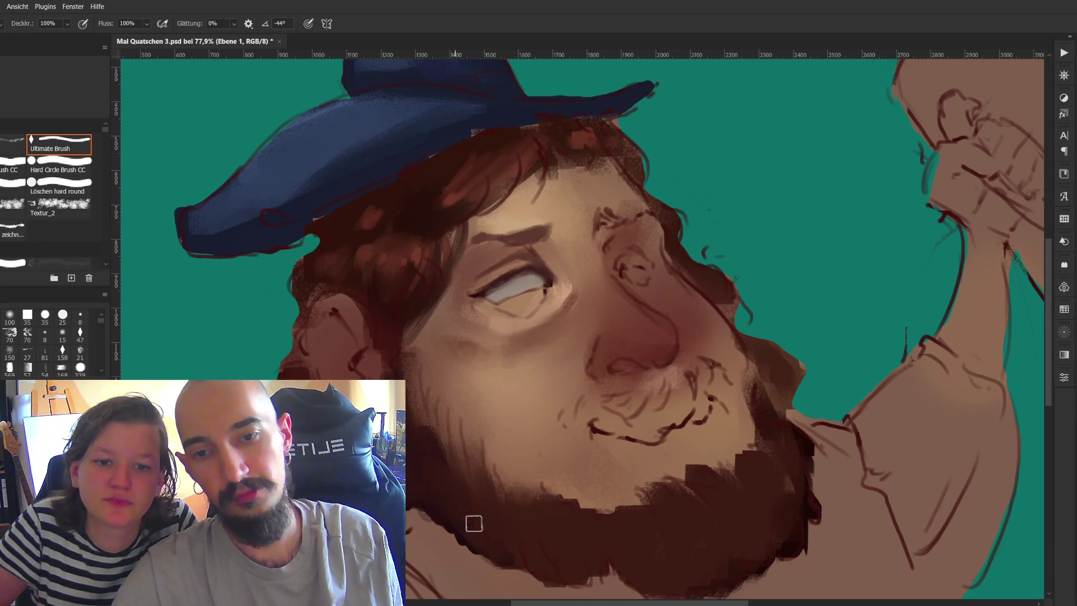
drag(608, 493, 602, 449)
drag(567, 435, 622, 432)
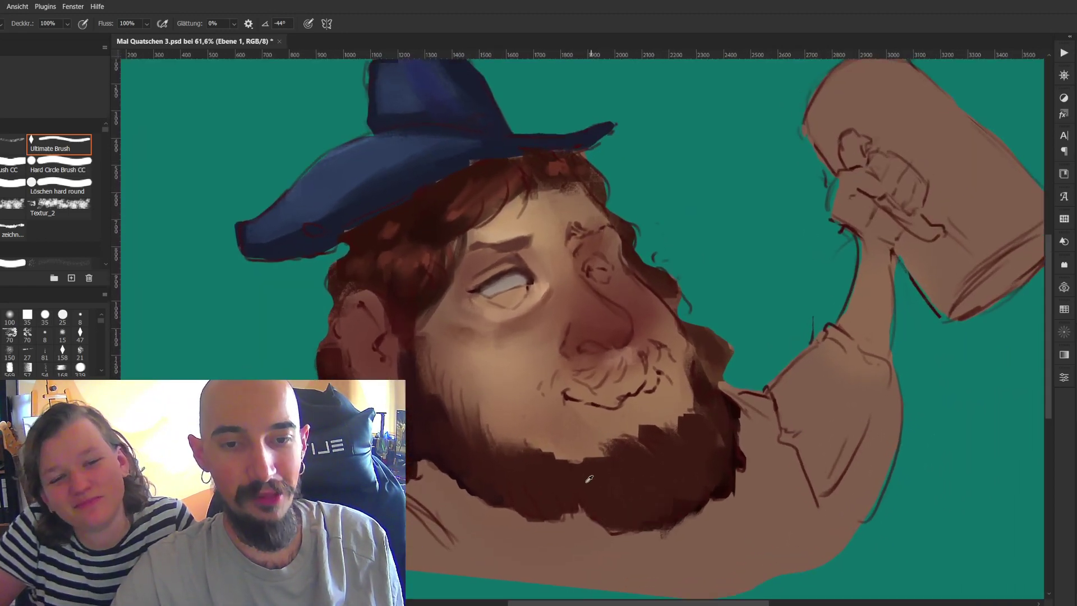
alt+click(491, 485)
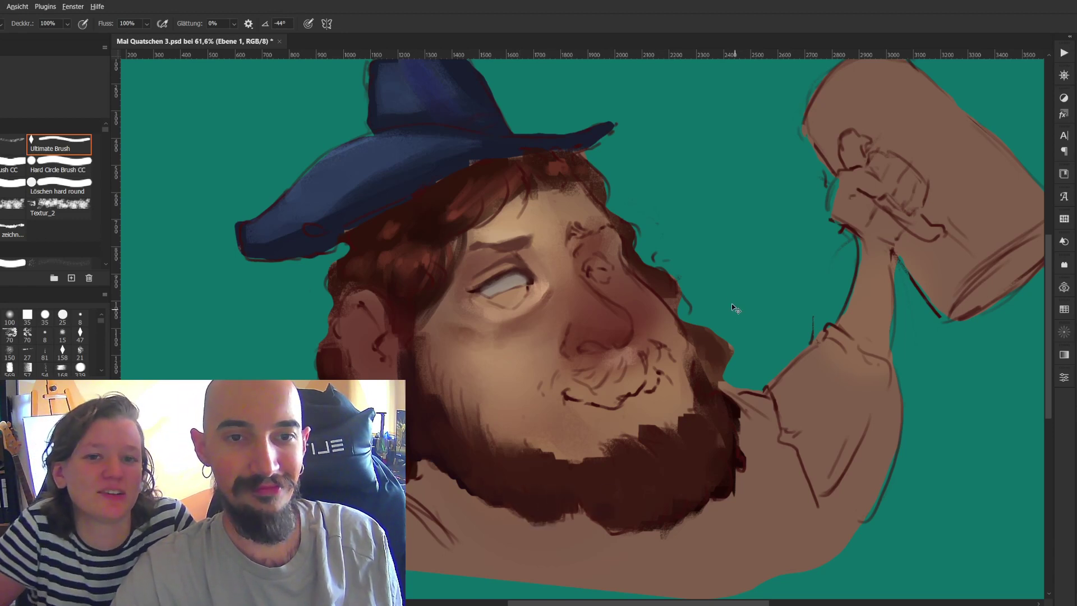
key(ctrl+s)
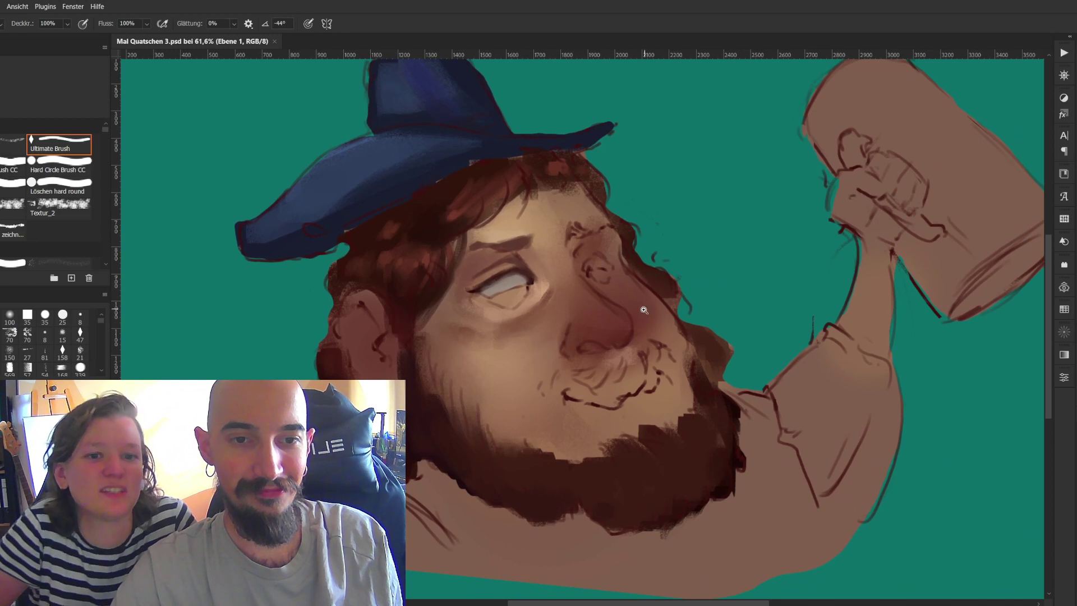
Step: Block in the moustache beneath the nose with dark brown strokes and fill the nostril with a darker tone
click(554, 384)
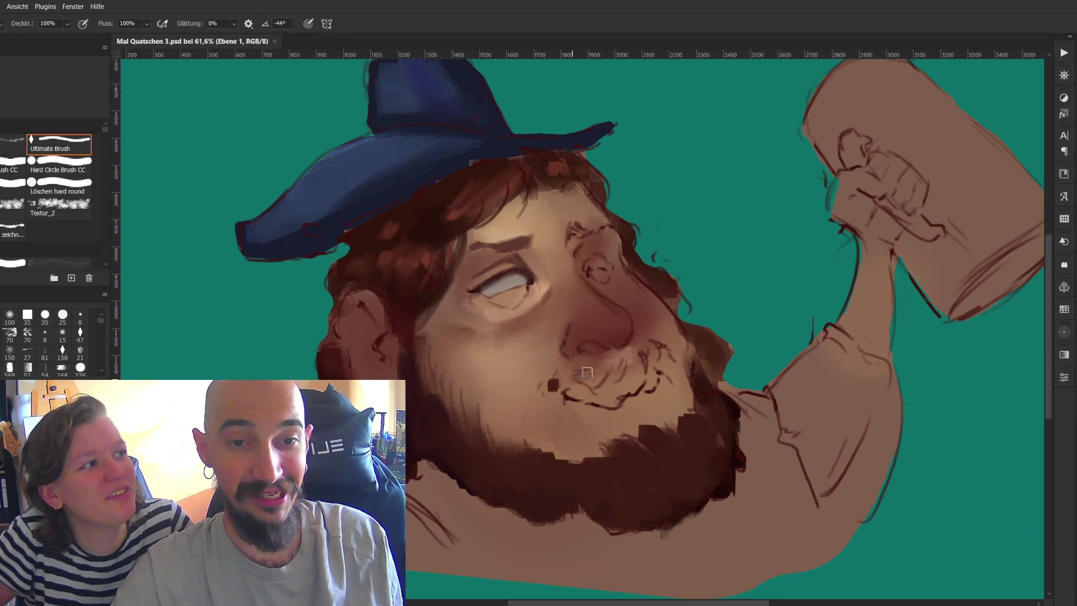
mouse_move(587, 372)
mouse_down()
mouse_move(612, 351)
mouse_move(612, 380)
mouse_move(630, 359)
mouse_move(627, 329)
mouse_move(643, 355)
mouse_move(646, 345)
mouse_move(645, 368)
mouse_move(651, 353)
mouse_move(587, 367)
mouse_move(578, 387)
mouse_up()
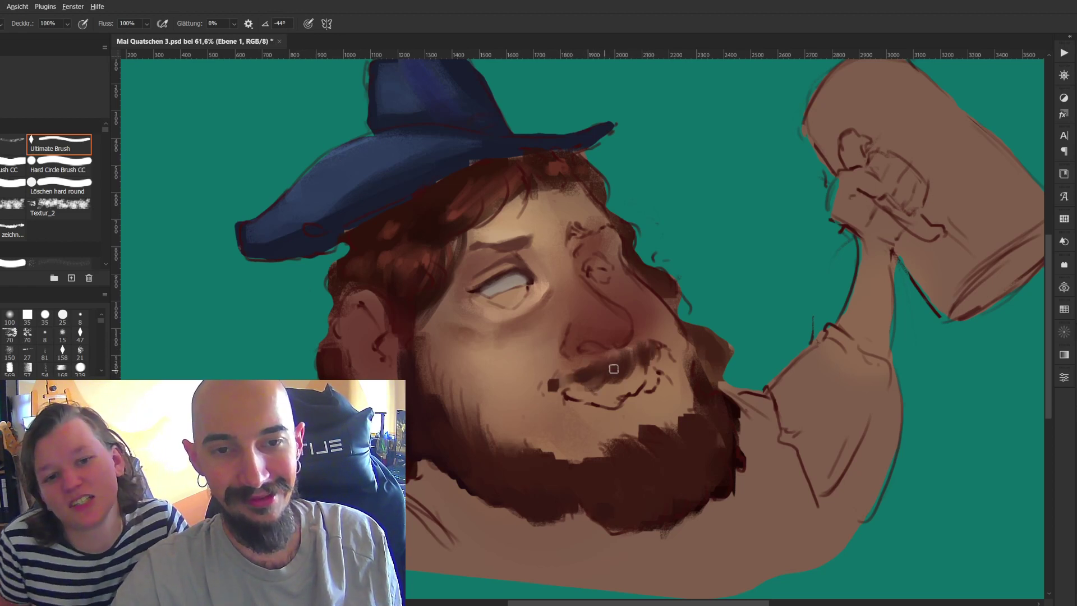
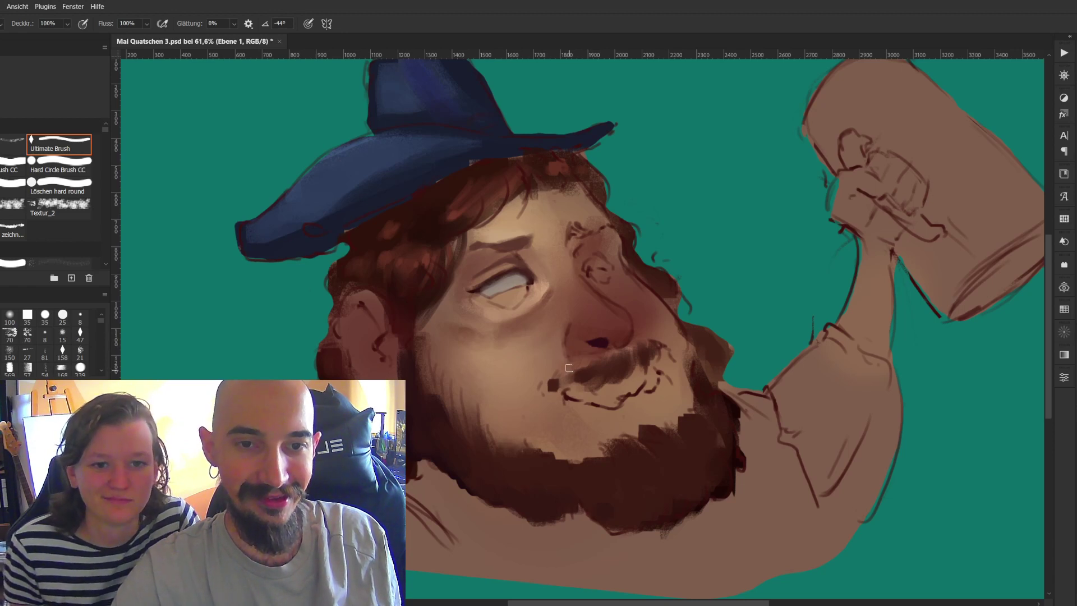
key(r)
key(b)
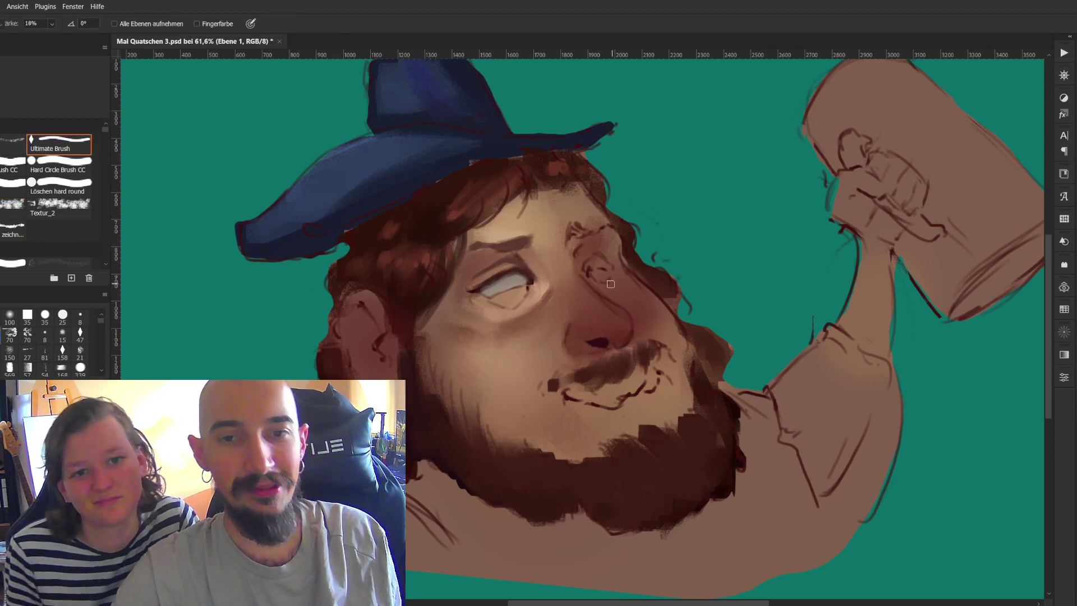
Step: Paint the lower eyelid over its sketch lines with sampled reddish skin tones
alt+click(471, 340)
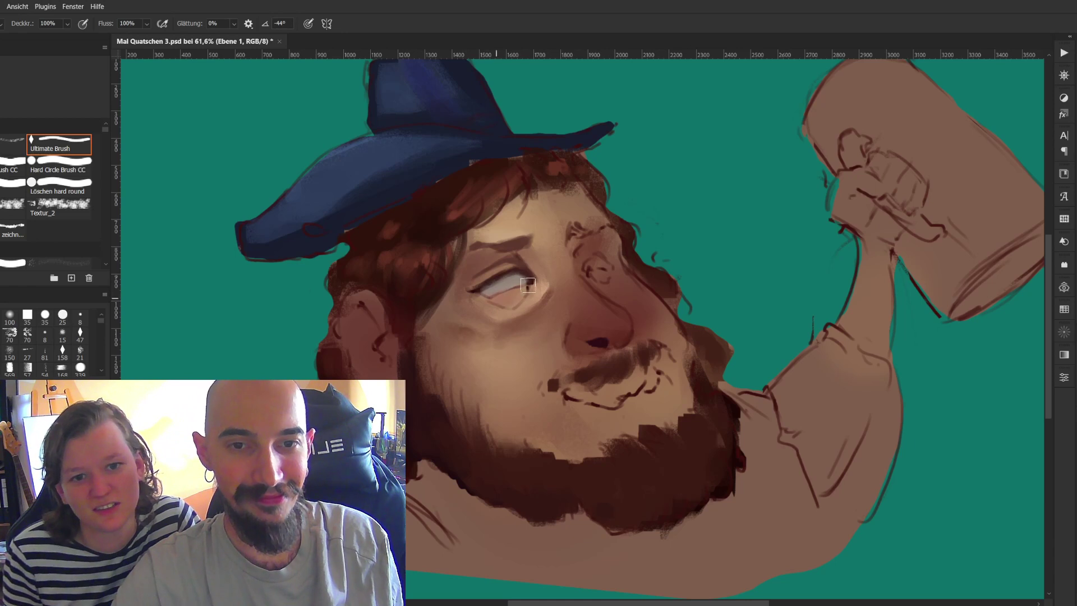
alt+click(507, 299)
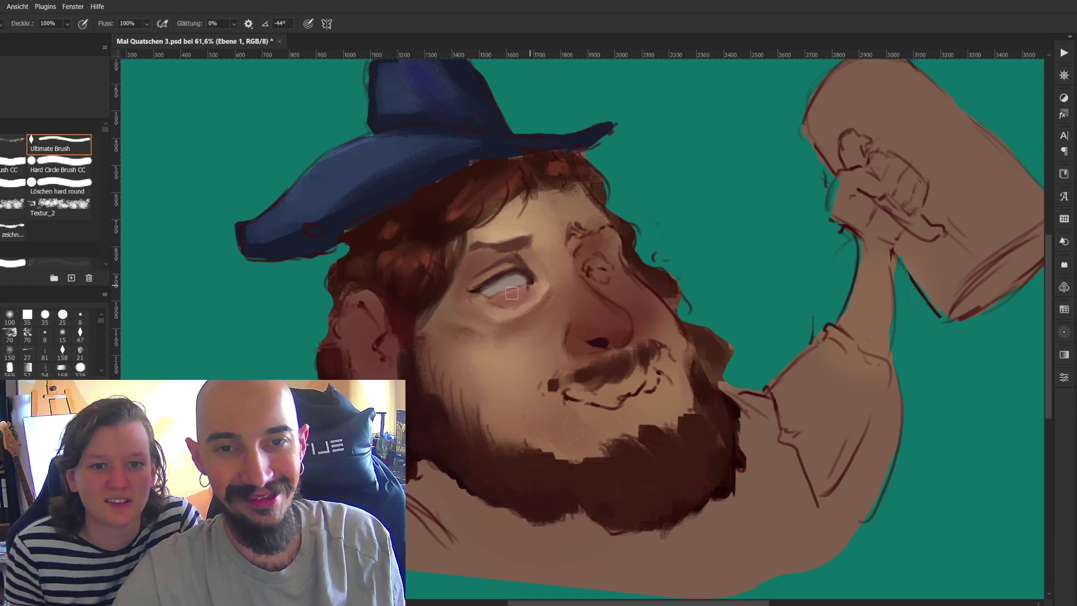
scroll(505, 294, up, 3)
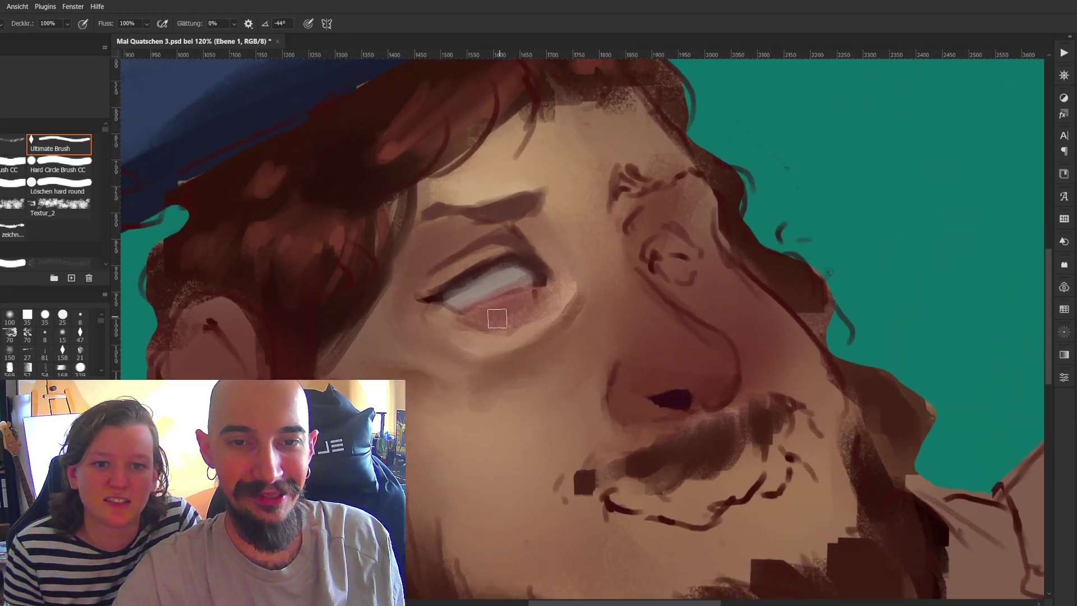
alt+click(530, 321)
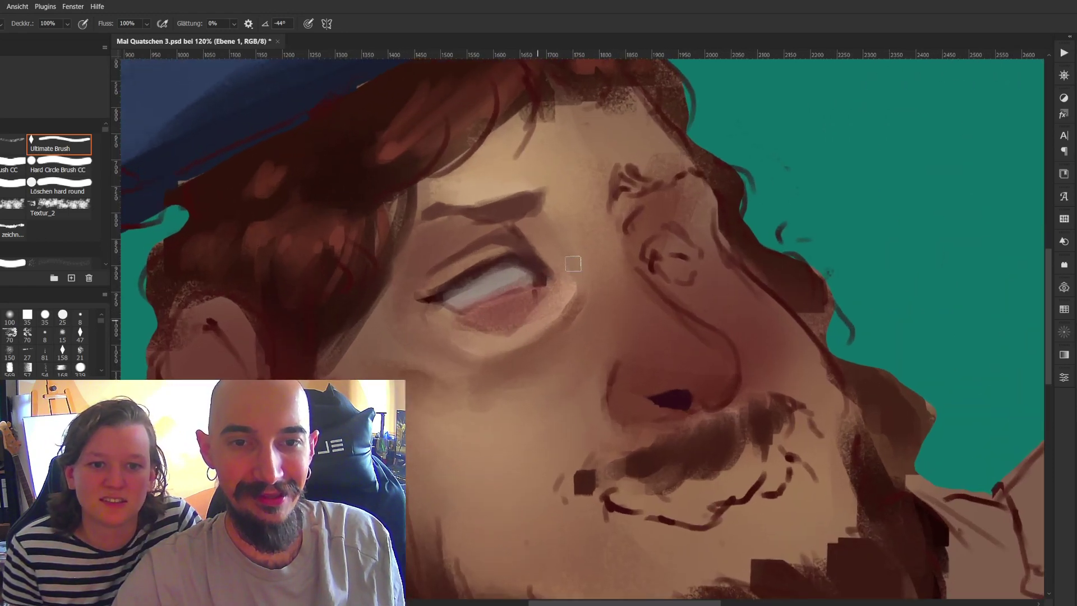
alt+click(512, 299)
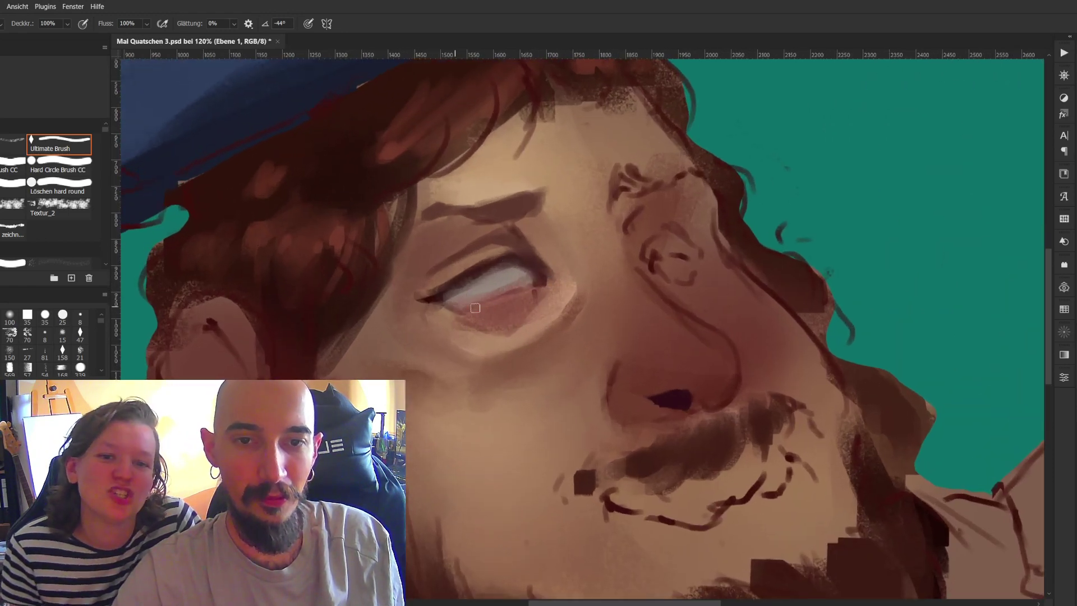
Step: Extend the eye white downward and refine the lower lid's edge with sampled grey and skin tones
mouse_move(527, 291)
mouse_down()
mouse_move(473, 304)
mouse_move(486, 304)
mouse_up()
alt+click(489, 288)
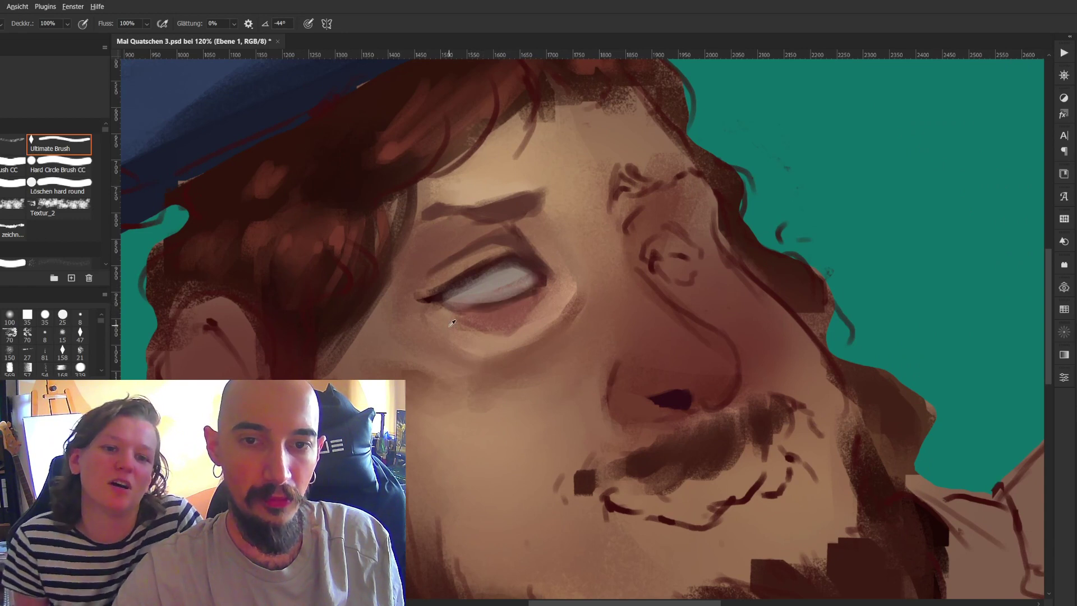
alt+click(498, 316)
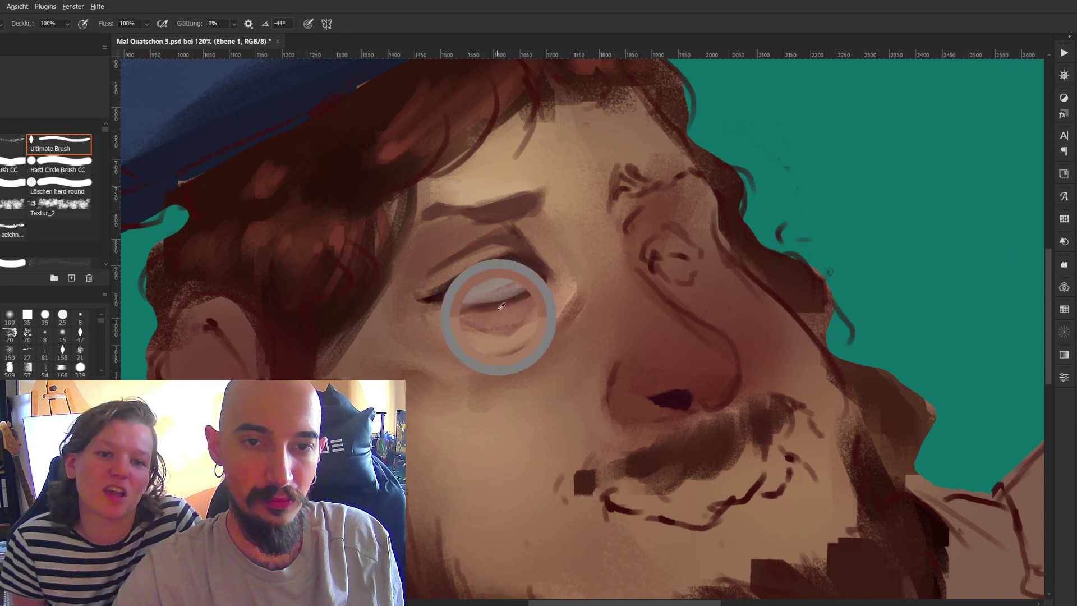
scroll(587, 301, down, 5)
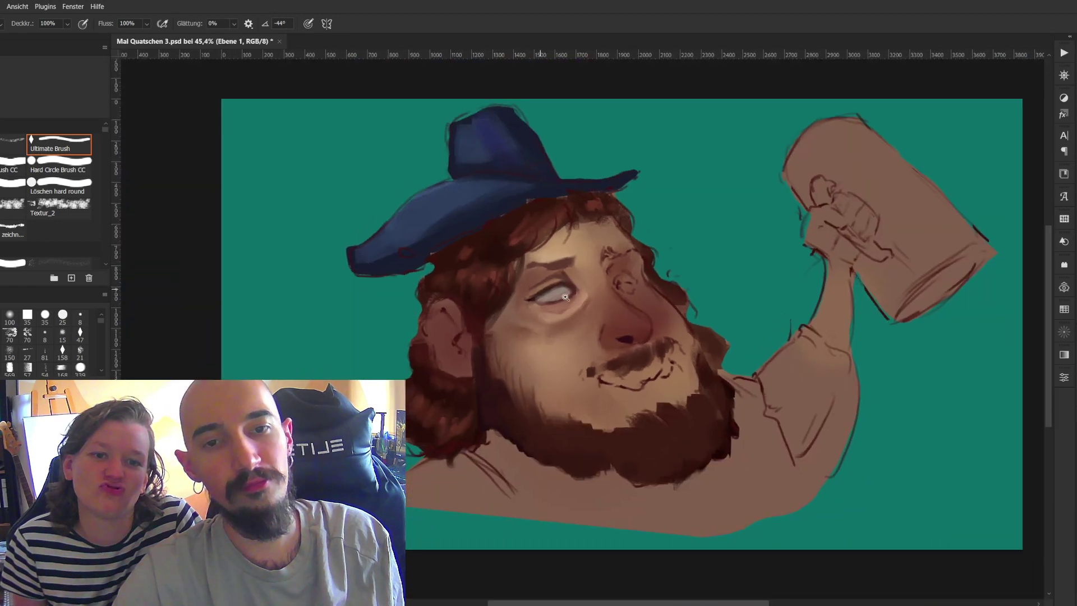
scroll(553, 295, up, 3)
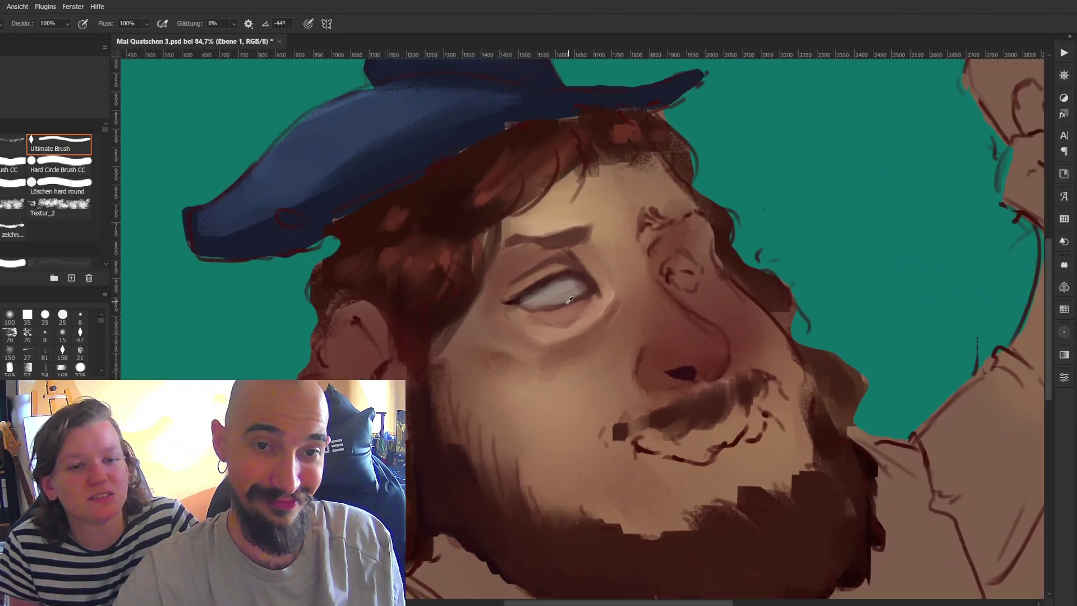
Step: Add a small white highlight to the eyeball and clean up the eye's inner corner with sampled colours
alt+click(572, 300)
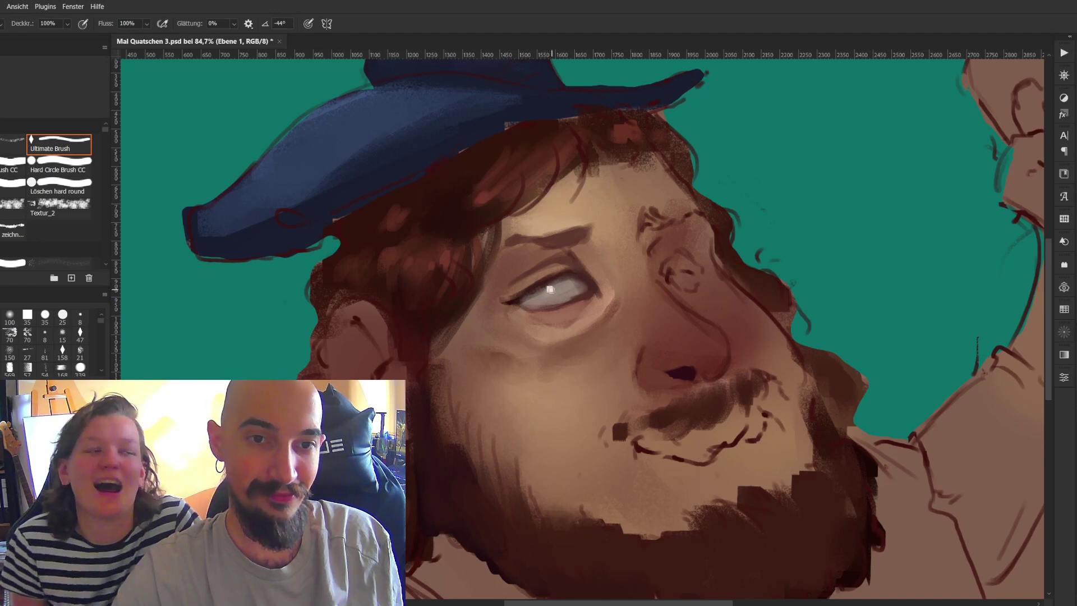
drag(675, 266, 723, 262)
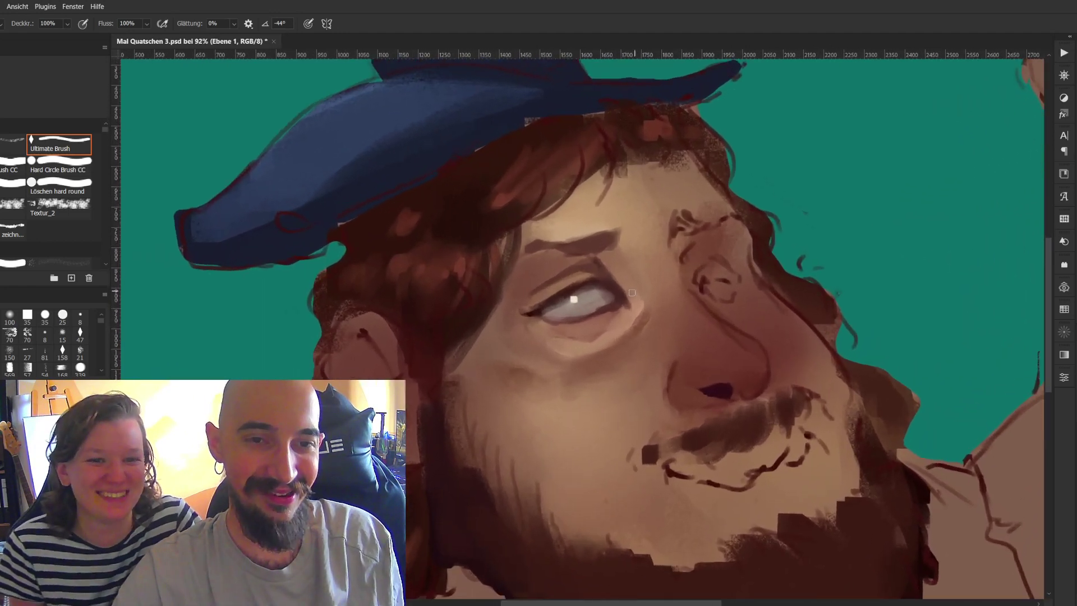
alt+click(610, 284)
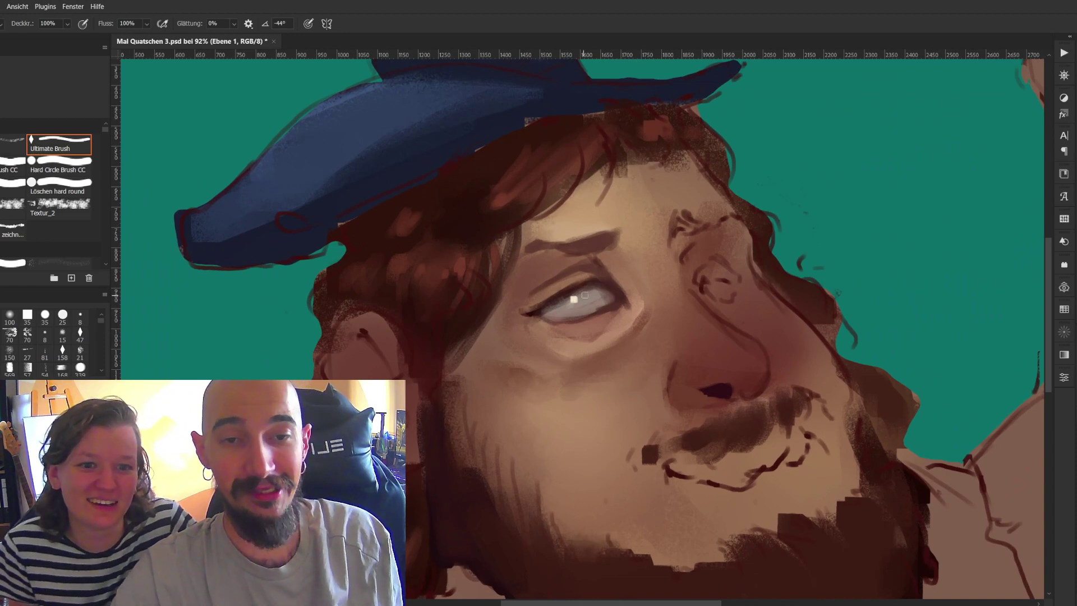
Step: Paint a dark iris and pupil around the highlight in the open eye
scroll(585, 295, up, 2)
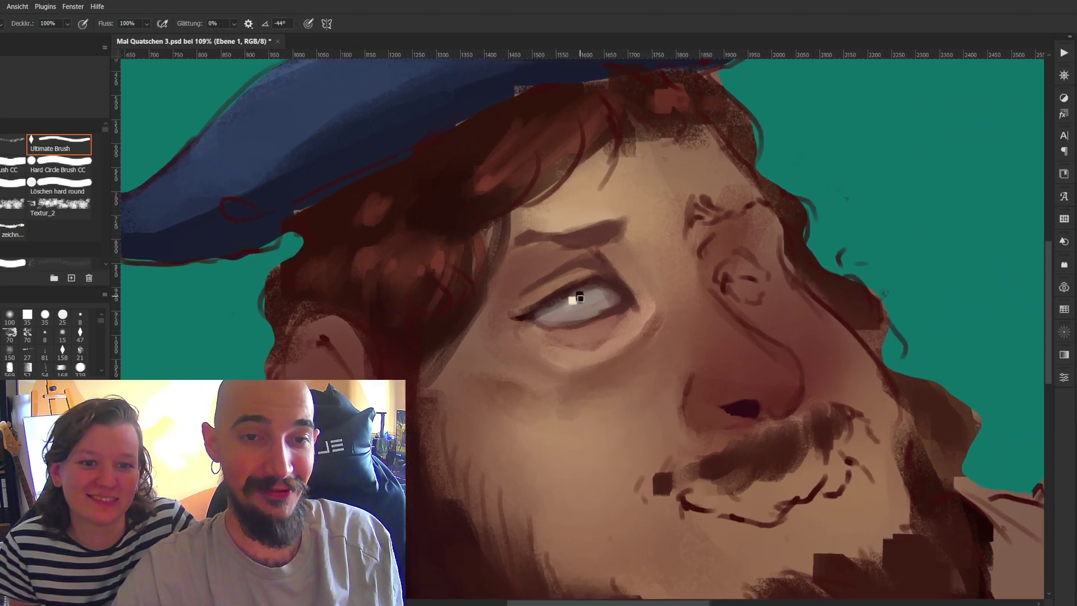
mouse_move(574, 303)
mouse_down()
mouse_move(564, 301)
mouse_move(568, 309)
mouse_move(581, 290)
mouse_move(560, 309)
mouse_move(585, 300)
mouse_up()
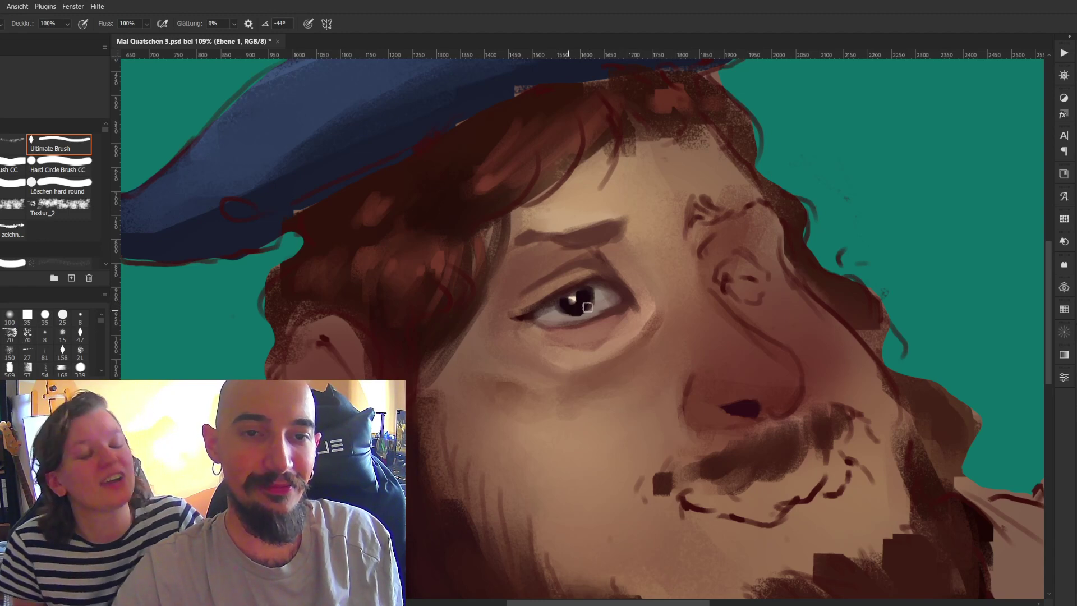
scroll(589, 297, down, 6)
scroll(677, 296, up, 4)
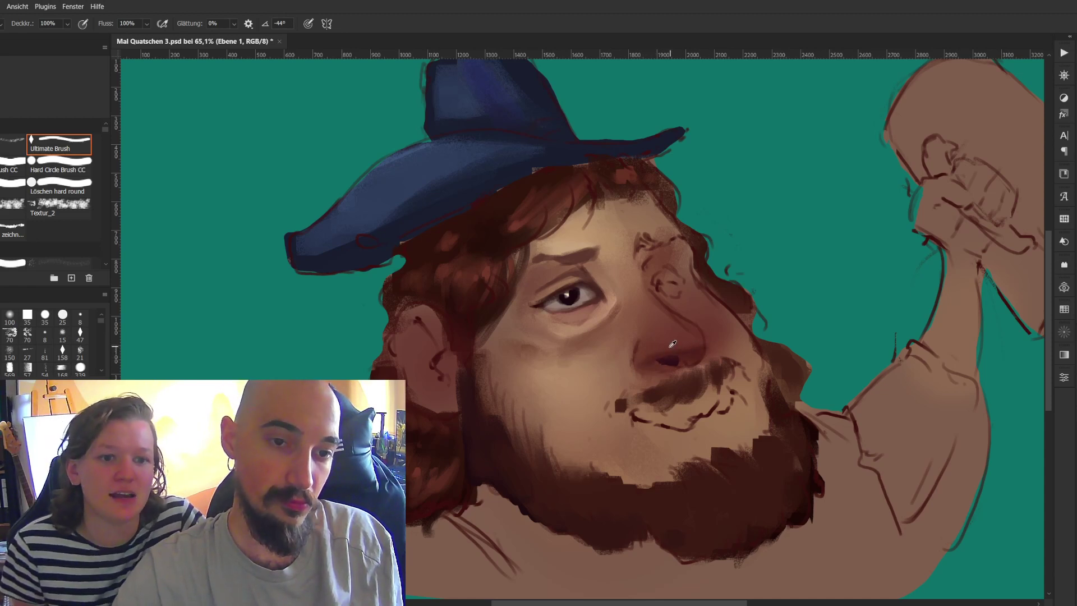
Step: Save the document and touch up the reddish shading on the tip of the nose
key(r)
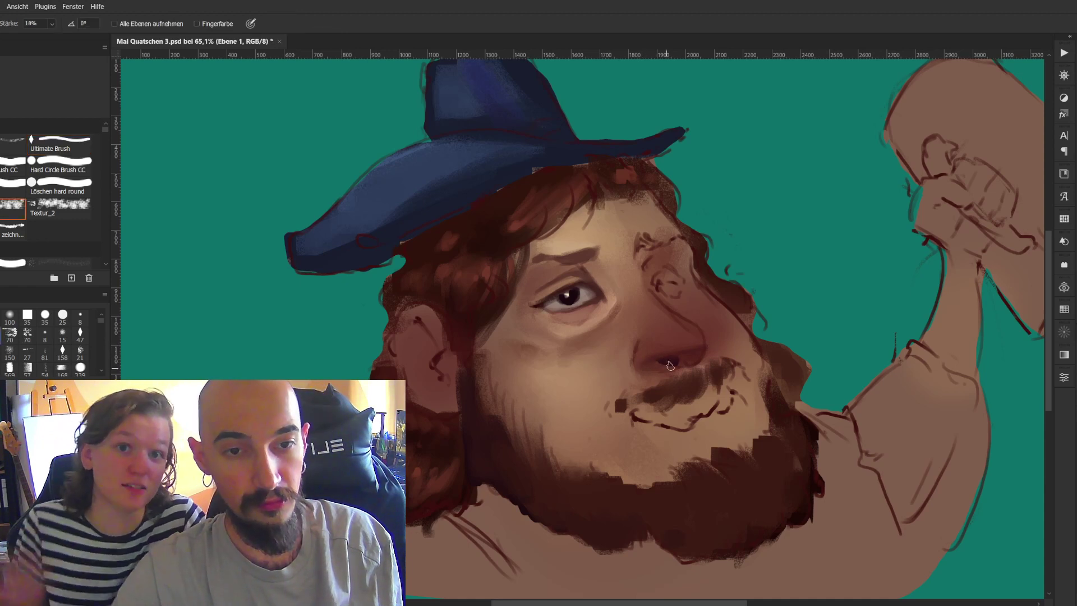
key(b)
key(ctrl+s)
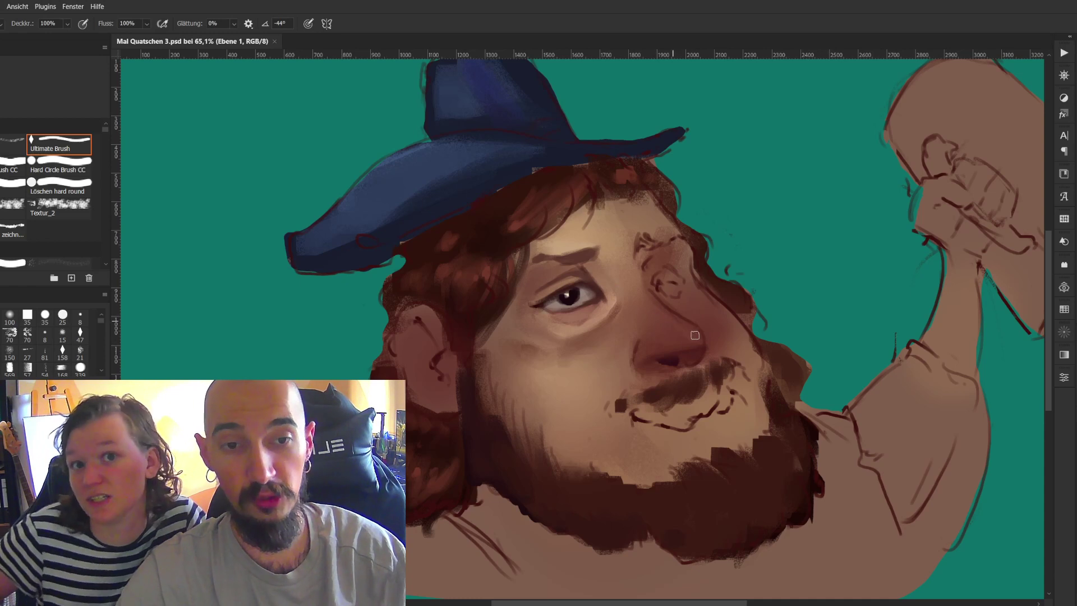
drag(687, 350, 689, 348)
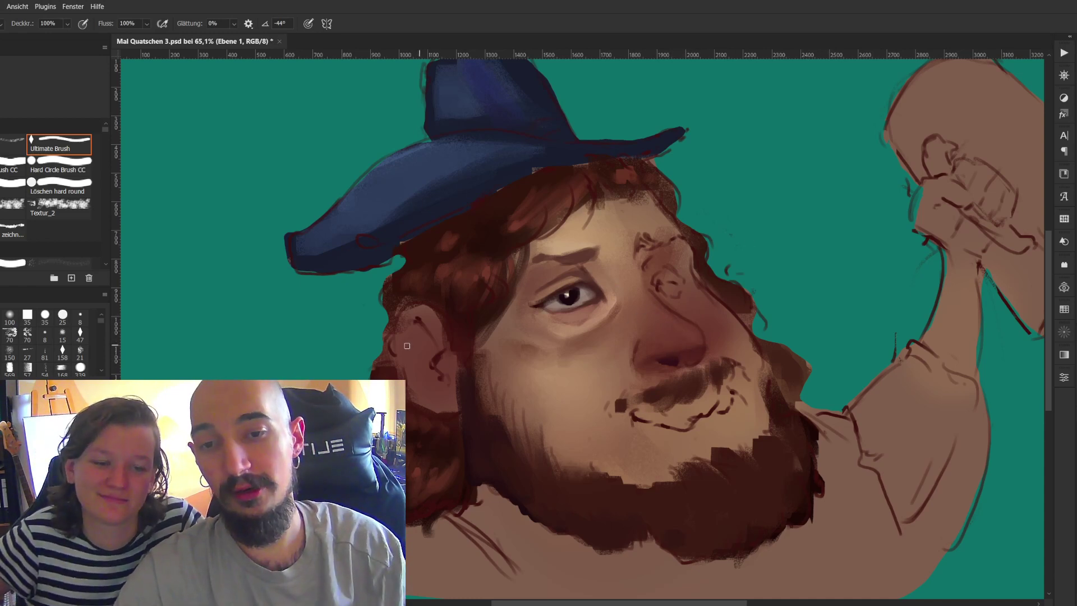
Step: Darken the outer edge of the hair around the ear with dark brown, including a tone sampled from the nostril
mouse_move(386, 340)
mouse_down()
mouse_move(420, 411)
mouse_move(442, 421)
mouse_move(427, 410)
mouse_up()
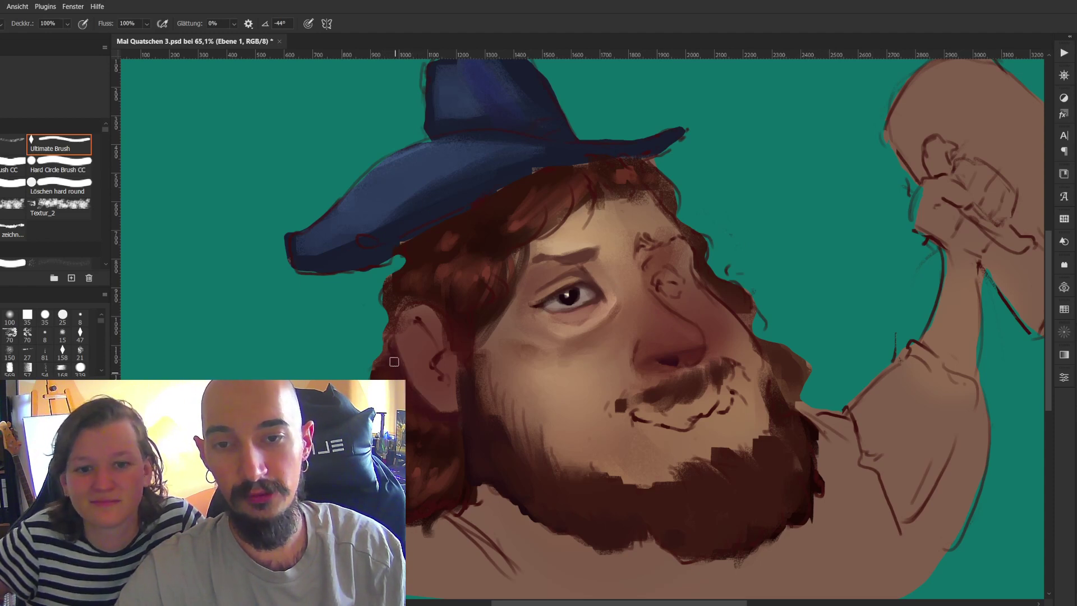
alt+click(681, 352)
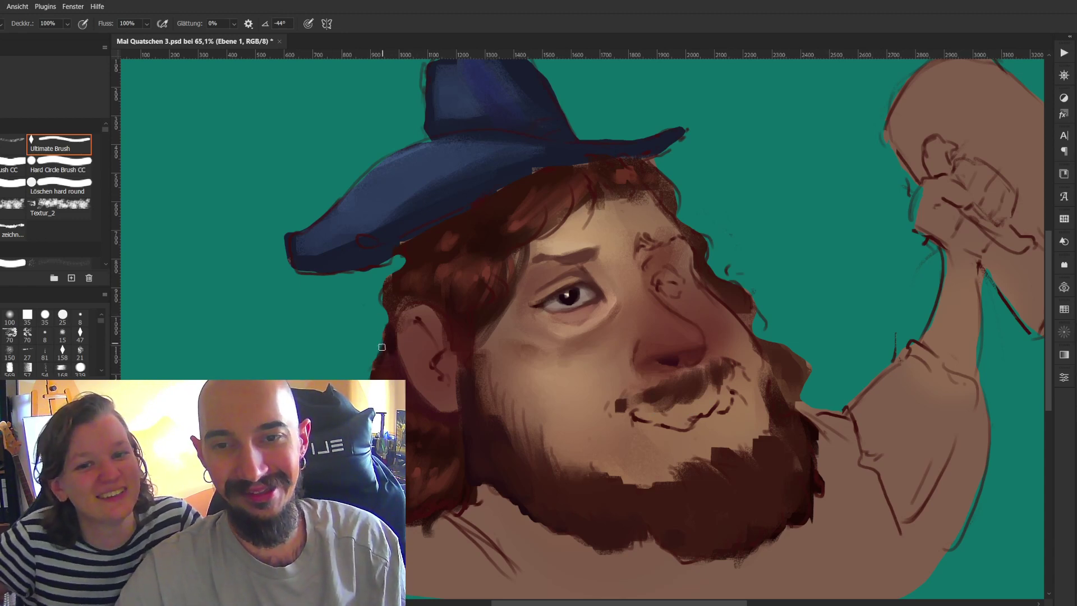
drag(395, 318, 429, 283)
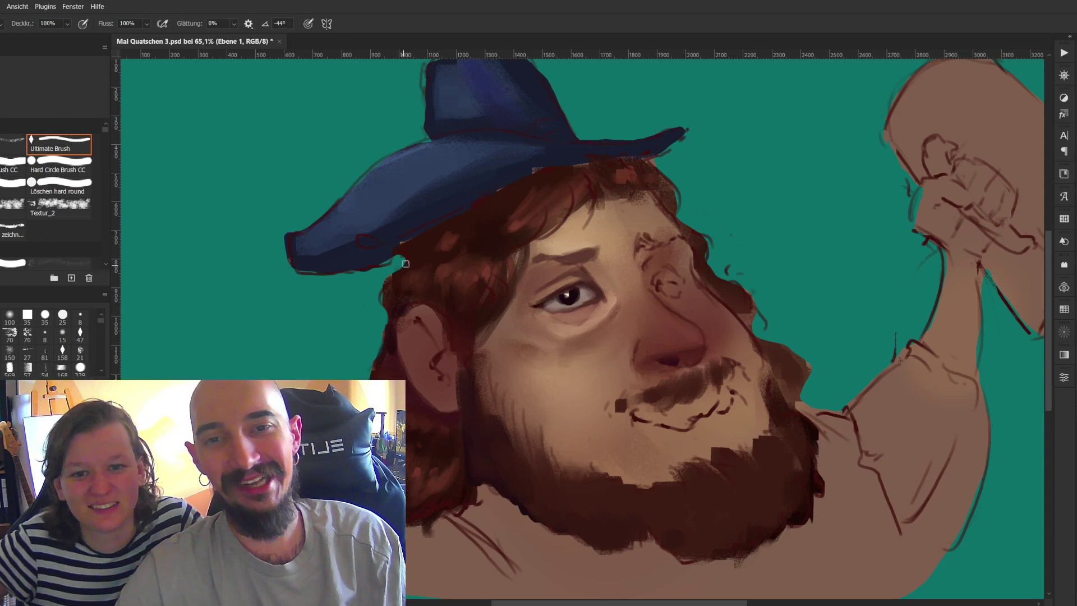
Step: Paint darker brown strands over the reddish fringe above the forehead with sampled hair tones
alt+click(511, 226)
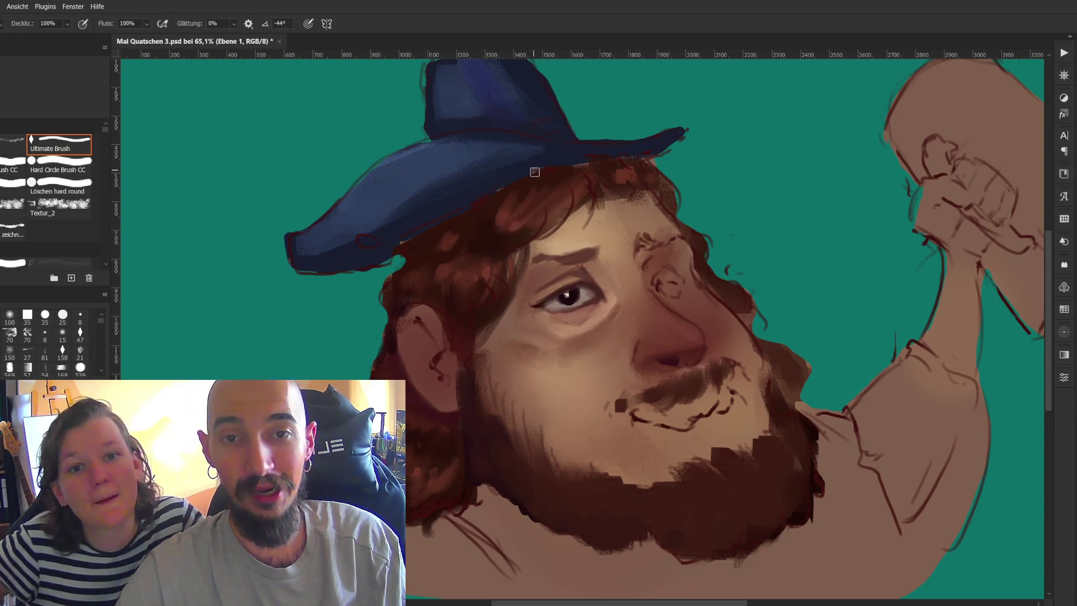
alt+click(497, 242)
drag(494, 233, 510, 217)
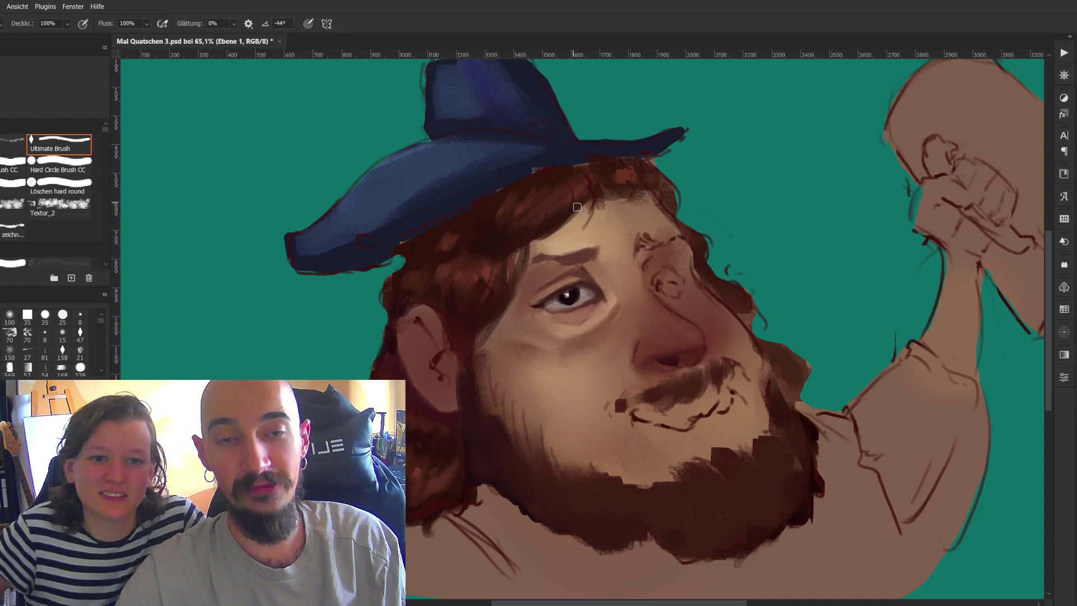
drag(518, 249, 593, 210)
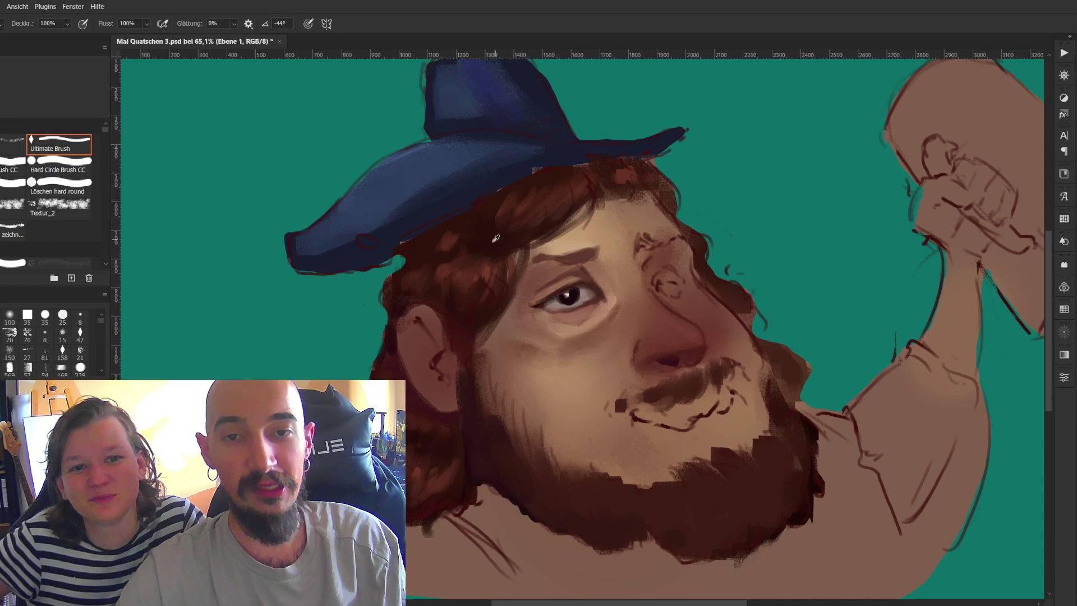
key(r)
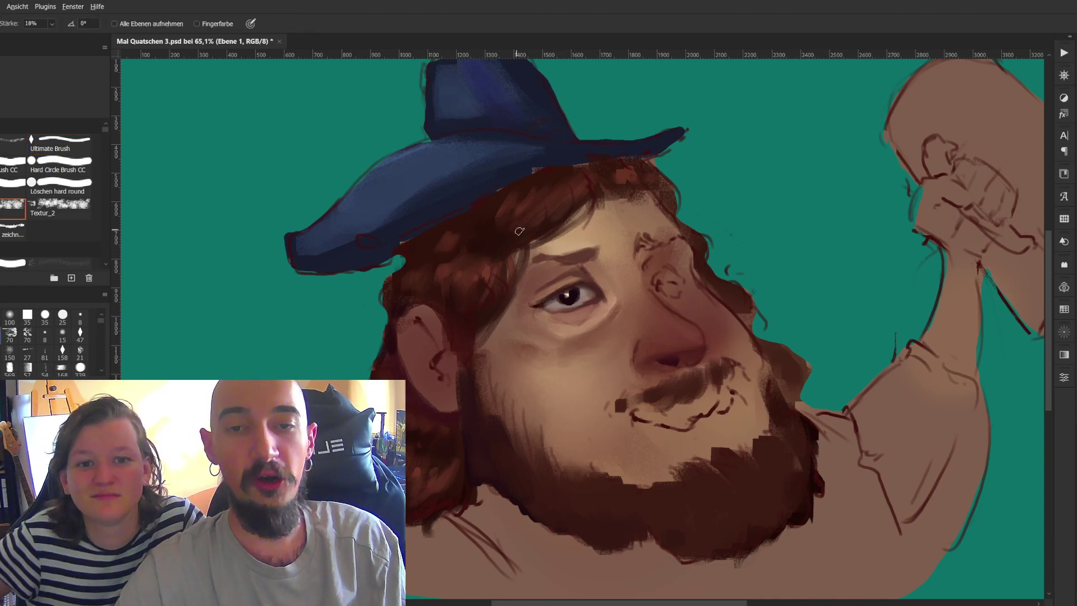
key(b)
drag(588, 229, 568, 226)
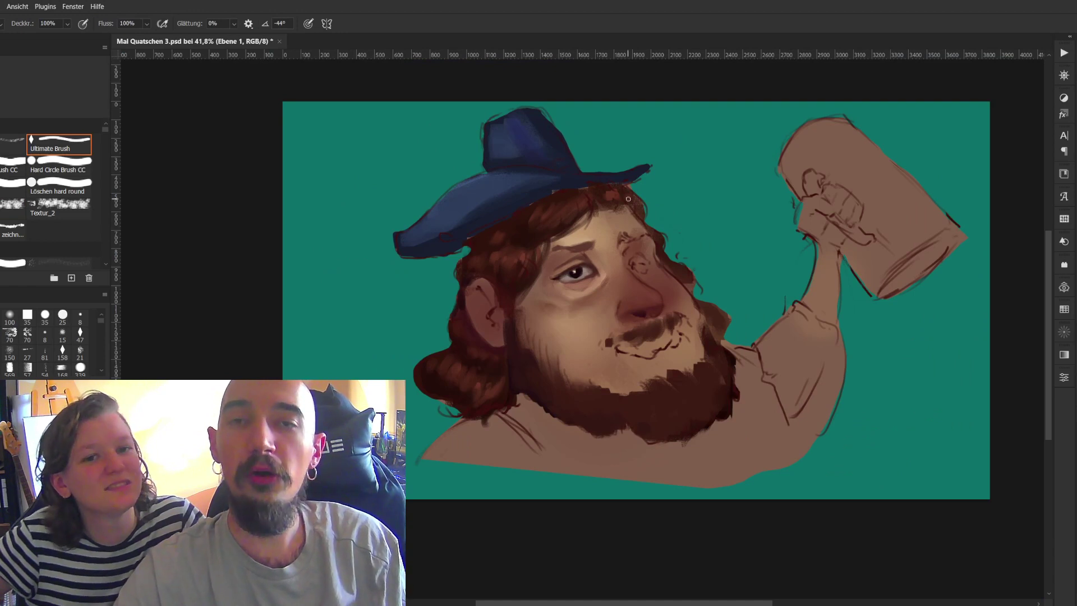
Step: Touch up the lower edge of the beard beneath the chin
drag(603, 271, 626, 301)
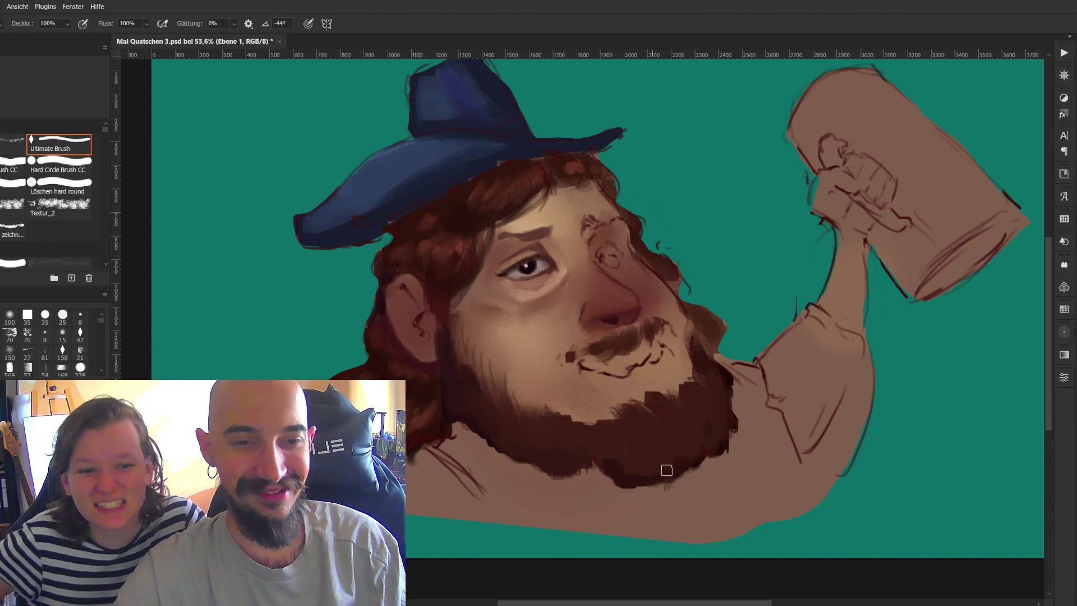
mouse_move(569, 472)
mouse_down()
mouse_move(545, 474)
mouse_move(563, 486)
mouse_up()
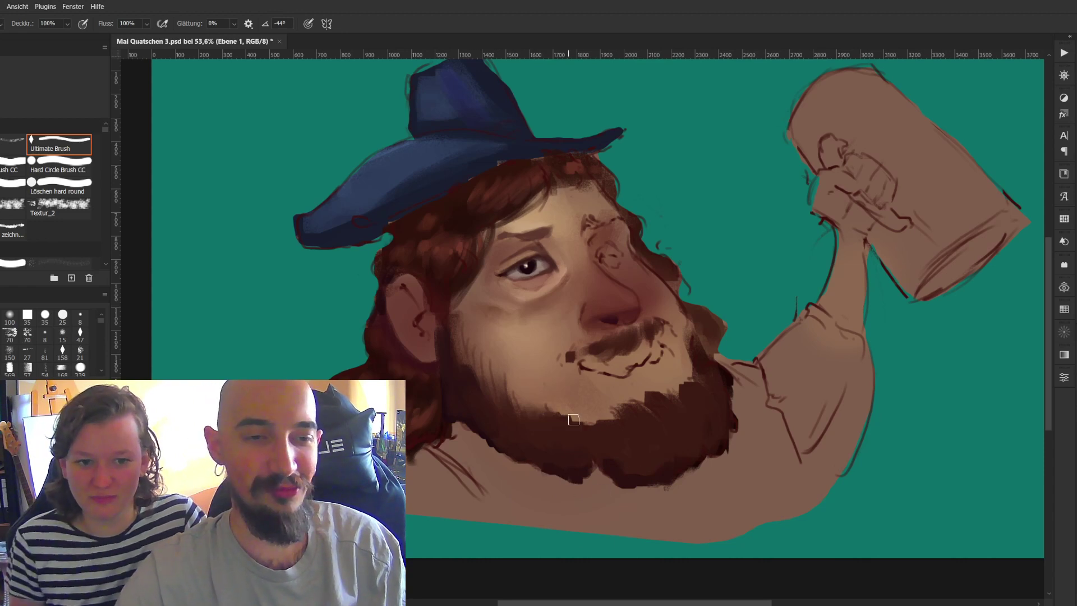
Step: Paint a brown fold from the nose across the cheek with sampled tones and smudge it into the skin
alt+click(466, 327)
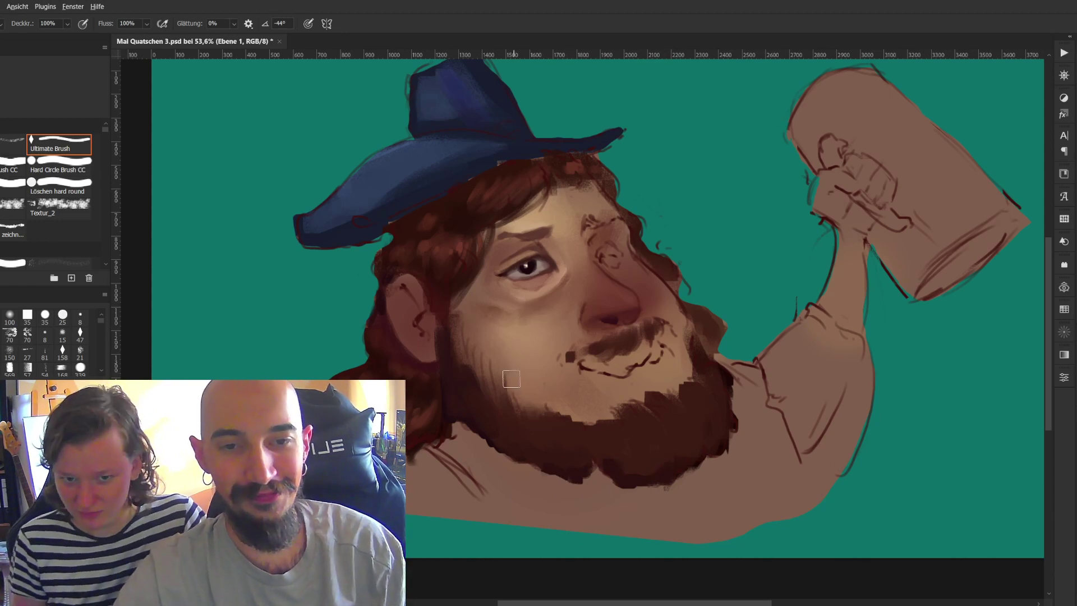
mouse_move(508, 378)
mouse_down()
mouse_move(555, 371)
mouse_move(566, 315)
mouse_up()
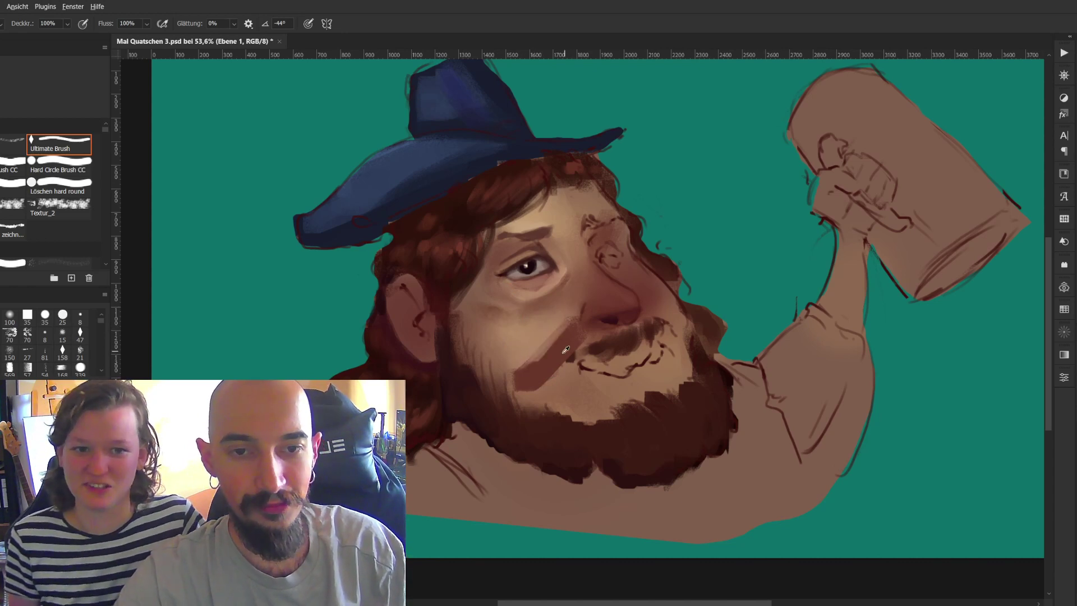
mouse_move(546, 399)
mouse_down()
mouse_move(523, 381)
mouse_move(539, 388)
mouse_move(529, 373)
mouse_move(549, 364)
mouse_move(575, 403)
mouse_up()
alt+click(485, 360)
key(r)
alt+right_click(528, 339)
mouse_move(541, 338)
mouse_down()
mouse_move(548, 403)
mouse_move(603, 411)
mouse_up()
Step: Soften the cheek shadow and cover the dark sketch mark at the mouth corner with sampled skin tones
key(b)
alt+click(537, 366)
key(bracketright)
key(bracketright)
key(bracketright)
alt+click(565, 378)
key(bracketleft)
key(bracketleft)
key(bracketleft)
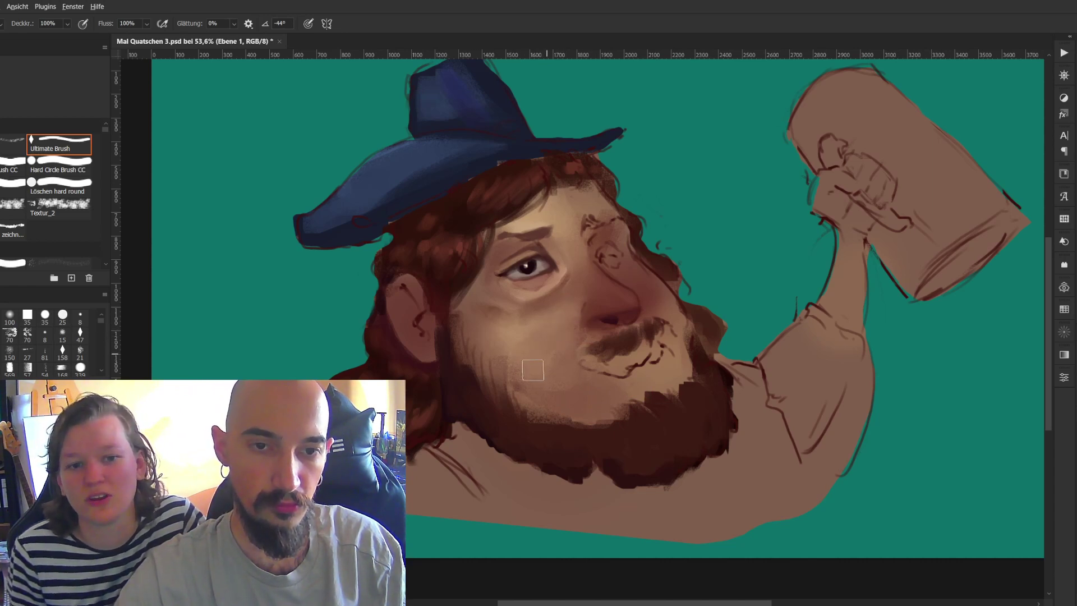
Step: Build a darker smile-fold shadow between nose and cheek with sampled skin tones and blend it
alt+click(535, 305)
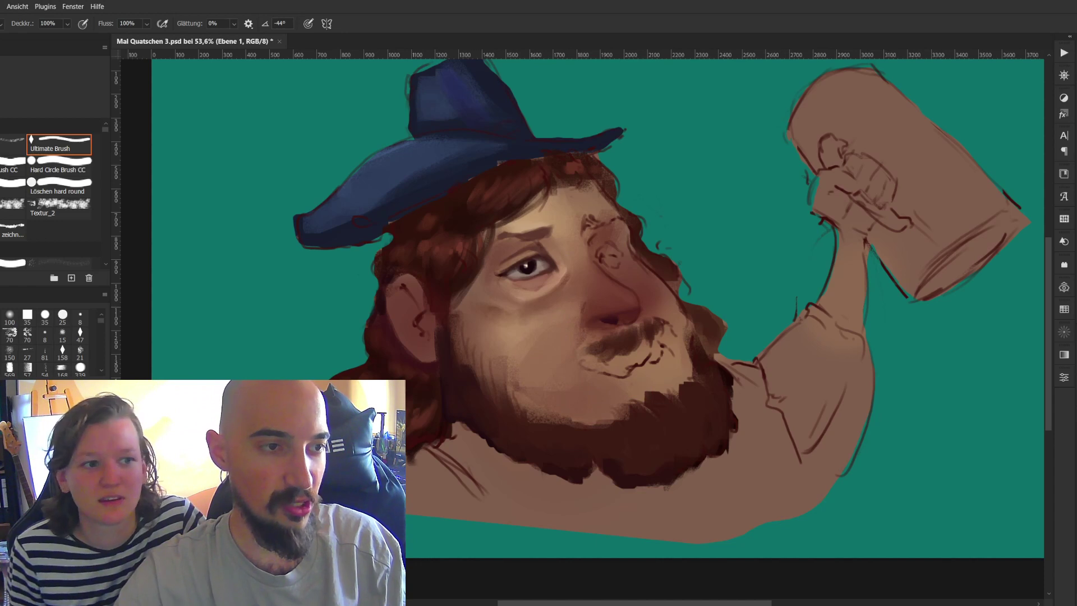
mouse_move(537, 343)
mouse_down()
mouse_move(563, 335)
mouse_move(533, 355)
mouse_move(567, 324)
mouse_move(558, 369)
mouse_move(539, 338)
mouse_move(569, 302)
mouse_move(561, 342)
mouse_move(535, 377)
mouse_move(562, 366)
mouse_up()
alt+click(524, 340)
alt+click(559, 344)
alt+click(555, 357)
key(r)
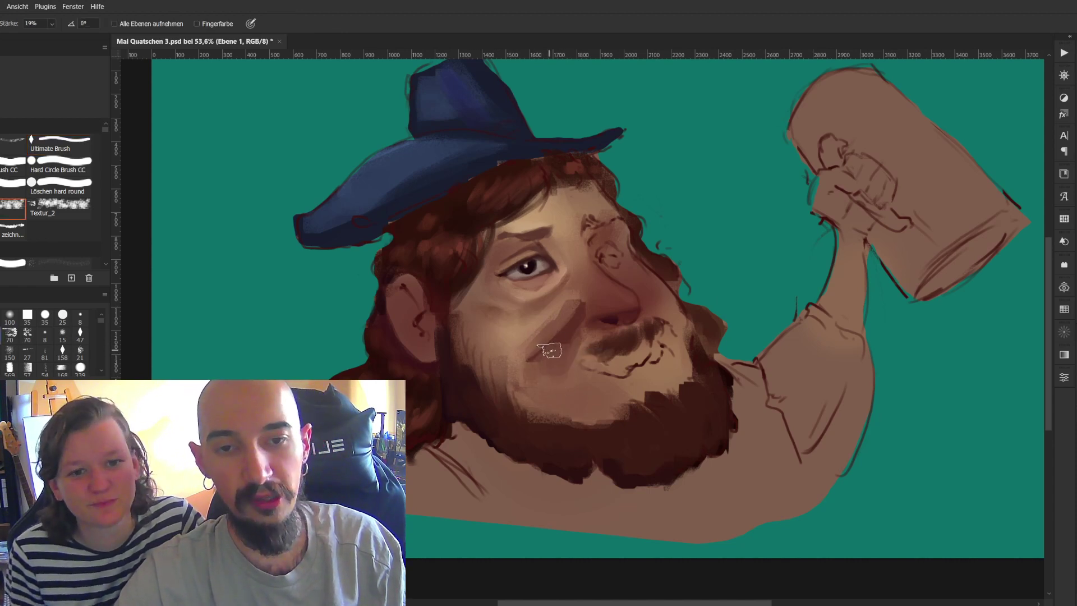
key(b)
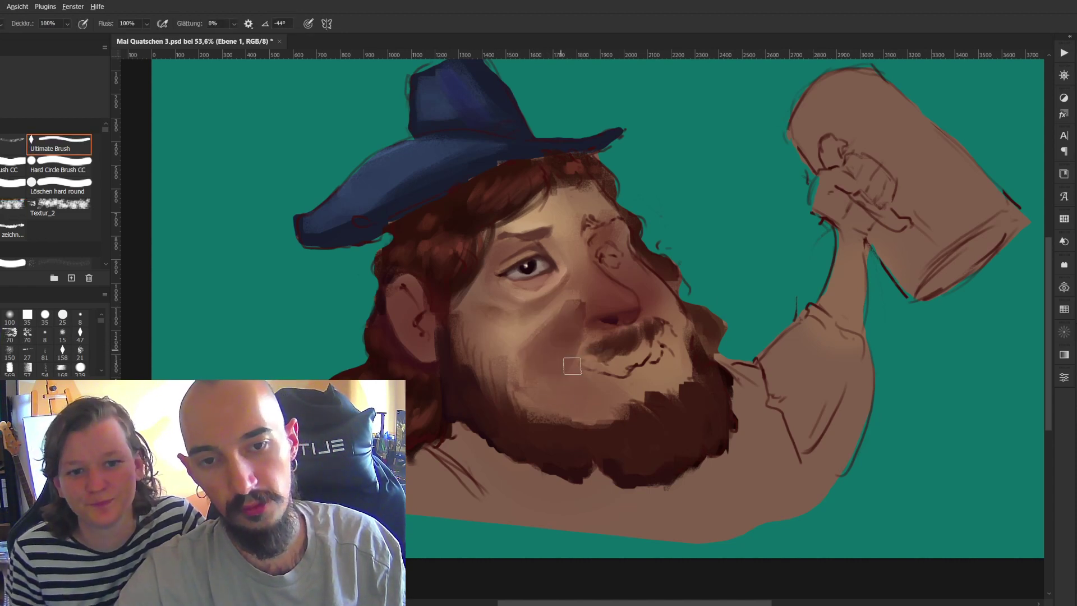
Step: Extend the moustache to both sides of the upper lip with its sampled brown
alt+click(617, 348)
mouse_move(586, 345)
mouse_down()
mouse_move(622, 366)
mouse_move(615, 347)
mouse_move(667, 321)
mouse_up()
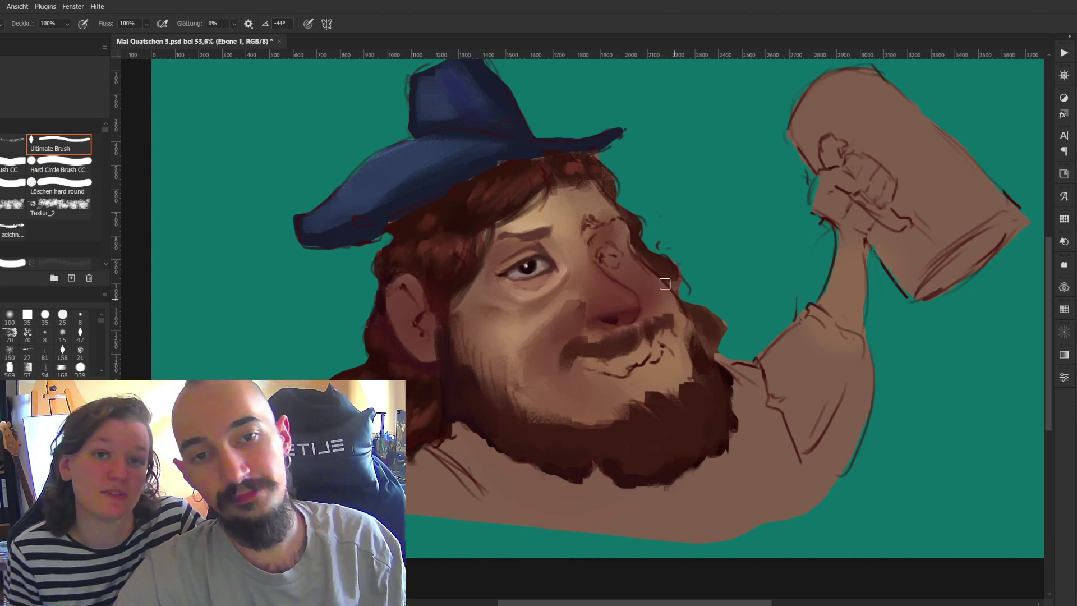
Step: Paint the far eye's greyish white and outline its upper lid in dark brown
mouse_move(586, 246)
mouse_down()
mouse_move(613, 253)
mouse_move(621, 288)
mouse_move(677, 304)
mouse_move(637, 309)
mouse_up()
alt+click(543, 323)
alt+click(515, 323)
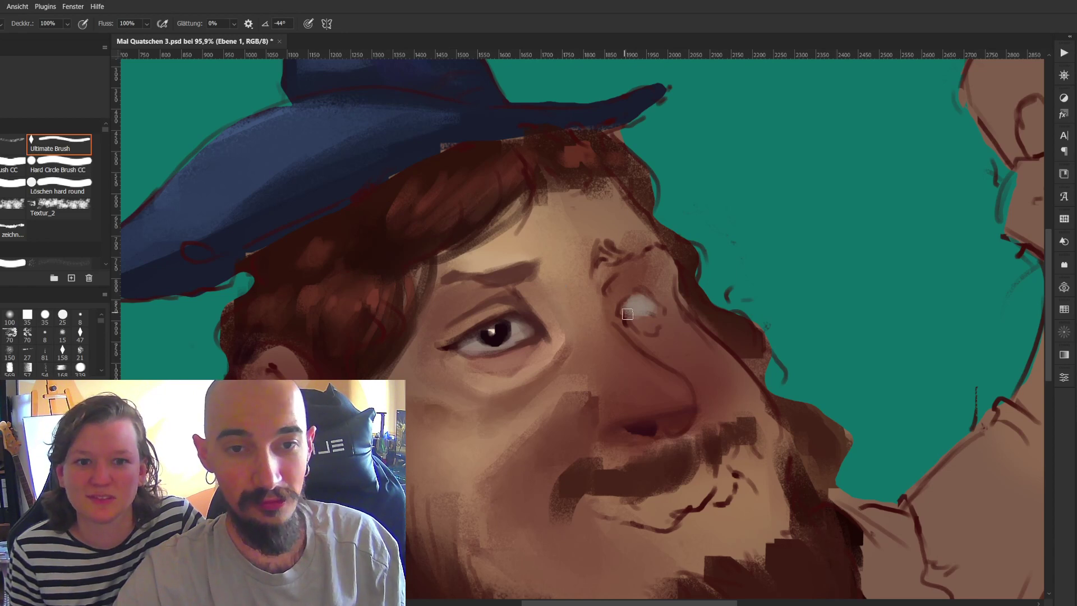
drag(623, 300, 643, 290)
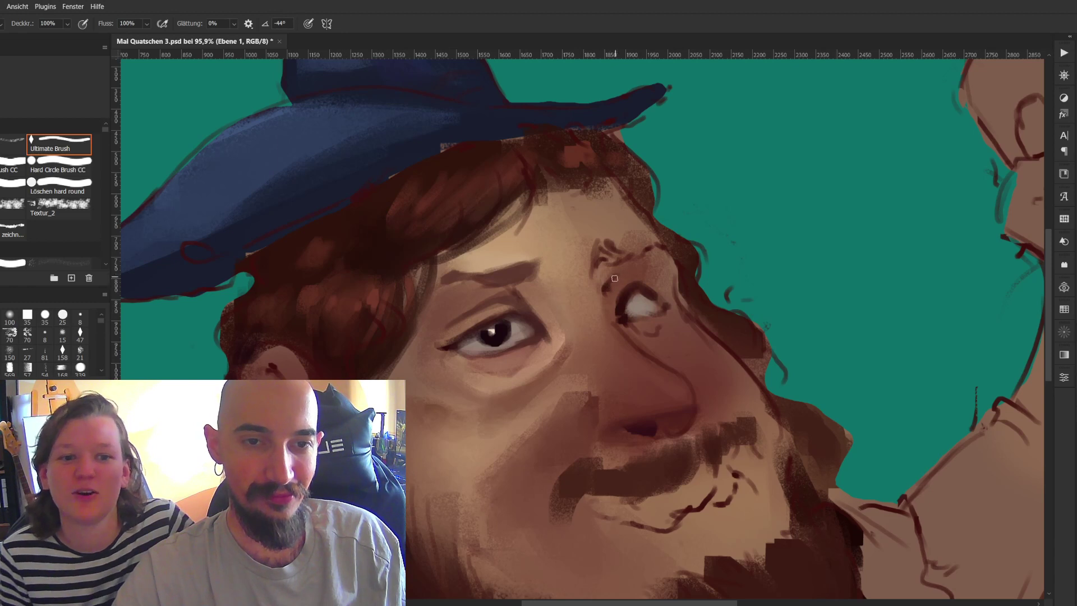
Step: Resize the brush and paint the far eyebrow over its sketch lines in brown sampled from the other eyebrow
alt+right_click(596, 255)
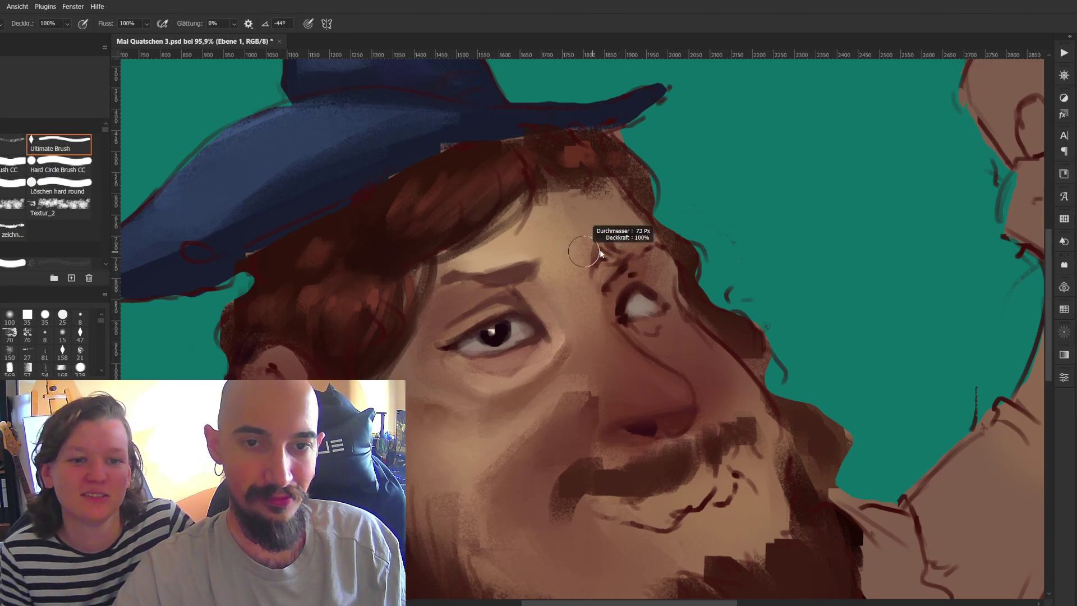
drag(598, 251, 640, 259)
alt+click(521, 271)
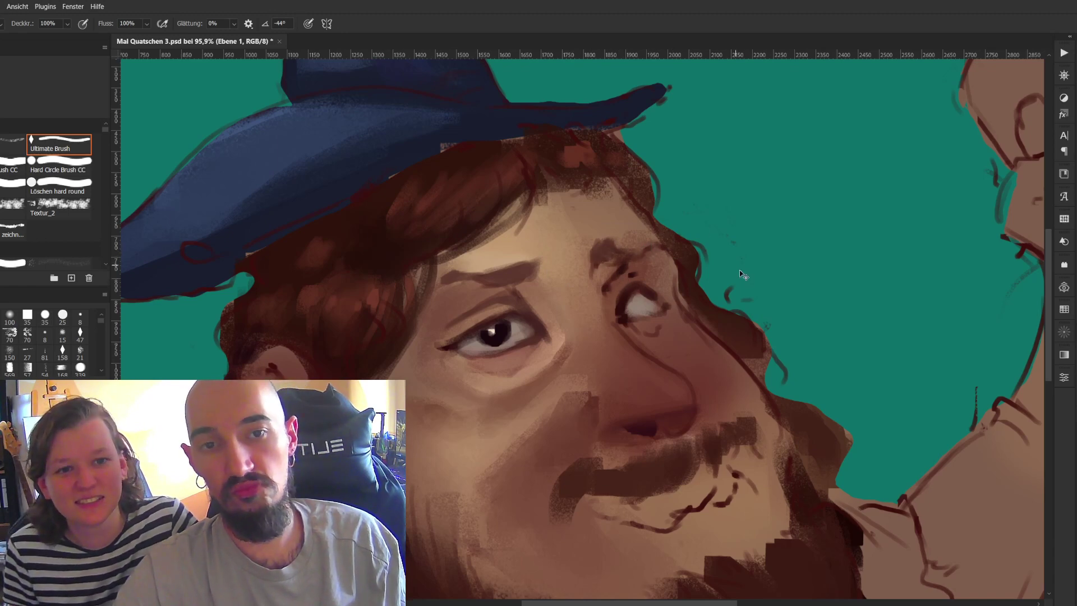
Step: Mirror the canvas horizontally to check the face's proportions
drag(739, 270, 673, 272)
drag(765, 354, 726, 345)
key(ctrl+shift+h)
drag(796, 277, 730, 281)
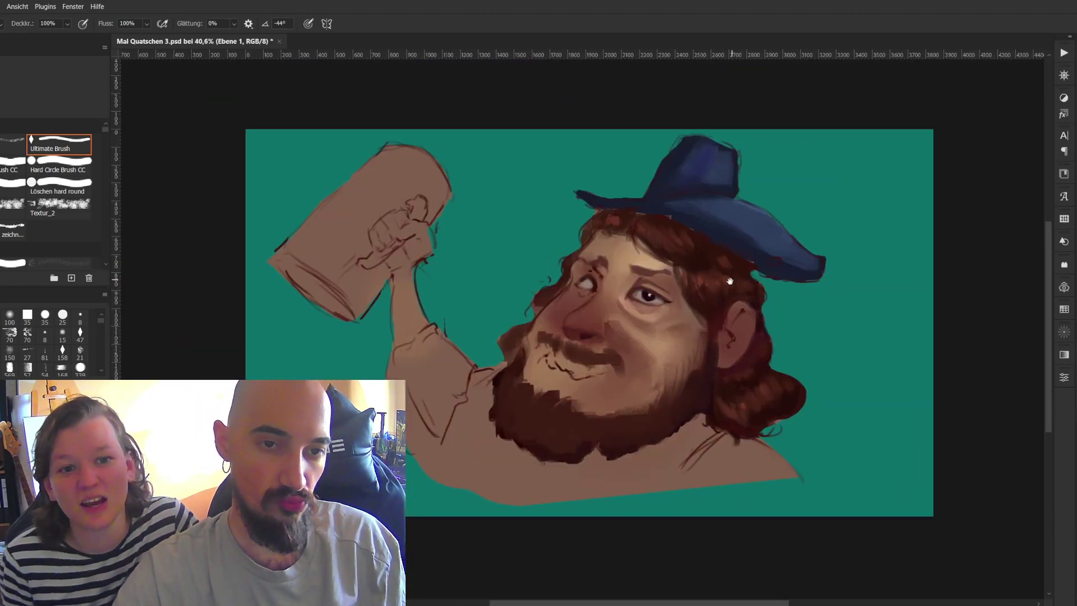
scroll(677, 325, up, 3)
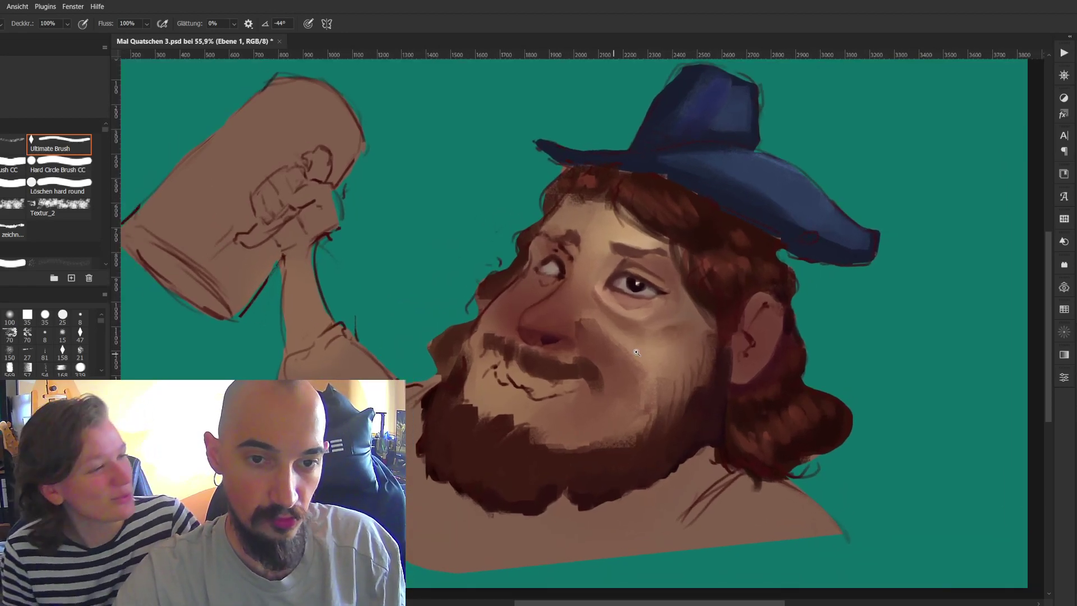
right_click(613, 353)
click(609, 329)
right_click(601, 331)
click(533, 303)
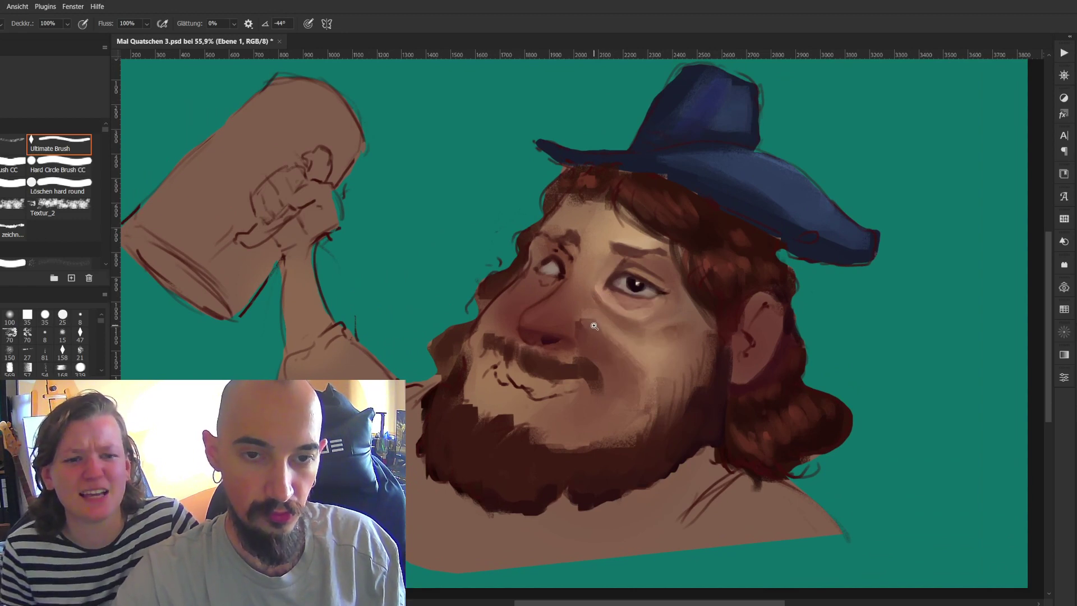
Step: Glaze sampled reddish skin over the chin, mouth sketch and moustache ends with an enlarged brush
scroll(581, 303, up, 2)
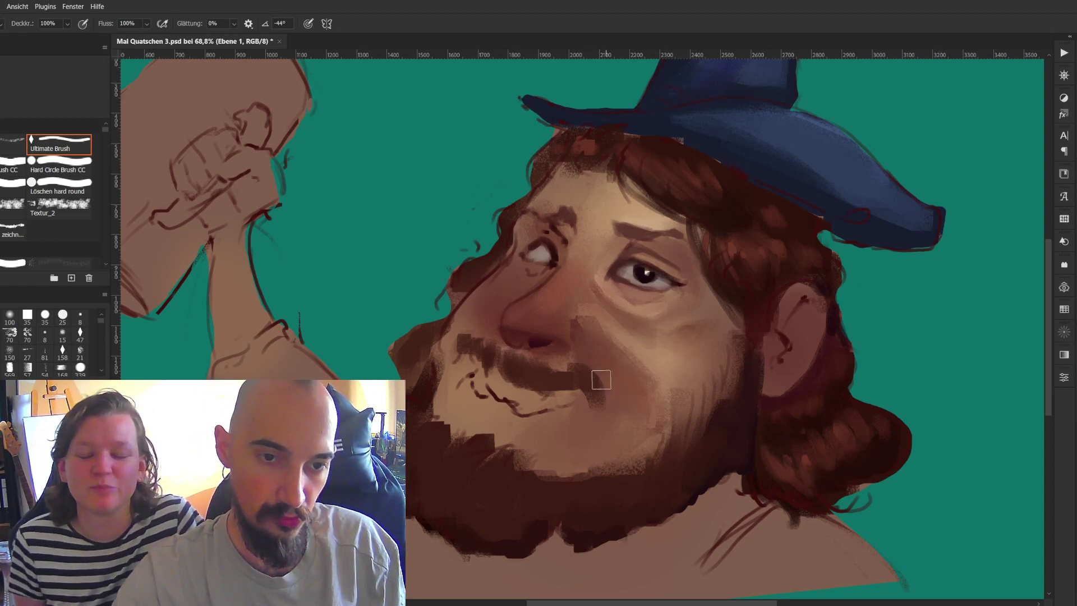
alt+click(622, 393)
key(])
key(])
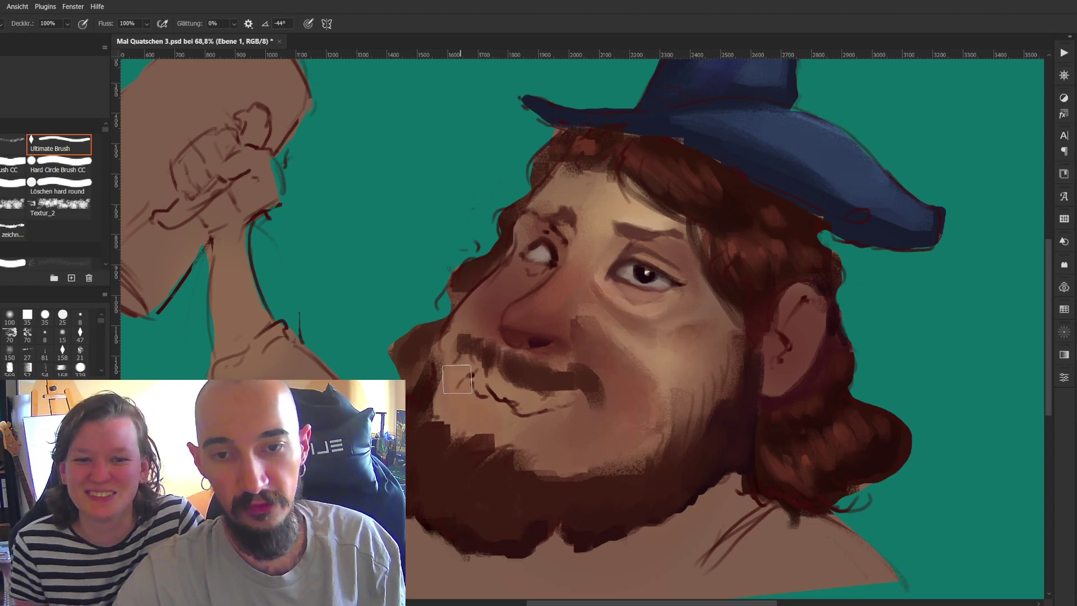
mouse_move(472, 358)
mouse_down()
mouse_move(505, 376)
mouse_move(471, 352)
mouse_up()
drag(538, 384, 610, 387)
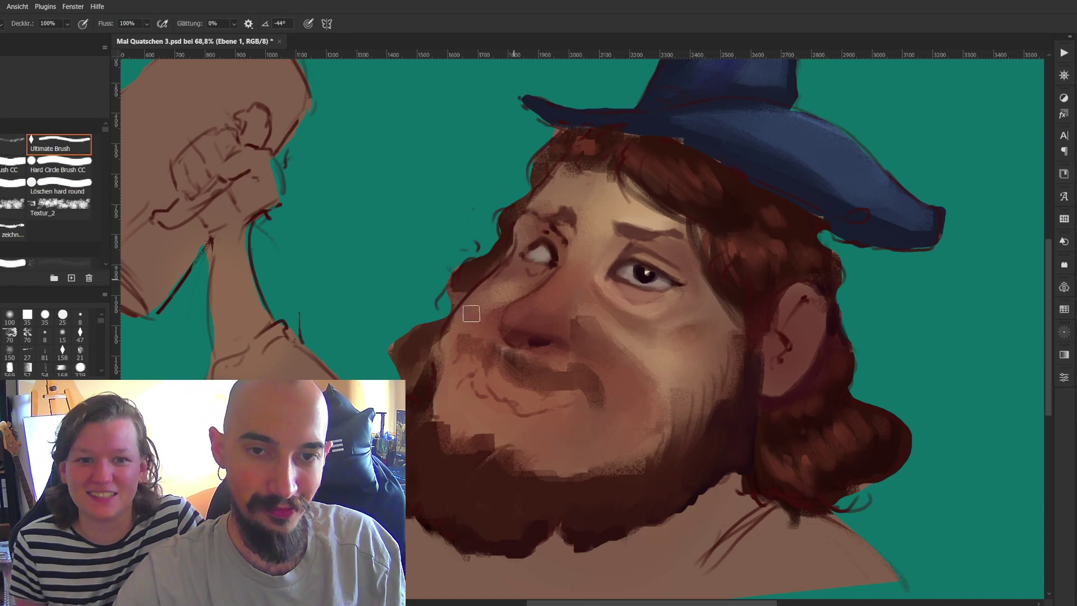
Step: Even out the far cheek with a sampled warm skin tone and smudge the transitions
alt+click(496, 288)
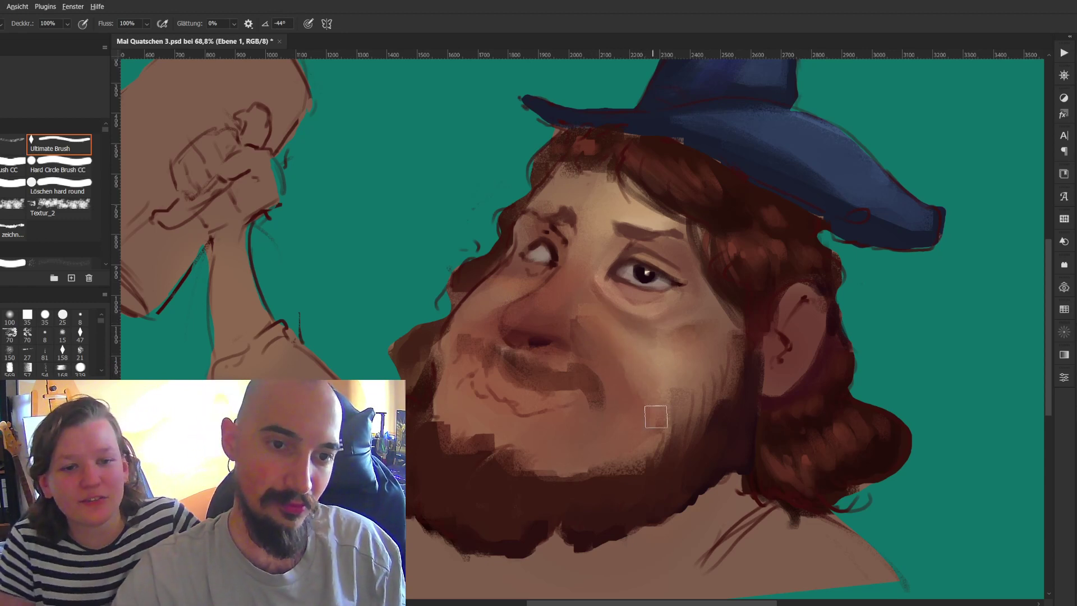
key(r)
key(b)
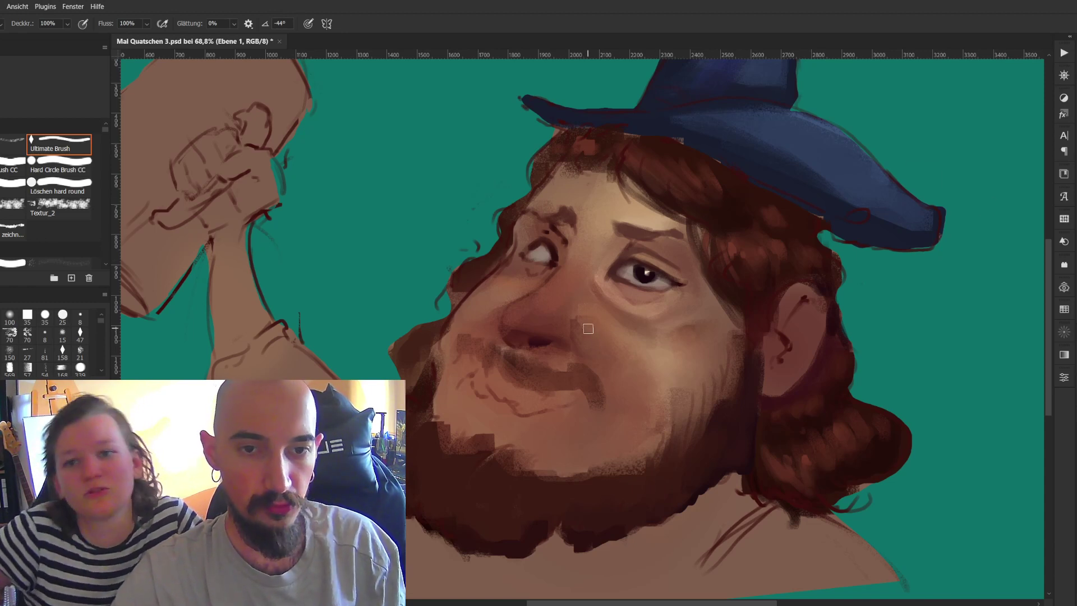
Step: Paint a light skin highlight along the fold running from the nostril to the moustache's end
mouse_move(588, 328)
mouse_down()
mouse_move(601, 393)
mouse_move(599, 342)
mouse_up()
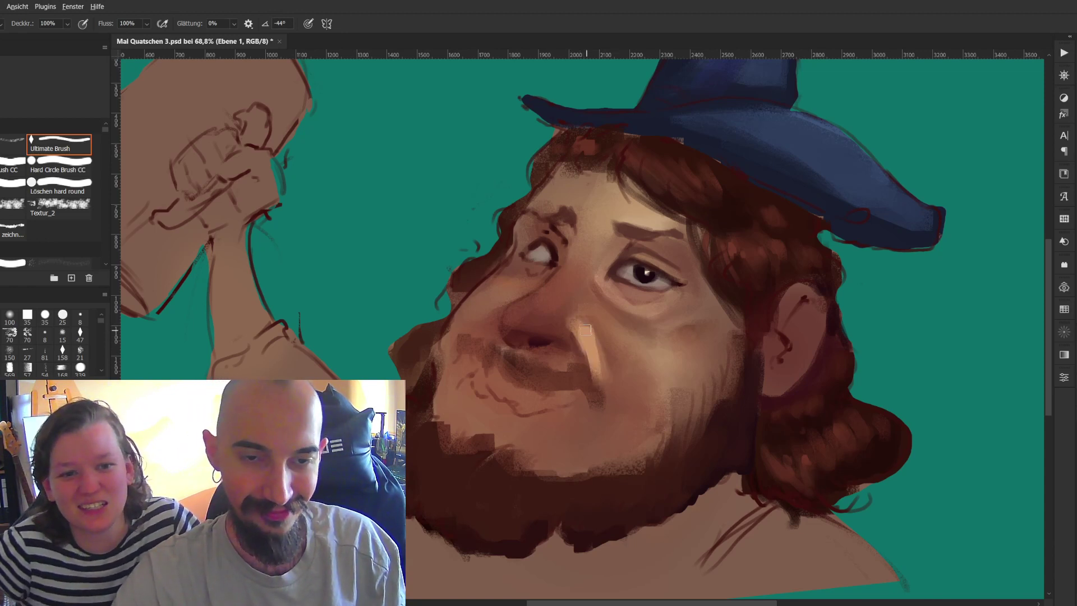
drag(586, 341, 599, 386)
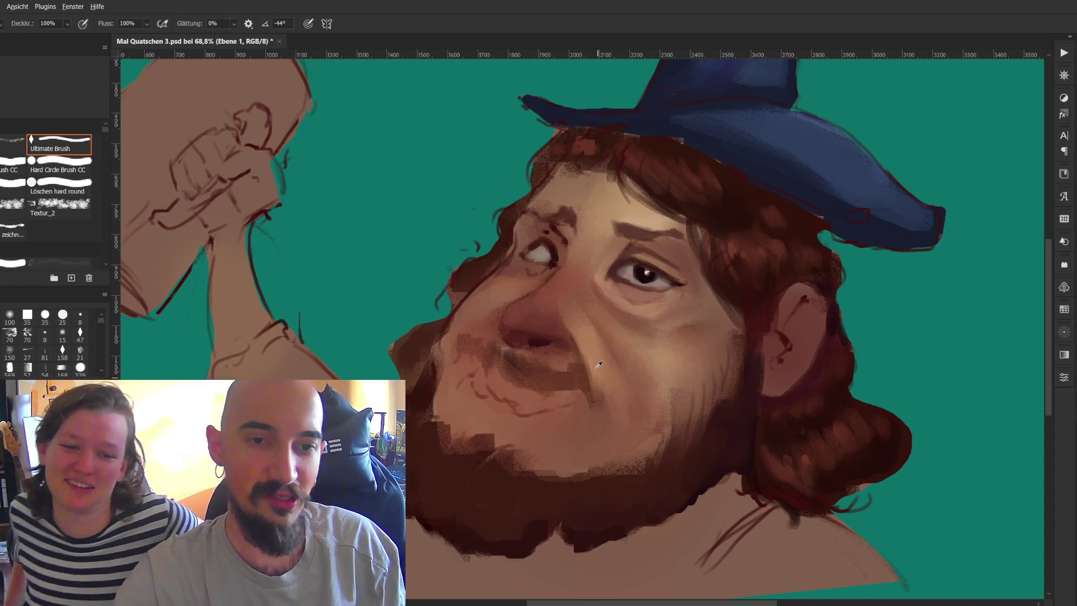
Step: Mirror the canvas back to its original orientation to check the whole figure
drag(756, 336, 715, 338)
key(h)
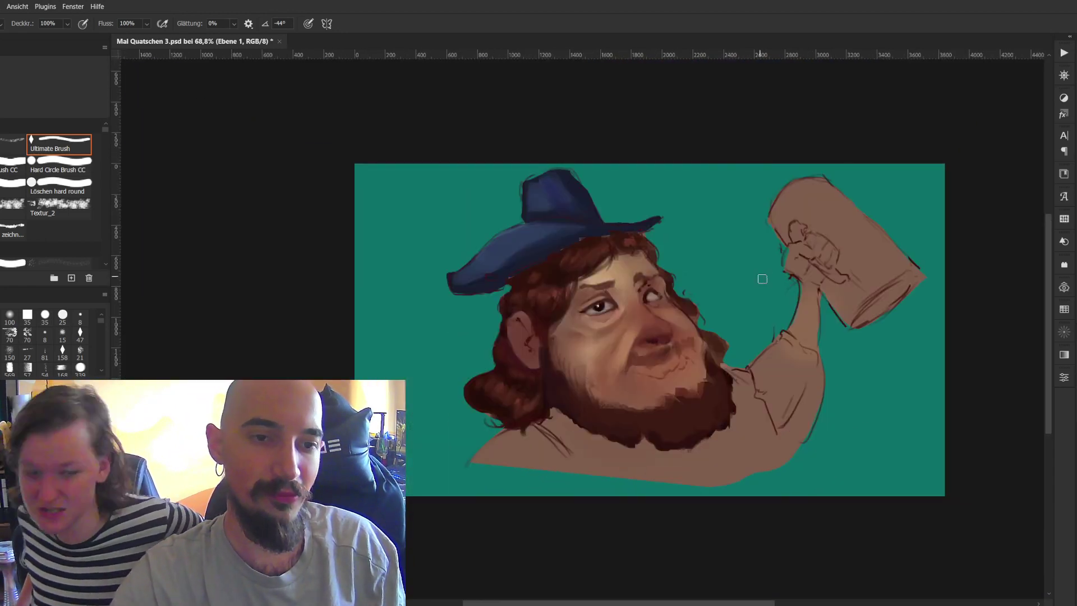
Step: Check the face up close with the canvas mirrored, and return it to the original orientation
scroll(648, 344, up, 3)
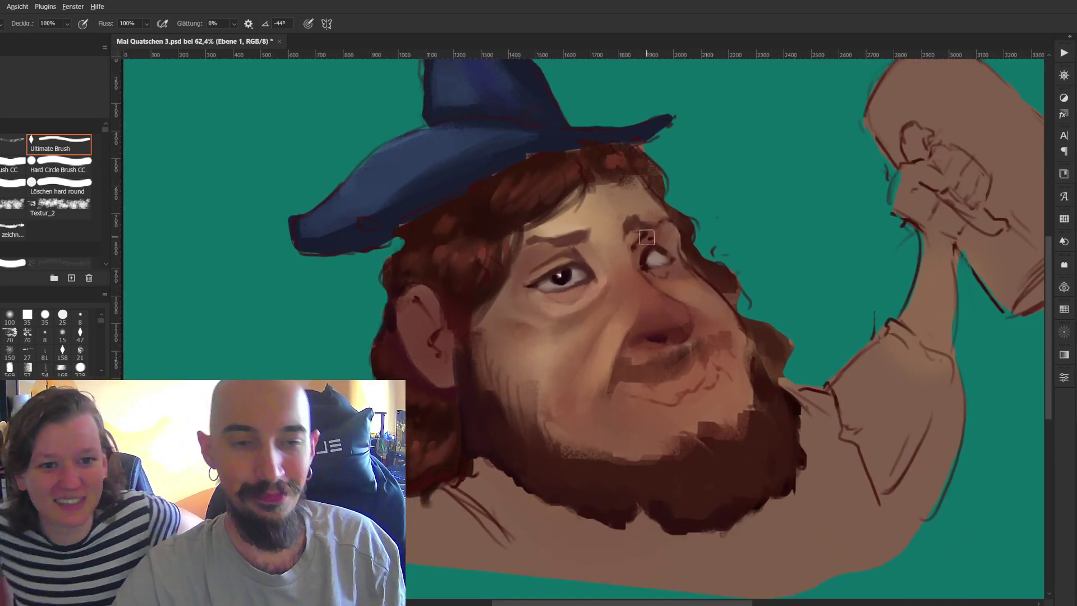
key(ctrl+shift+h)
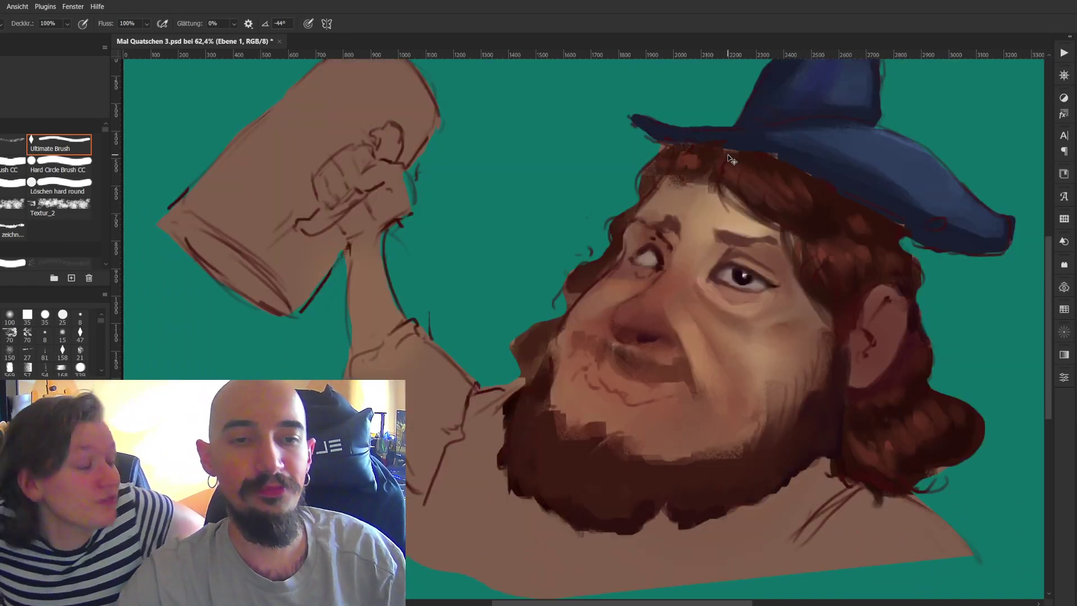
key(ctrl+shift+h)
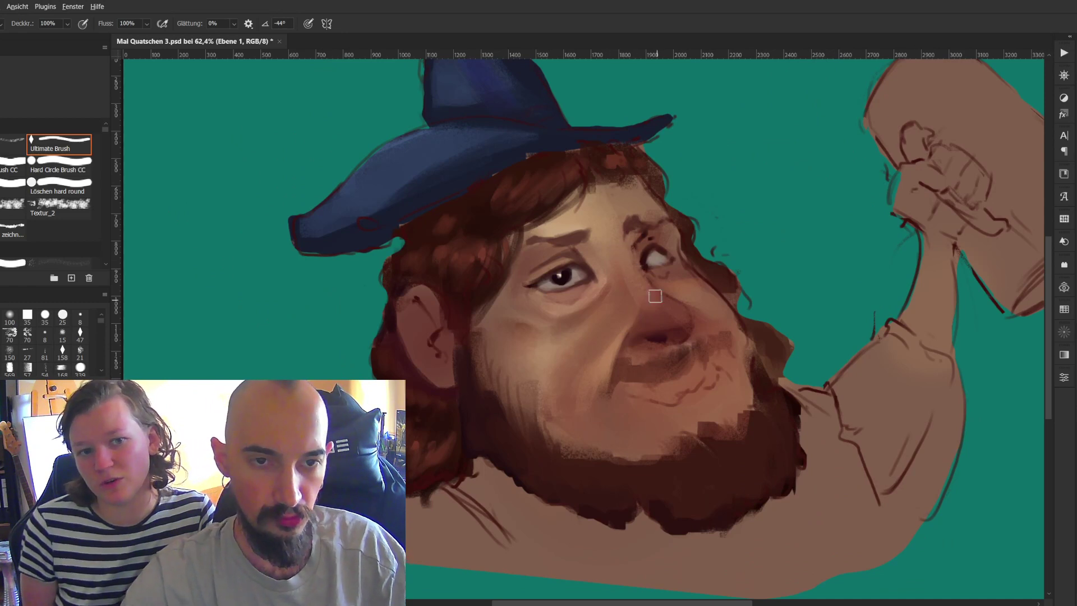
Step: Blend the shading along the nose's bridge and tip with sampled reddish skin tones
key(alt)
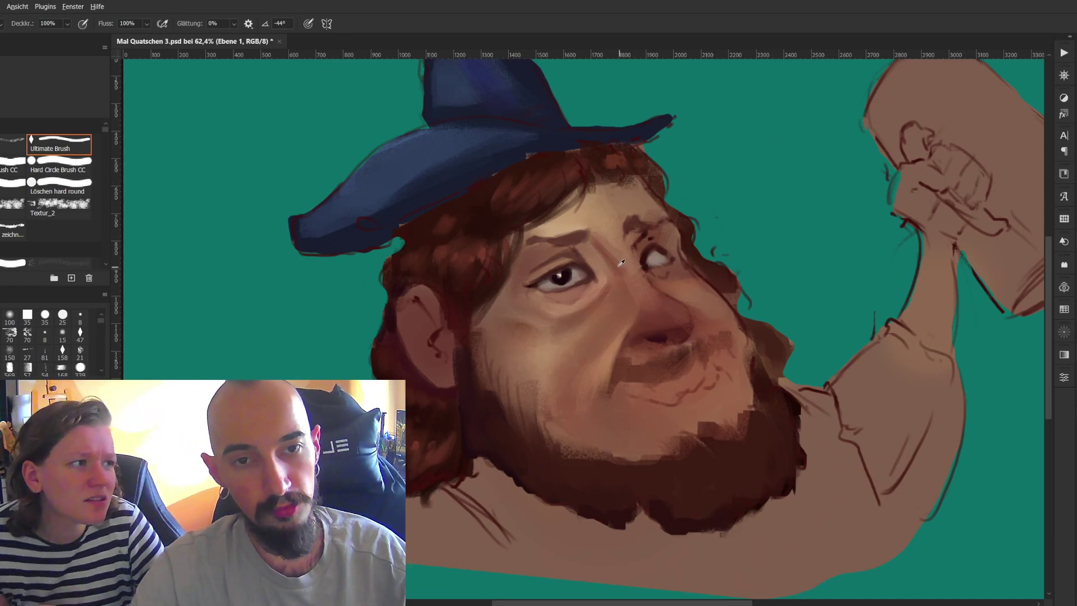
alt+click(645, 293)
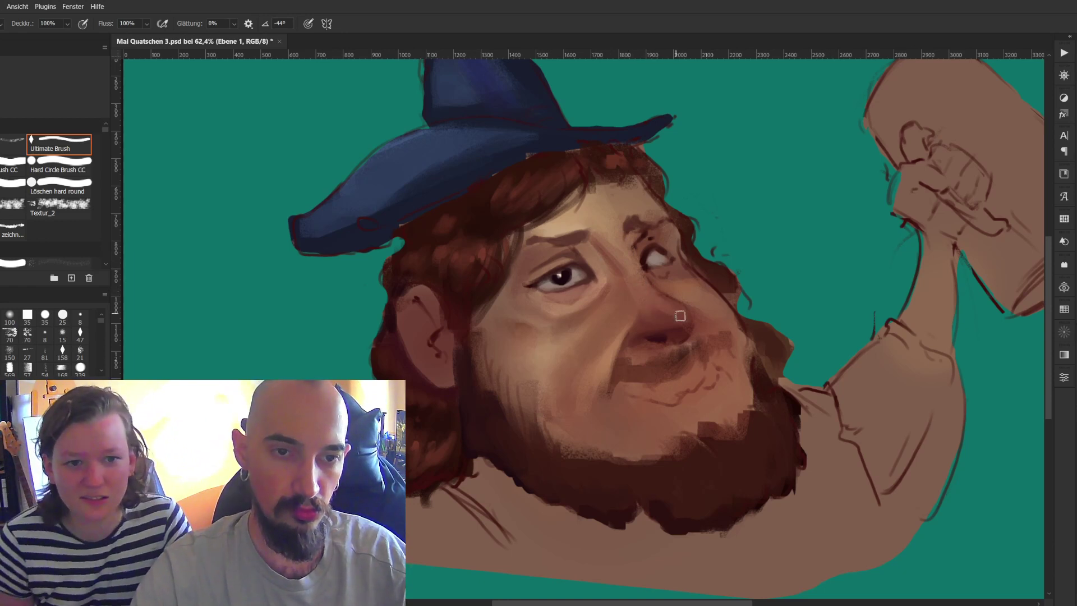
alt+click(660, 314)
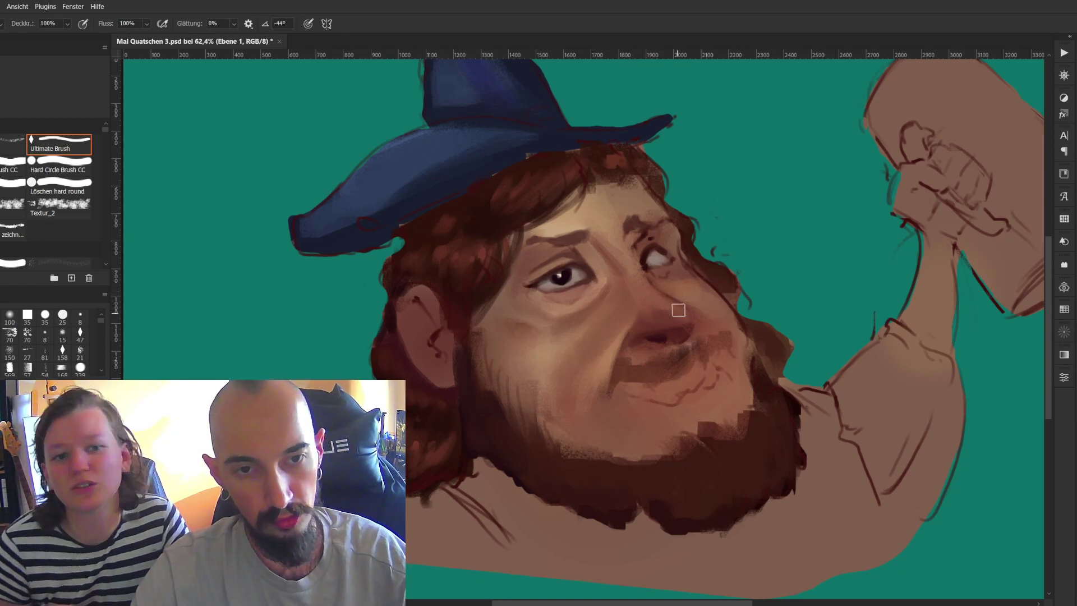
alt+click(660, 296)
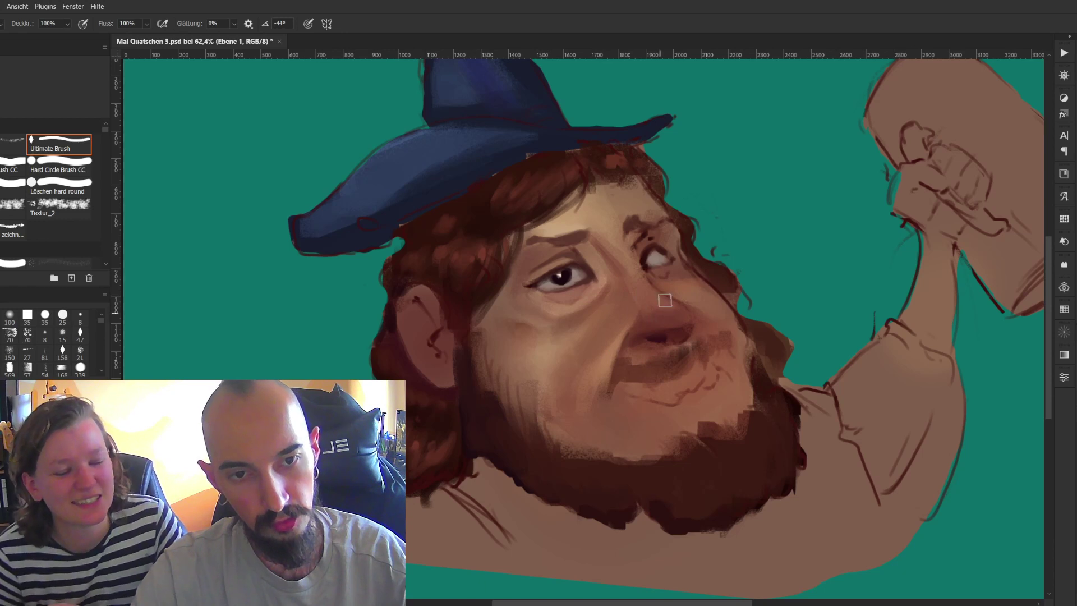
alt+click(651, 307)
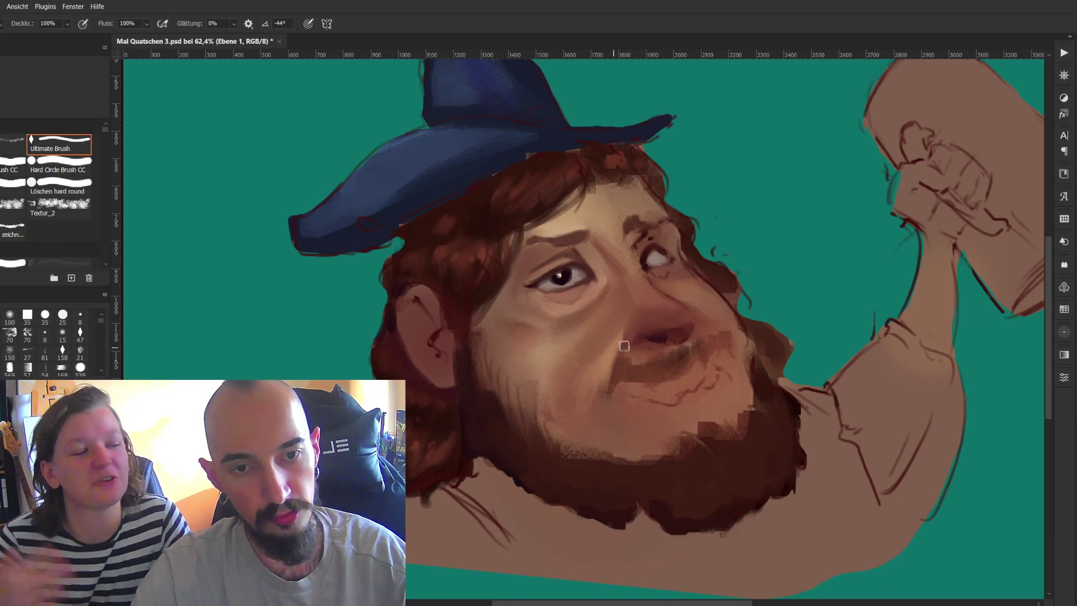
Step: Soften the fold beside the nostril with sampled skin and paint the moustache's near end in dark brown
alt+click(592, 349)
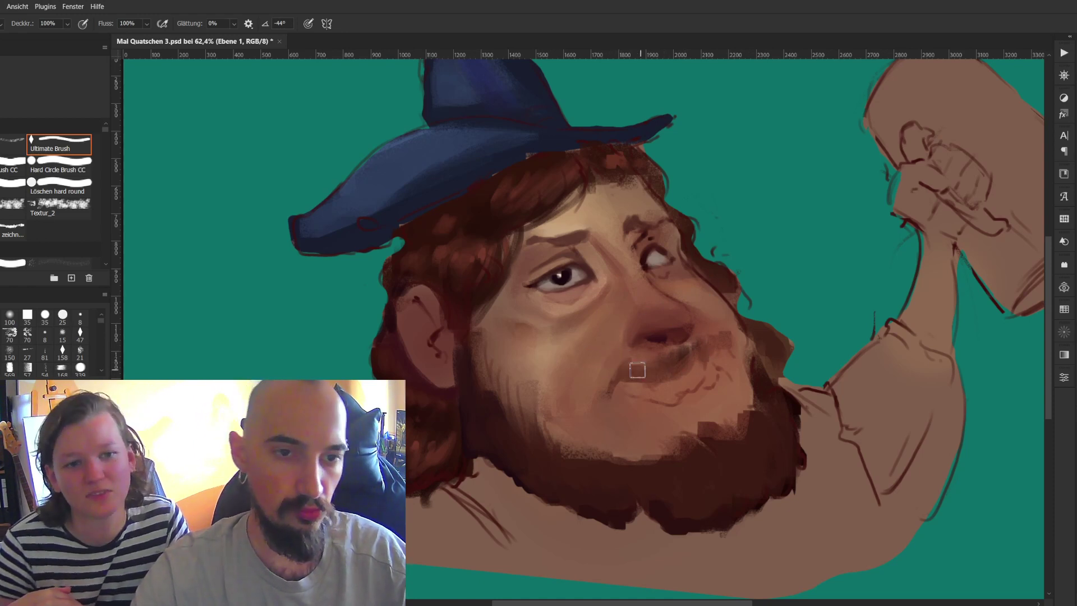
mouse_move(597, 393)
mouse_down()
mouse_move(617, 369)
mouse_move(635, 375)
mouse_up()
key([)
alt+click(607, 410)
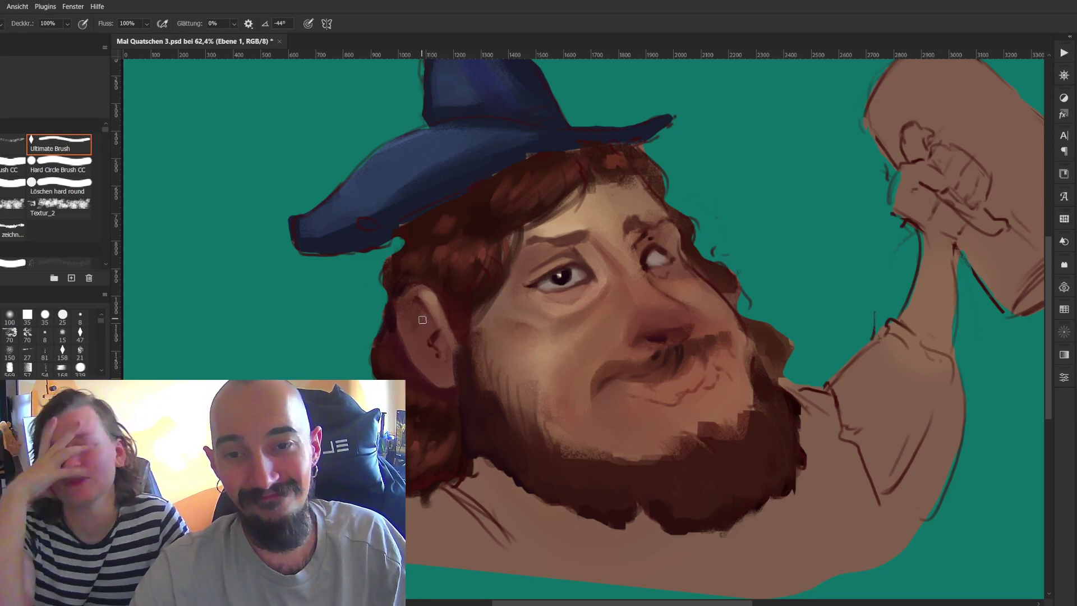
Step: Paint the ear with a lighter rim and a darker reddish hollow, covering its sketch lines with sampled tones
key(alt)
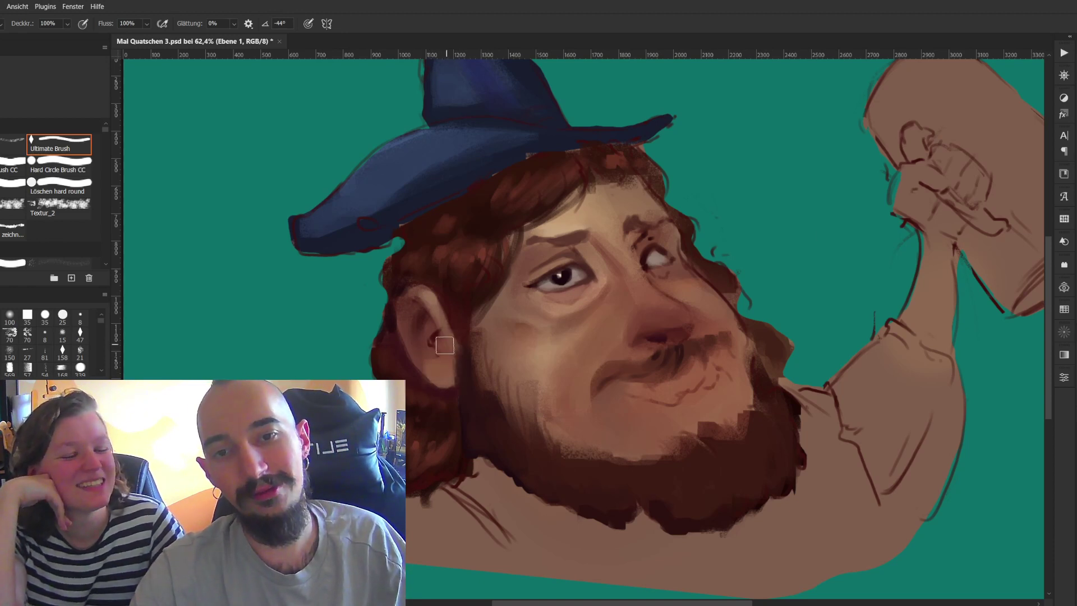
key(alt)
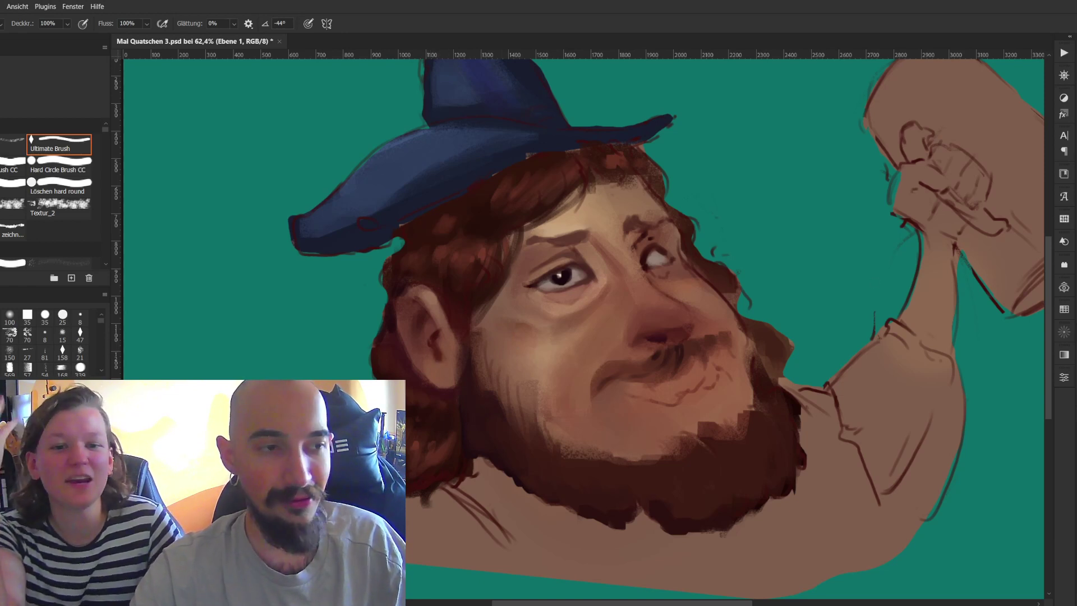
alt+click(427, 336)
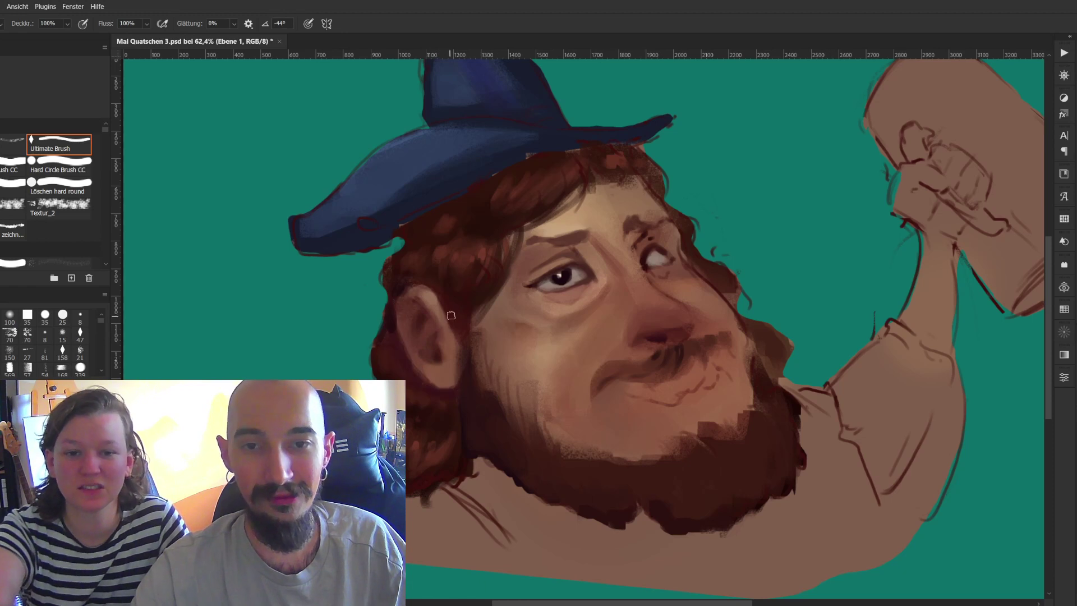
alt+click(422, 311)
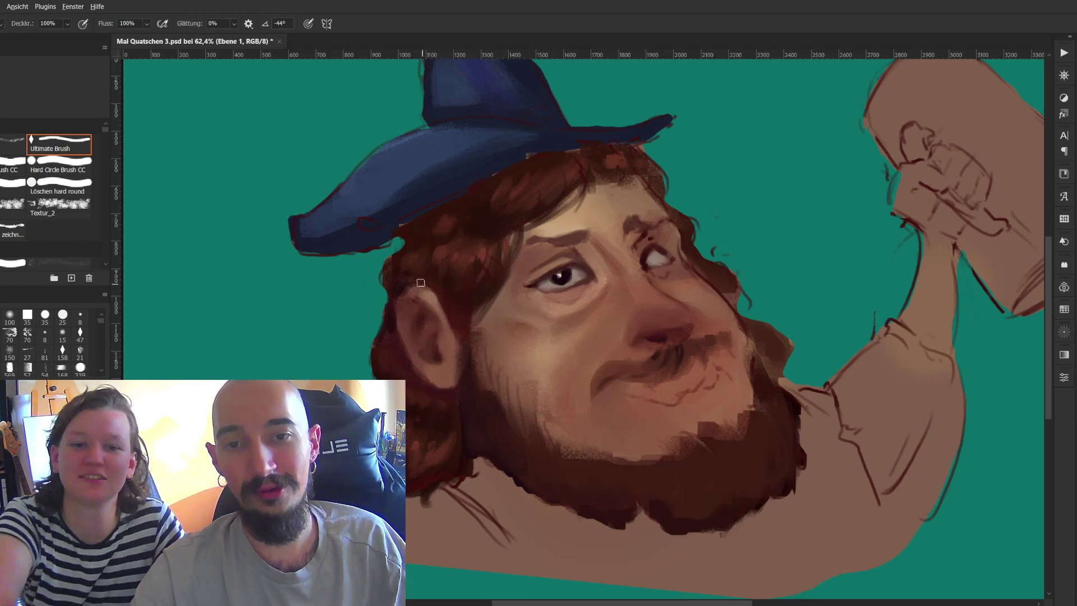
Step: Add thin orange-red highlight strokes to the hair strands and the front of the beard
alt+click(472, 296)
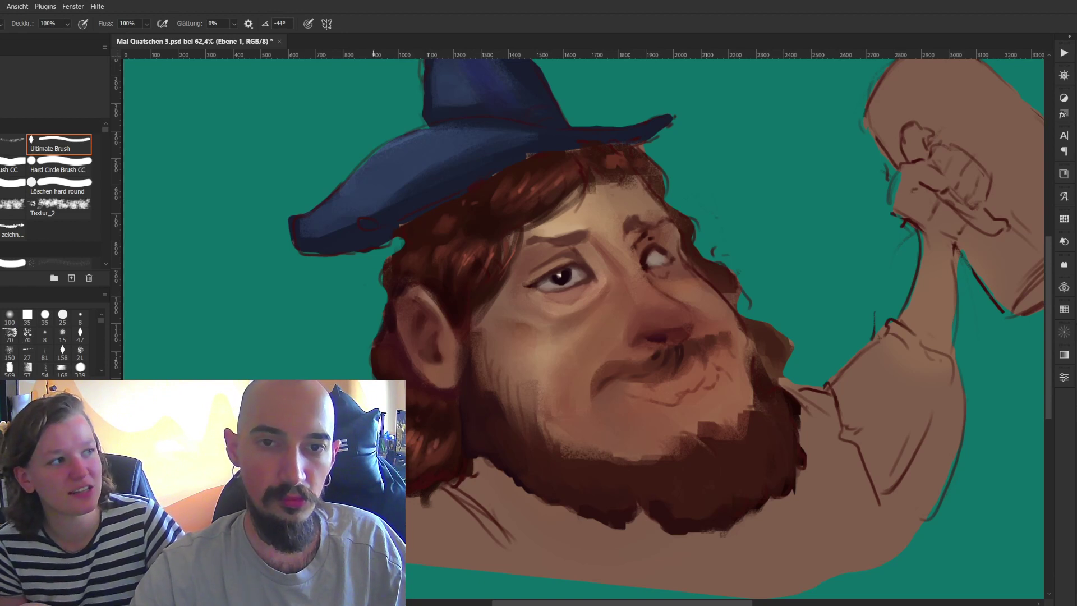
drag(718, 455, 745, 480)
mouse_move(729, 447)
mouse_down()
mouse_move(752, 444)
mouse_move(745, 450)
mouse_move(768, 465)
mouse_up()
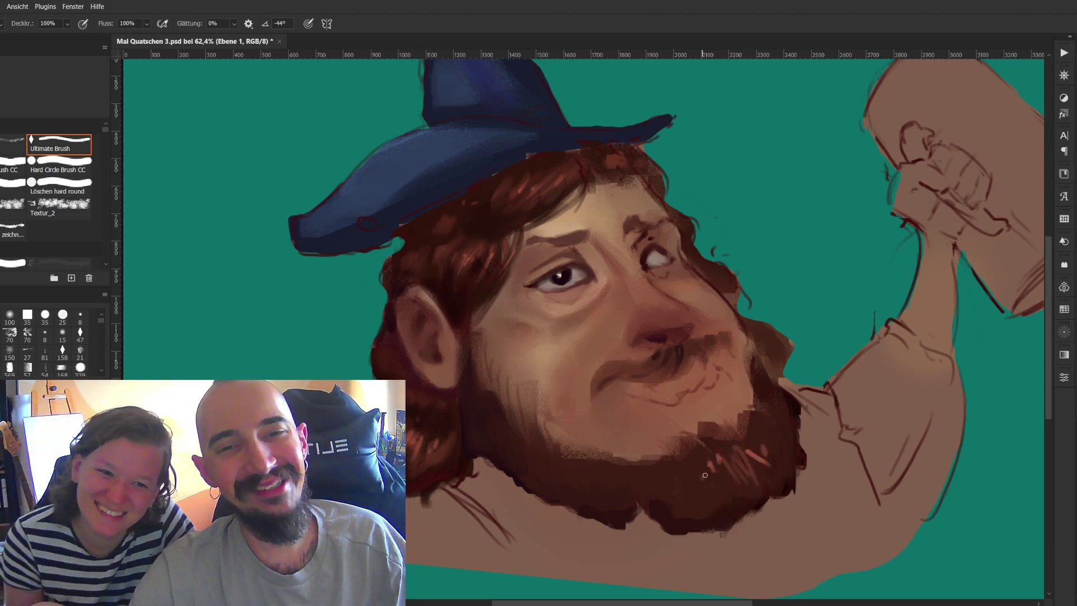
Step: Fill in the hair below the ear with sampled reddish brown strokes
alt+click(449, 306)
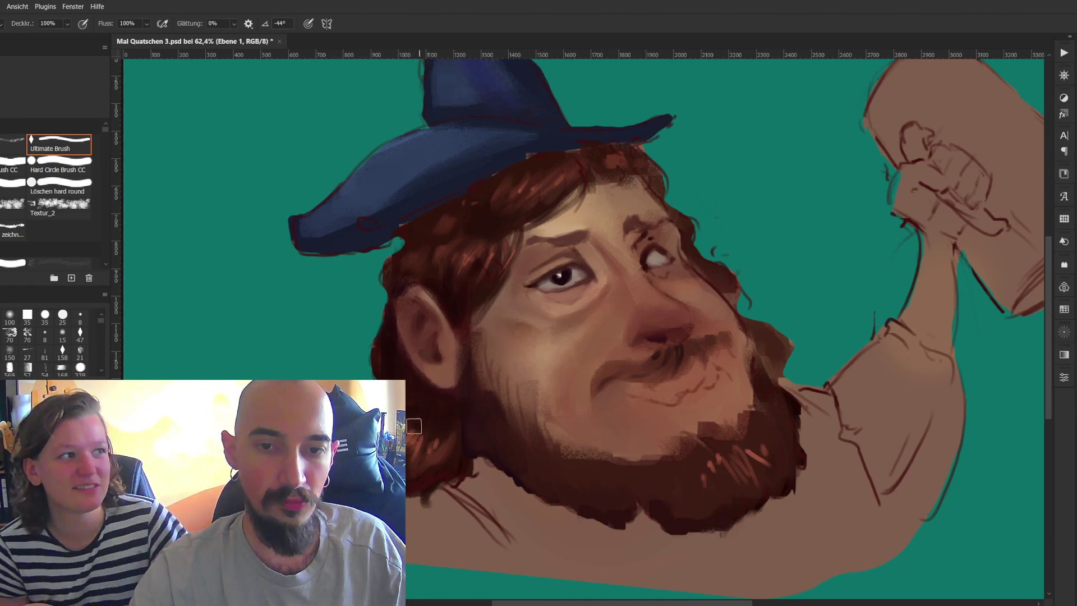
drag(436, 434, 455, 397)
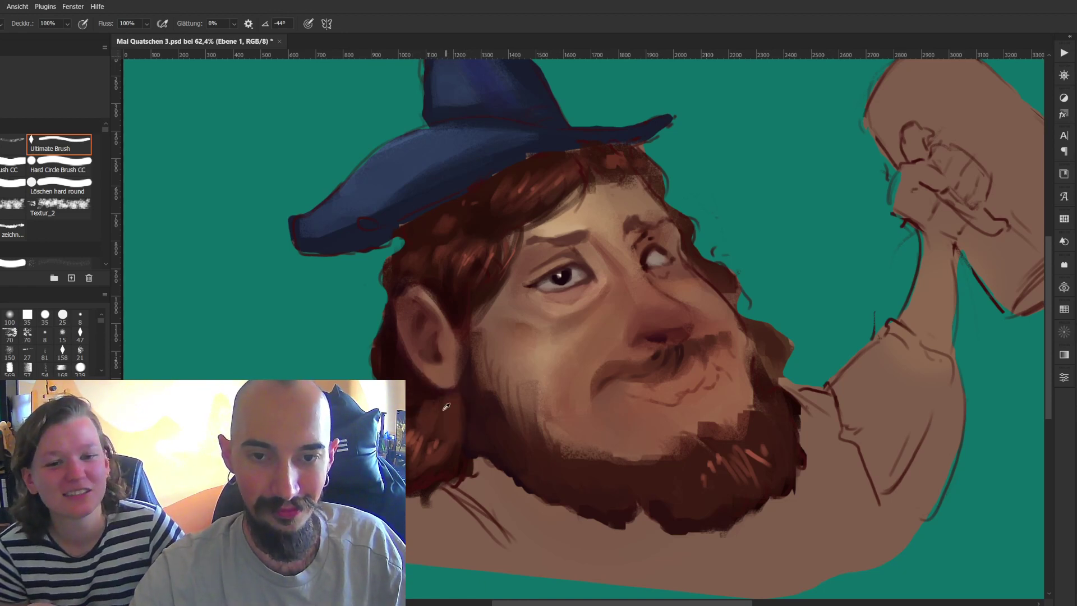
alt+click(421, 404)
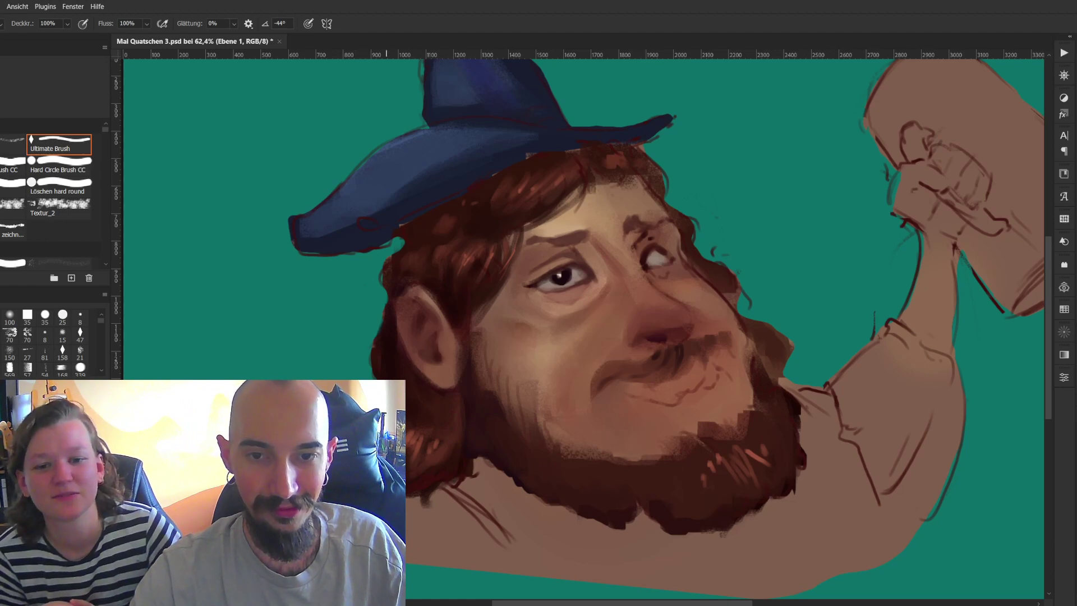
Step: Check the whole painting's values in a greyscale proof view, both mirrored and in the original orientation
scroll(414, 484, down, 3)
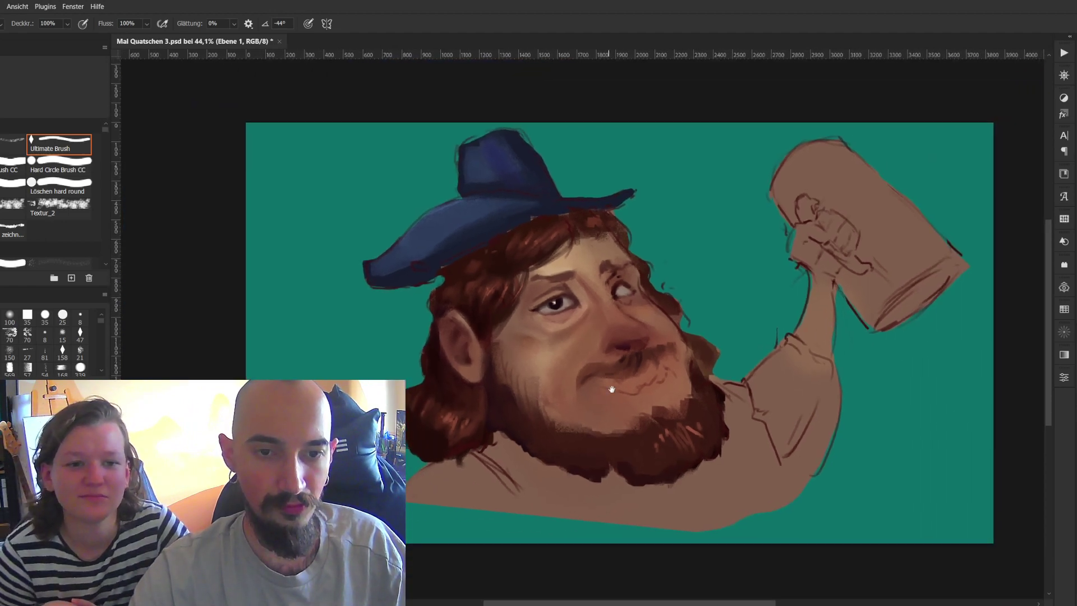
key(ctrl+y)
key(ctrl+shift+h)
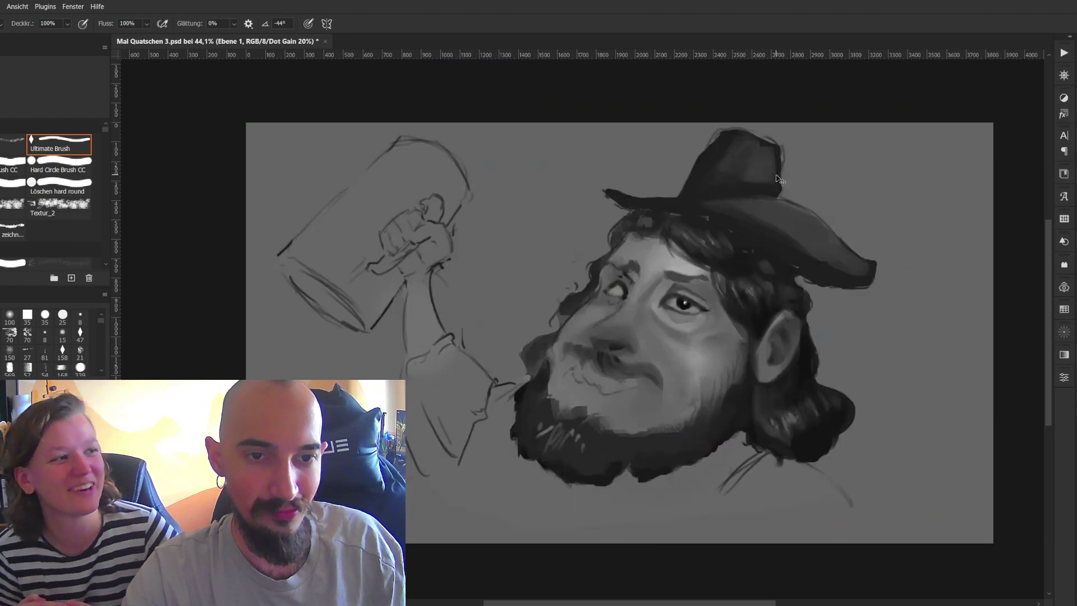
key(ctrl+z)
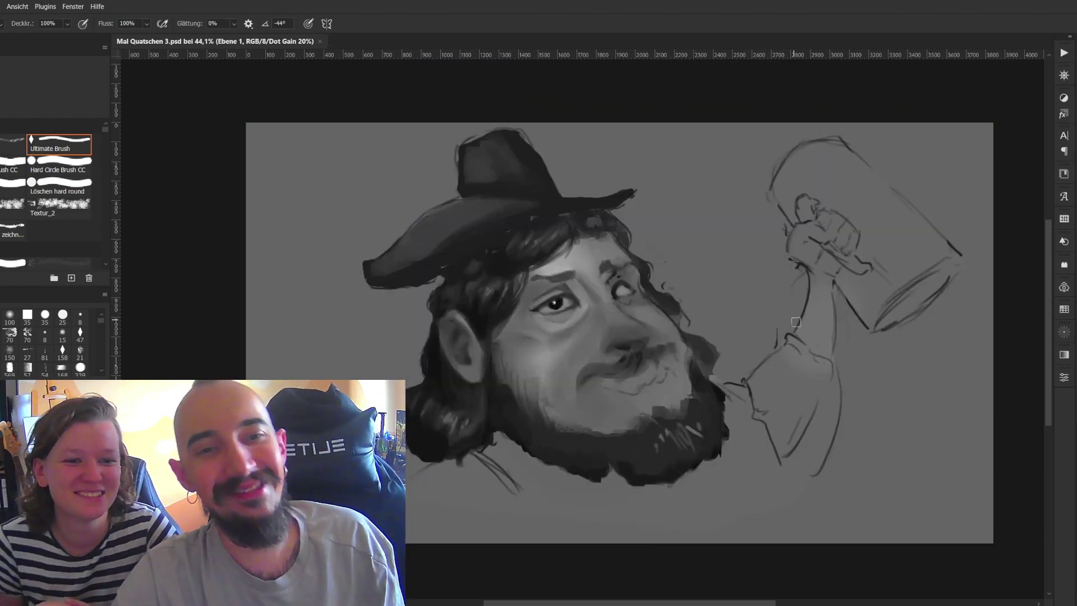
click(830, 338)
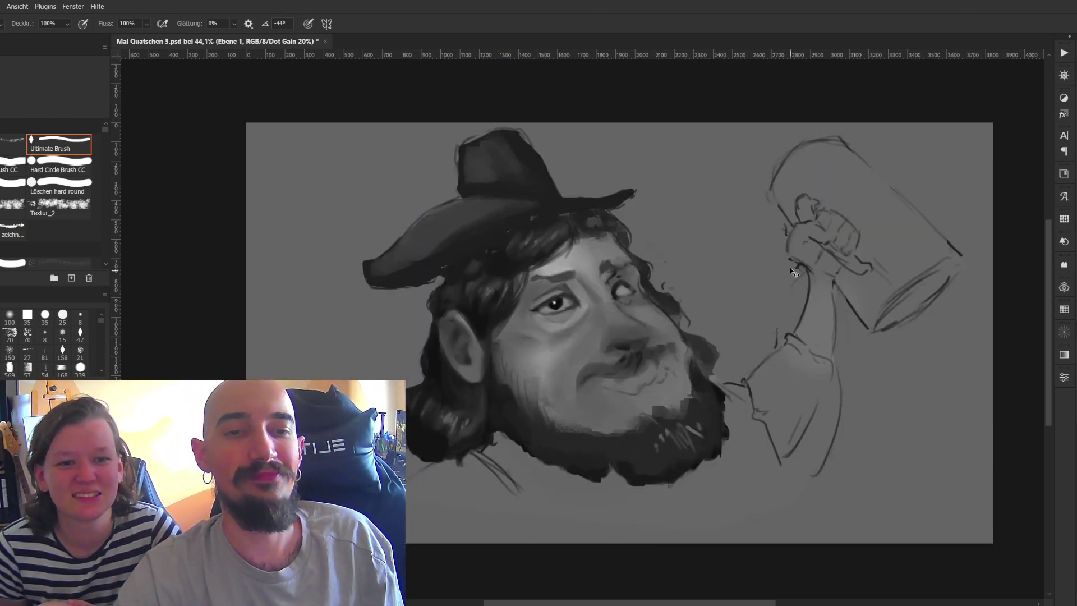
key(ctrl+y)
Step: Paint a dark blue eye patch over the far eye, with a strap to the hairline and a reddish shadow beneath it
scroll(642, 211, up, 3)
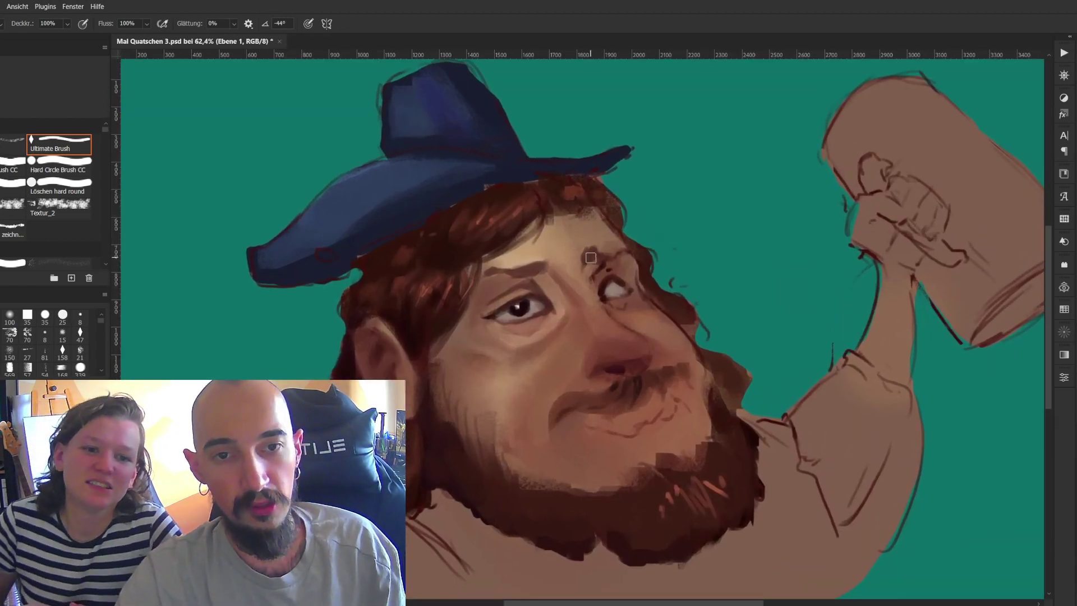
mouse_move(588, 257)
mouse_down()
mouse_move(604, 296)
mouse_move(614, 259)
mouse_move(605, 251)
mouse_move(616, 296)
mouse_move(629, 296)
mouse_move(601, 262)
mouse_move(627, 258)
mouse_move(632, 301)
mouse_move(630, 257)
mouse_move(595, 249)
mouse_up()
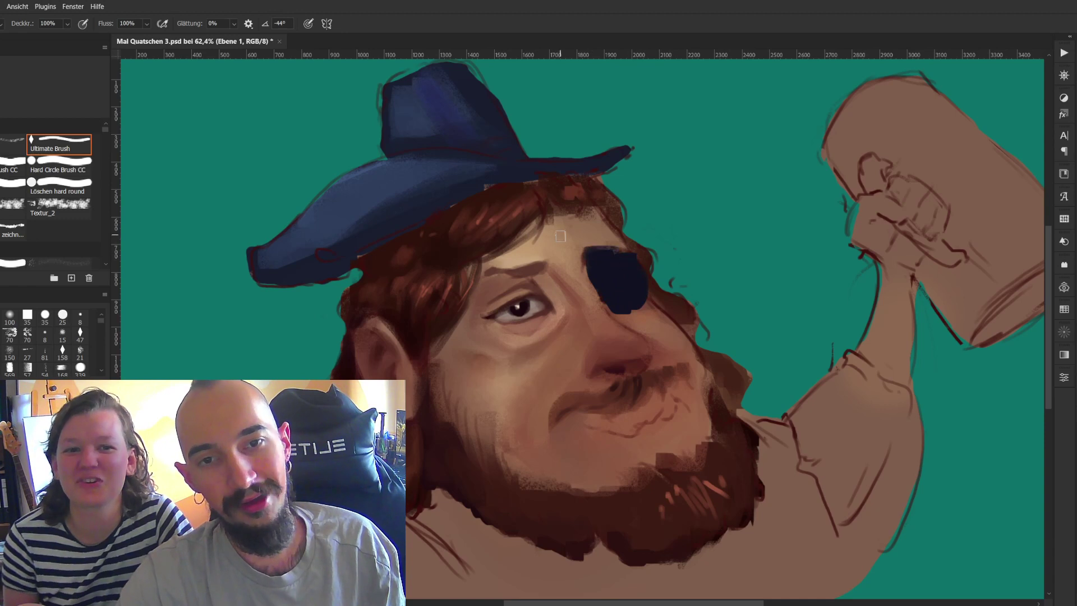
mouse_move(529, 221)
mouse_down()
mouse_move(566, 258)
mouse_move(586, 260)
mouse_up()
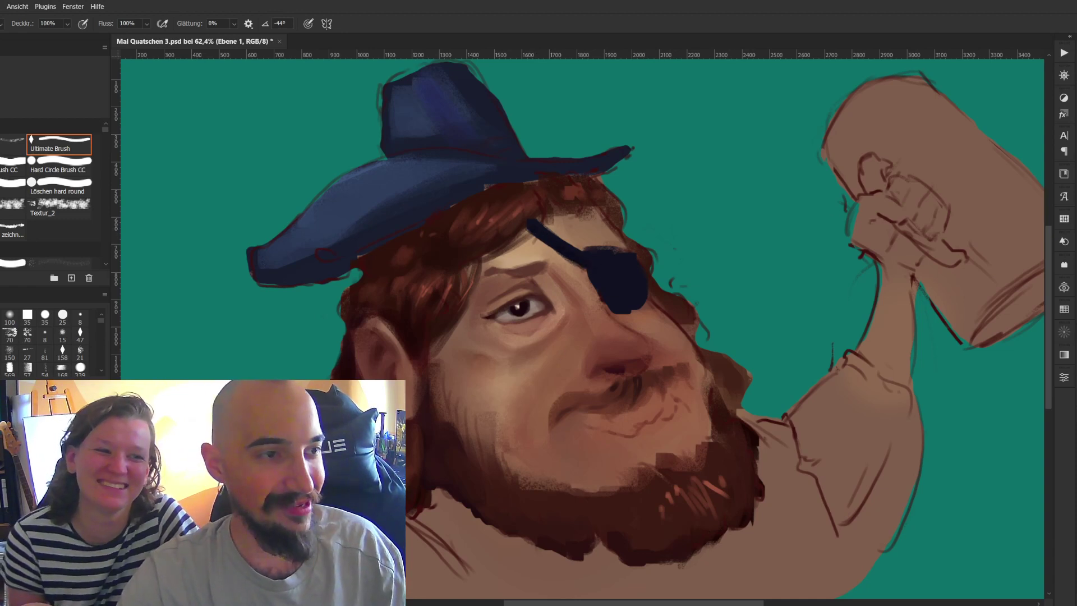
drag(534, 238, 578, 262)
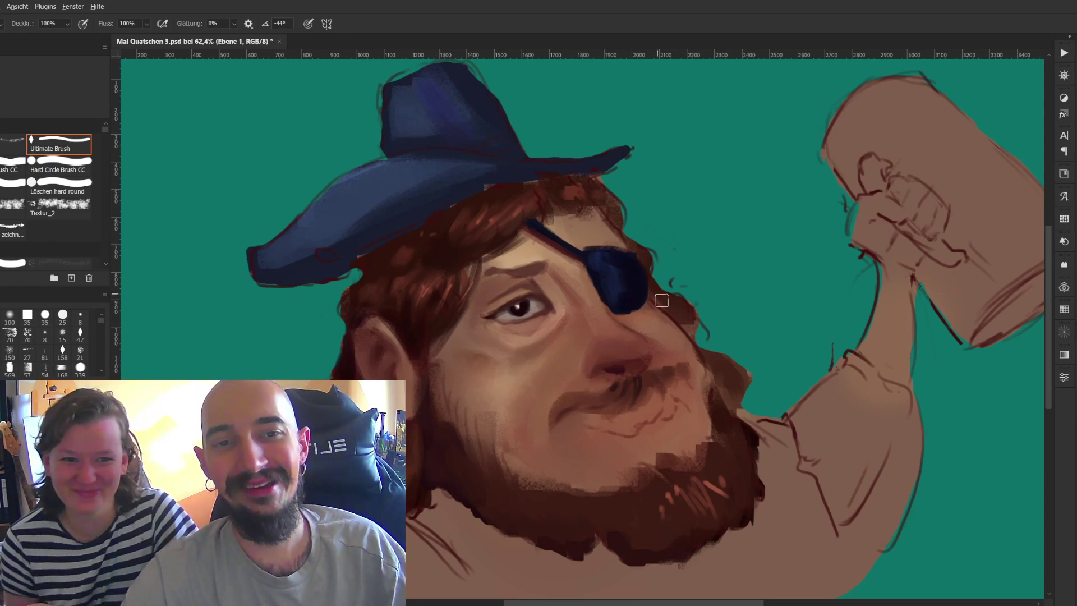
Step: Add a small white highlight where the strap meets the eye patch, using a mirrored canvas to check the figure
drag(779, 289, 748, 286)
key(F2)
scroll(687, 263, up, 3)
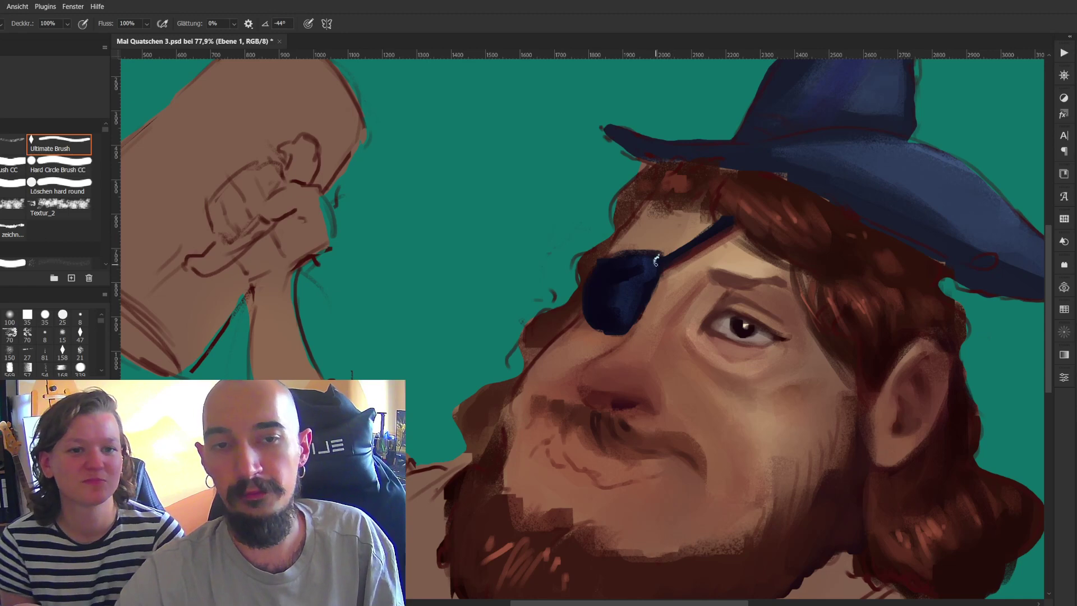
alt+scroll(697, 265, down, 2)
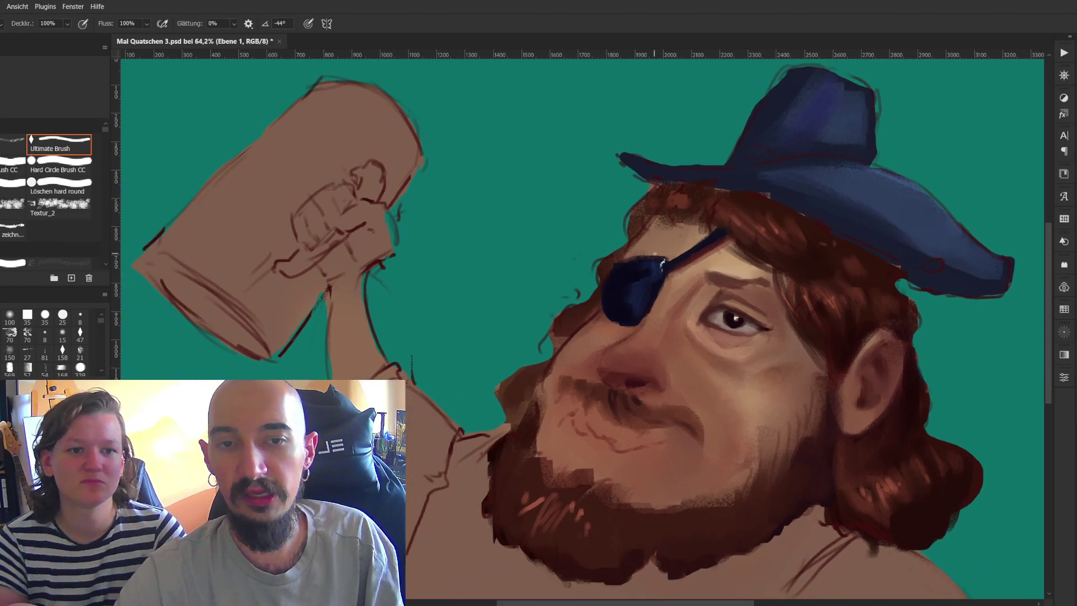
scroll(720, 335, down, 2)
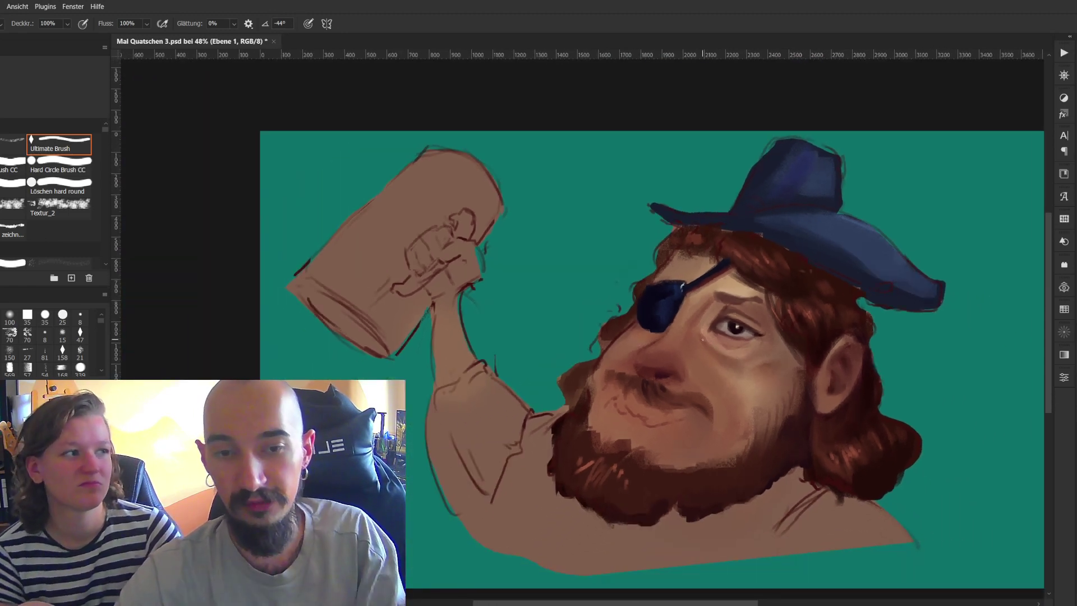
key(ctrl+shift+h)
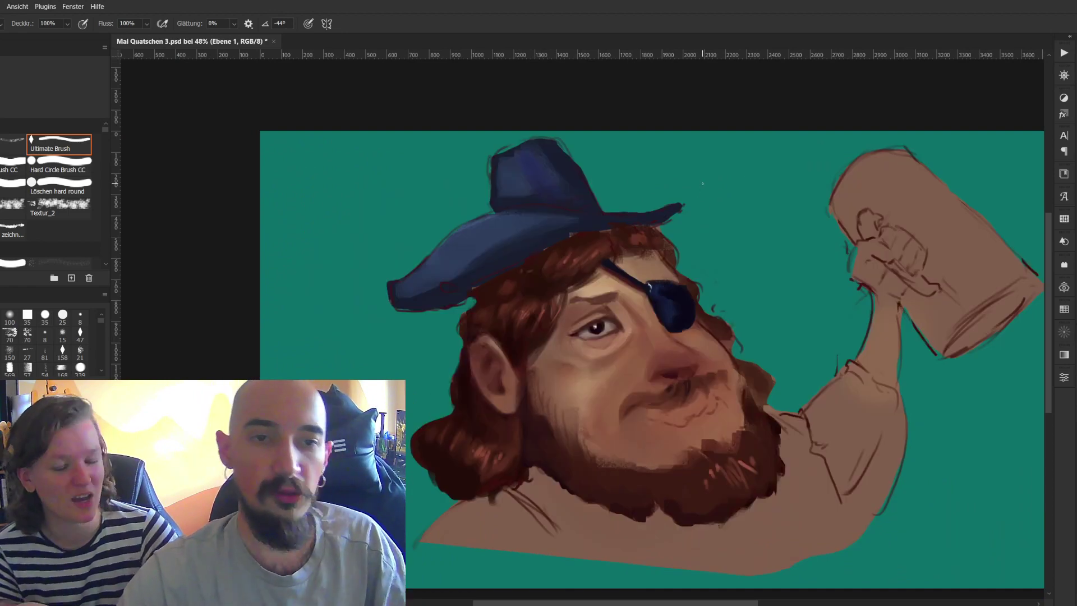
Step: Paint lighter blue diagonal fold highlights across the eye patch
alt+scroll(745, 236, up, 2)
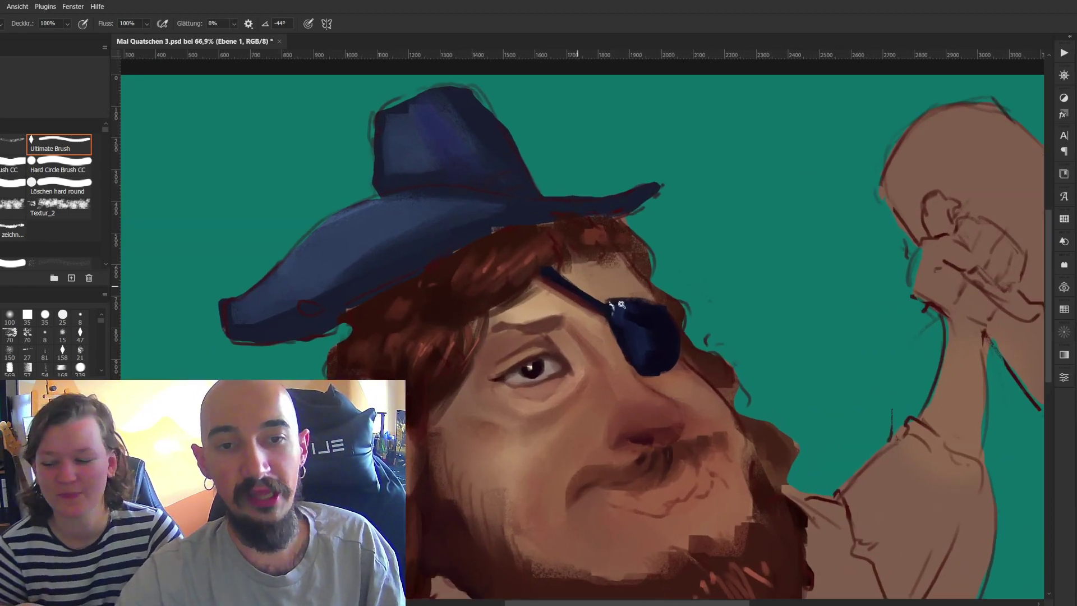
scroll(610, 306, up, 3)
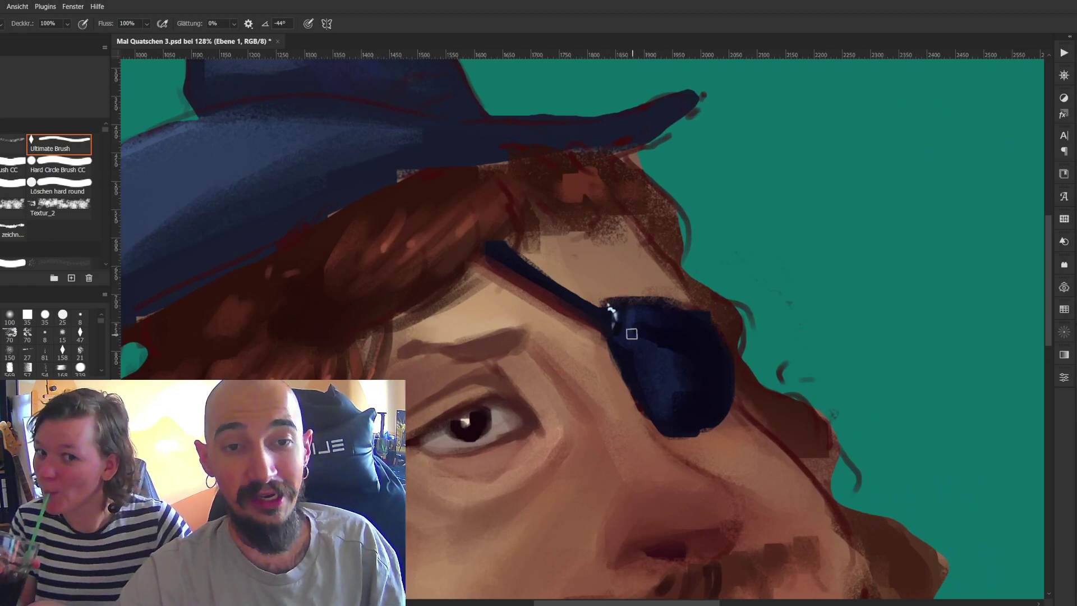
scroll(673, 363, down, 3)
scroll(680, 366, down, 1)
scroll(681, 366, up, 3)
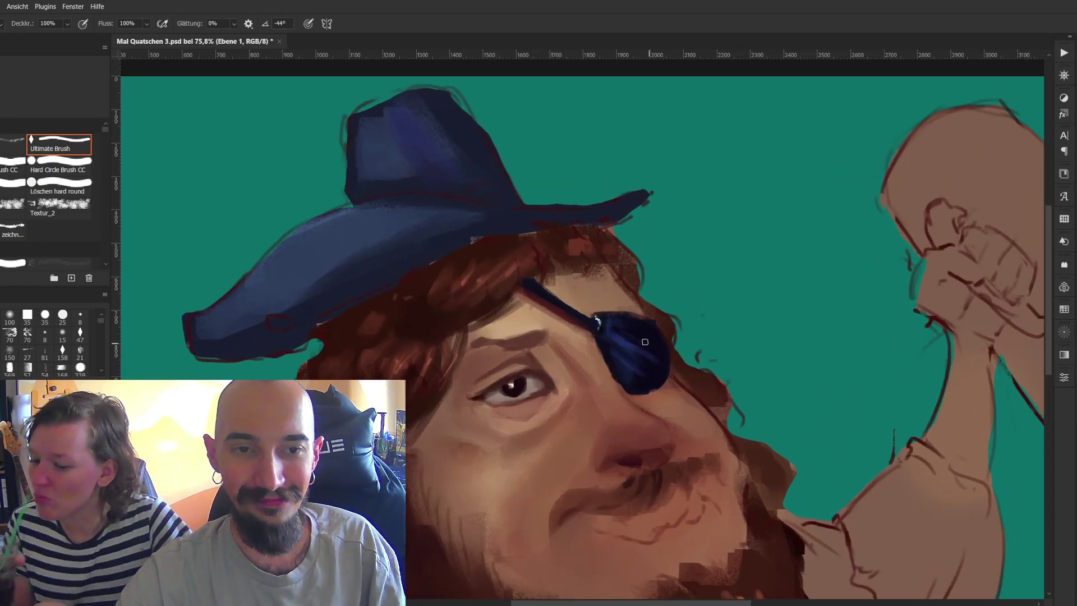
scroll(694, 344, down, 3)
scroll(709, 322, up, 1)
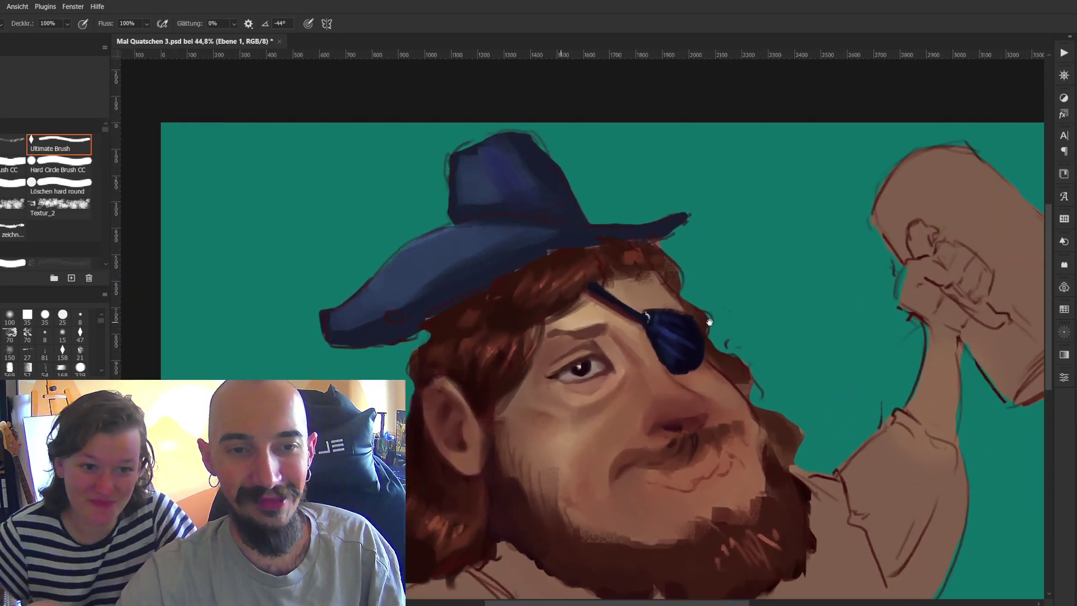
Step: Soften the folds on the eye patch and paint a dark blue lower strap from its bottom corner across the far cheek
alt+right_click(676, 336)
scroll(686, 329, up, 3)
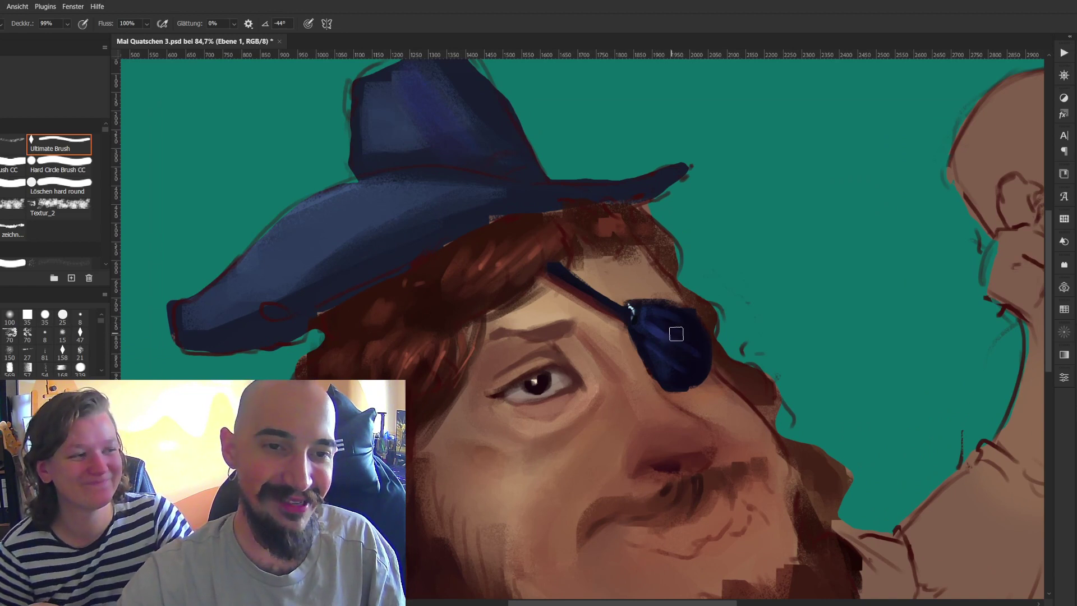
key(period)
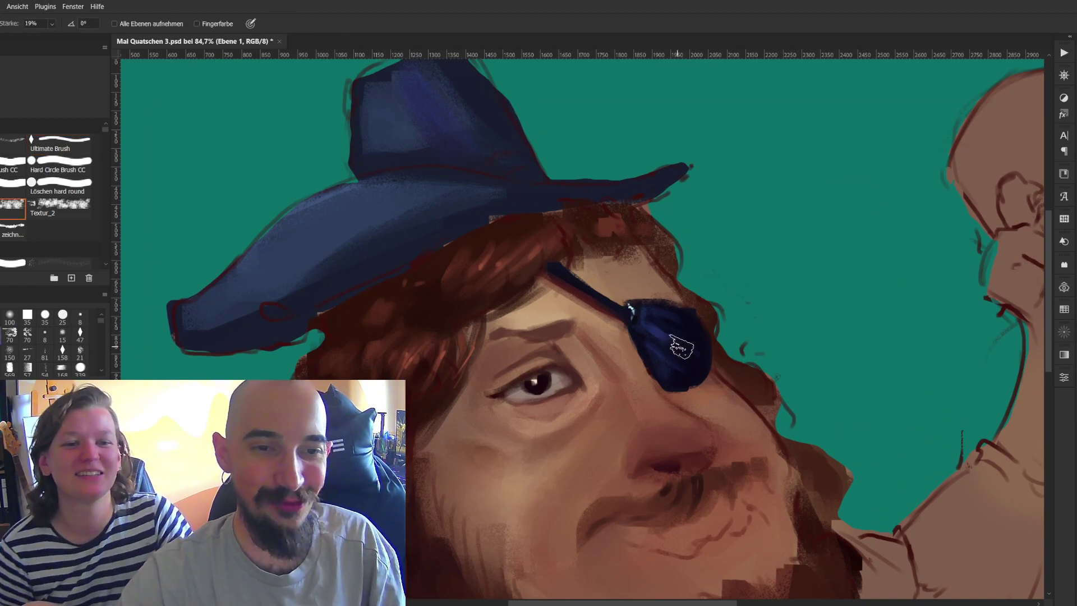
key(comma)
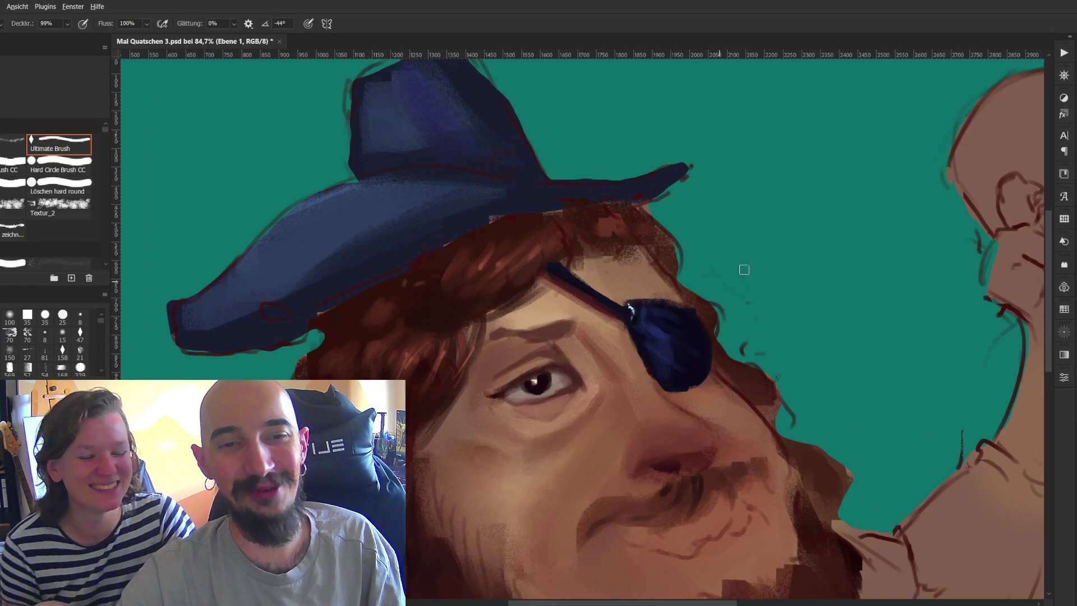
scroll(706, 327, up, 1)
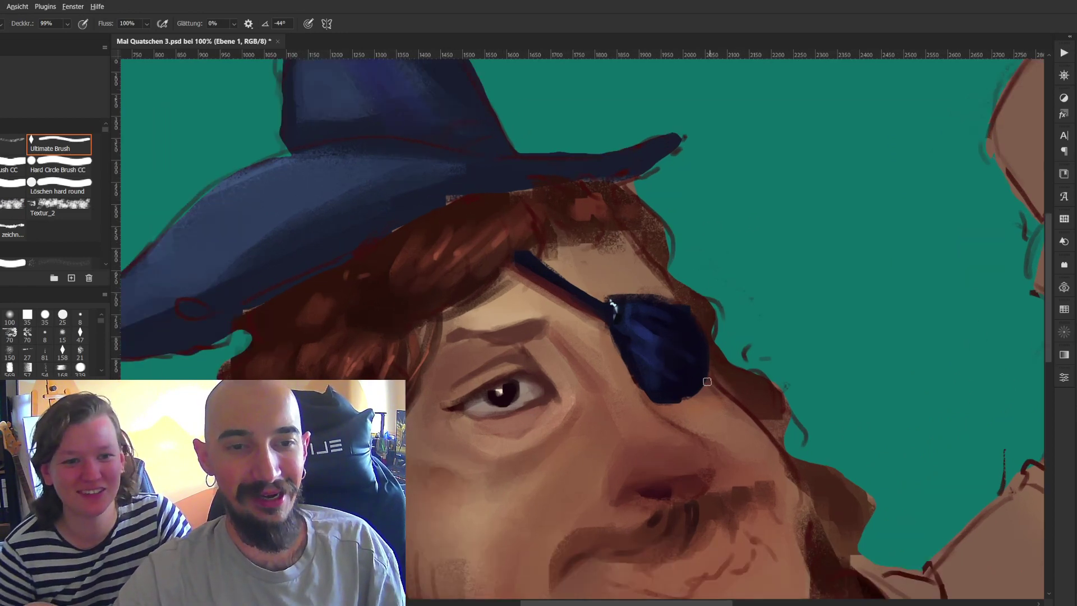
mouse_move(707, 382)
mouse_down()
mouse_move(719, 389)
mouse_move(693, 364)
mouse_move(732, 398)
mouse_up()
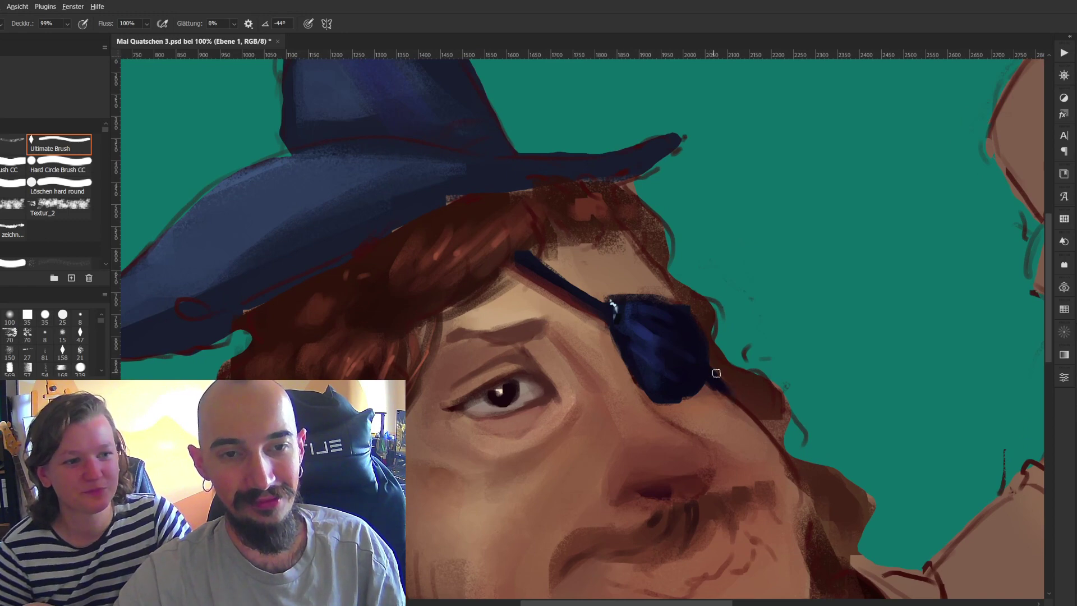
drag(776, 359, 732, 336)
key(ctrl+comma)
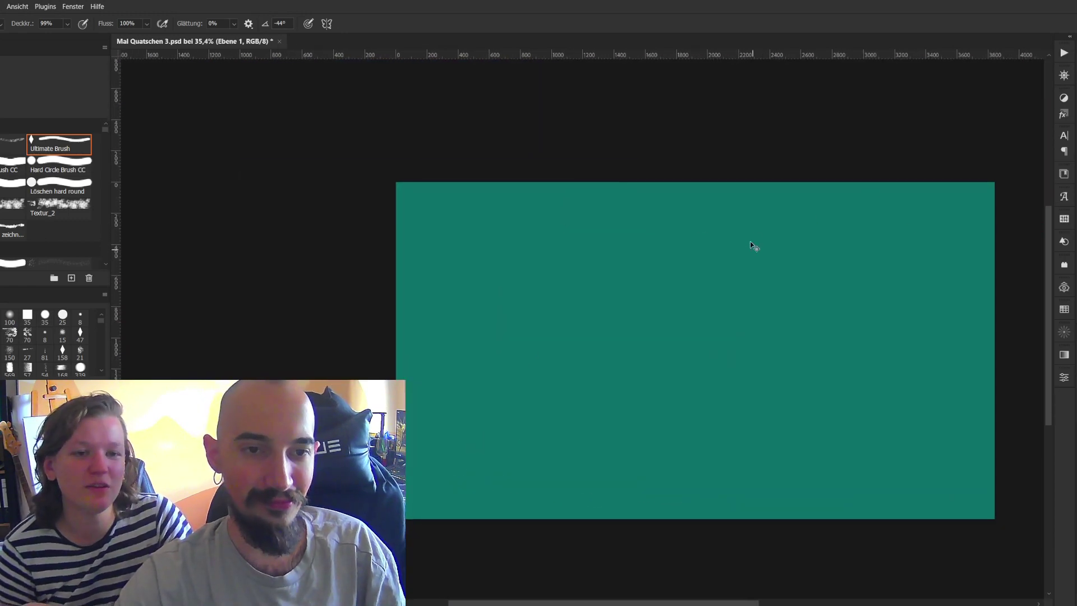
key(ctrl+comma)
scroll(736, 317, up, 2)
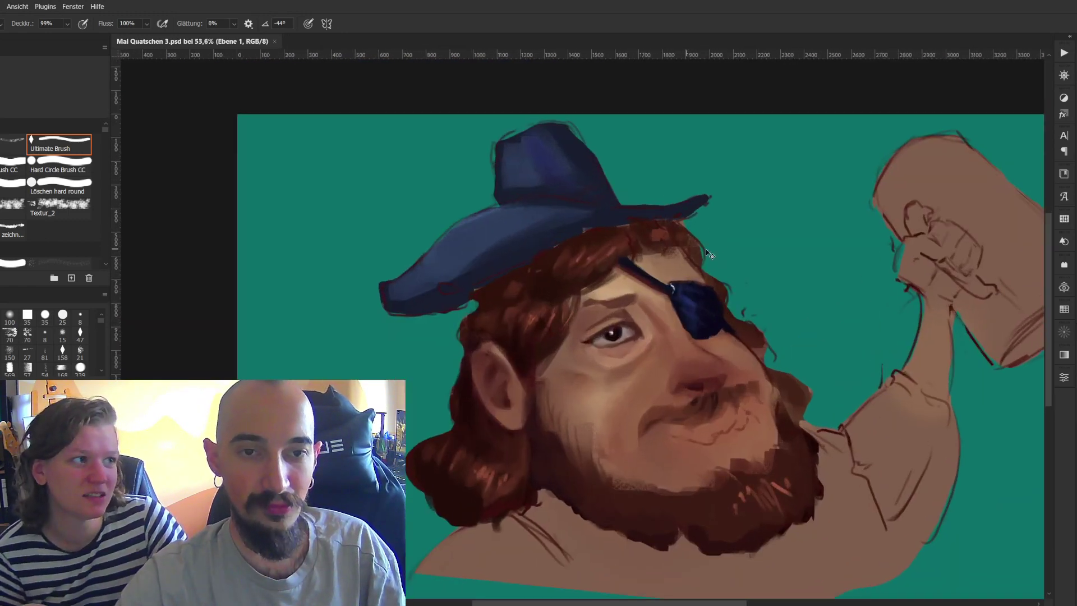
Step: Paint a dark shadow over the hair beneath the hat, clean up the brim's underside and smudge the far brim tip
alt+click(597, 243)
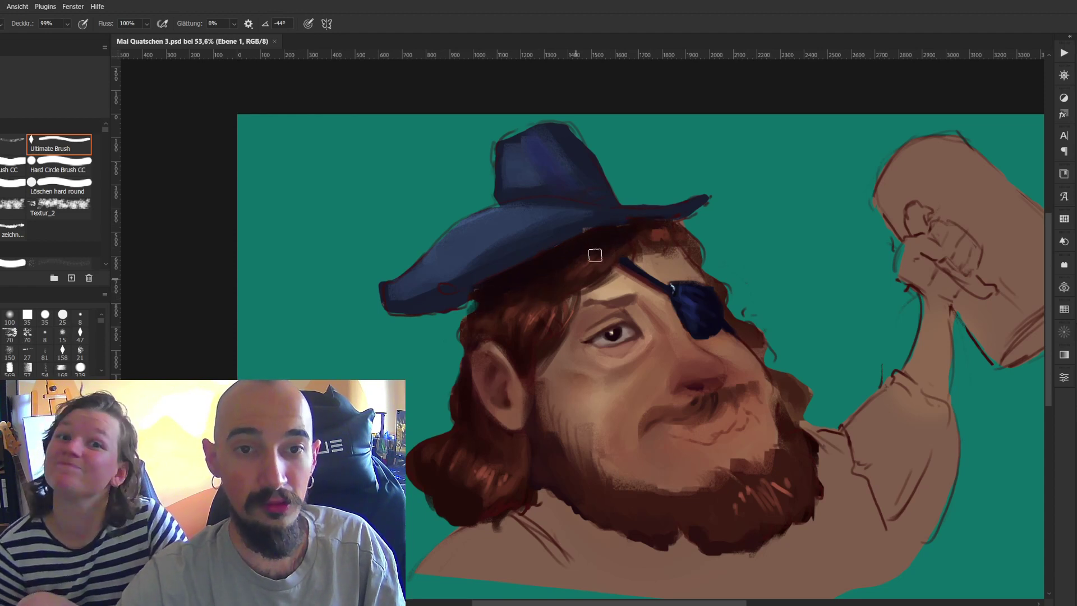
click(535, 246)
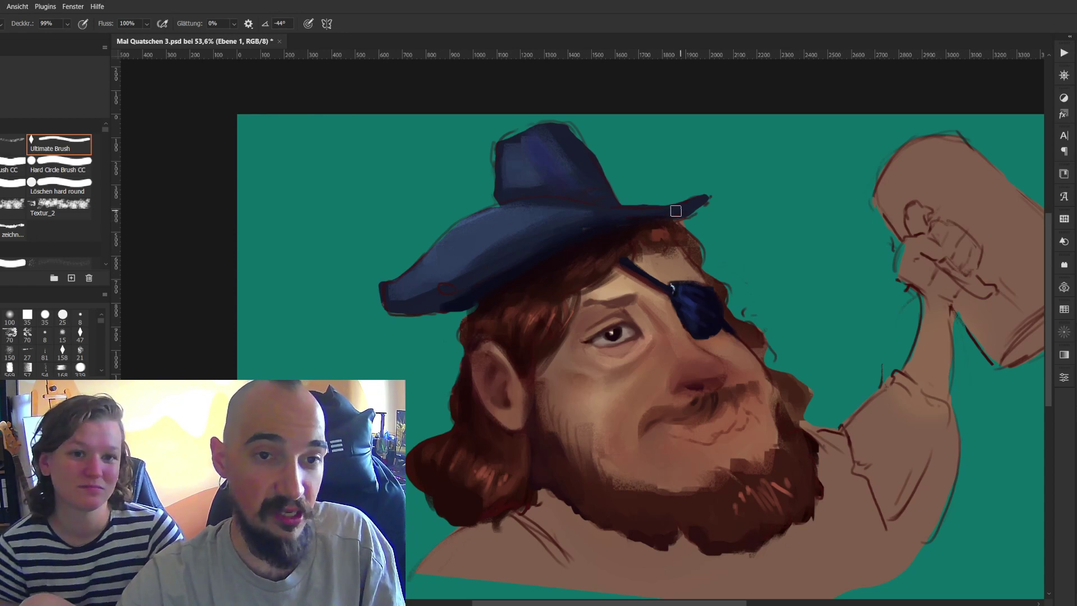
key(r)
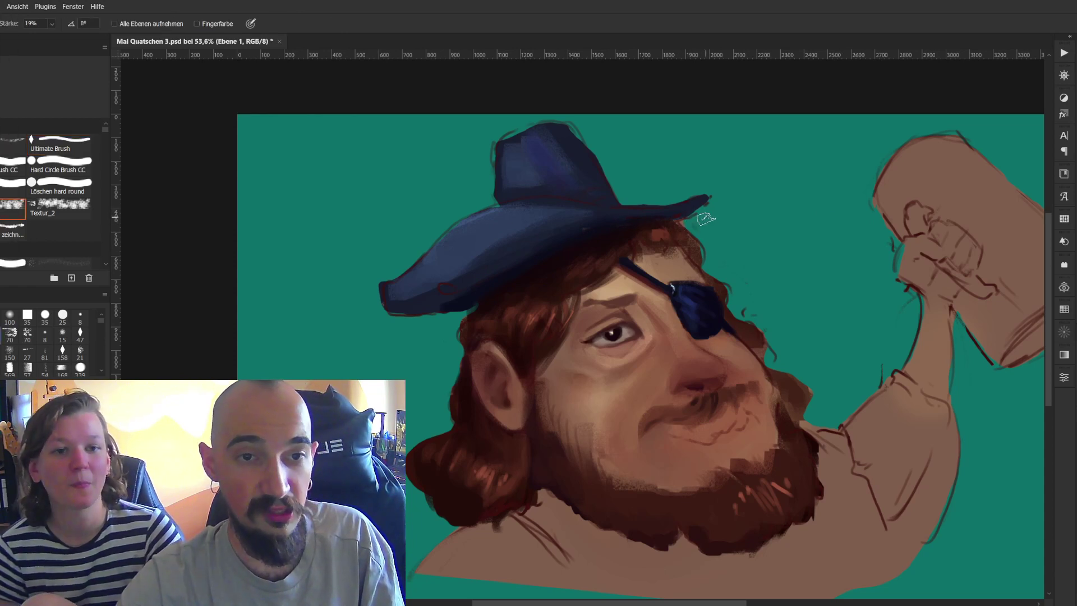
drag(695, 220, 718, 205)
key(b)
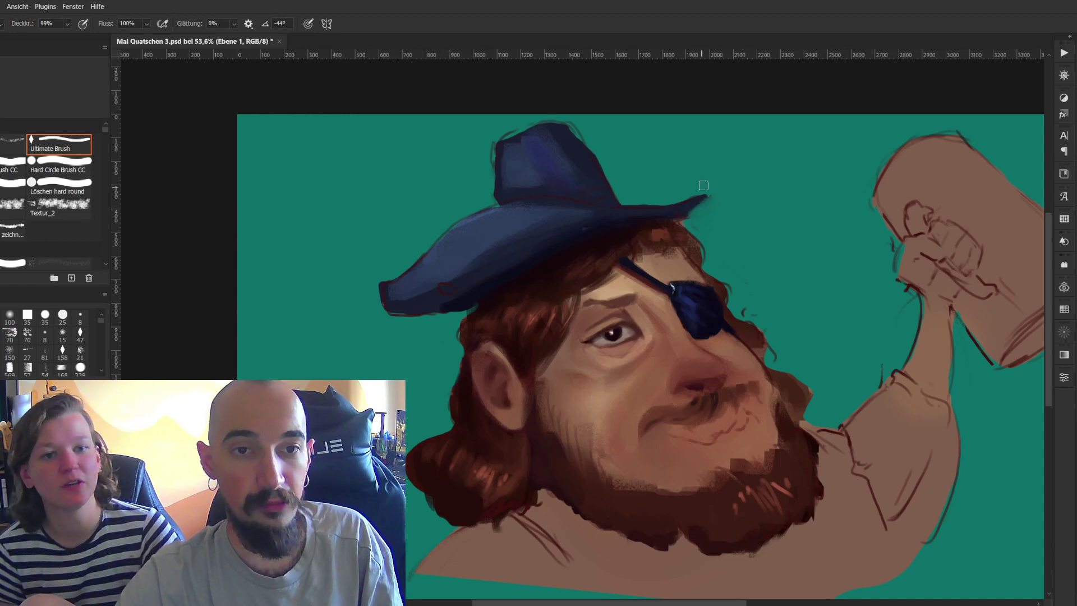
Step: Check the figure on a mirrored canvas and paint a deeper violet-blue over the near side of the hat brim
drag(737, 266, 732, 224)
key(ctrl+shift+h)
drag(887, 263, 819, 278)
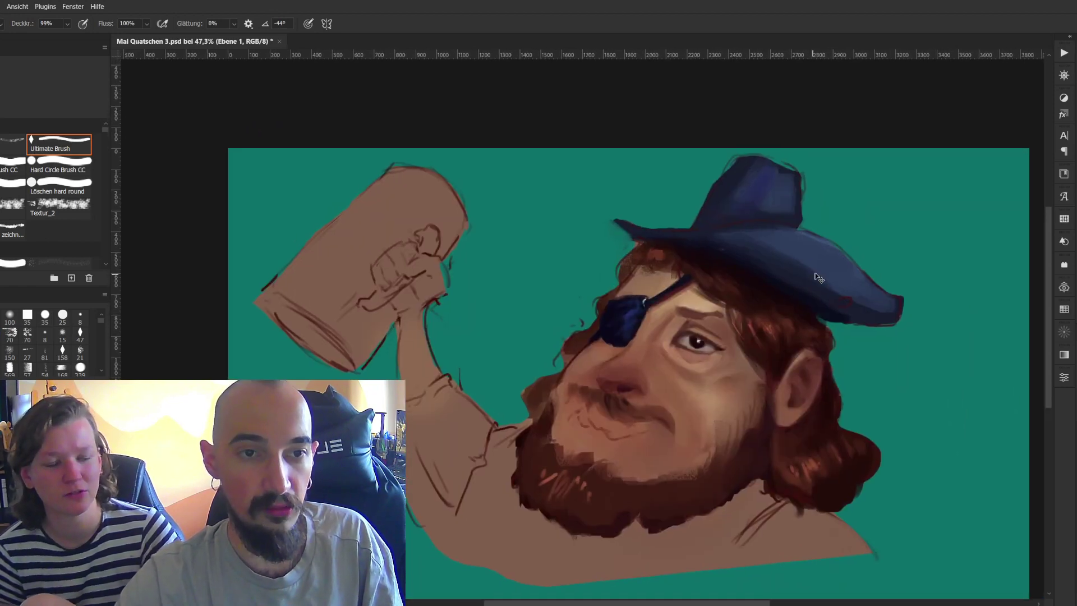
key(ctrl+shift+h)
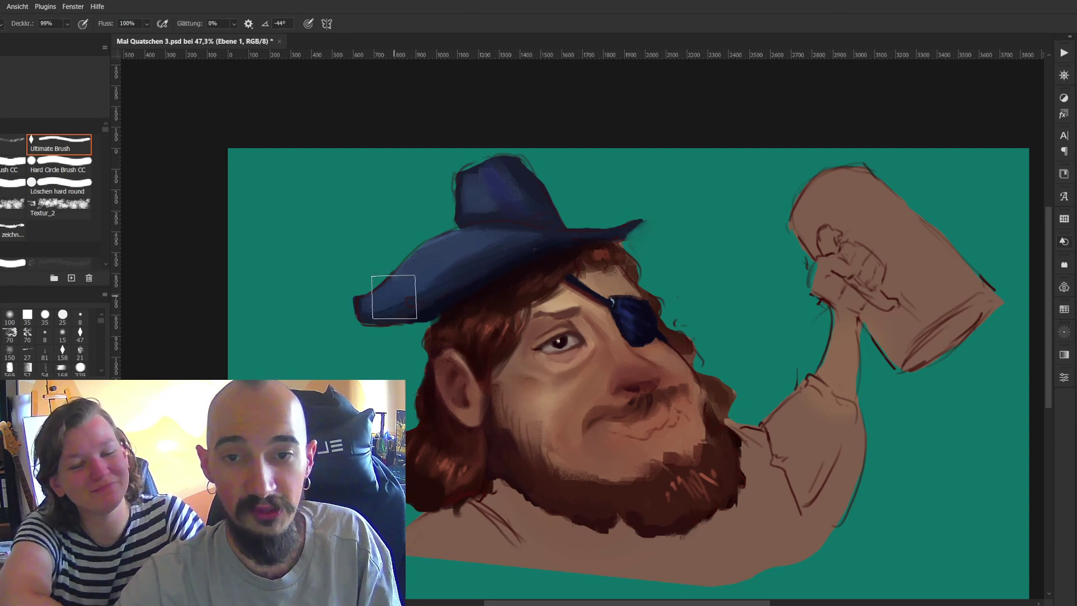
mouse_move(383, 305)
mouse_down()
mouse_move(421, 272)
mouse_move(401, 302)
mouse_move(368, 311)
mouse_move(428, 250)
mouse_move(393, 308)
mouse_move(433, 249)
mouse_move(473, 226)
mouse_move(502, 243)
mouse_move(473, 265)
mouse_move(444, 249)
mouse_up()
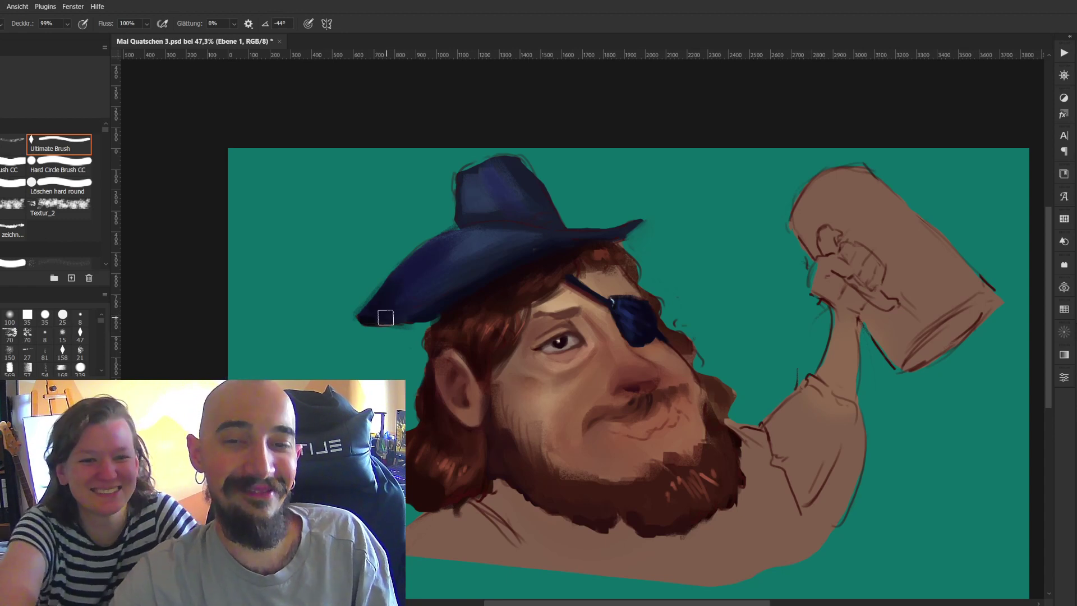
Step: Trim the near brim's edge with the teal background colour and add thin stray curls of hair behind the ear
alt+click(374, 337)
key(bracketleft)
key(bracketleft)
key(bracketleft)
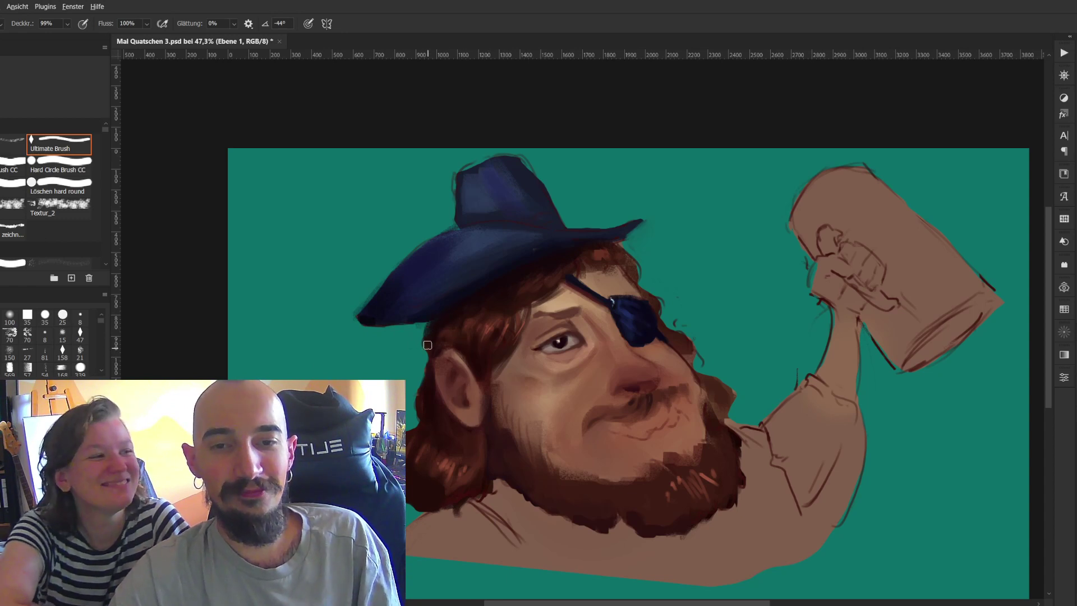
mouse_move(424, 333)
mouse_down()
mouse_move(437, 358)
mouse_move(426, 345)
mouse_move(416, 352)
mouse_move(422, 323)
mouse_up()
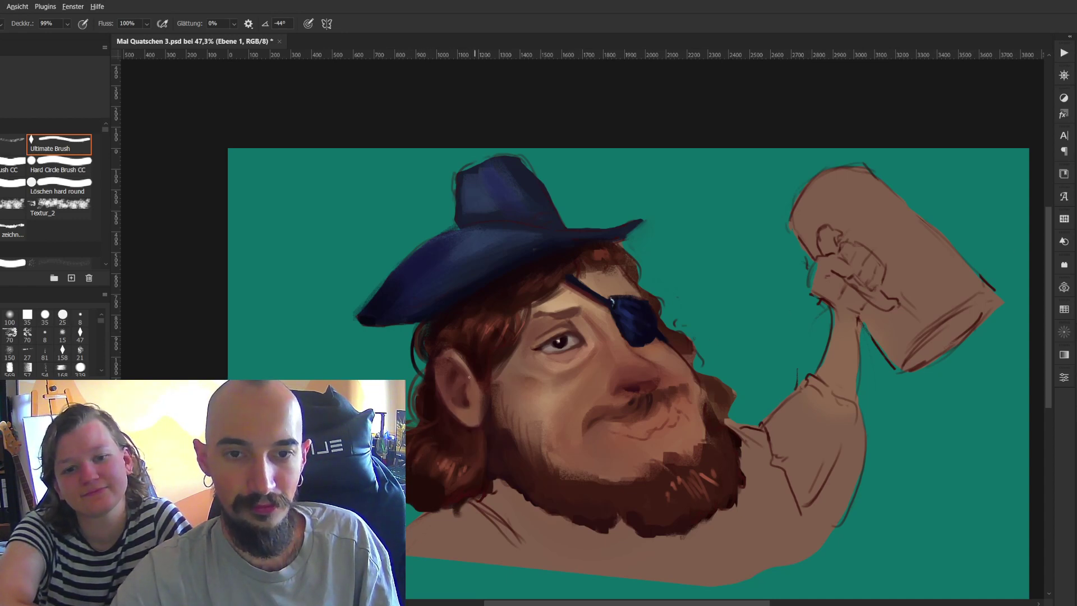
drag(628, 329, 613, 322)
Step: Smooth the blue shading on the near brim and paint a dark red band around the base of the hat's crown
alt+click(391, 301)
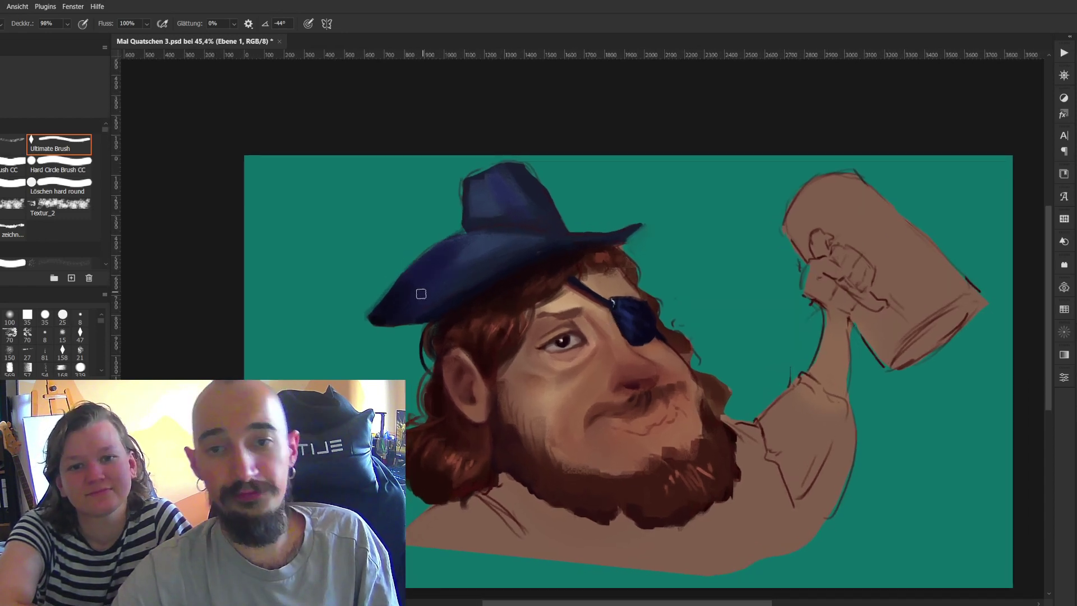
key(alt)
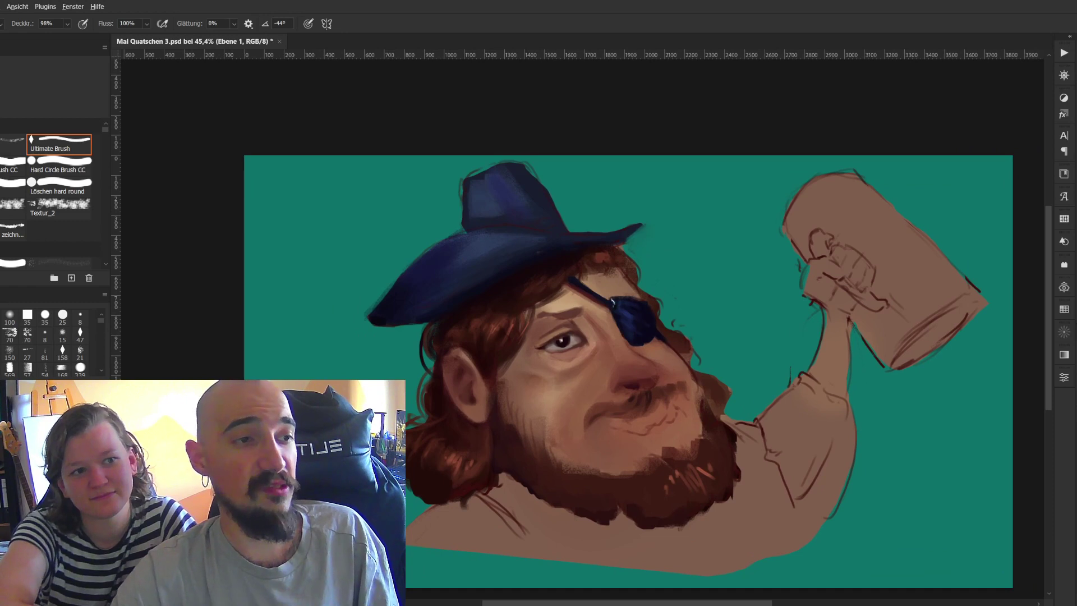
mouse_move(521, 222)
mouse_down()
mouse_move(553, 227)
mouse_move(551, 217)
mouse_move(559, 228)
mouse_up()
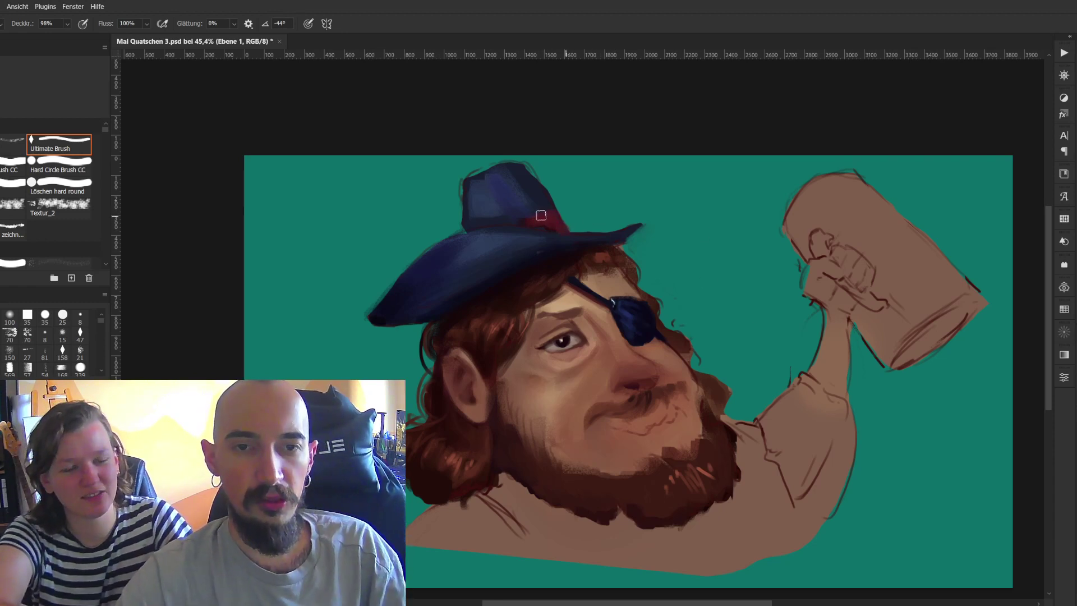
drag(531, 226, 563, 226)
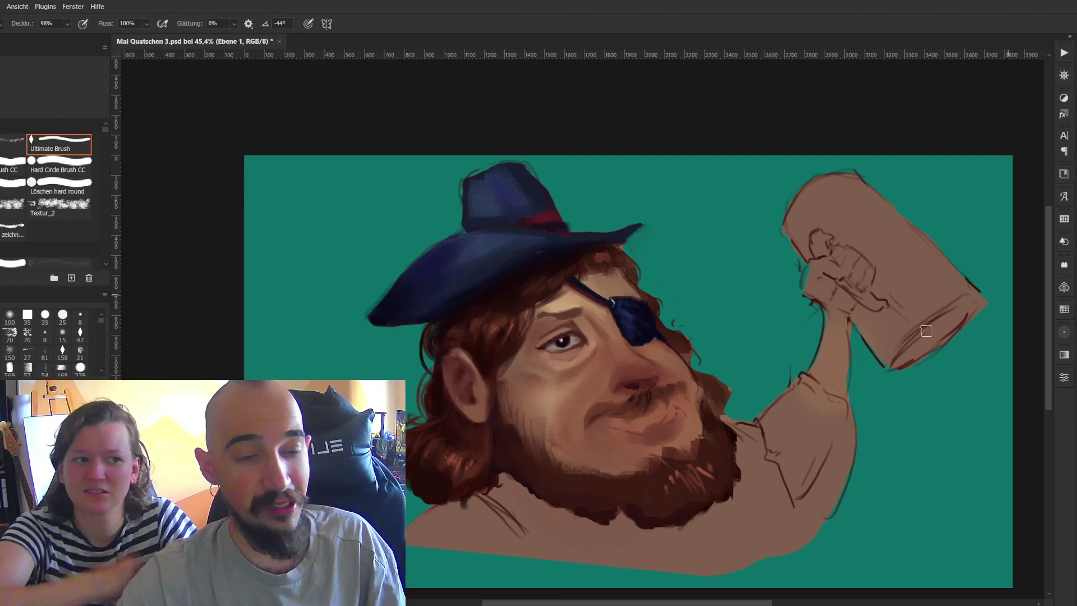
Step: Paint a wavy dark red mouth line with a small crease at the near corner, using a smaller brush
scroll(716, 424, up, 2)
click(565, 426)
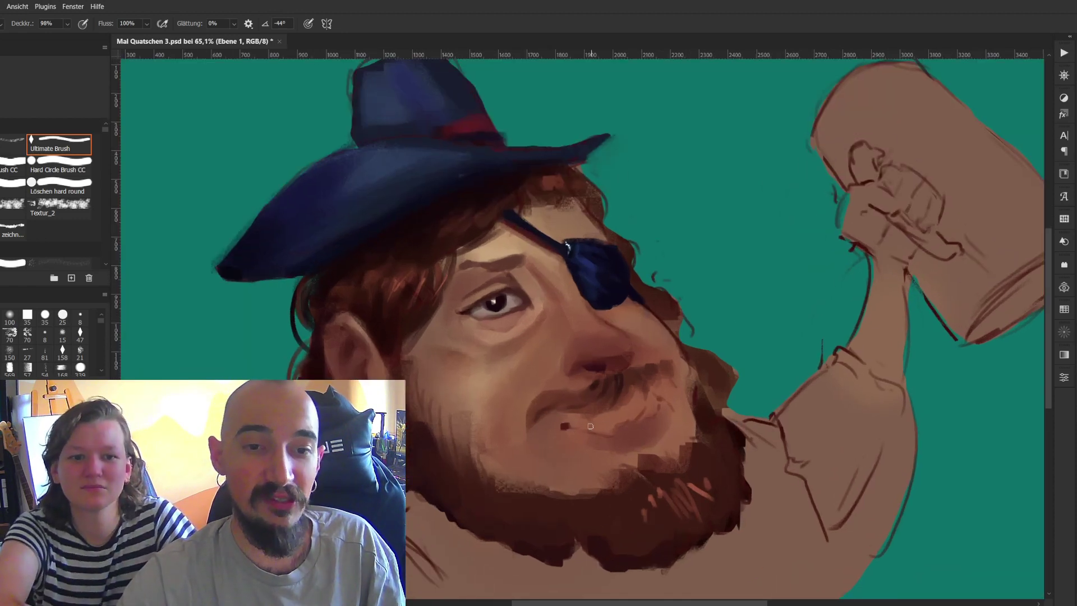
key([)
drag(609, 433, 662, 399)
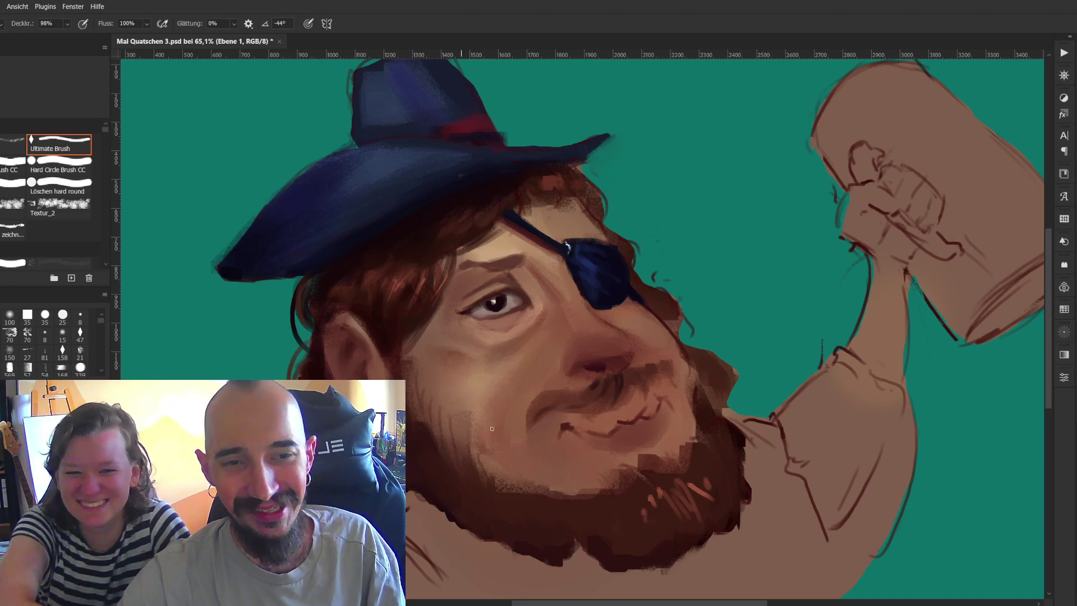
drag(738, 331, 692, 331)
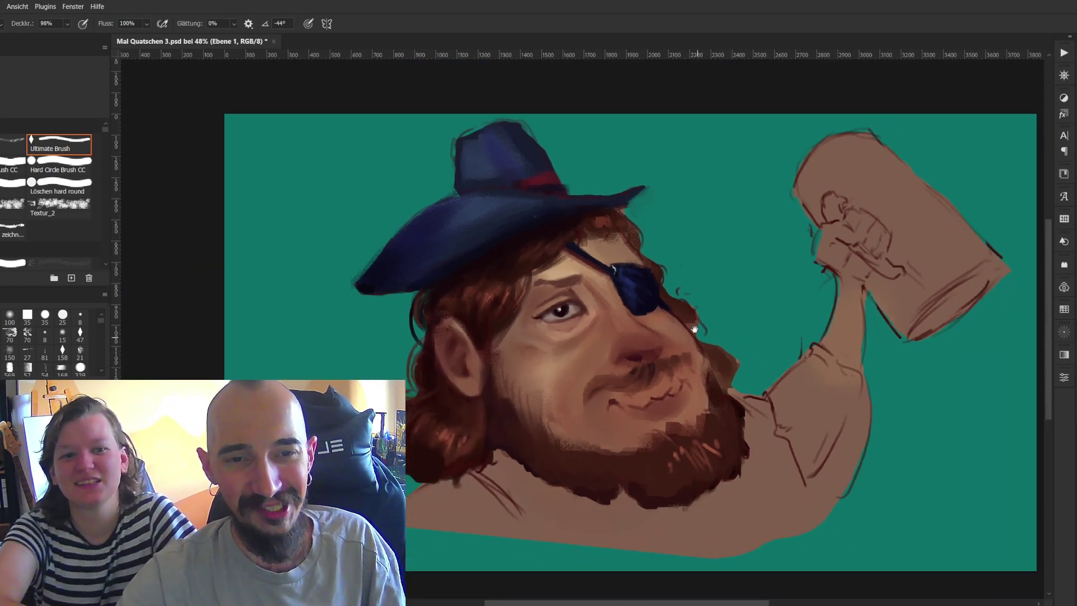
Step: Mirror the canvas and add small light highlights to the nose and the lower lip
key(ctrl+shift+h)
scroll(721, 366, up, 1)
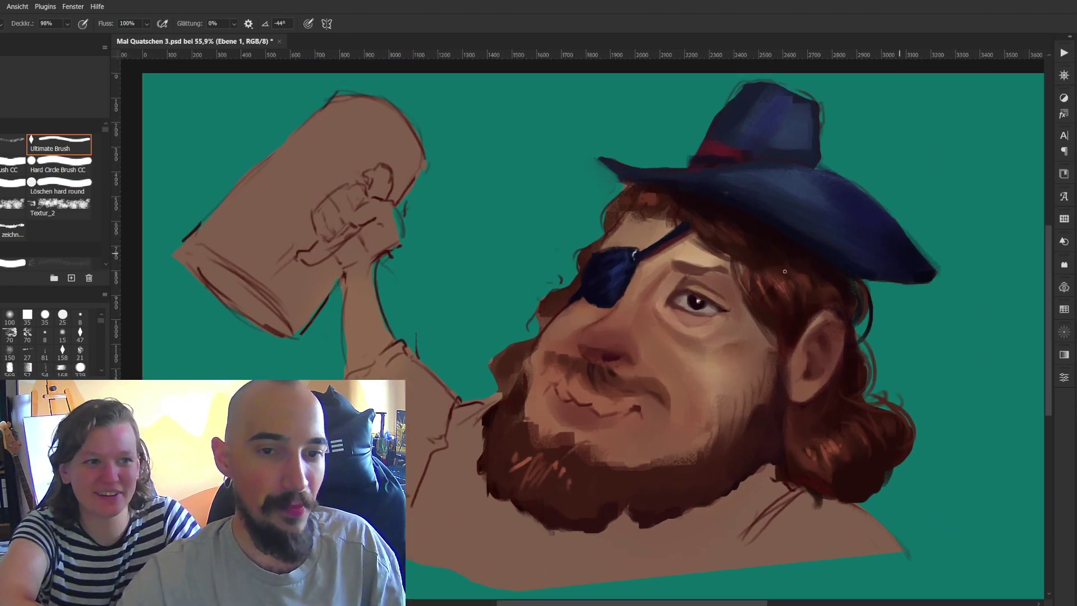
click(600, 337)
key(r)
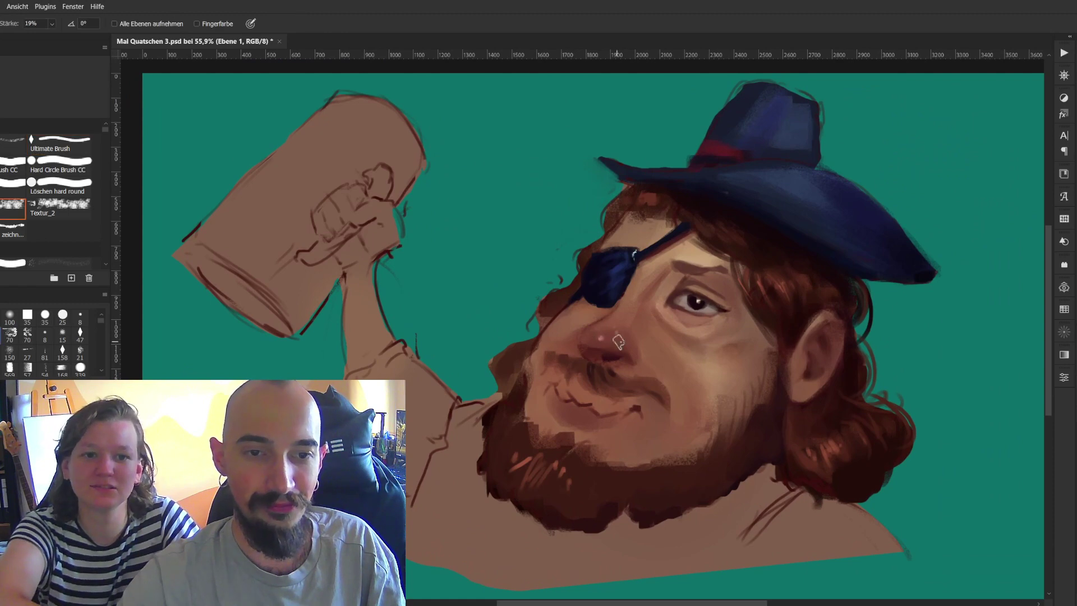
key(b)
mouse_move(709, 383)
mouse_down()
mouse_move(694, 382)
mouse_move(715, 382)
mouse_up()
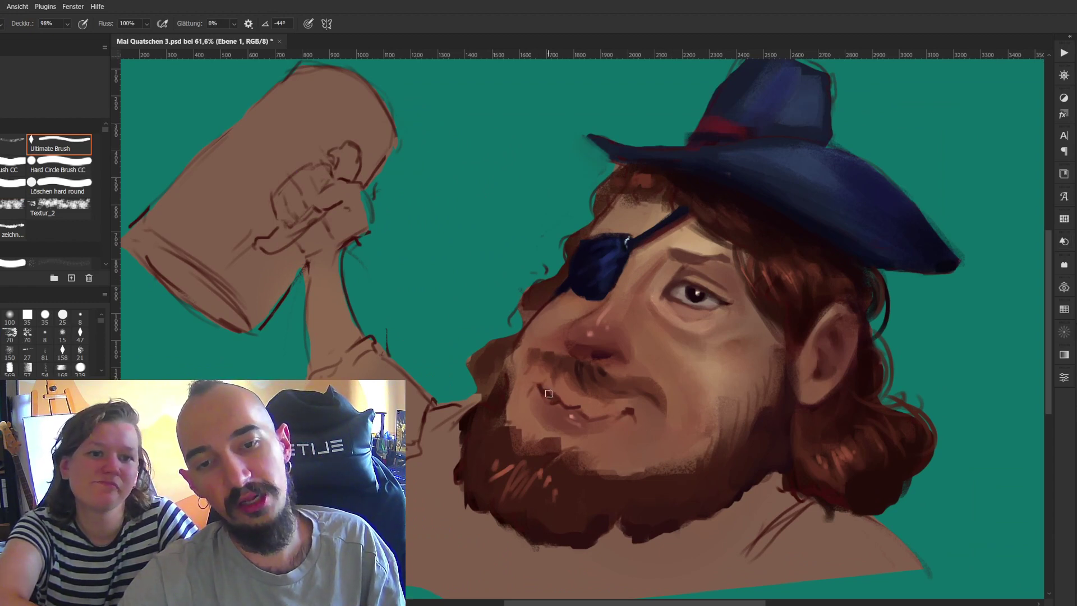
Step: Fill the lips with a darker red, shape the upper lip, and return the canvas to its original orientation
mouse_move(549, 393)
mouse_down()
mouse_move(579, 411)
mouse_move(616, 411)
mouse_up()
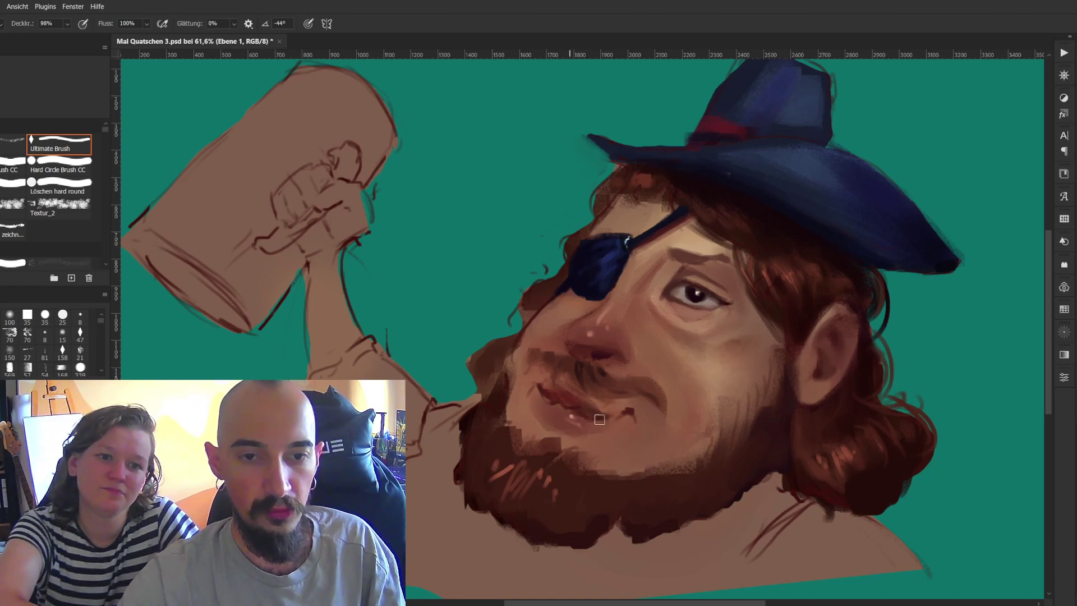
drag(554, 385, 582, 409)
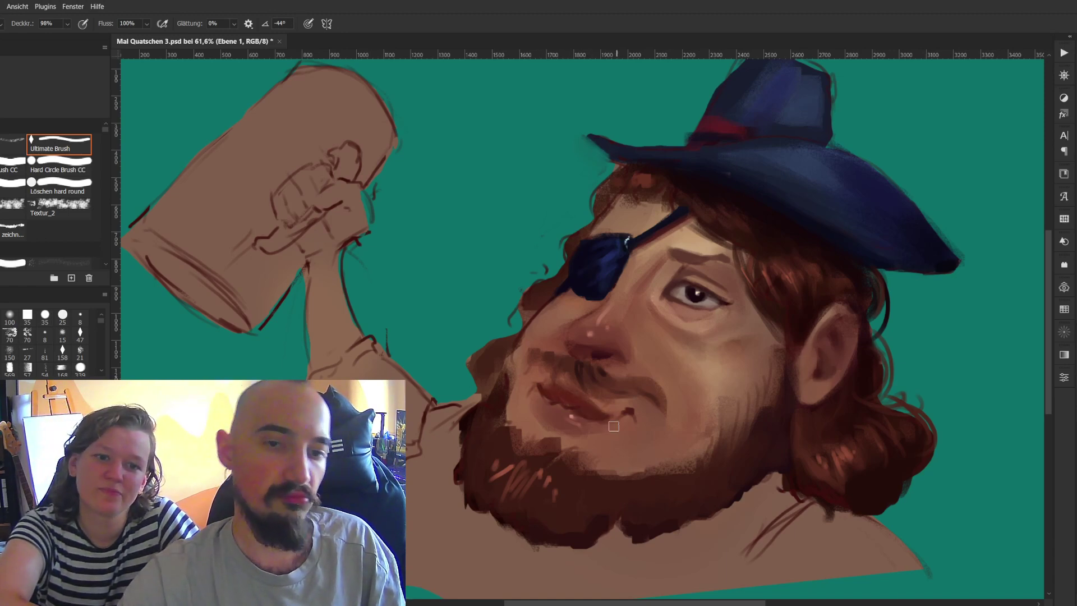
drag(756, 387, 673, 387)
key(ctrl+h)
click(727, 372)
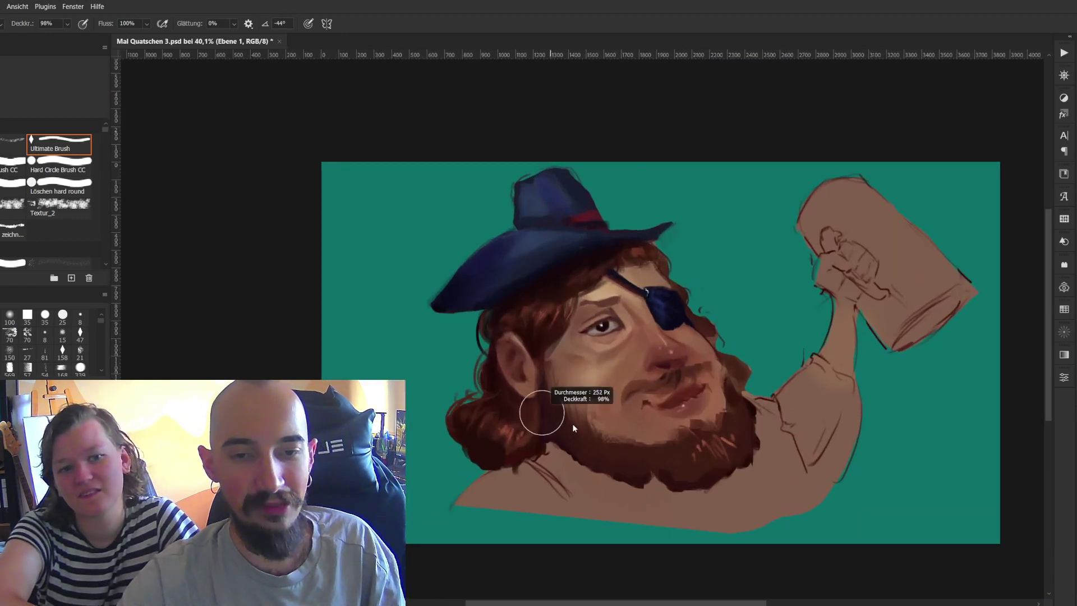
Step: Block in a grey-blue shirt over the neck, chest and far shoulder beneath the beard with a large brush
drag(540, 449, 615, 510)
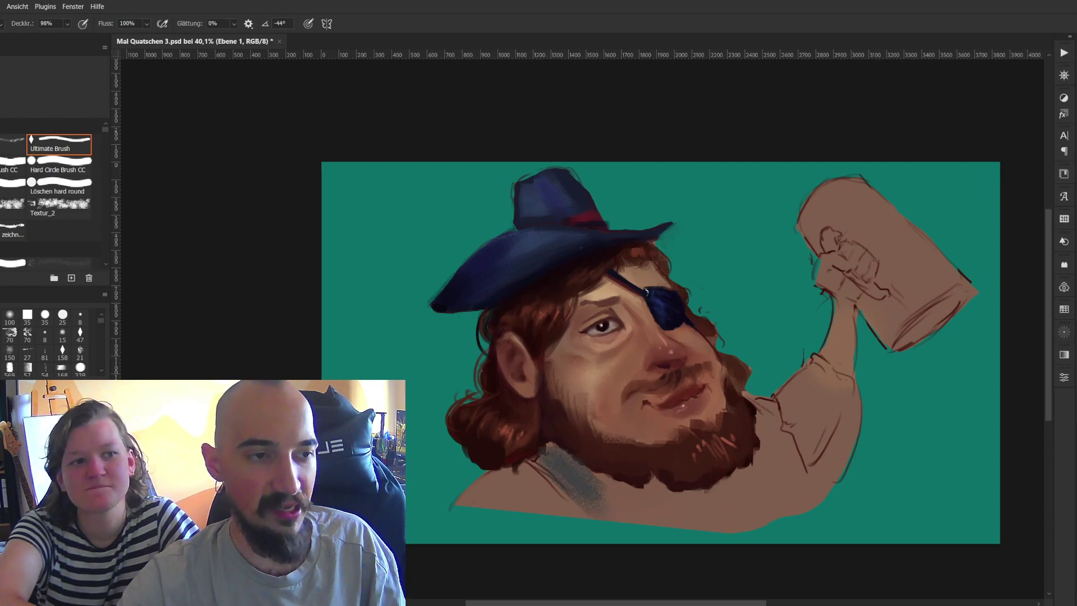
drag(560, 466, 612, 504)
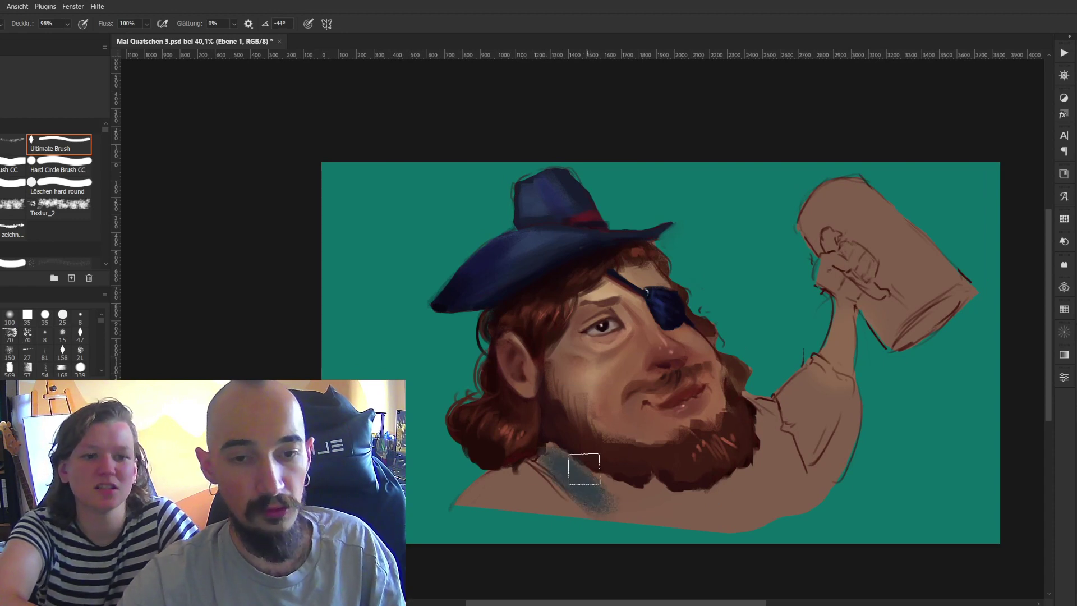
mouse_move(584, 469)
mouse_down()
mouse_move(647, 516)
mouse_move(633, 489)
mouse_move(682, 475)
mouse_move(578, 481)
mouse_move(589, 495)
mouse_move(595, 487)
mouse_move(661, 509)
mouse_move(642, 506)
mouse_move(655, 491)
mouse_move(679, 510)
mouse_move(675, 500)
mouse_move(710, 498)
mouse_move(680, 508)
mouse_move(698, 525)
mouse_move(757, 502)
mouse_move(766, 417)
mouse_move(785, 487)
mouse_move(775, 422)
mouse_move(799, 476)
mouse_move(785, 510)
mouse_up()
key(ctrl+z)
mouse_move(899, 374)
mouse_down()
mouse_move(858, 385)
mouse_move(871, 398)
mouse_move(857, 382)
mouse_up()
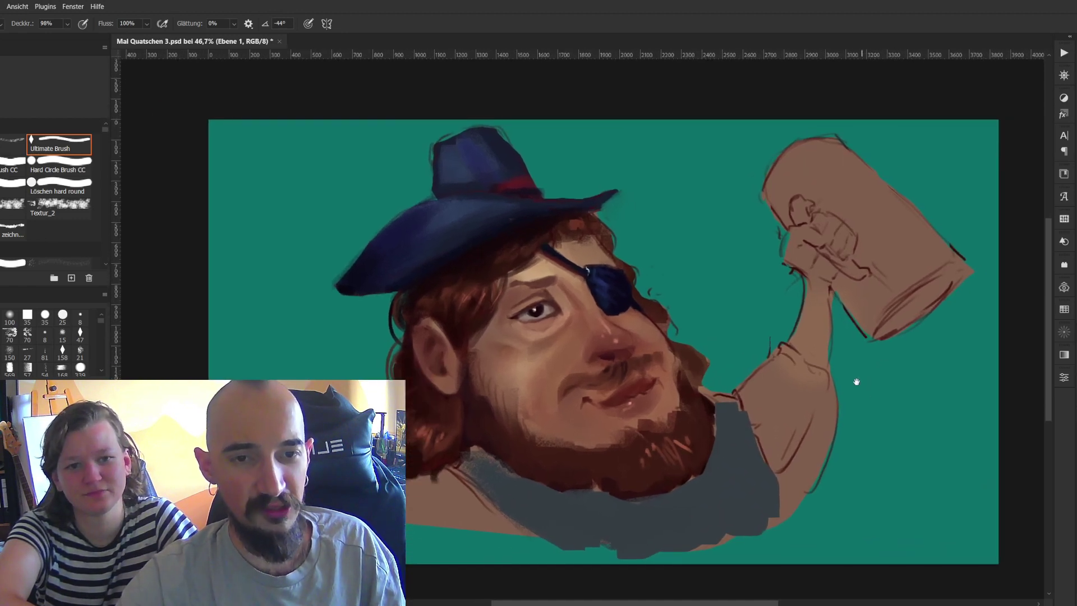
scroll(856, 382, up, 1)
Step: Erase the raised arm and the mug it holds
key(e)
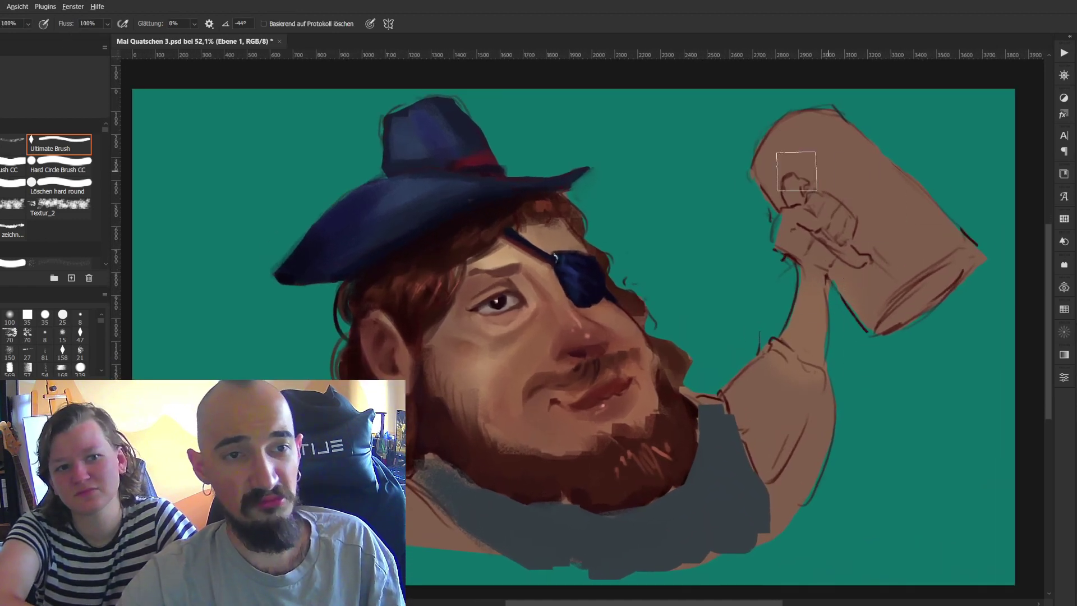
mouse_move(796, 171)
mouse_down()
mouse_move(765, 207)
mouse_move(835, 108)
mouse_move(871, 227)
mouse_move(888, 191)
mouse_move(813, 323)
mouse_move(801, 401)
mouse_move(736, 333)
mouse_move(809, 507)
mouse_move(839, 412)
mouse_move(968, 254)
mouse_move(962, 229)
mouse_move(879, 168)
mouse_move(875, 133)
mouse_move(791, 325)
mouse_up()
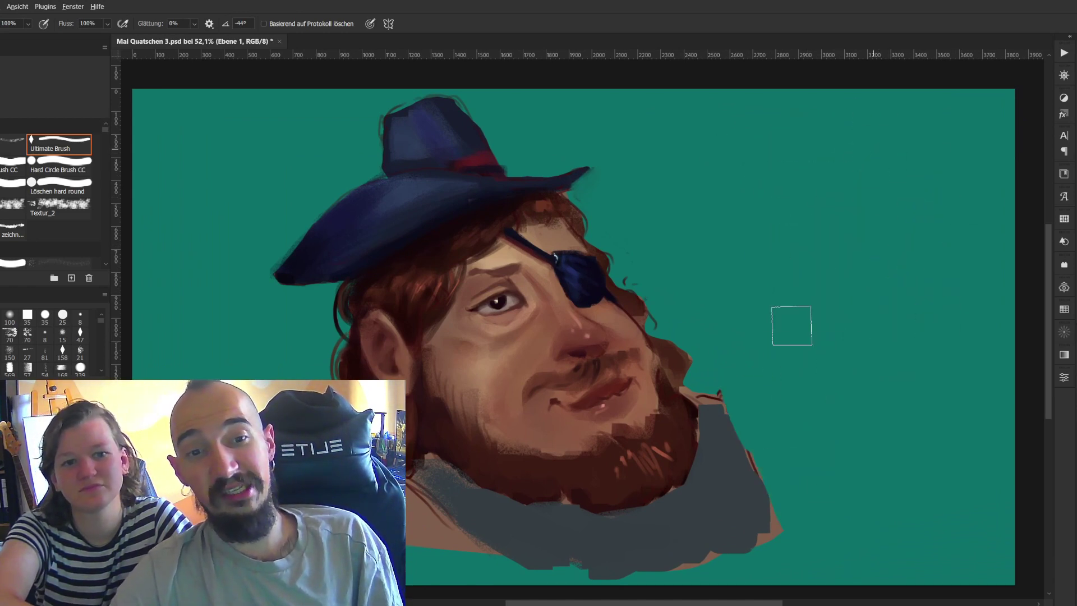
key(b)
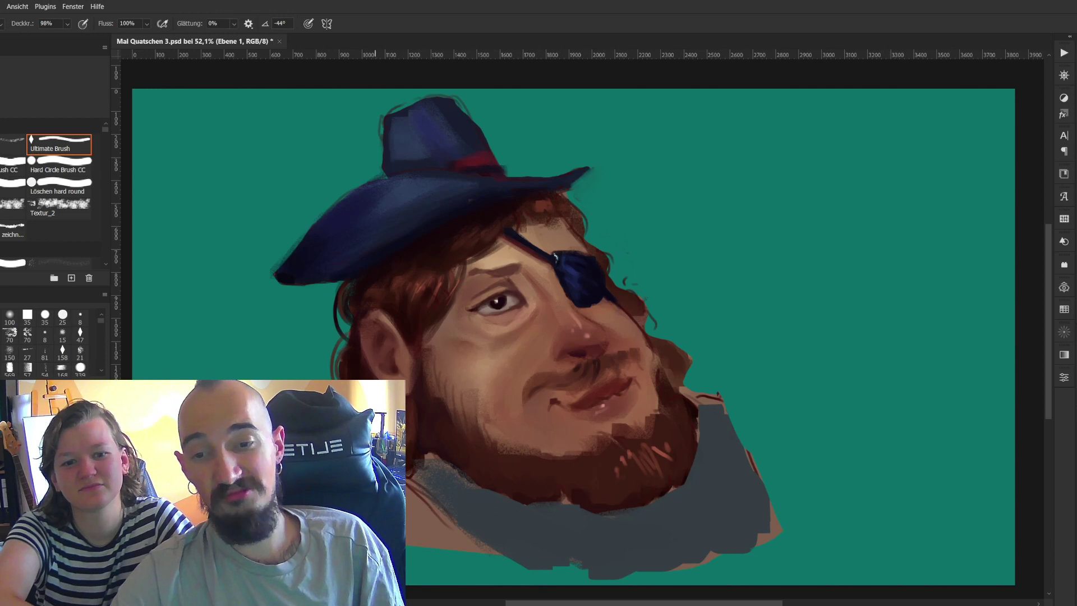
Step: Extend the grey-blue shirt over the near shoulder and paint a dark shadow onto it beneath the beard
mouse_move(415, 502)
mouse_down()
mouse_move(443, 539)
mouse_move(445, 529)
mouse_move(411, 517)
mouse_up()
mouse_move(449, 469)
mouse_down()
mouse_move(421, 444)
mouse_move(387, 449)
mouse_move(415, 487)
mouse_up()
alt+click(386, 455)
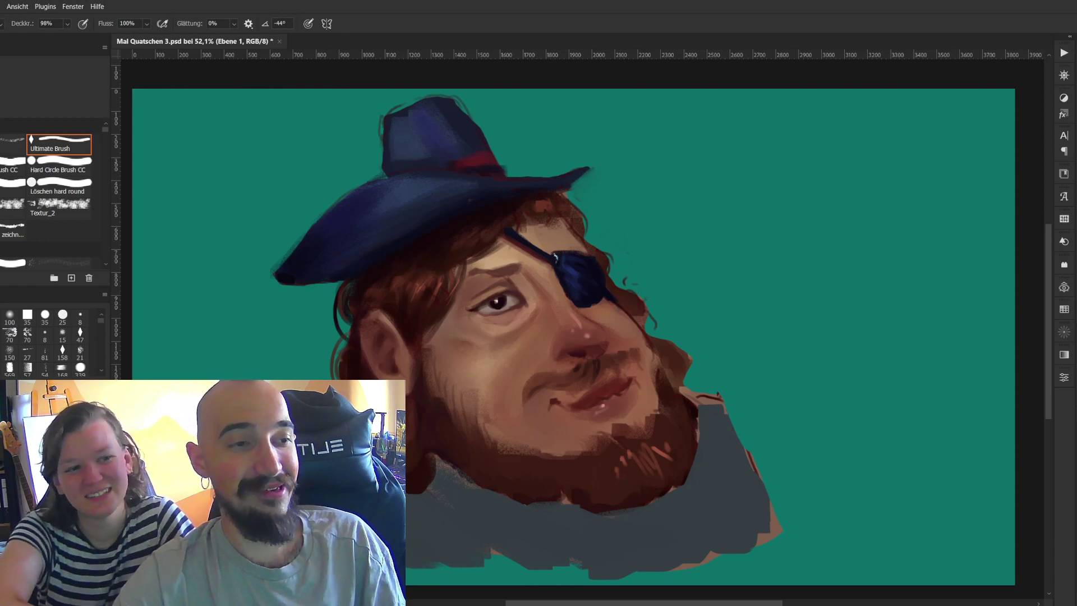
mouse_move(423, 497)
mouse_down()
mouse_move(449, 484)
mouse_move(444, 464)
mouse_move(464, 488)
mouse_move(522, 510)
mouse_move(577, 505)
mouse_move(594, 526)
mouse_move(607, 524)
mouse_move(600, 514)
mouse_move(619, 522)
mouse_move(676, 509)
mouse_up()
mouse_move(493, 513)
mouse_down()
mouse_move(563, 524)
mouse_move(445, 485)
mouse_move(572, 540)
mouse_move(516, 540)
mouse_up()
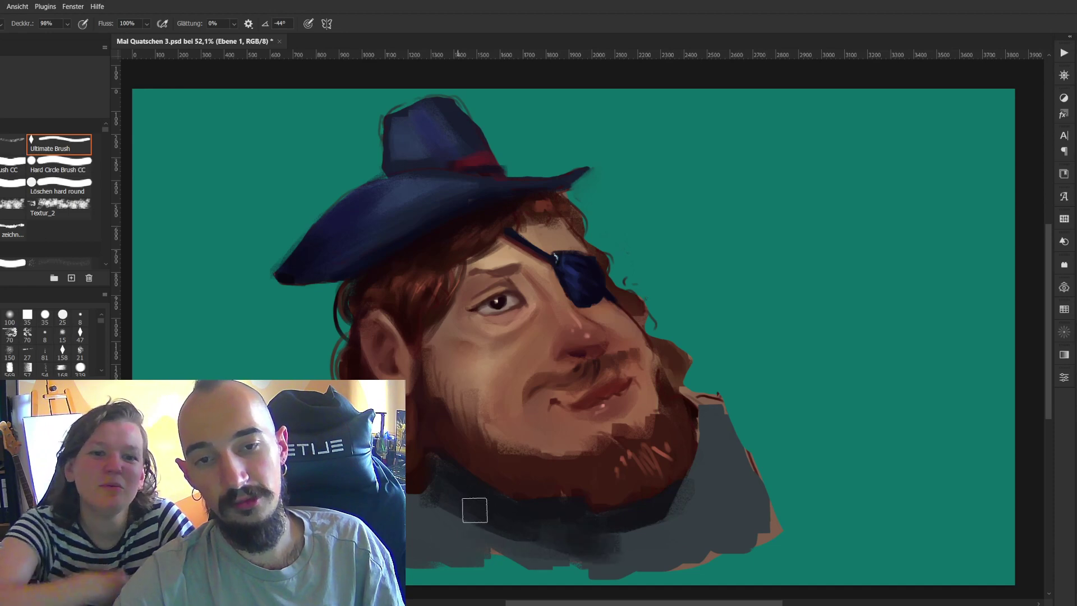
Step: Scale the painted figure down to 87.38% and reposition it nearer the middle of the canvas
key(v)
drag(610, 437, 735, 407)
drag(930, 309, 860, 313)
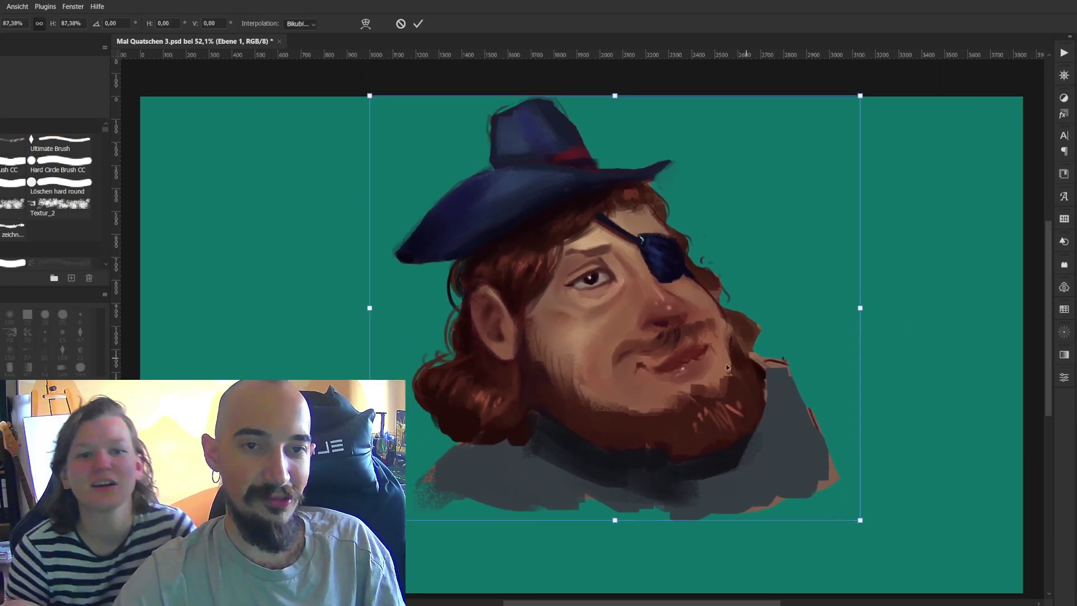
mouse_move(736, 366)
mouse_down()
mouse_move(752, 367)
mouse_move(741, 380)
mouse_up()
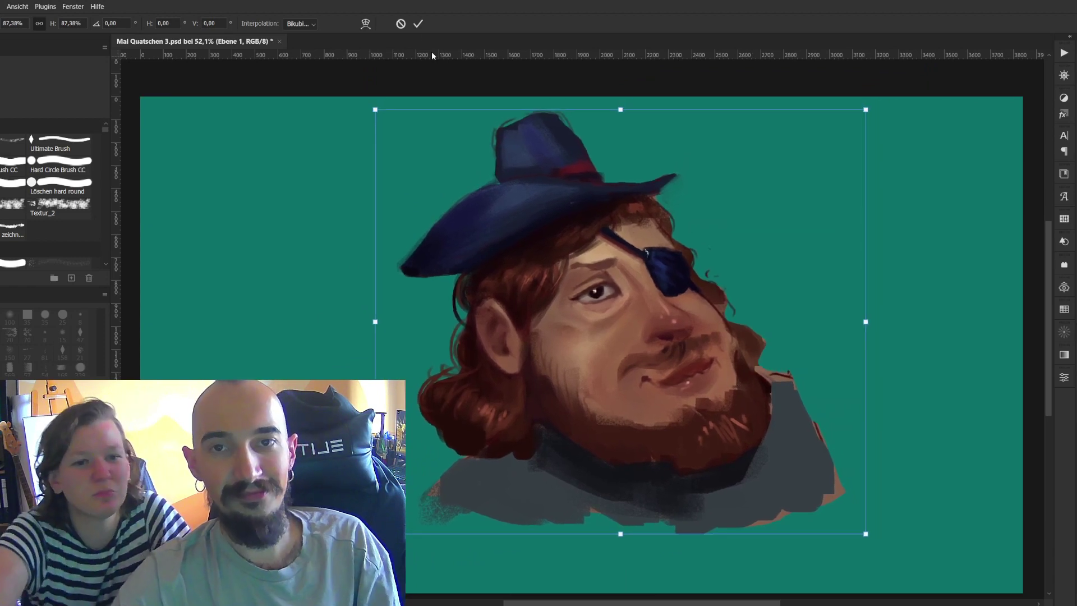
key(Return)
drag(607, 346, 642, 343)
key(b)
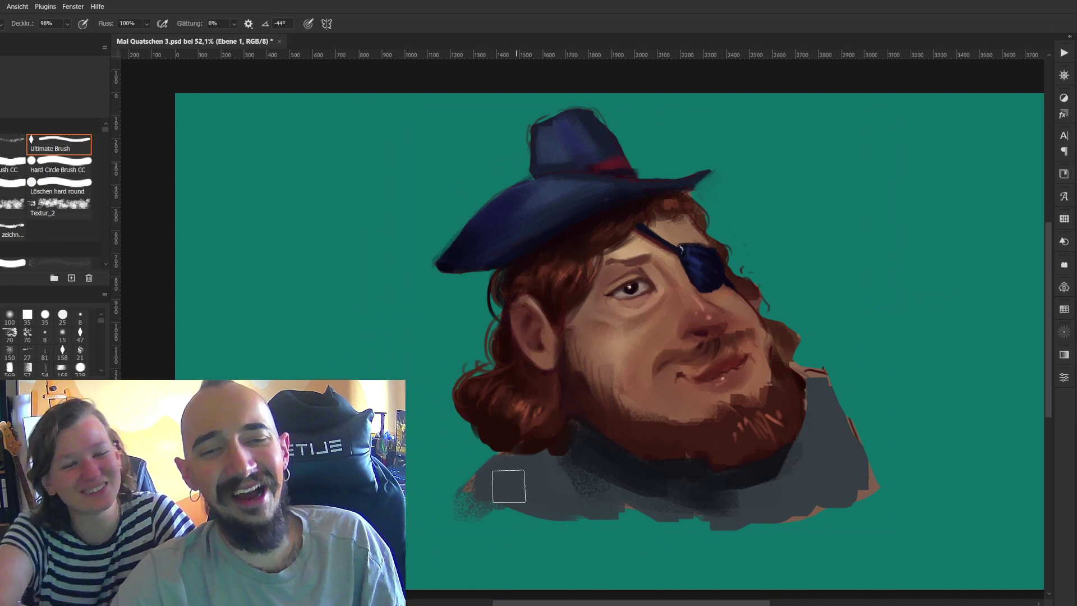
Step: Refine the dark shirt shadow directly below the beard with a smaller brush
drag(750, 360, 707, 380)
drag(832, 384, 801, 392)
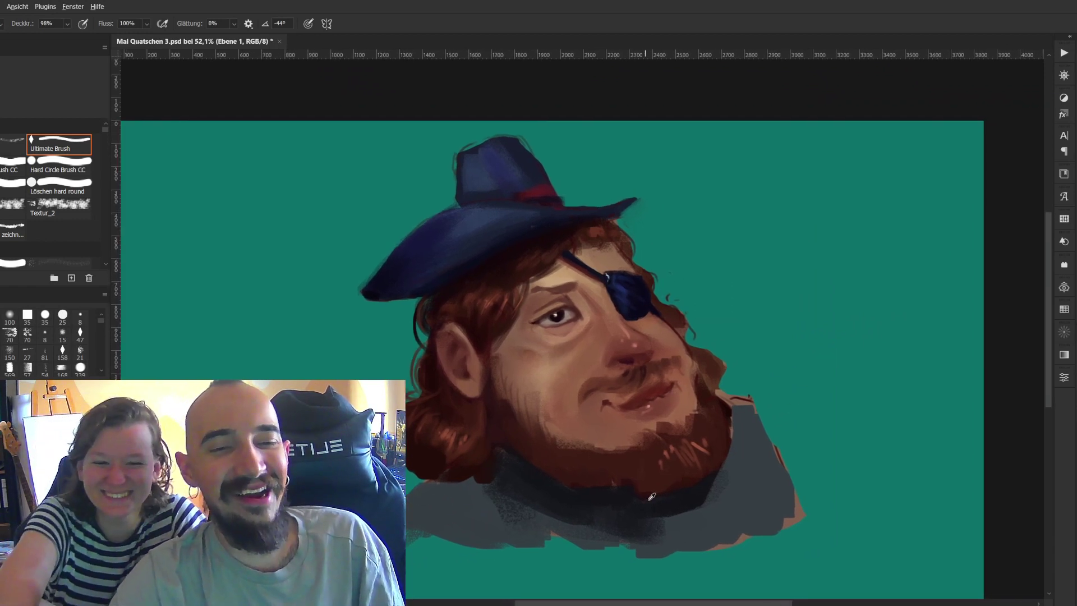
drag(738, 464, 751, 460)
key(bracketleft)
key(bracketleft)
key(bracketleft)
key(bracketleft)
key(bracketleft)
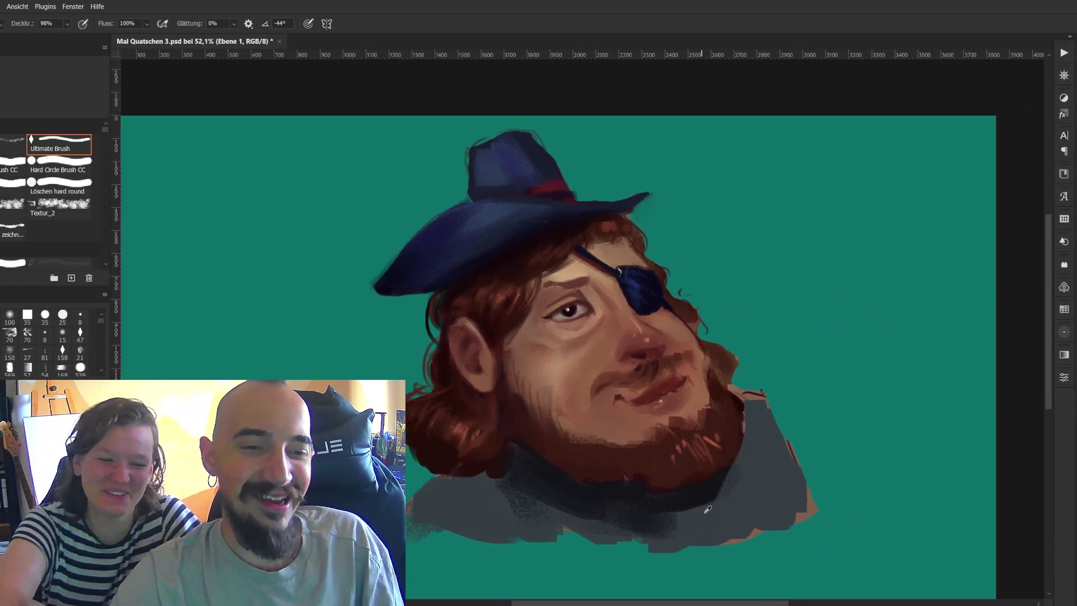
drag(651, 504, 694, 526)
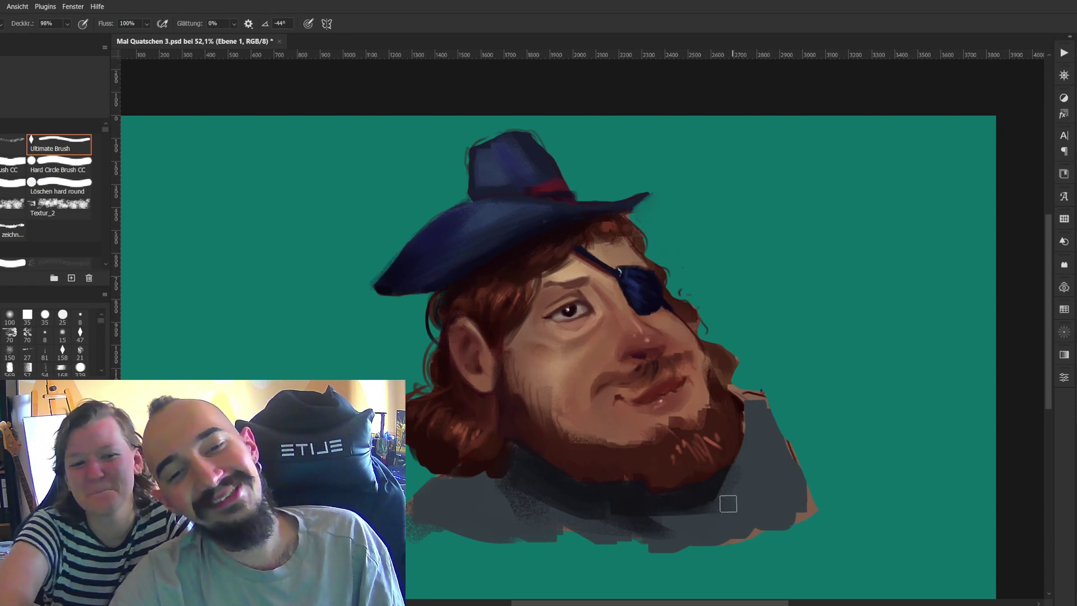
Step: Trim the shirt's ragged lower edge on the far side and cover the leftover skin-coloured patches there
alt+click(732, 545)
mouse_move(729, 536)
mouse_down()
mouse_move(791, 495)
mouse_move(803, 519)
mouse_up()
mouse_move(729, 535)
mouse_down()
mouse_move(752, 494)
mouse_move(761, 513)
mouse_up()
Step: Paint a dark collar fold beside the beard and darken the top edge of the far shoulder
alt+click(749, 449)
key(bracketleft)
key(bracketleft)
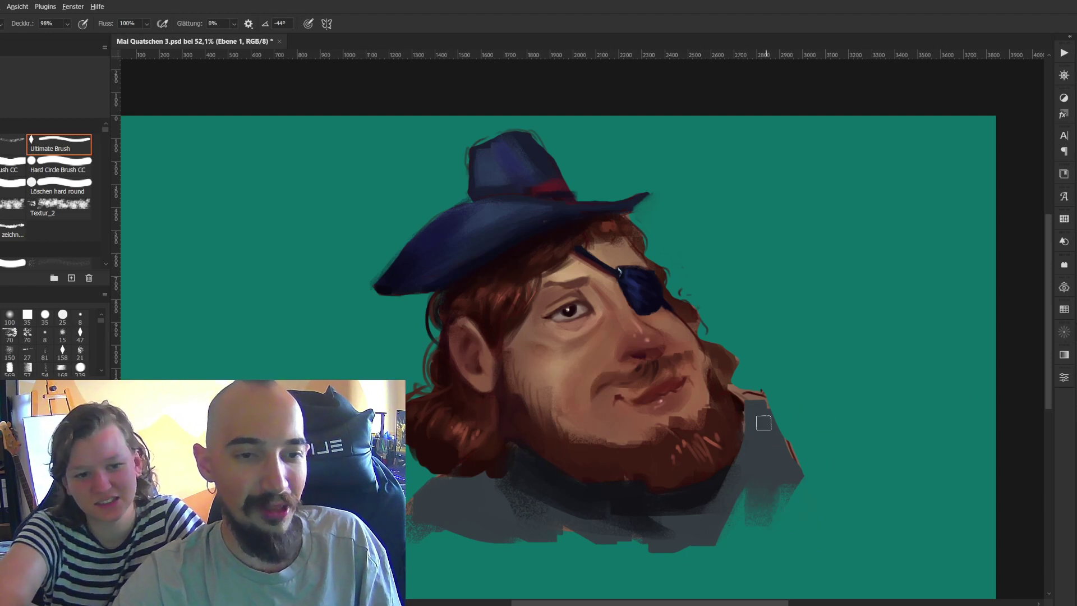
mouse_move(750, 432)
mouse_down()
mouse_move(746, 388)
mouse_move(757, 413)
mouse_move(747, 452)
mouse_move(753, 402)
mouse_move(736, 387)
mouse_up()
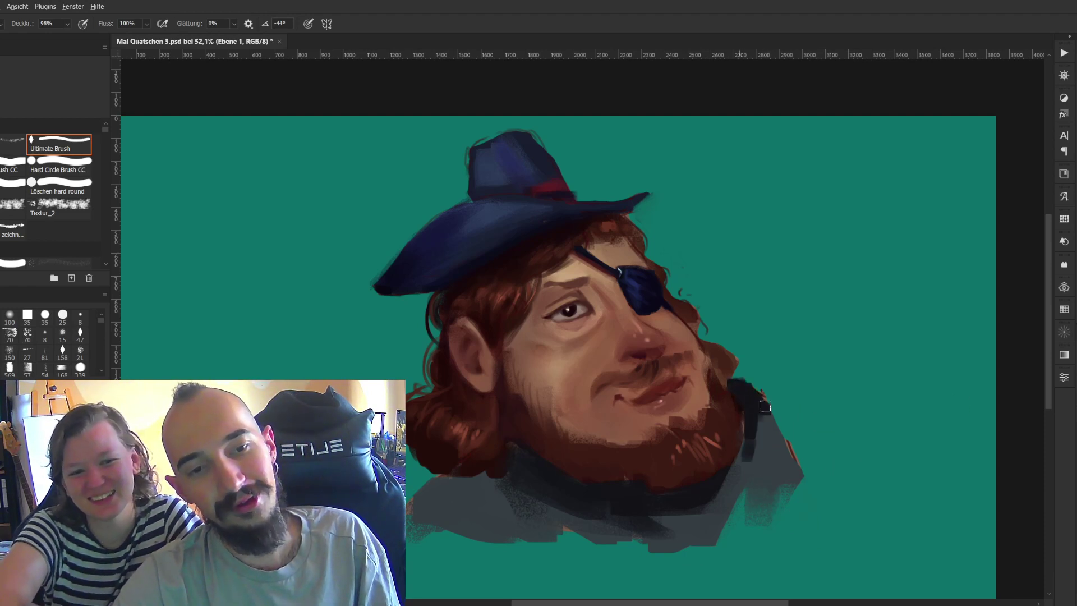
alt+click(763, 434)
mouse_move(748, 457)
mouse_down()
mouse_move(750, 399)
mouse_move(777, 385)
mouse_move(781, 416)
mouse_up()
key(bracketleft)
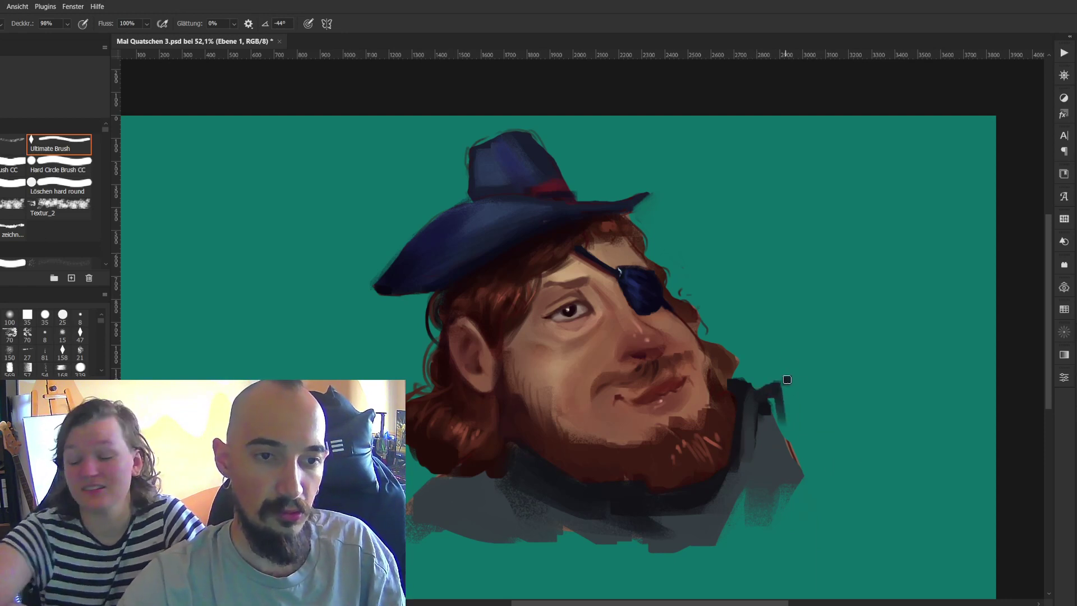
Step: Try to sketch the inner edge of a raised arm with a dark line above the far shoulder
drag(800, 330, 786, 383)
drag(800, 330, 808, 297)
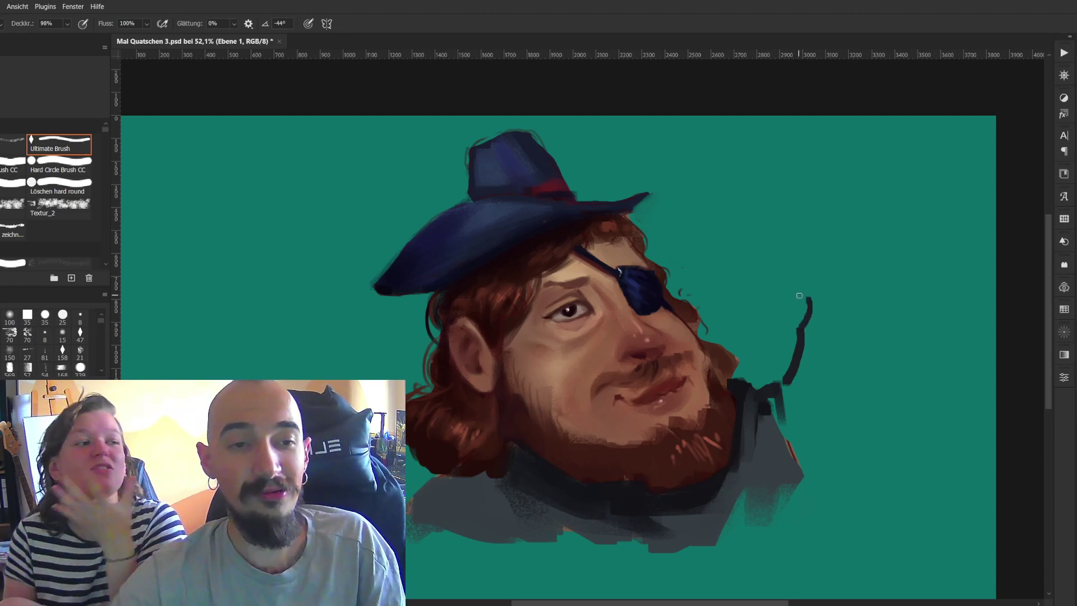
drag(843, 378, 843, 382)
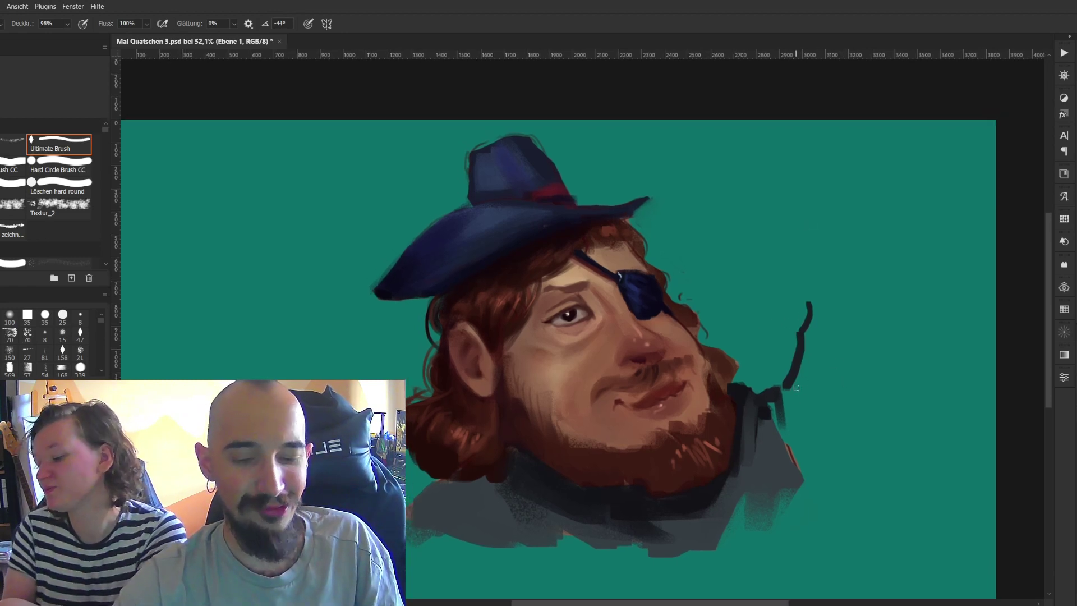
Step: Shift the figure slightly away from the raised-arm side of the canvas and erase the dark arm line
key(v)
mouse_move(814, 436)
mouse_down()
mouse_move(774, 430)
mouse_move(832, 415)
mouse_up()
key(b)
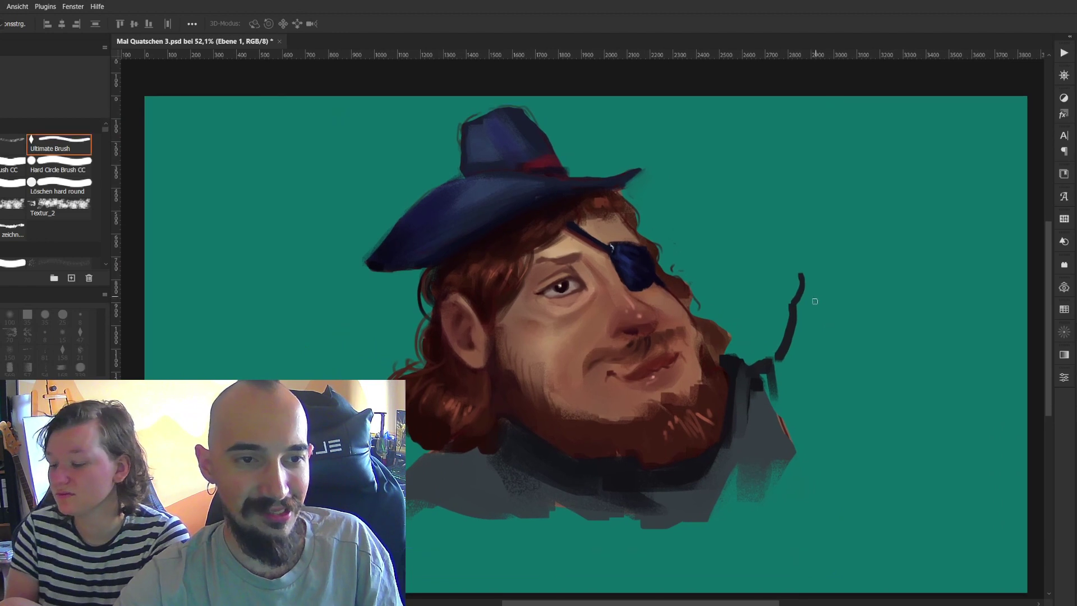
mouse_move(818, 324)
mouse_down()
mouse_move(814, 339)
mouse_move(793, 320)
mouse_up()
key(e)
key(b)
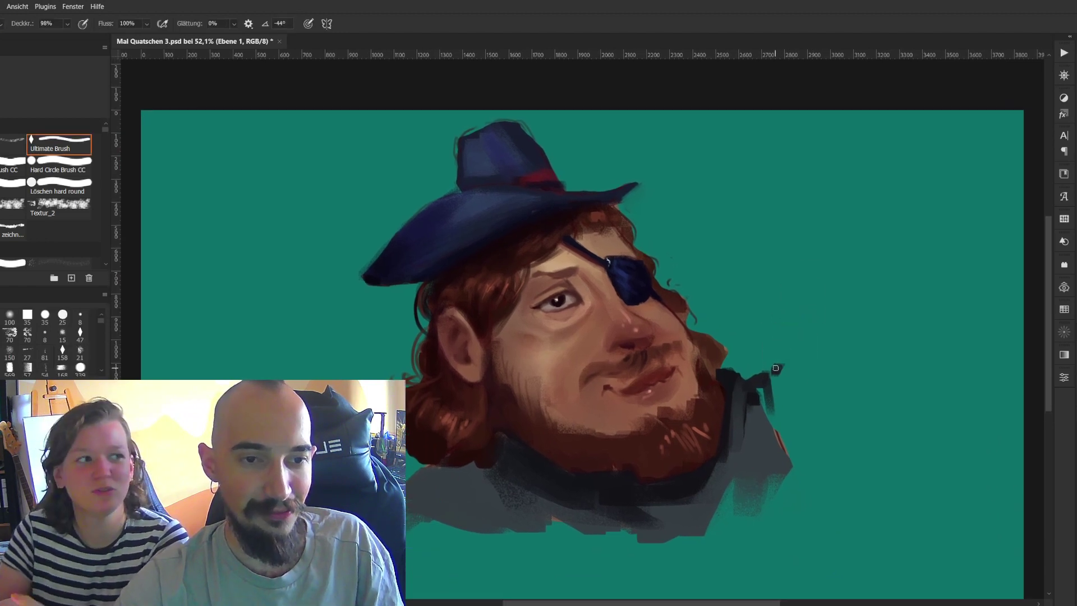
Step: Paint a raised sleeved arm from the far shoulder with dark edges, a grey-blue fill and a dark cuff
click(775, 368)
mouse_move(775, 370)
mouse_down()
mouse_move(806, 320)
mouse_move(800, 439)
mouse_move(813, 297)
mouse_move(767, 388)
mouse_move(820, 308)
mouse_up()
alt+right_click(760, 363)
alt+click(754, 437)
mouse_move(757, 397)
mouse_down()
mouse_move(767, 457)
mouse_move(762, 419)
mouse_move(786, 419)
mouse_move(822, 320)
mouse_up()
alt+click(742, 478)
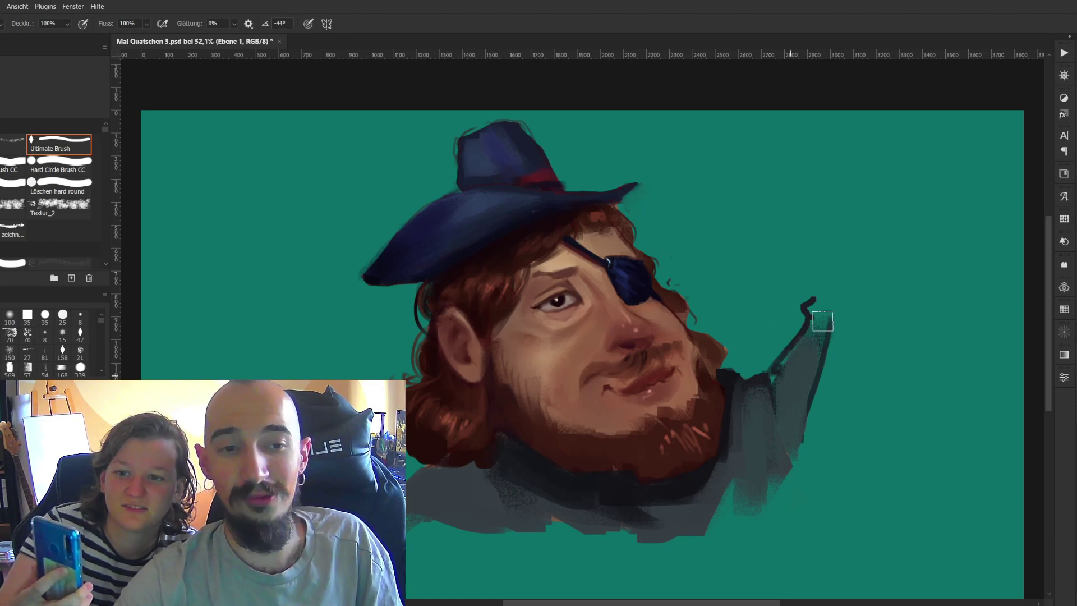
mouse_move(781, 367)
mouse_down()
mouse_move(807, 308)
mouse_move(817, 303)
mouse_move(829, 326)
mouse_up()
alt+click(813, 337)
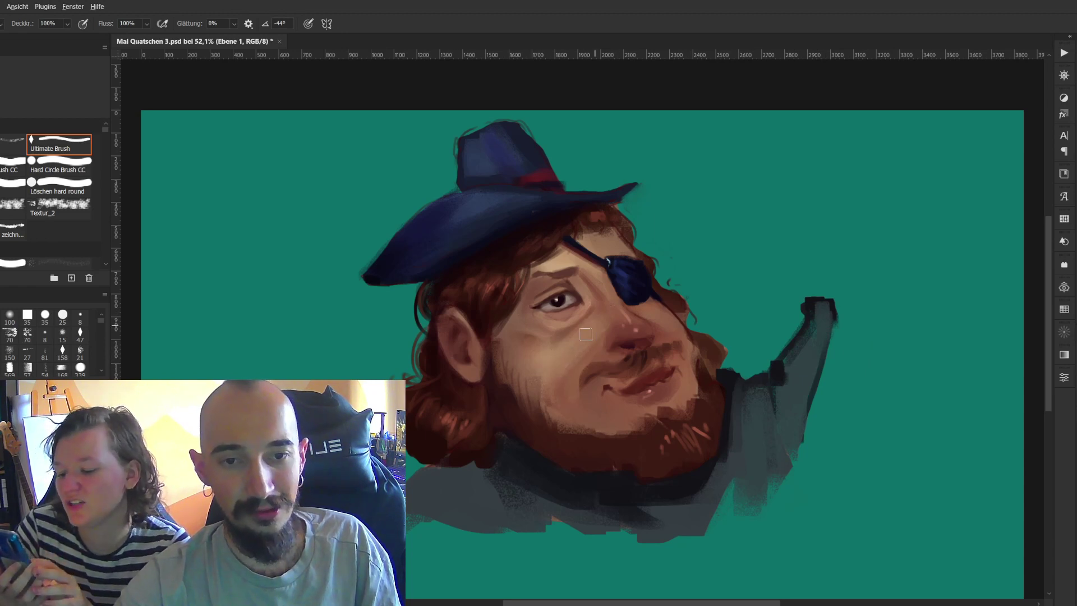
Step: Block in a reddish-brown fist above the cuff using skin colours sampled from around the nose
alt+click(600, 319)
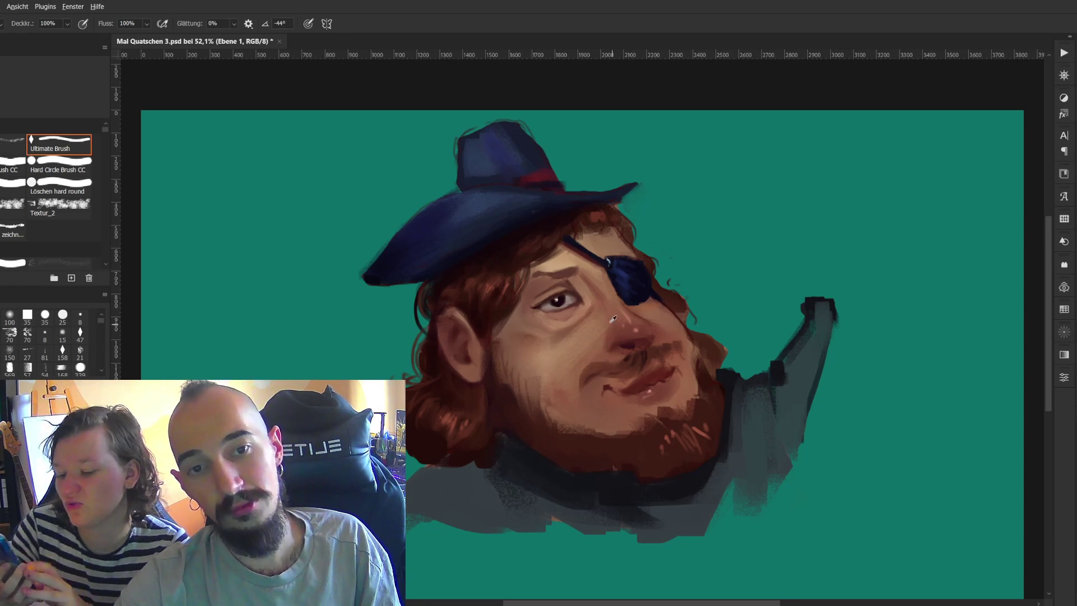
alt+click(593, 351)
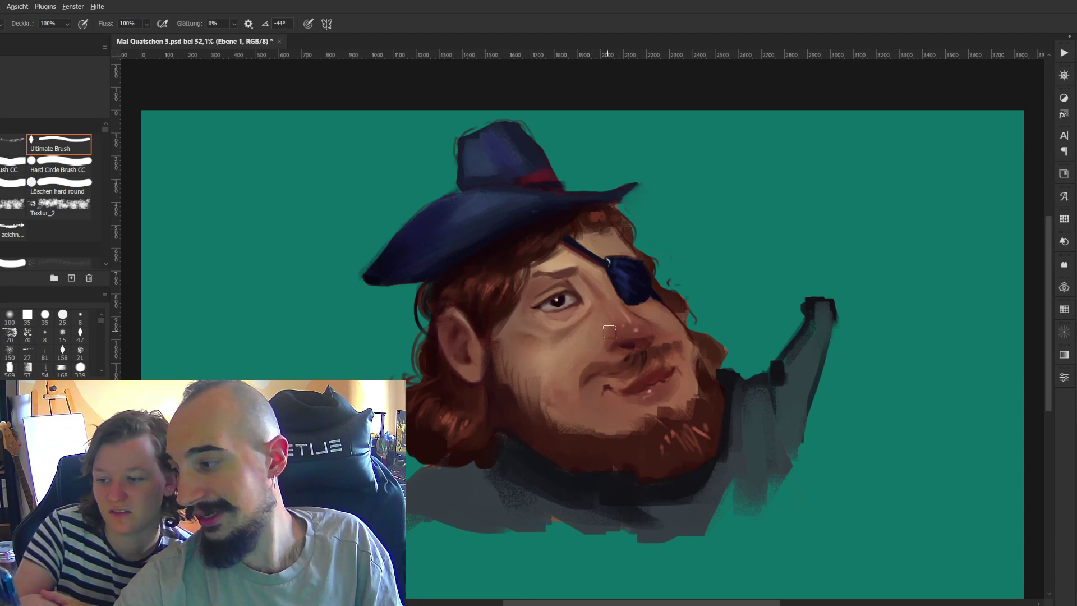
key(alt+a)
key(Escape)
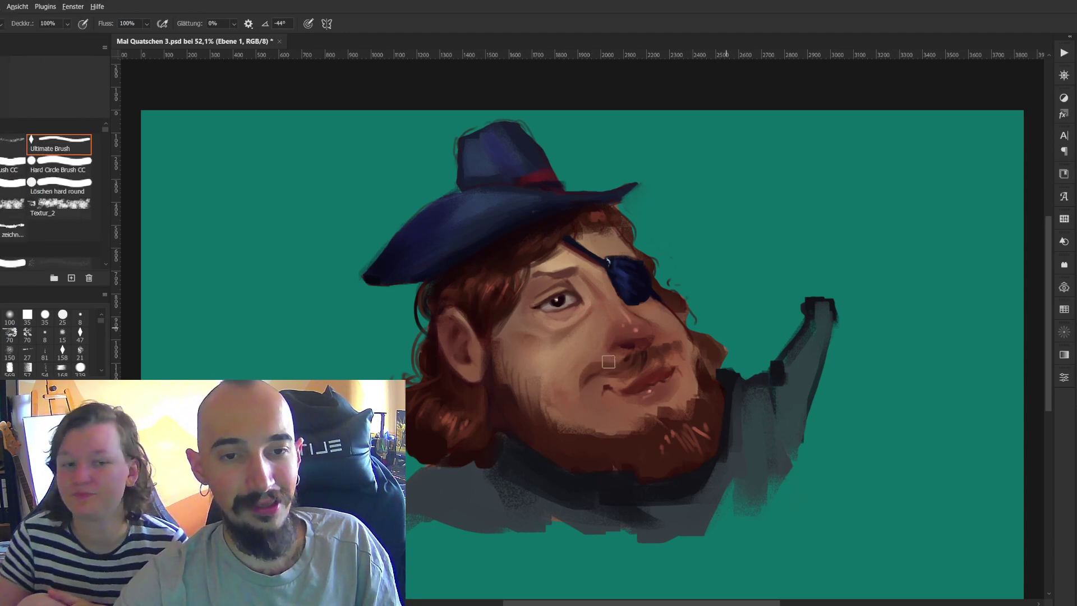
alt+click(614, 333)
drag(813, 294, 808, 269)
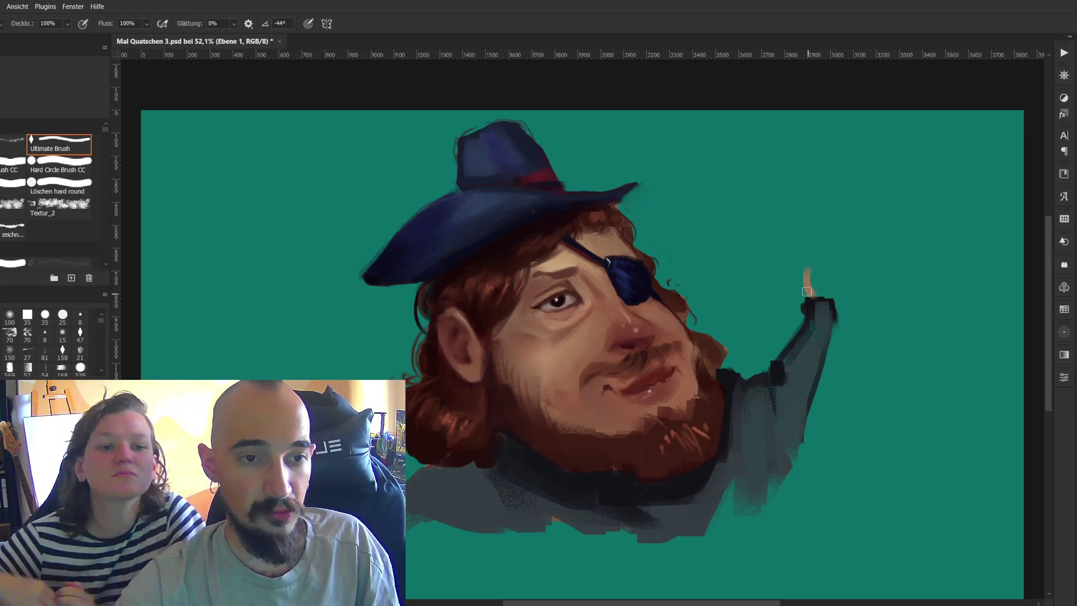
mouse_move(807, 291)
mouse_down()
mouse_move(832, 259)
mouse_move(812, 294)
mouse_move(821, 266)
mouse_move(816, 282)
mouse_move(842, 305)
mouse_move(842, 267)
mouse_move(810, 273)
mouse_move(841, 249)
mouse_up()
alt+click(625, 337)
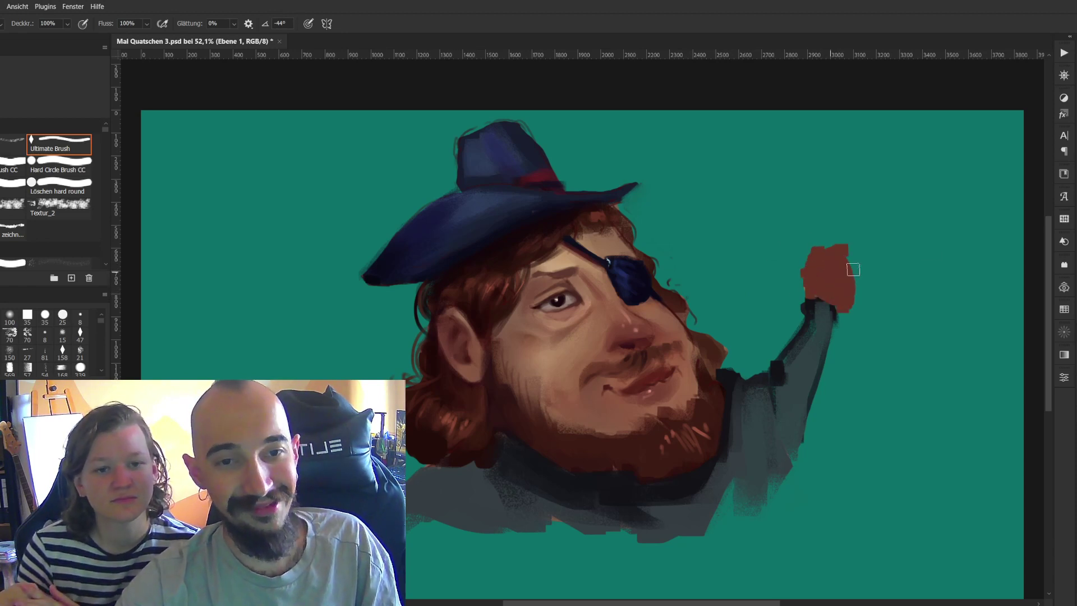
Step: Outline the fist's fingers and thumb in dark brown and fill them with lighter skin tones
key(alt)
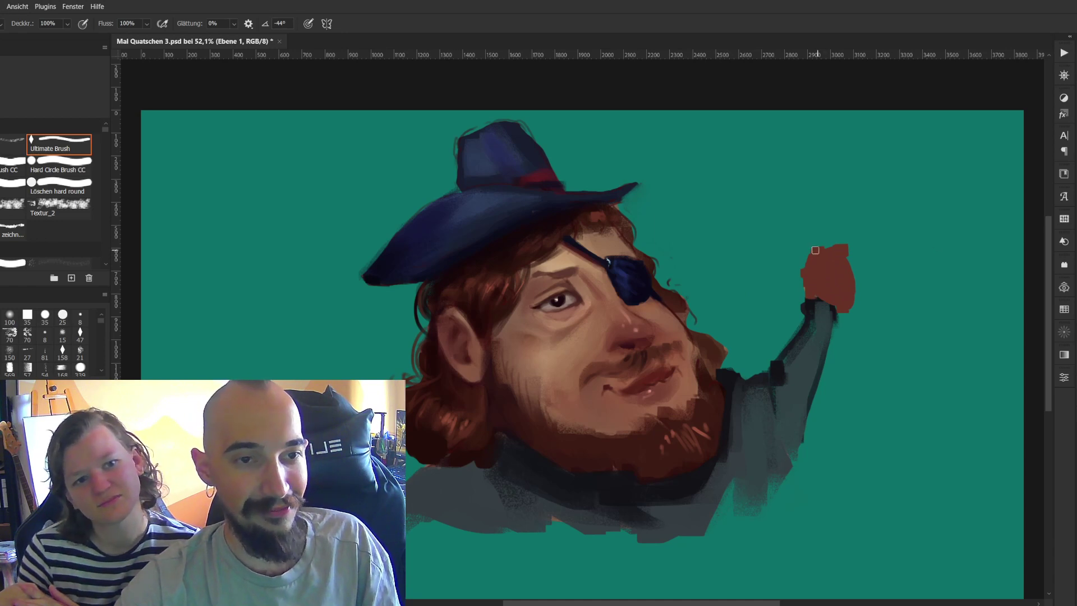
scroll(834, 259, up, 3)
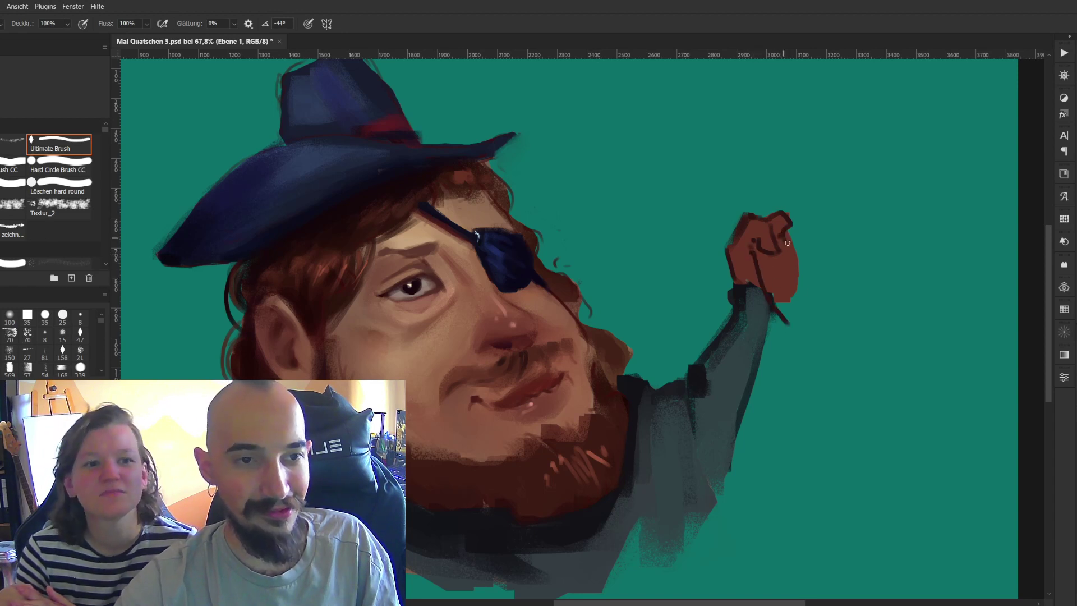
key(ctrl+z)
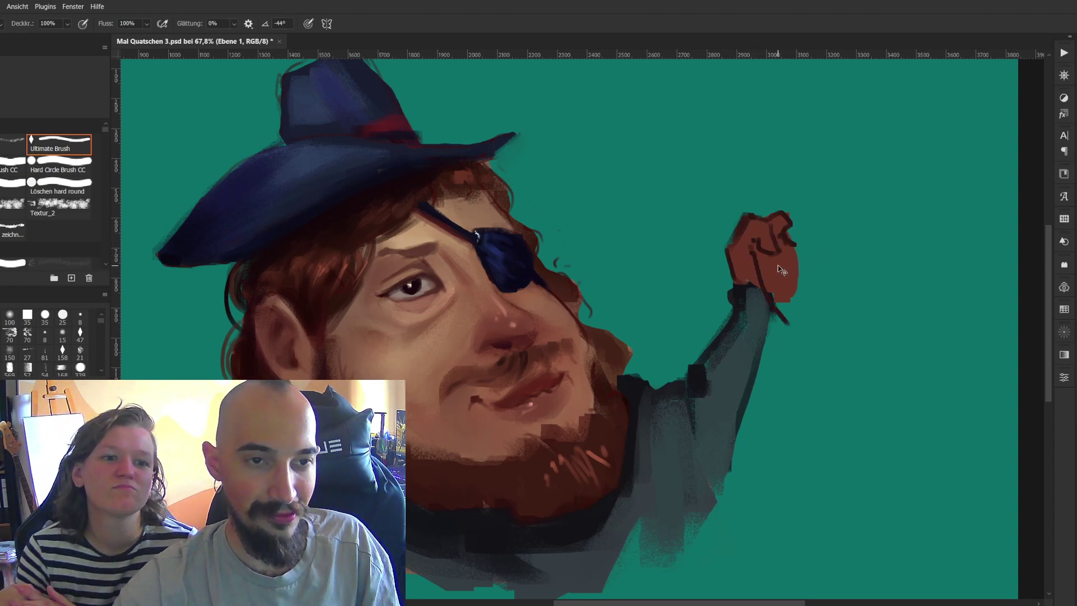
drag(777, 261, 787, 271)
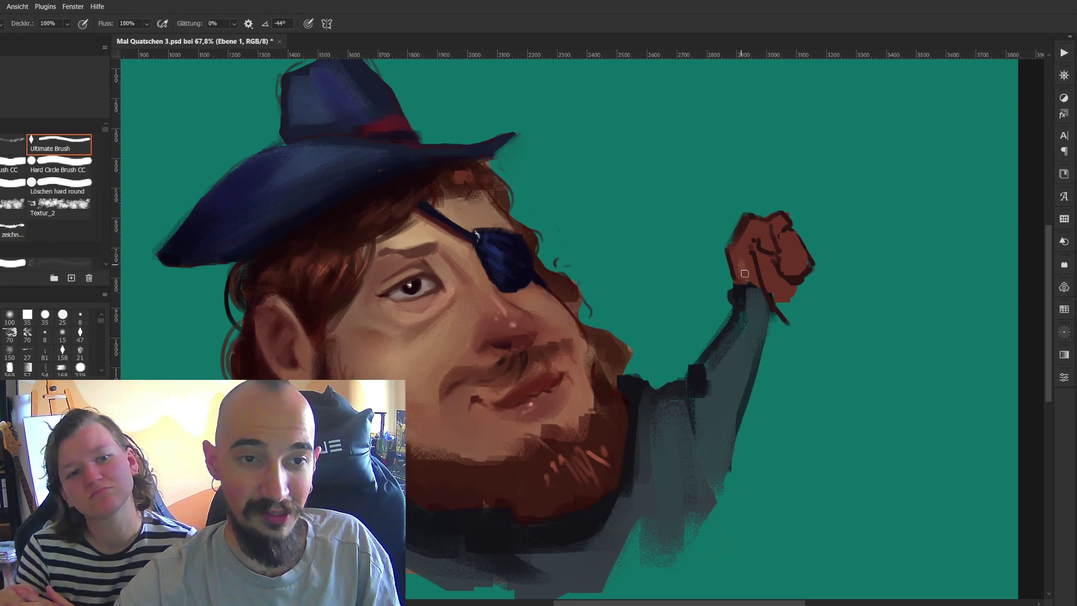
drag(745, 274, 743, 252)
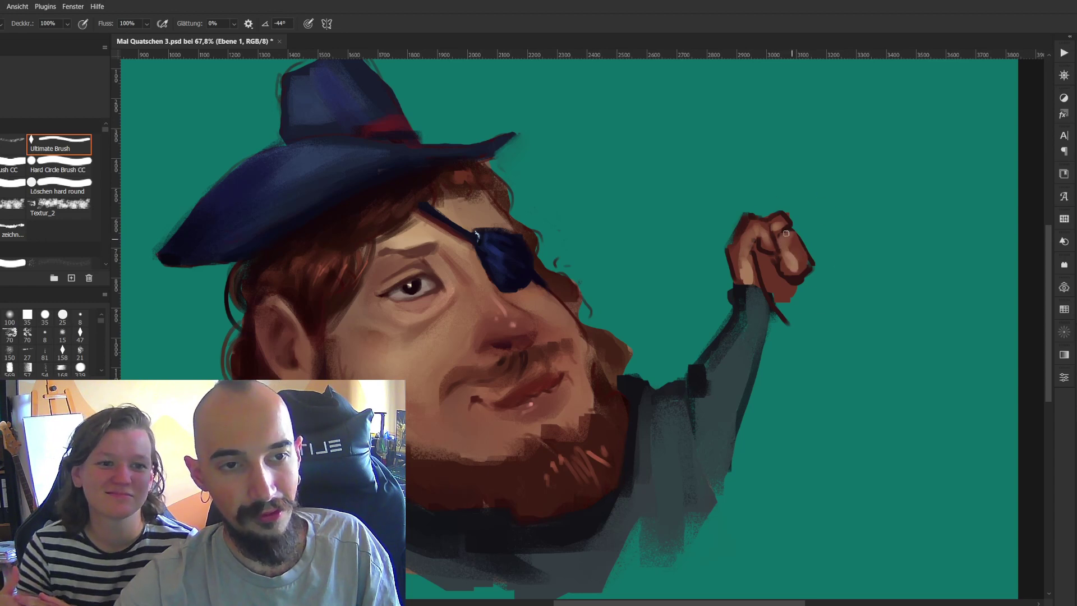
alt+click(784, 244)
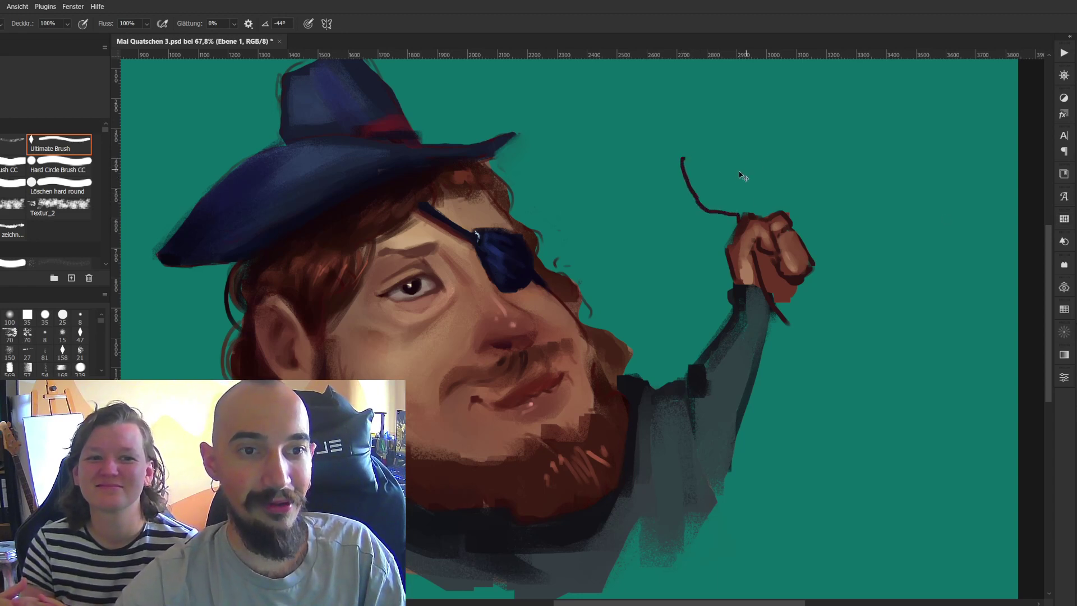
drag(734, 212, 690, 174)
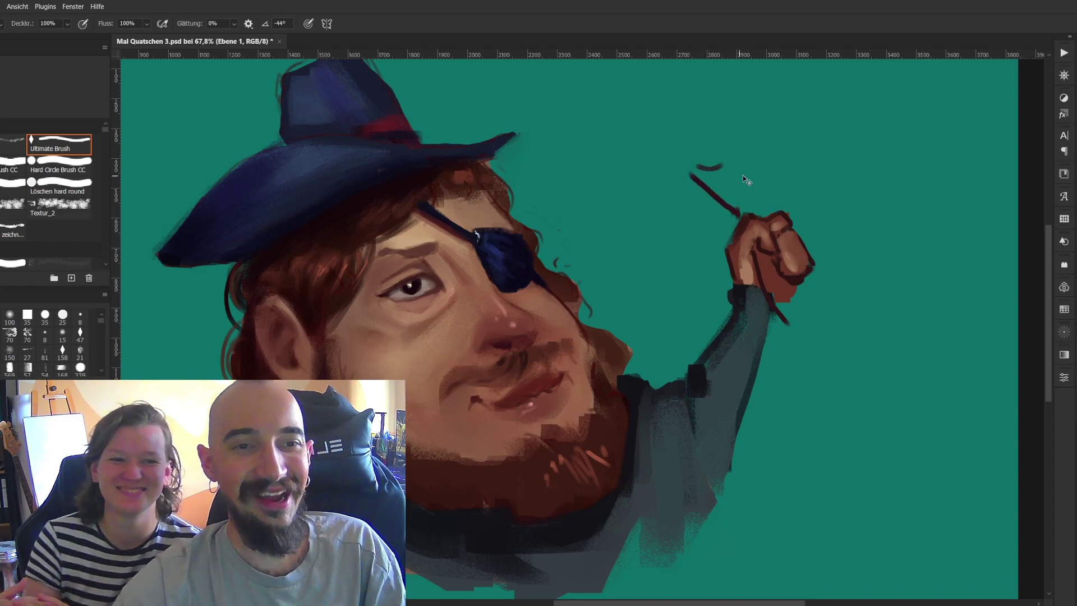
drag(806, 224, 760, 241)
drag(728, 223, 777, 238)
drag(694, 256, 659, 196)
key(ctrl+z)
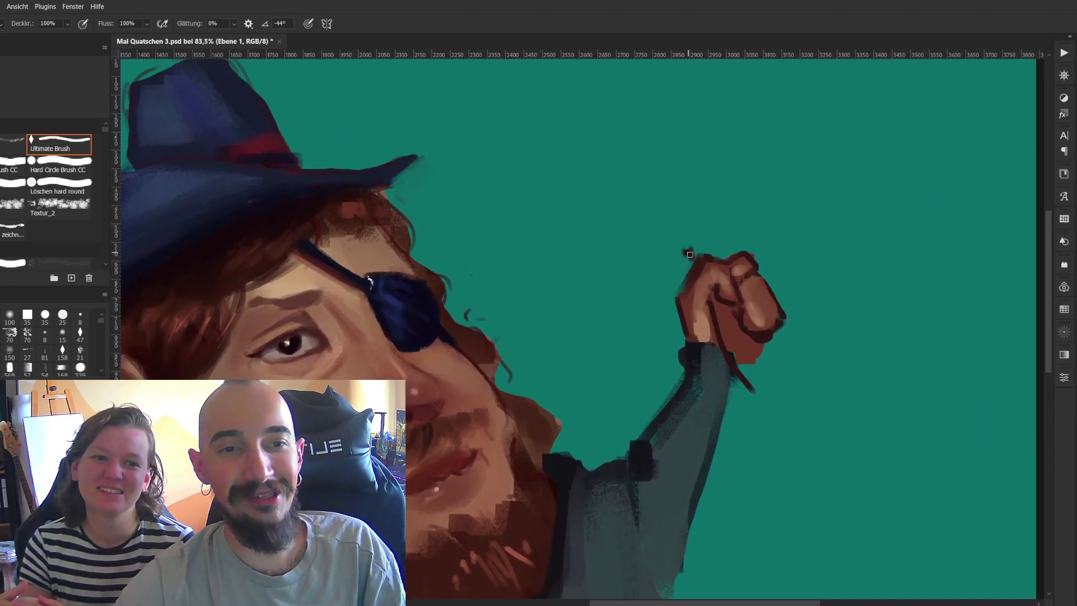
drag(690, 254, 633, 188)
key(ctrl+z)
key(ctrl+z)
mouse_move(683, 250)
mouse_down()
mouse_move(632, 205)
mouse_move(652, 211)
mouse_up()
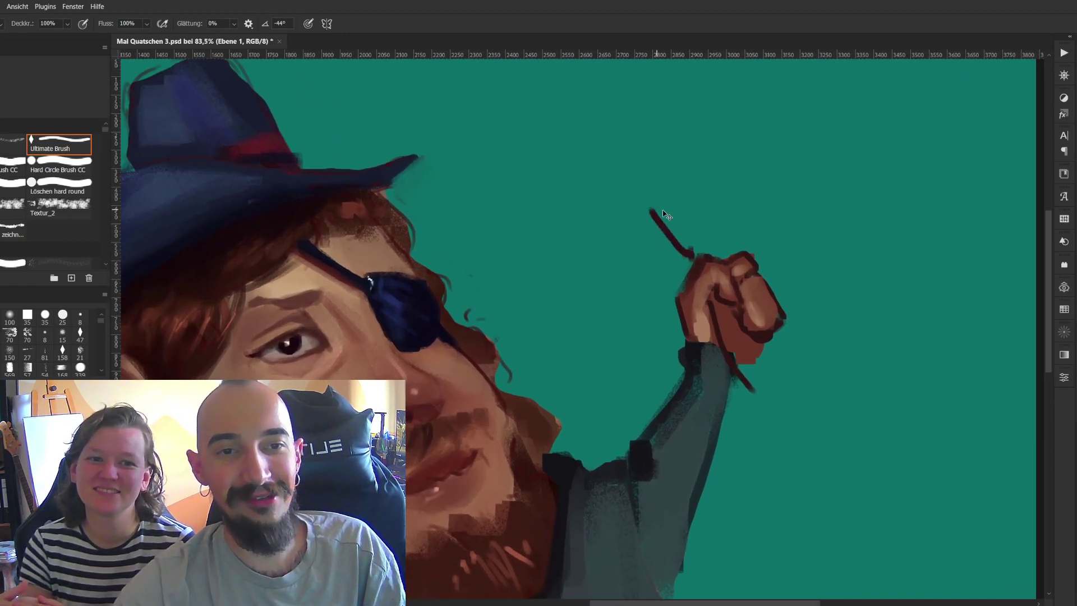
key(ctrl+z)
key(ctrl+z)
drag(698, 260, 647, 228)
key(ctrl+z)
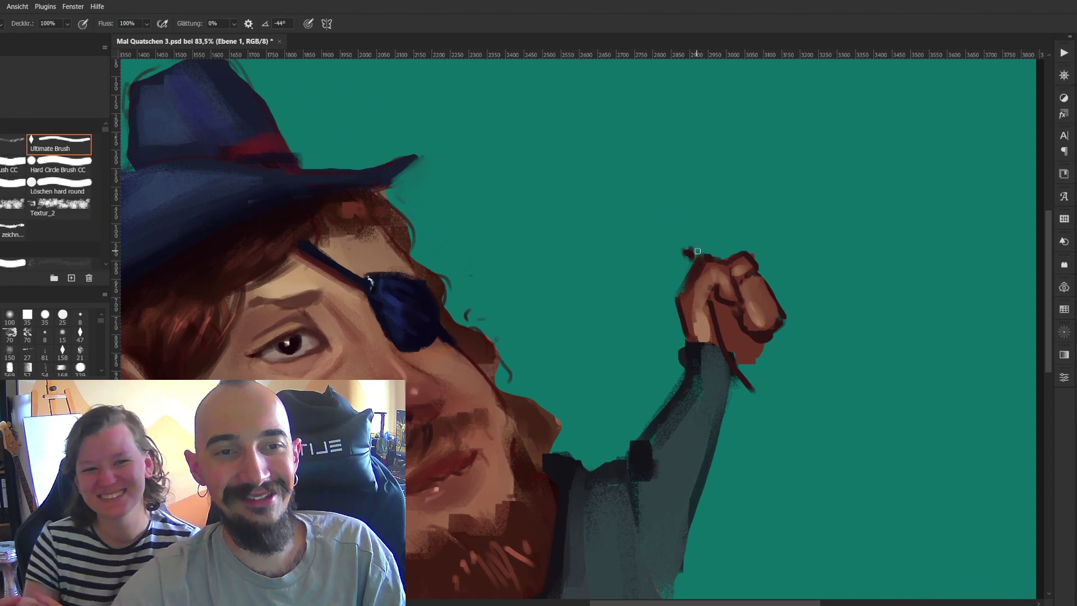
mouse_move(695, 258)
mouse_down()
mouse_move(651, 181)
mouse_move(751, 214)
mouse_up()
key(ctrl+z)
key(ctrl+z)
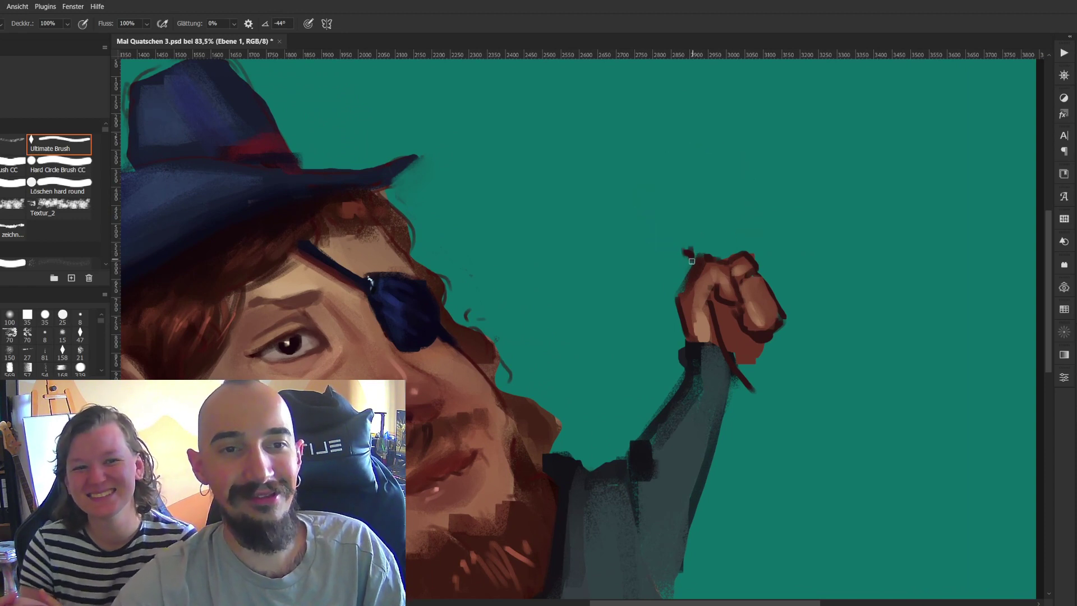
drag(689, 258, 729, 220)
key(ctrl+z)
key(ctrl+z)
Step: Outline a rounded bird head rising from the fist in dark brown and draw a circular eye near its top
mouse_move(683, 254)
mouse_down()
mouse_move(700, 149)
mouse_move(657, 219)
mouse_move(710, 162)
mouse_move(704, 261)
mouse_move(663, 218)
mouse_move(733, 175)
mouse_move(694, 264)
mouse_move(652, 205)
mouse_move(760, 218)
mouse_move(736, 255)
mouse_up()
key(ctrl+z)
key(ctrl+z)
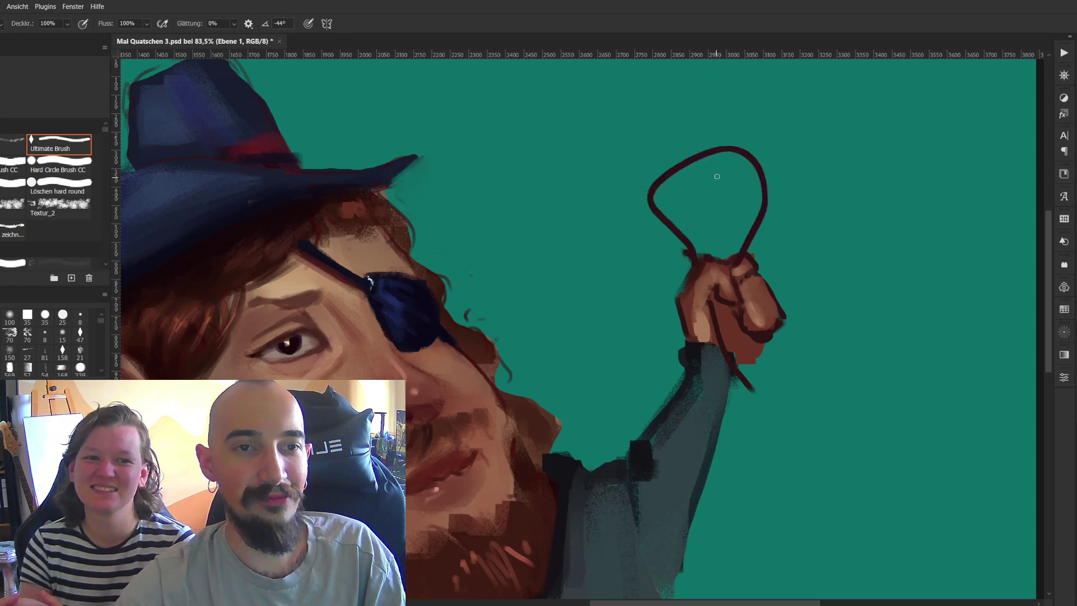
mouse_move(712, 162)
mouse_down()
mouse_move(719, 204)
mouse_move(700, 198)
mouse_move(726, 158)
mouse_up()
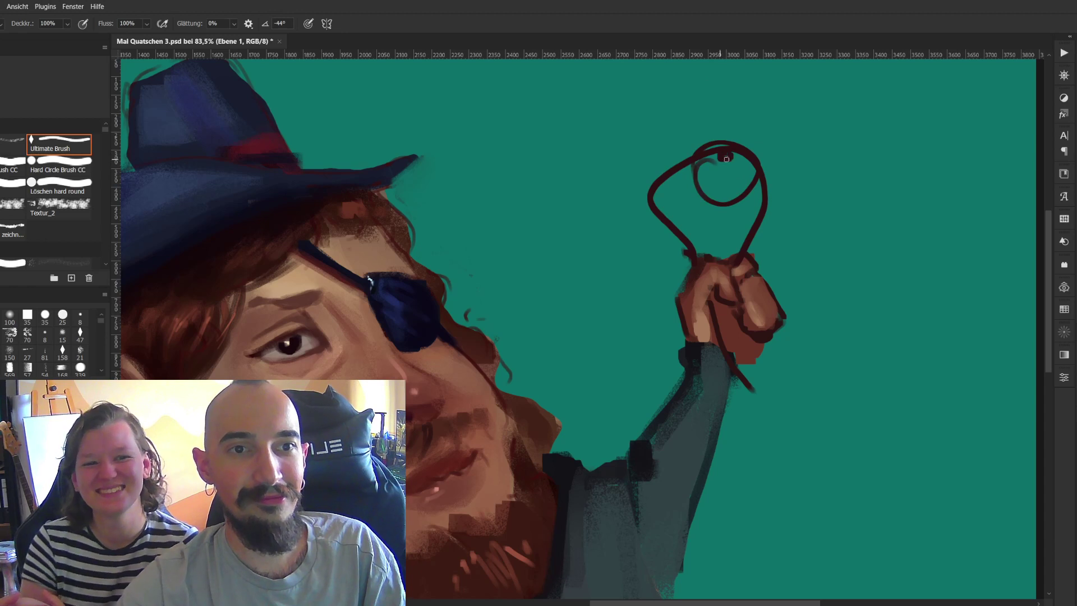
key(ctrl+z)
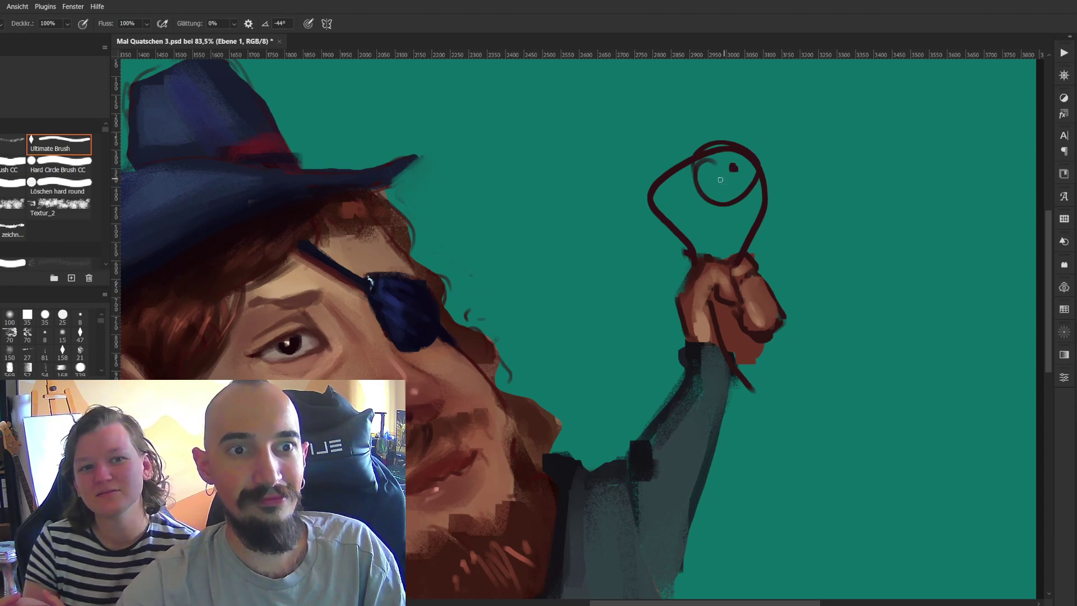
Step: Fill the bird's circular eye with light grey-white over a darker grey shaded edge
alt+click(719, 180)
alt+right_click(723, 167)
alt+right_click(724, 178)
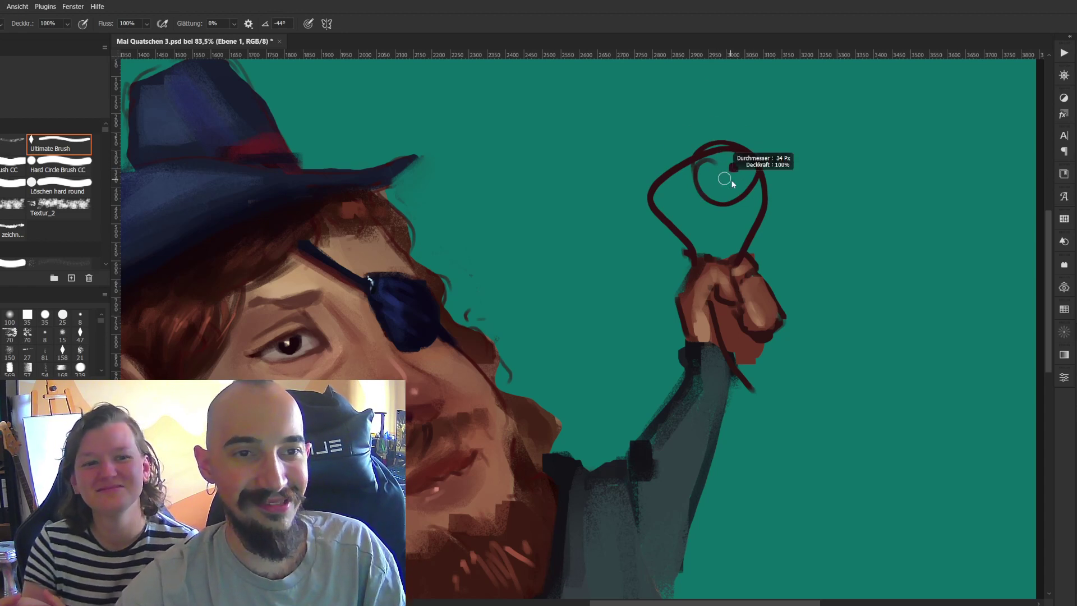
mouse_move(721, 169)
mouse_down()
mouse_move(739, 187)
mouse_move(699, 185)
mouse_move(712, 158)
mouse_move(736, 191)
mouse_move(712, 152)
mouse_move(715, 183)
mouse_up()
alt+click(719, 180)
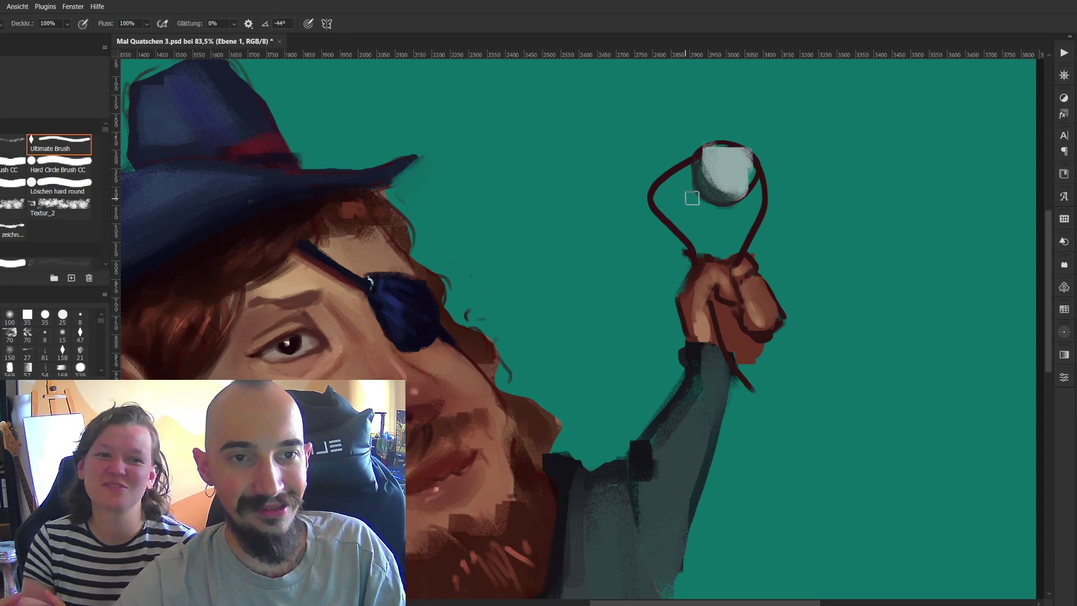
Step: Fill the bird's head and neck with dark reddish brown around the eye and add darker shading strokes above the fist
alt+click(681, 202)
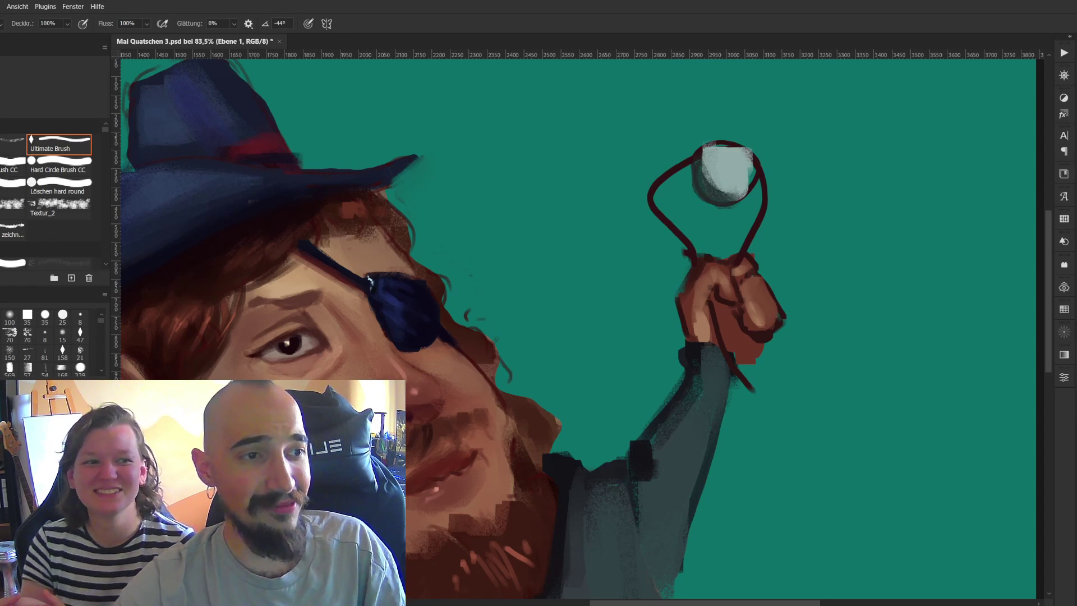
mouse_move(665, 204)
mouse_down()
mouse_move(730, 314)
mouse_move(683, 213)
mouse_move(704, 231)
mouse_up()
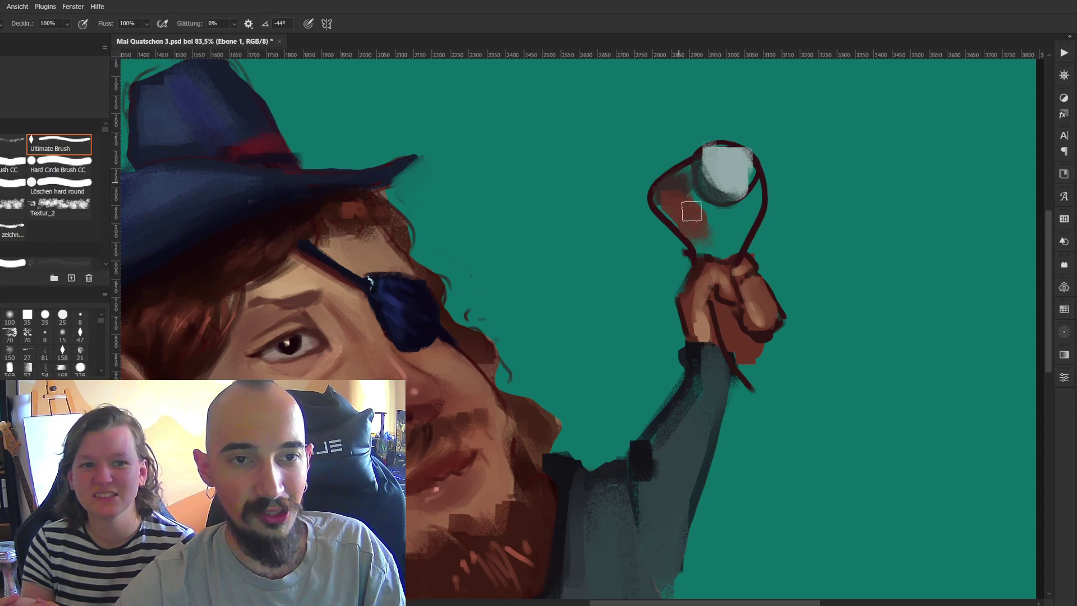
mouse_move(670, 194)
mouse_down()
mouse_move(698, 224)
mouse_move(681, 182)
mouse_move(735, 219)
mouse_move(716, 240)
mouse_move(671, 202)
mouse_move(740, 211)
mouse_move(730, 232)
mouse_up()
alt+click(696, 219)
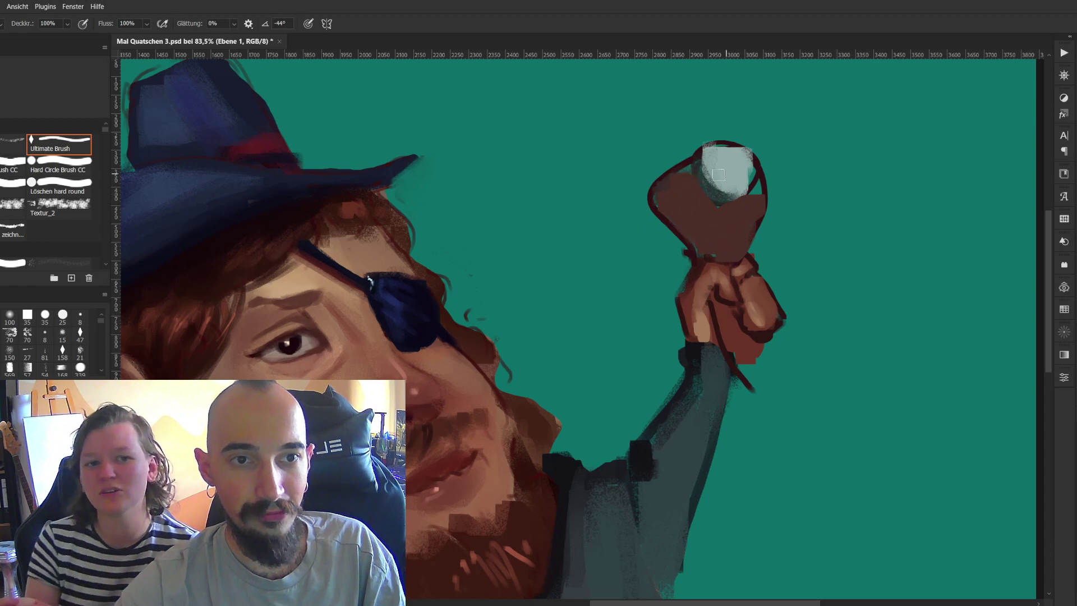
mouse_move(708, 186)
mouse_down()
mouse_move(756, 195)
mouse_move(743, 182)
mouse_up()
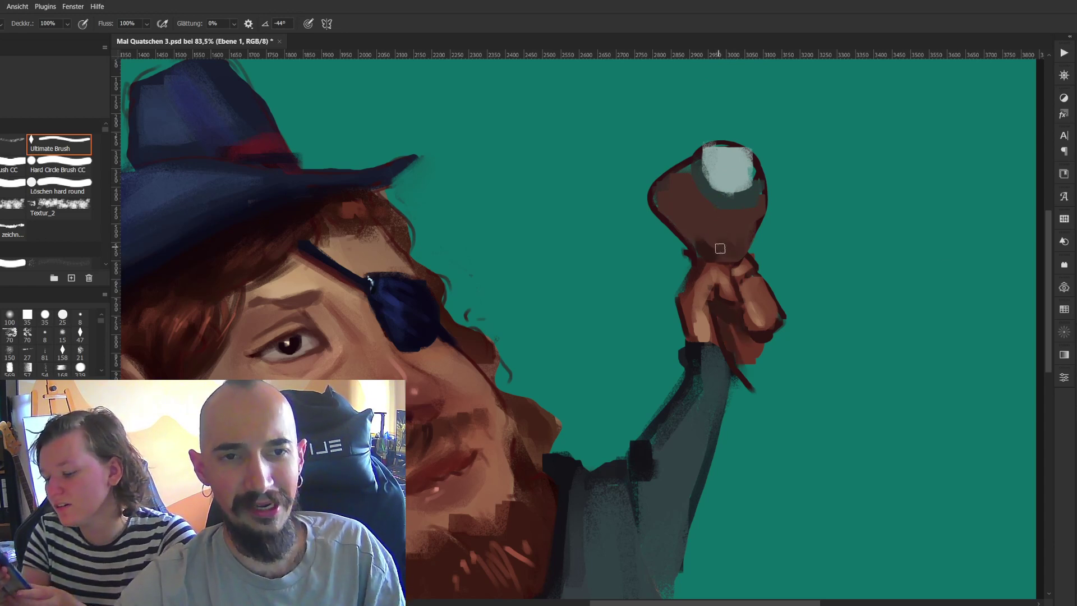
drag(719, 248, 709, 219)
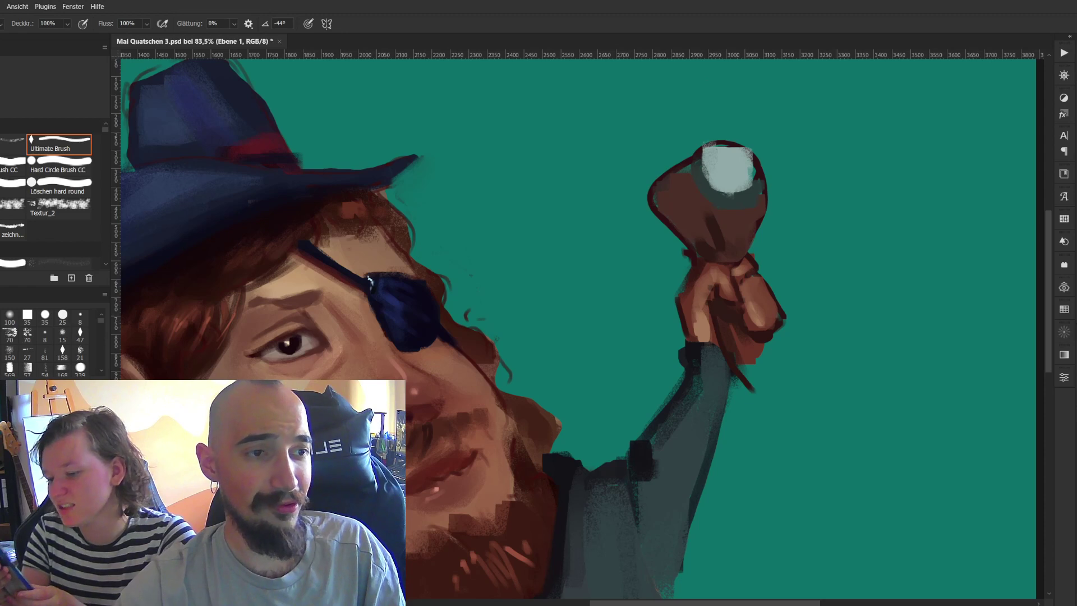
Step: Sketch the upper and lower halves of a wide-open beak in dark lines on the side facing the pirate
mouse_move(663, 182)
mouse_down()
mouse_move(692, 217)
mouse_move(638, 219)
mouse_move(639, 235)
mouse_up()
key(ctrl+z)
mouse_move(707, 197)
mouse_down()
mouse_move(677, 172)
mouse_move(650, 170)
mouse_move(691, 217)
mouse_move(668, 256)
mouse_up()
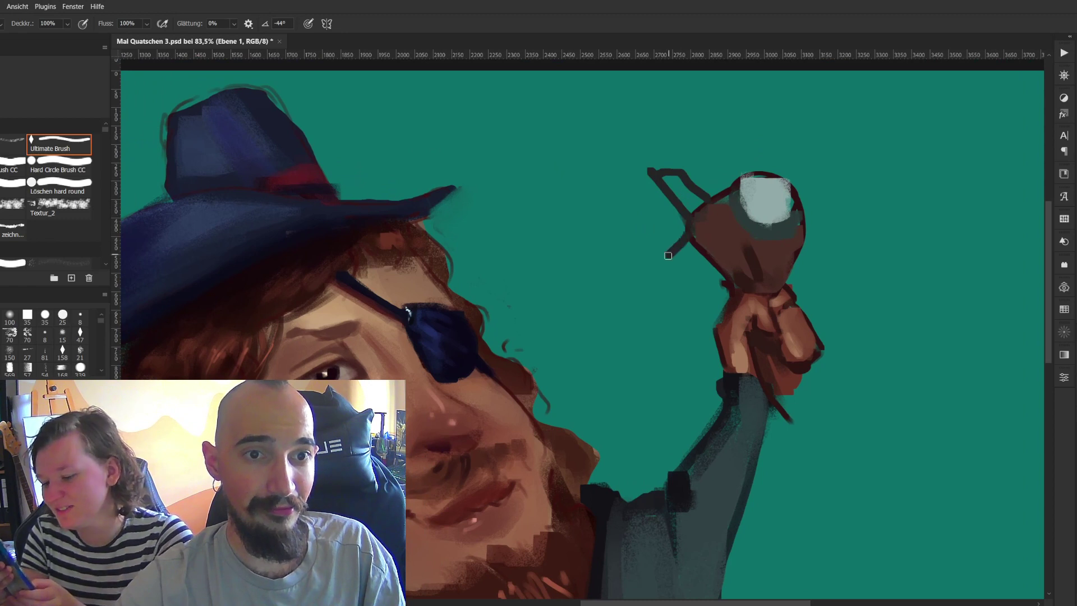
key(ctrl+z)
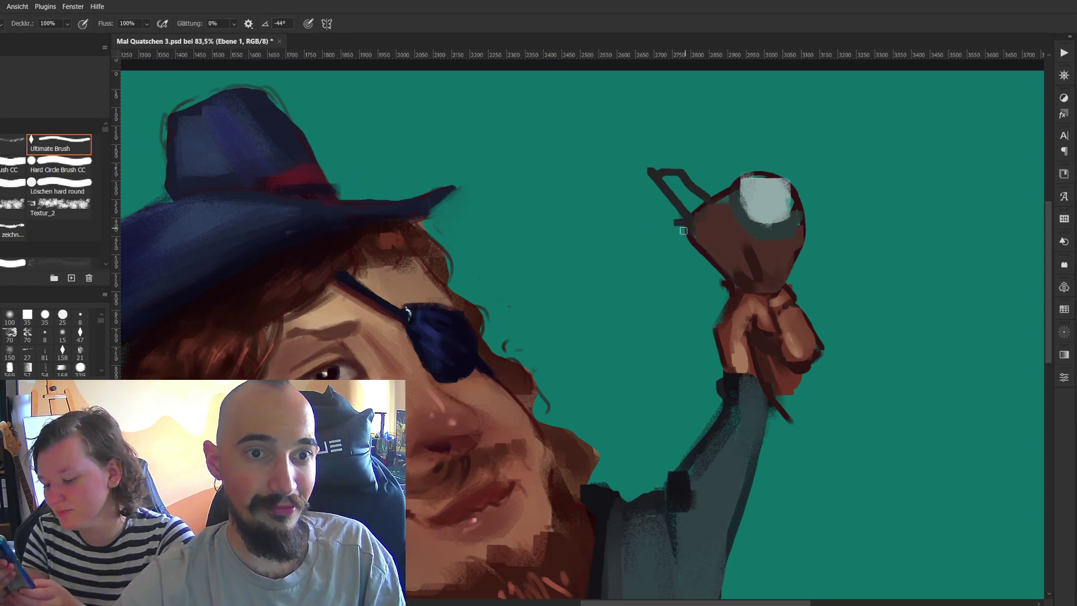
key(ctrl+z)
mouse_move(685, 230)
mouse_down()
mouse_move(638, 242)
mouse_move(661, 235)
mouse_move(643, 254)
mouse_move(678, 256)
mouse_move(717, 245)
mouse_up()
key(ctrl+z)
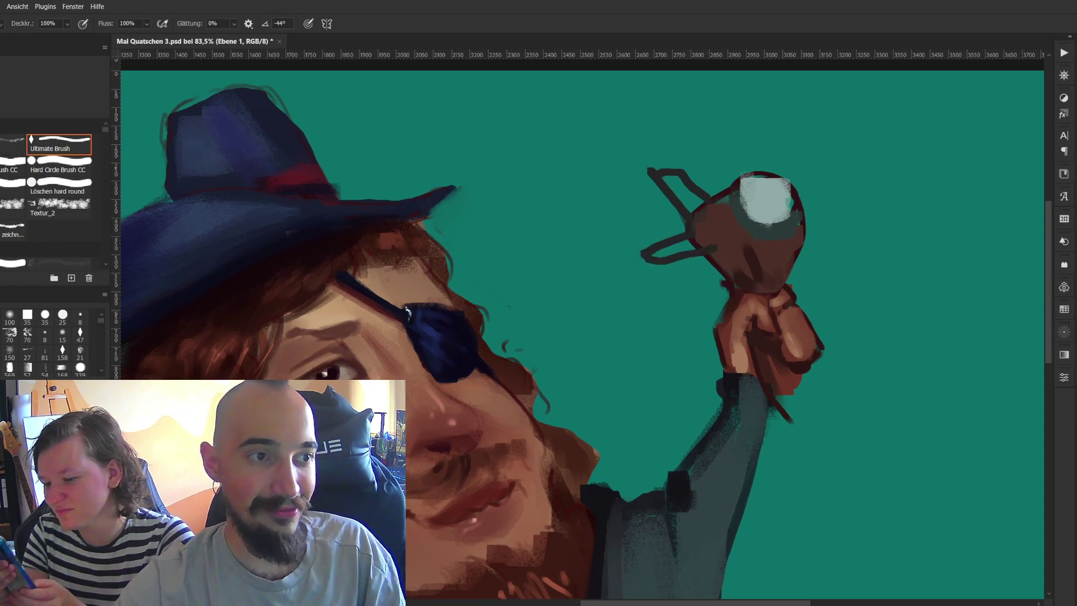
Step: Fill both halves of the bird's open beak with a pale yellow tone
mouse_move(659, 175)
mouse_down()
mouse_move(694, 214)
mouse_move(682, 190)
mouse_move(697, 200)
mouse_move(682, 187)
mouse_up()
alt+click(692, 203)
drag(667, 250, 708, 234)
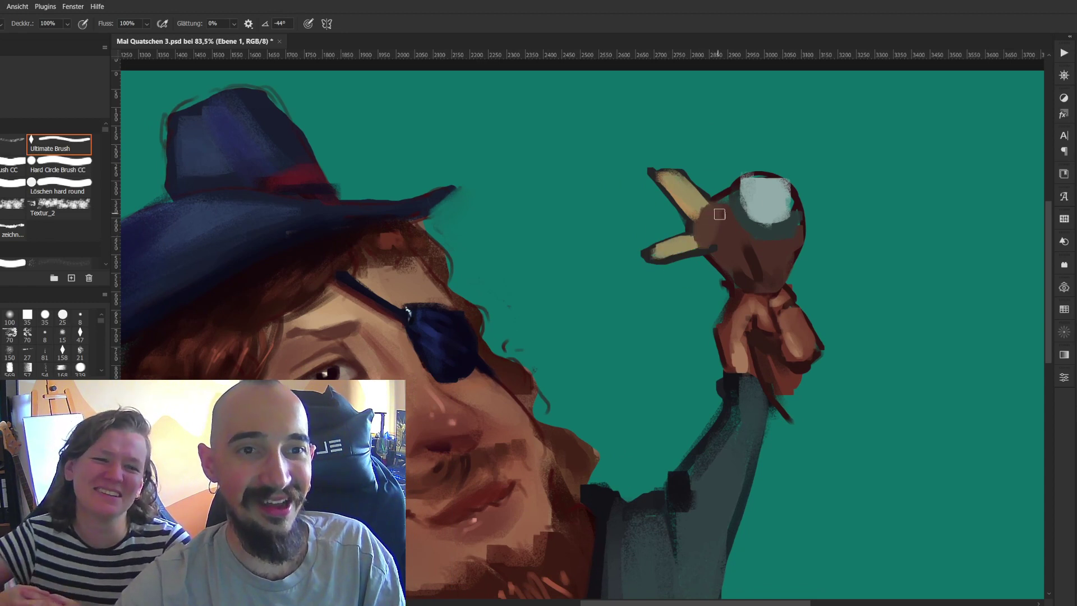
Step: Round out the bird's large eye, give it a small pupil, and add a smaller grey second eye behind the beak
alt+click(764, 192)
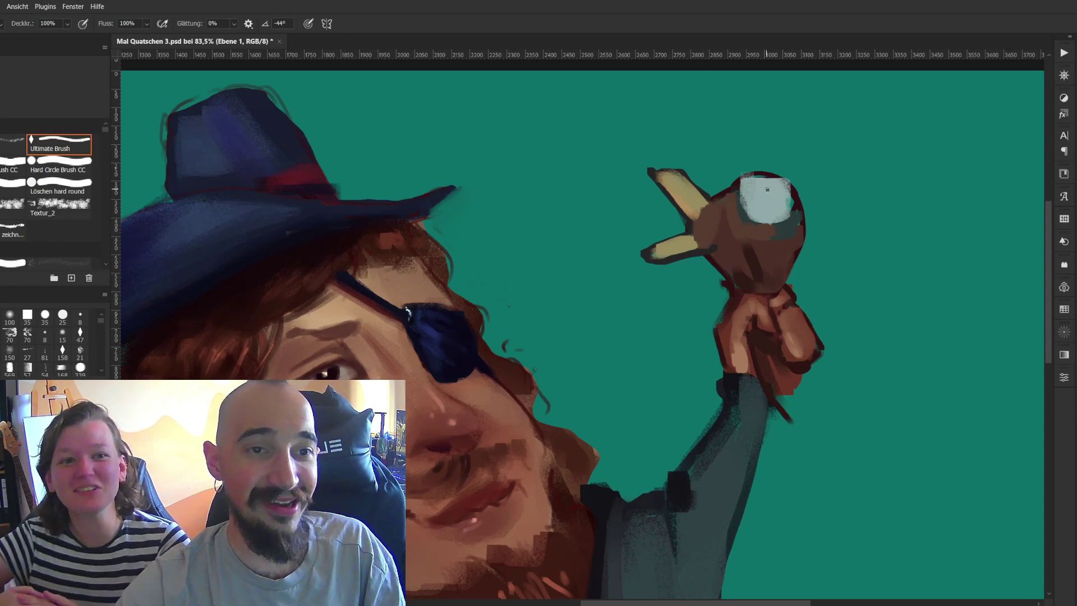
drag(767, 190, 784, 194)
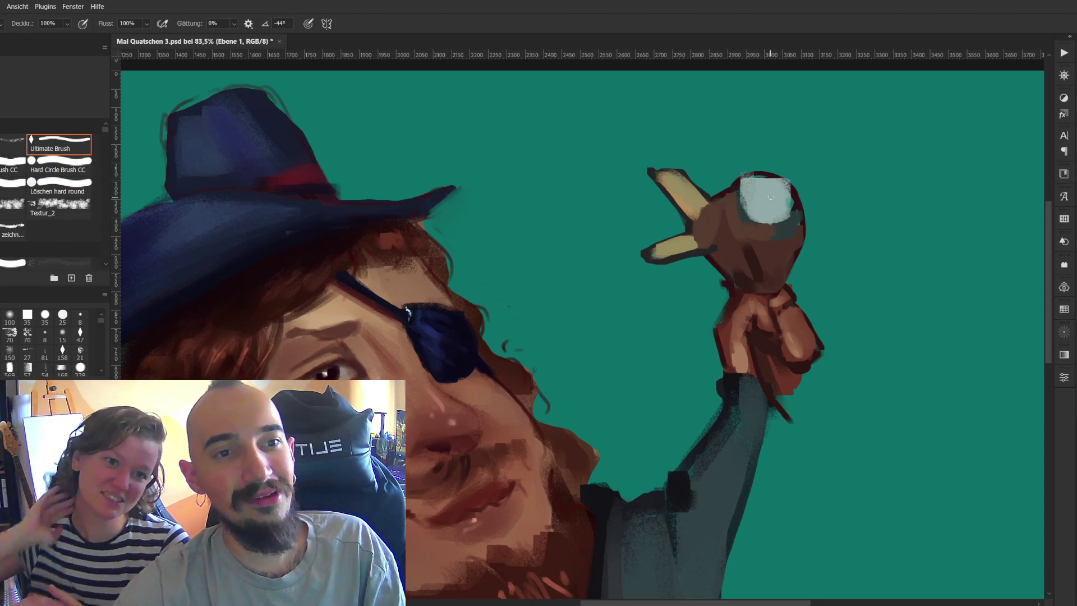
alt+click(749, 184)
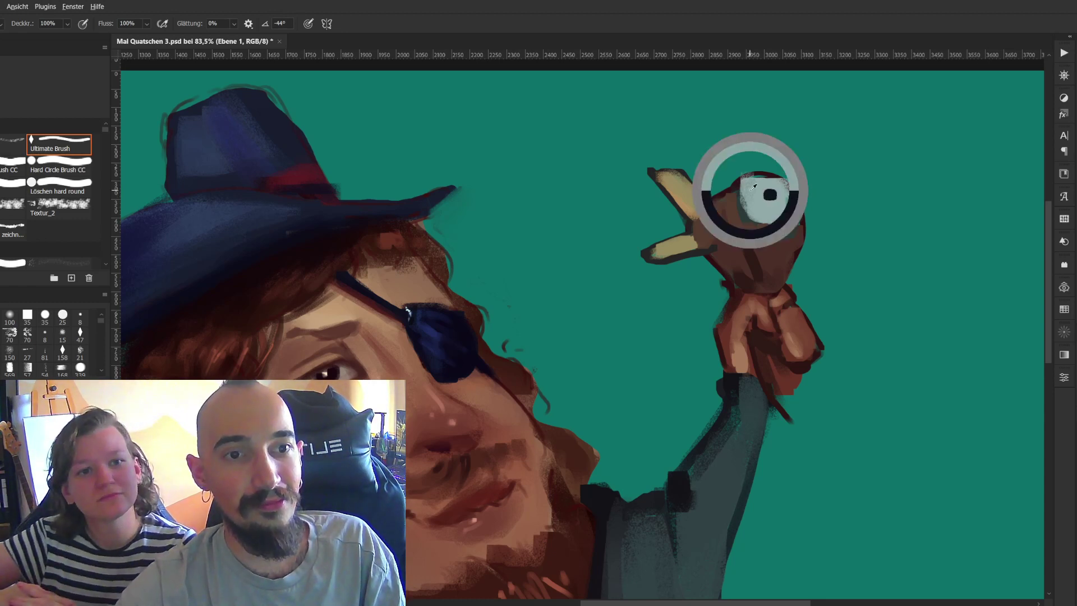
mouse_move(751, 175)
mouse_down()
mouse_move(778, 176)
mouse_move(761, 201)
mouse_move(775, 160)
mouse_move(741, 179)
mouse_move(744, 214)
mouse_move(741, 187)
mouse_move(770, 167)
mouse_move(752, 192)
mouse_move(765, 176)
mouse_move(788, 200)
mouse_move(791, 189)
mouse_move(787, 208)
mouse_move(776, 179)
mouse_move(716, 180)
mouse_move(750, 177)
mouse_move(756, 200)
mouse_move(735, 182)
mouse_up()
alt+click(752, 205)
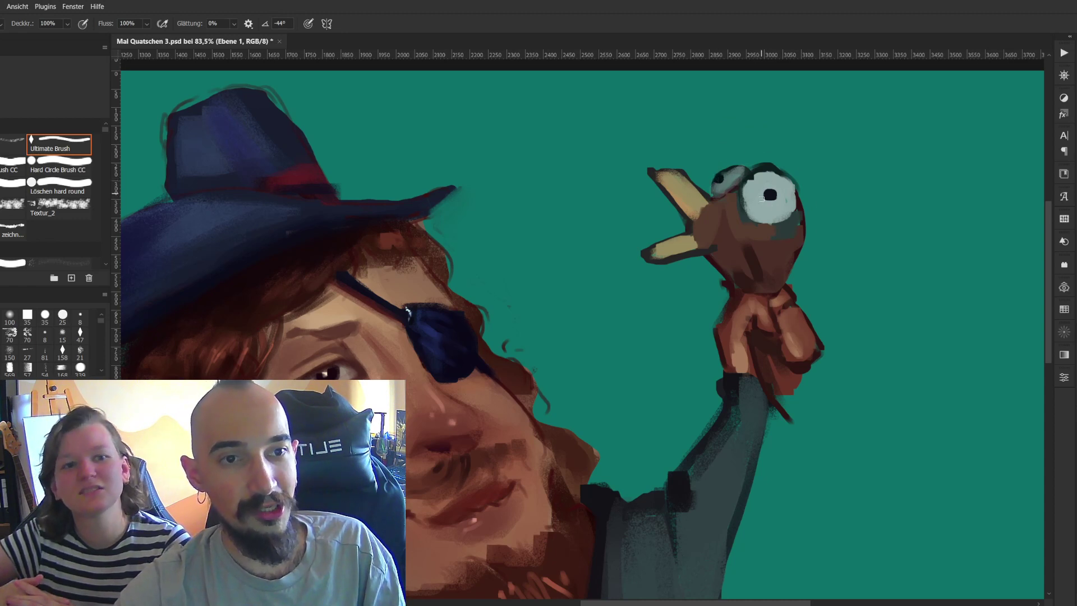
drag(762, 198, 753, 181)
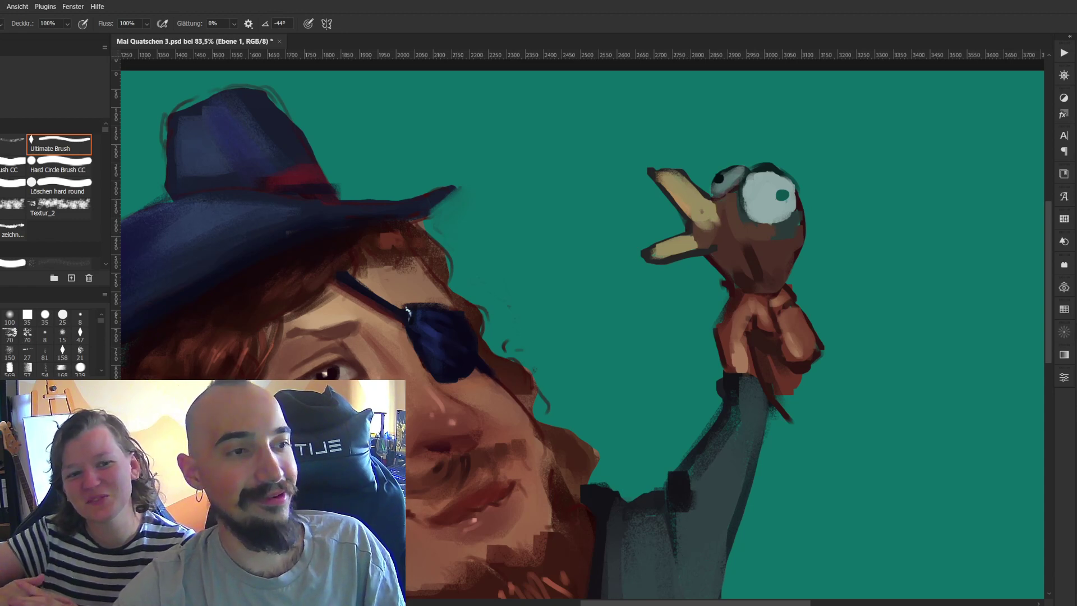
Step: Outline a long, curved flap of skin hanging from the base of the beak and fill it with crimson red
mouse_move(719, 220)
mouse_down()
mouse_move(623, 400)
mouse_move(646, 434)
mouse_move(678, 421)
mouse_move(647, 365)
mouse_move(724, 246)
mouse_move(732, 200)
mouse_up()
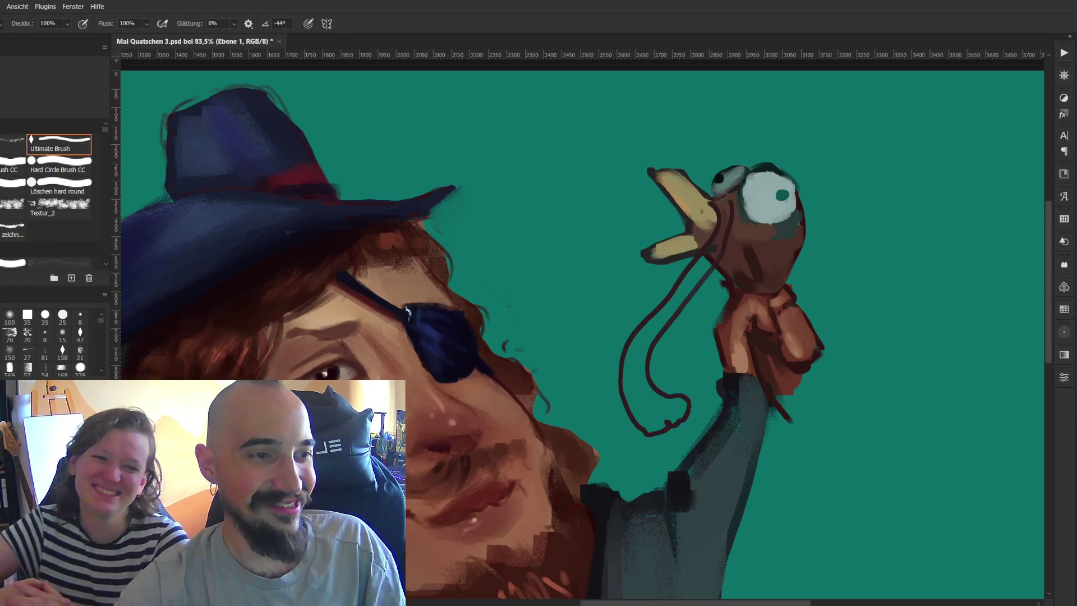
mouse_move(655, 353)
alt+mouse_down()
mouse_move(621, 362)
mouse_move(647, 417)
mouse_move(671, 405)
alt+mouse_up()
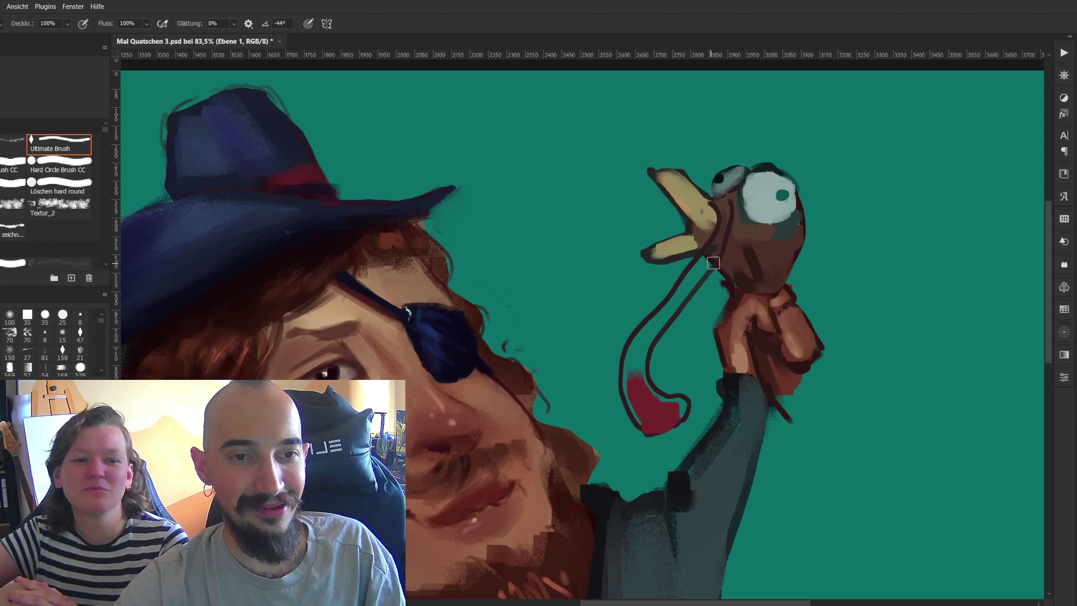
mouse_move(724, 203)
mouse_down()
mouse_move(689, 280)
mouse_move(709, 253)
mouse_move(632, 375)
mouse_move(642, 379)
mouse_move(636, 354)
mouse_move(677, 416)
mouse_up()
mouse_move(633, 382)
mouse_down()
mouse_move(658, 339)
mouse_move(632, 416)
mouse_up()
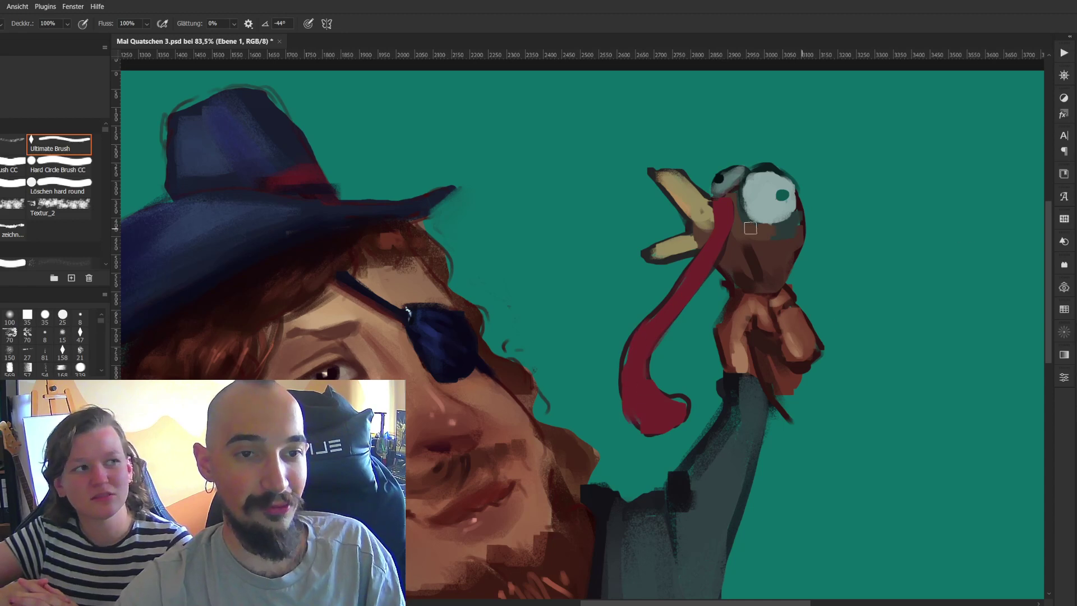
Step: Shade the hanging red flap with dark red along its edges and rounded tip
drag(724, 215, 695, 282)
drag(719, 238, 704, 276)
mouse_move(725, 213)
mouse_down()
mouse_move(618, 368)
mouse_move(727, 223)
mouse_move(679, 289)
mouse_move(616, 418)
mouse_move(627, 391)
mouse_move(623, 410)
mouse_move(642, 430)
mouse_move(653, 423)
mouse_move(644, 413)
mouse_move(622, 418)
mouse_move(667, 417)
mouse_up()
alt+click(725, 224)
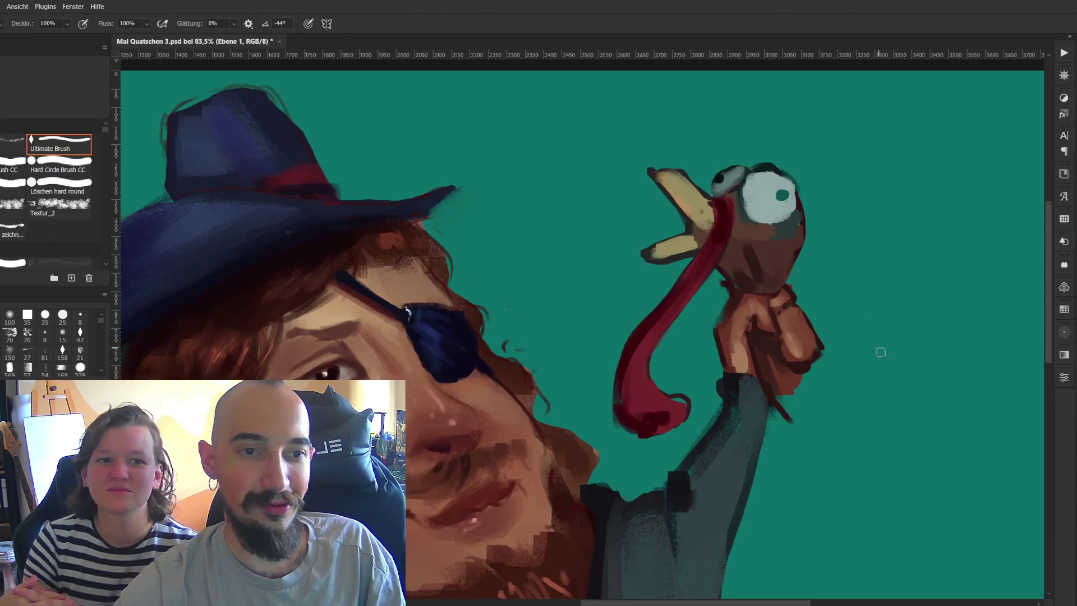
Step: Repaint the large eye with a black pupil and dark upper rim, and add thin red and dark veins
scroll(880, 351, down, 3)
scroll(860, 343, up, 3)
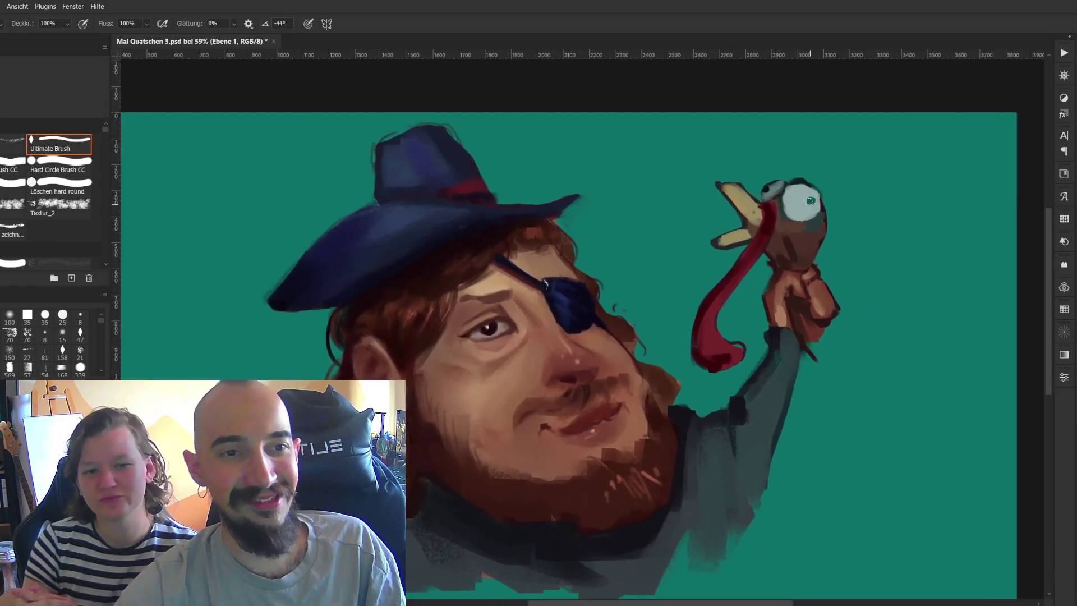
scroll(805, 196, up, 2)
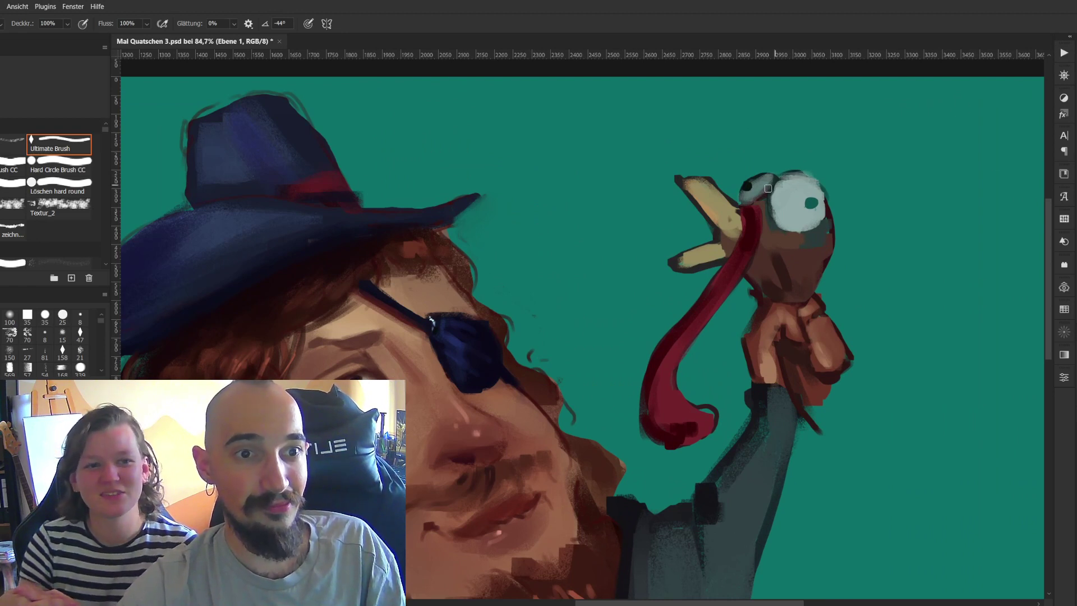
mouse_move(770, 193)
mouse_down()
mouse_move(805, 172)
mouse_move(823, 187)
mouse_up()
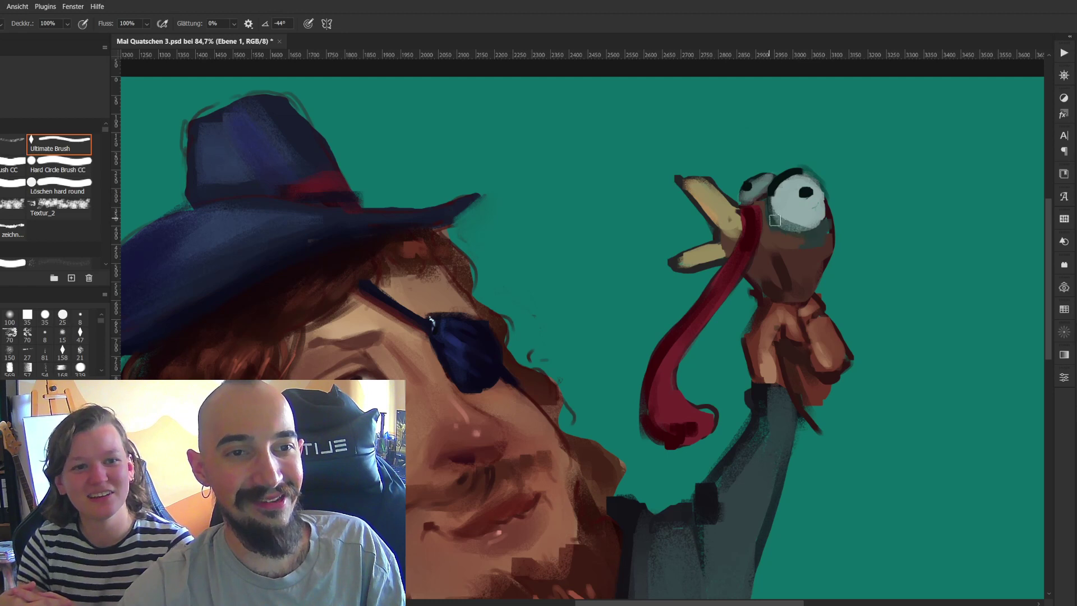
alt+click(796, 219)
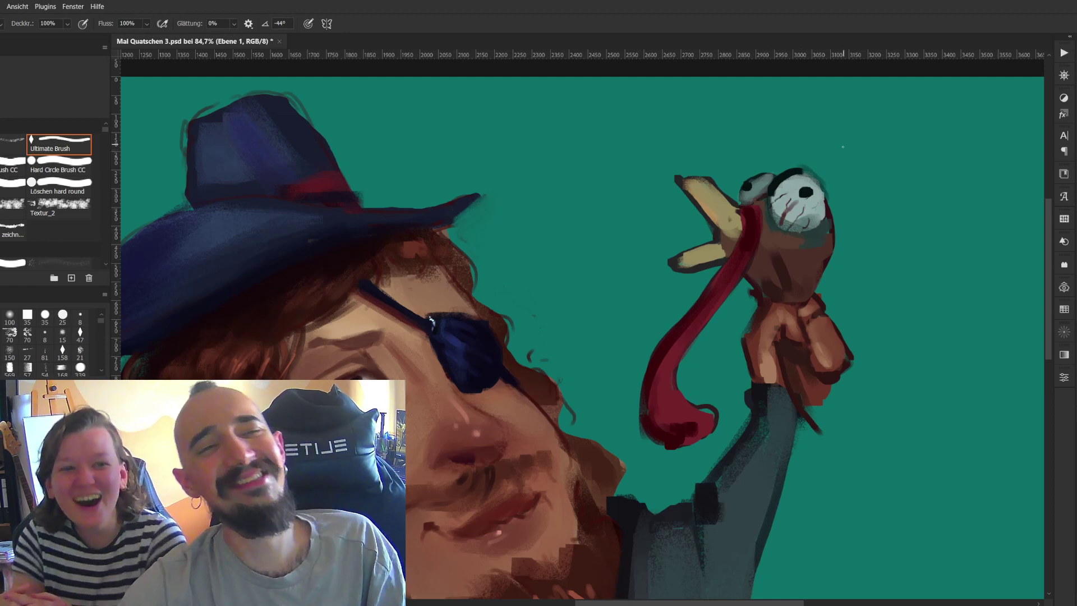
Step: Paint a small dark-edged bump on top of the bird's head and fill it with orange-brown
alt+click(778, 175)
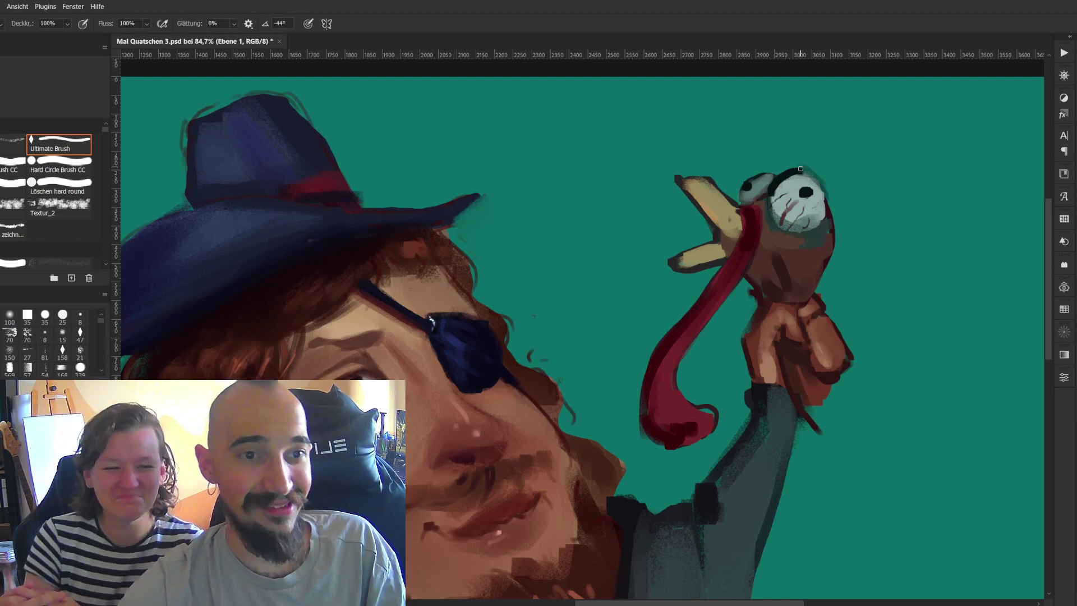
mouse_move(792, 161)
mouse_down()
mouse_move(814, 160)
mouse_move(825, 187)
mouse_up()
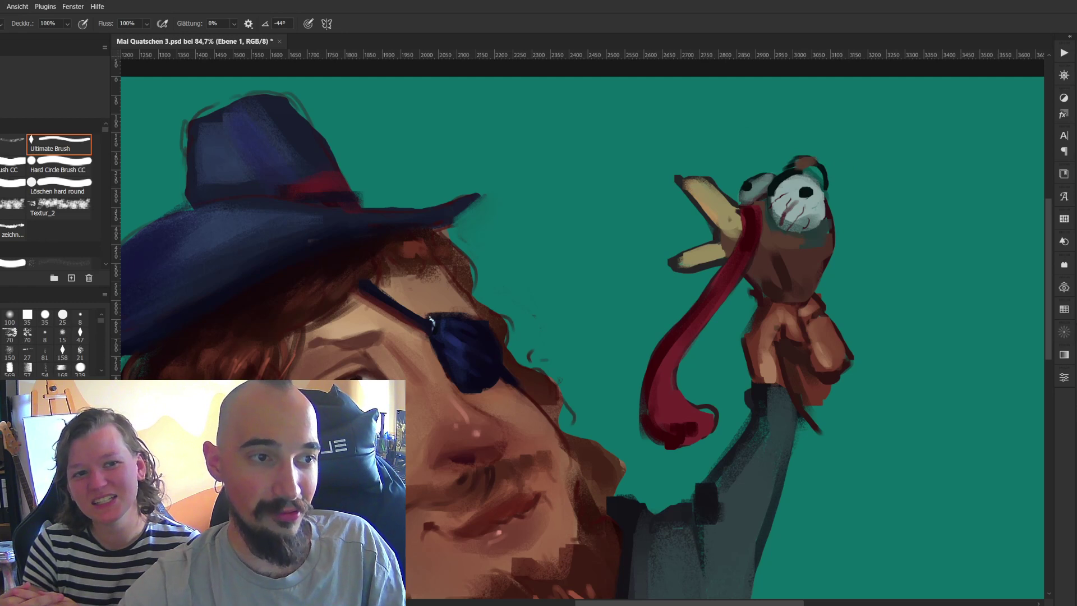
drag(802, 161, 816, 175)
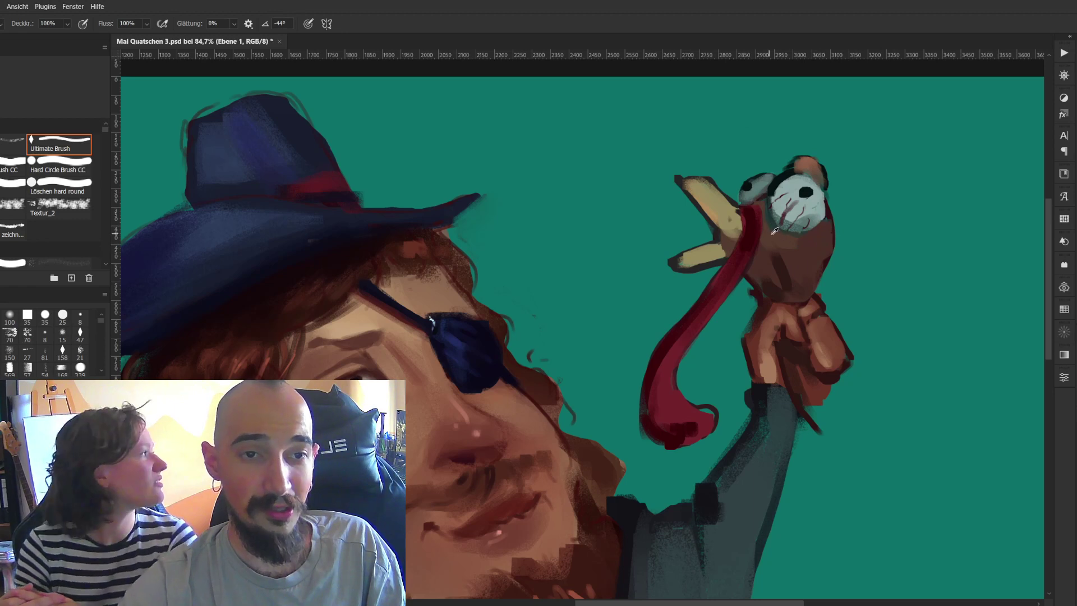
Step: Add more veins to the bird's large eye and trim the bump on its head with the green background colour
alt+click(753, 212)
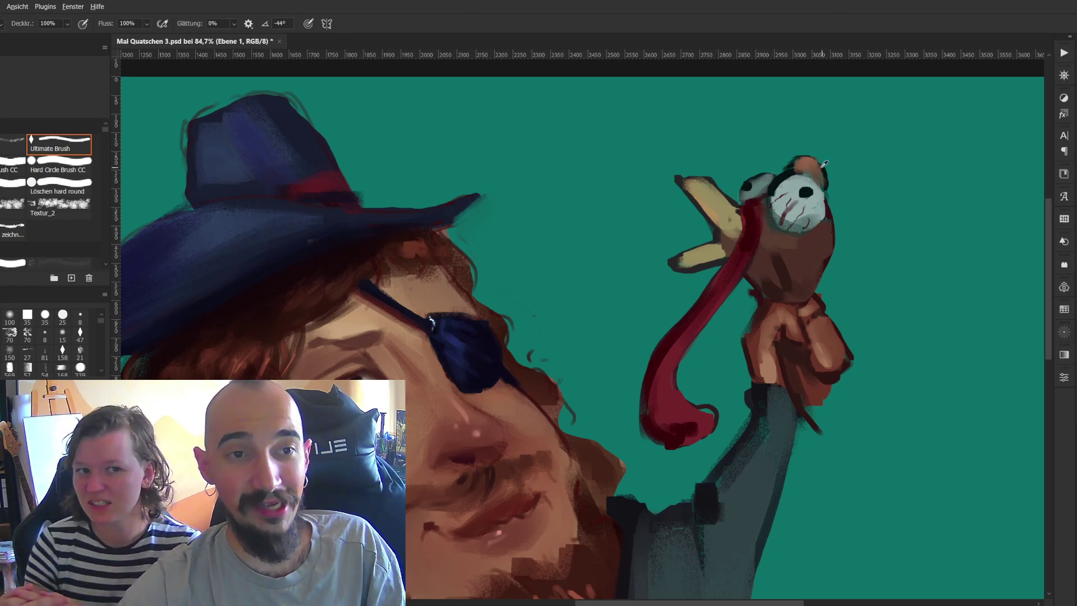
drag(884, 197, 825, 173)
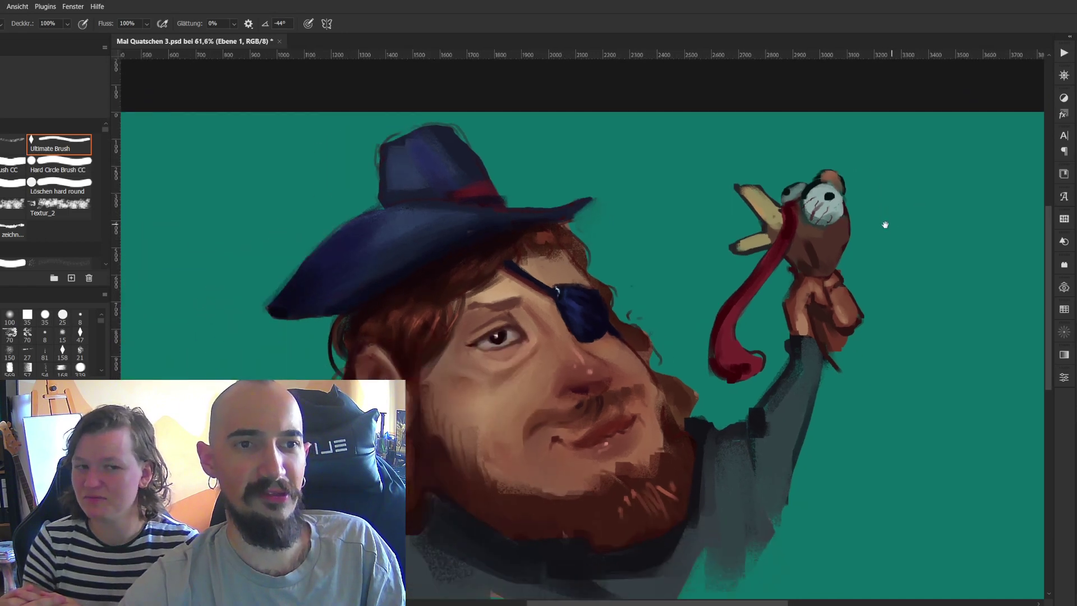
drag(939, 187, 992, 188)
alt+click(834, 194)
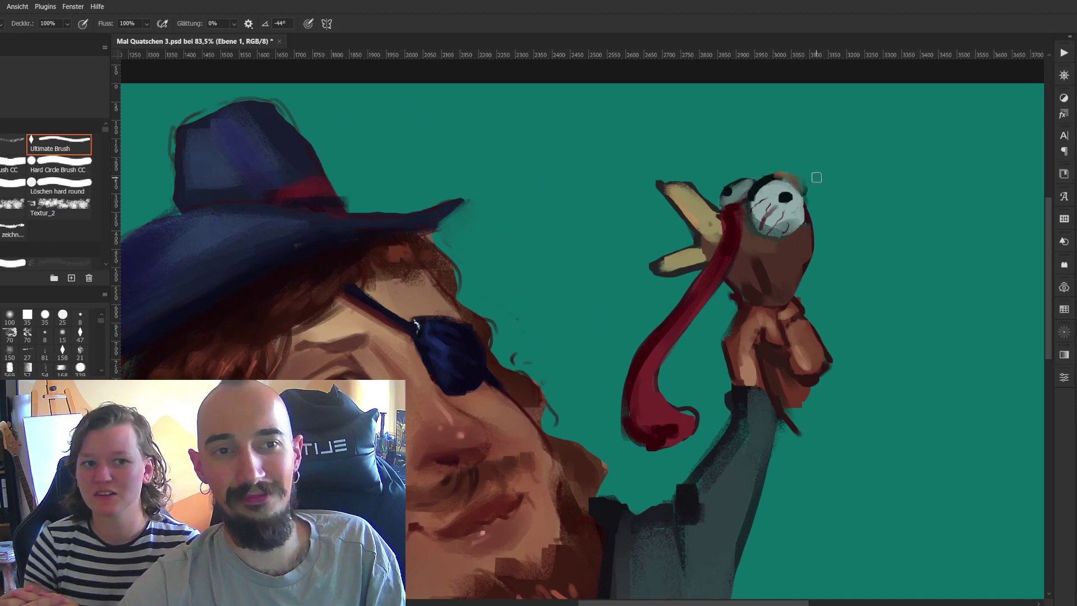
drag(850, 256, 824, 341)
Step: Paint a reddish-brown smile fold on the pirate's cheek beside the mouth, using skin tones sampled from the face
alt+click(559, 413)
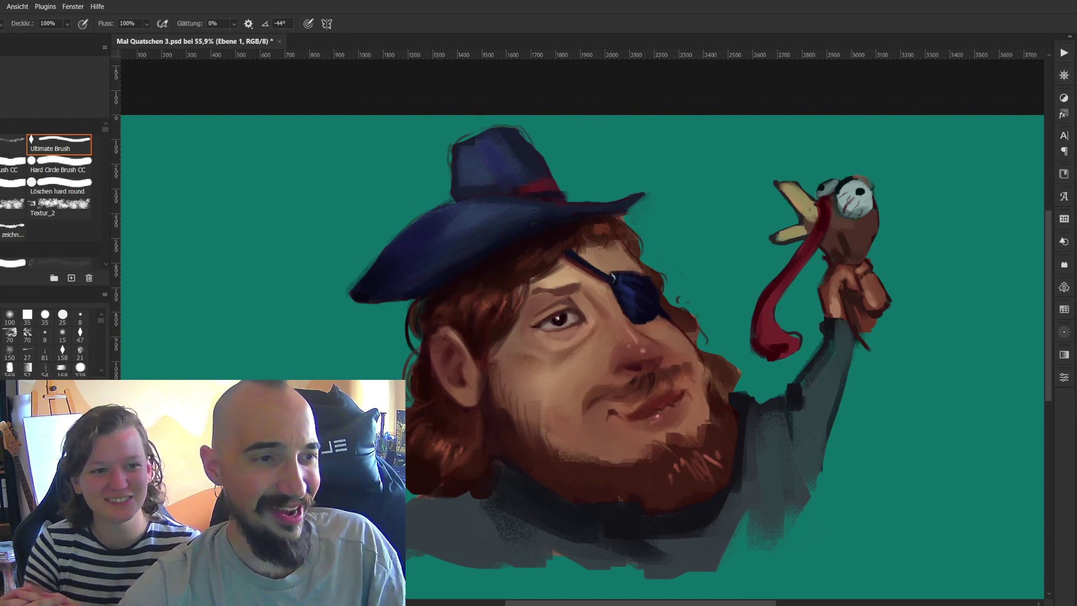
alt+click(549, 396)
key(r)
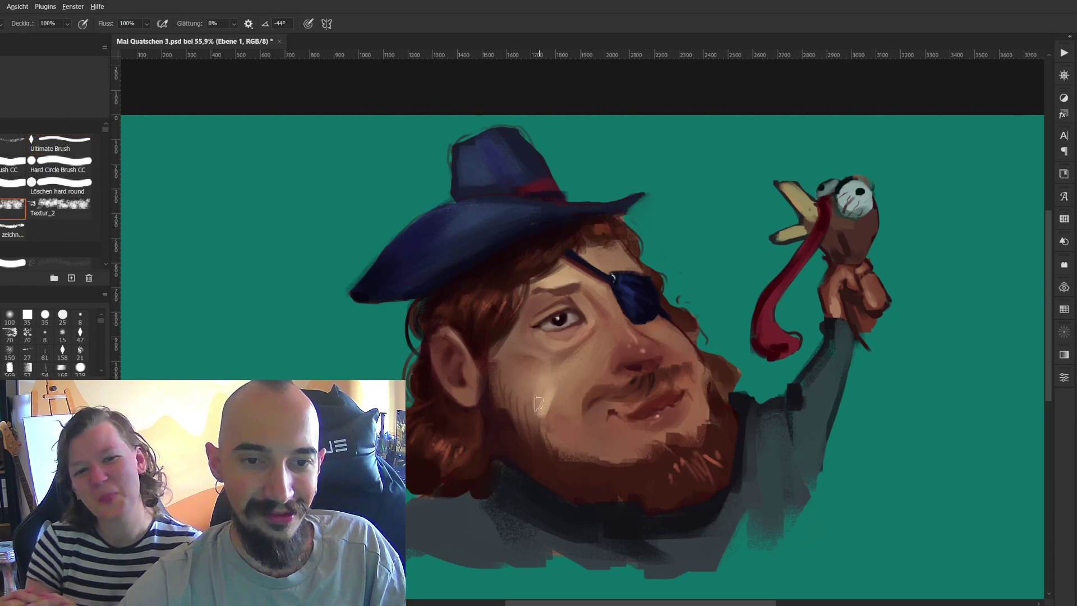
key(b)
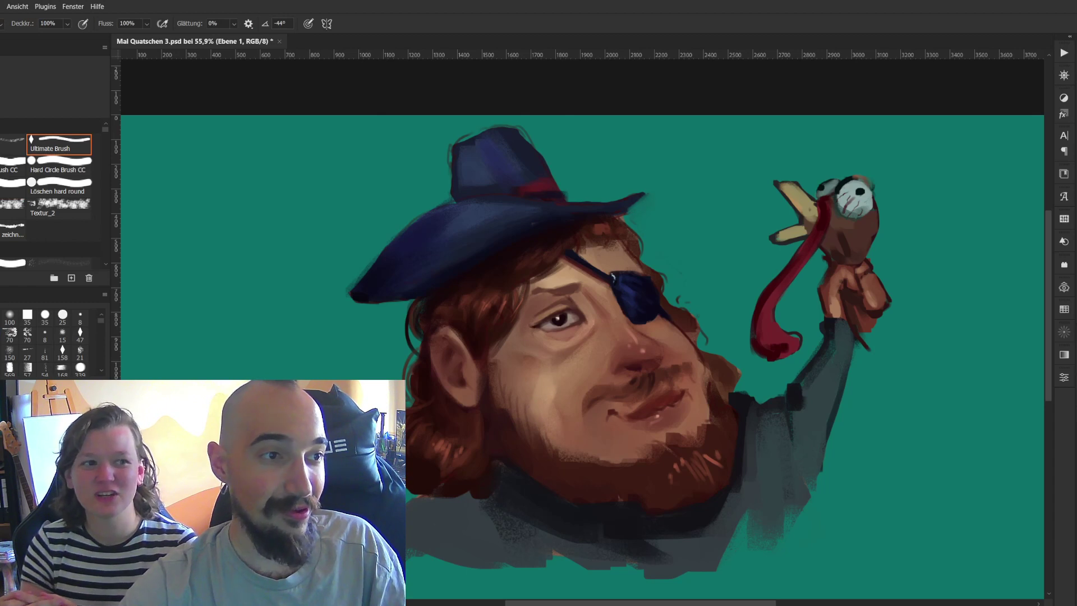
drag(561, 397, 571, 424)
mouse_move(561, 399)
mouse_down()
mouse_move(563, 386)
mouse_move(576, 416)
mouse_move(573, 405)
mouse_up()
key(r)
key(b)
Step: Soften the new cheek fold by blending its edges into the surrounding skin with sampled face tones
alt+click(571, 392)
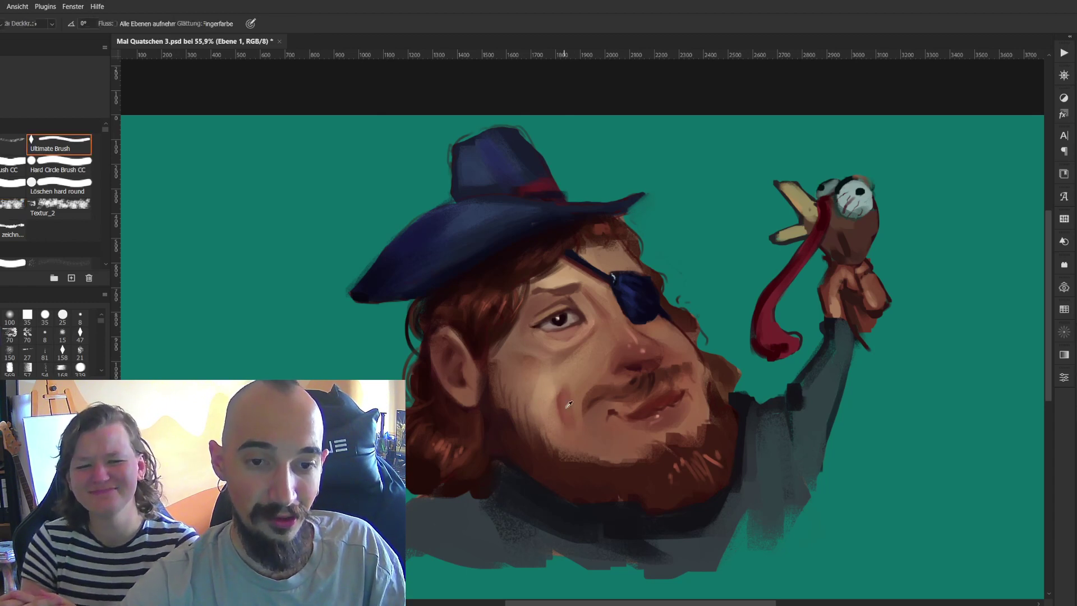
key(b)
alt+click(573, 398)
alt+click(563, 400)
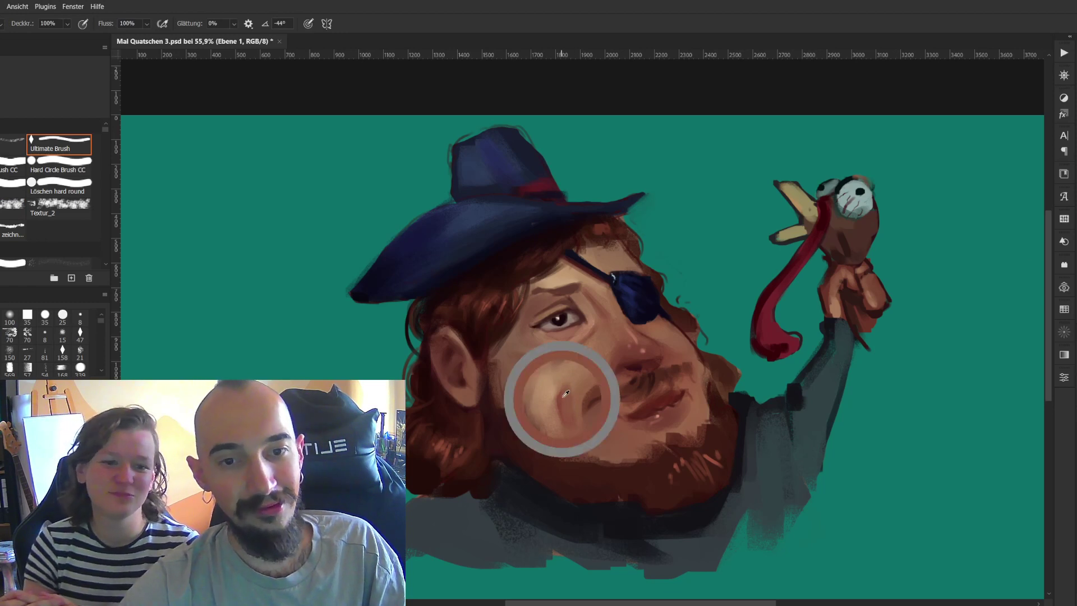
alt+click(577, 388)
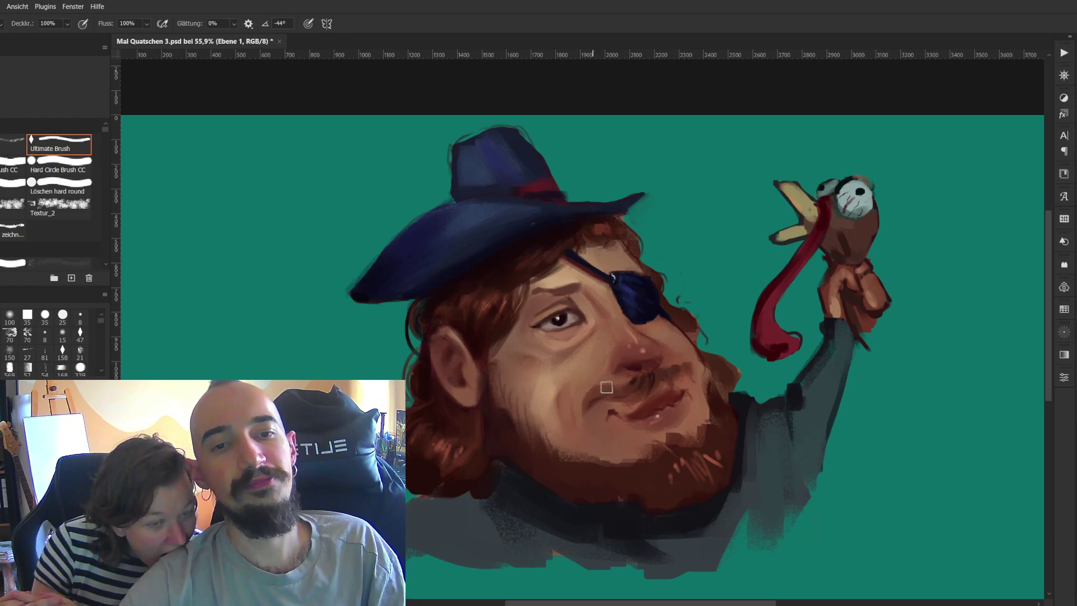
Step: Add orange-red hair strokes to the chin part of the beard
drag(744, 342, 729, 366)
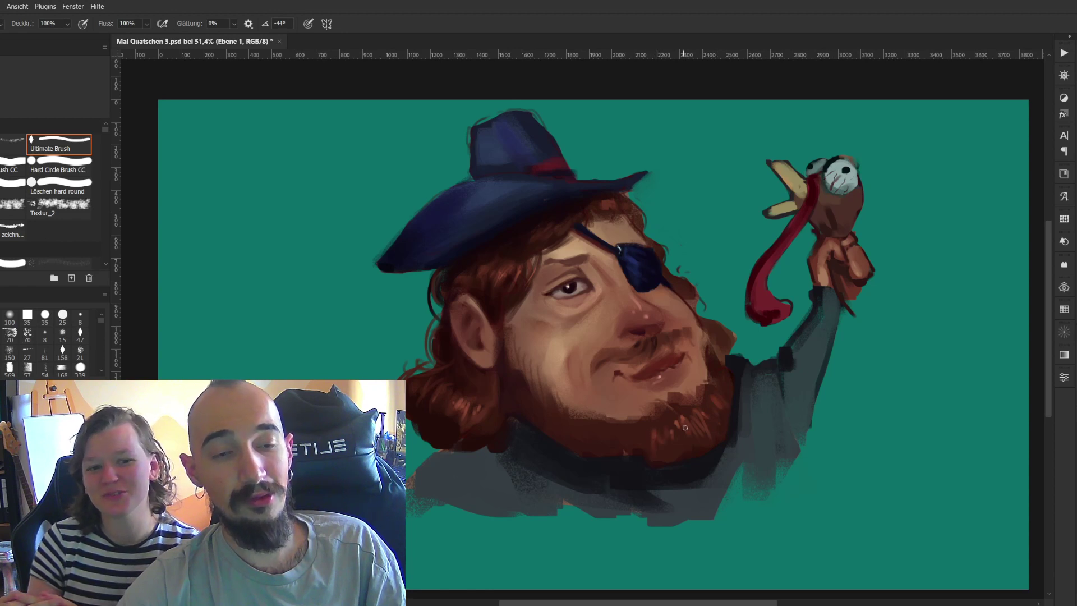
drag(677, 421, 686, 434)
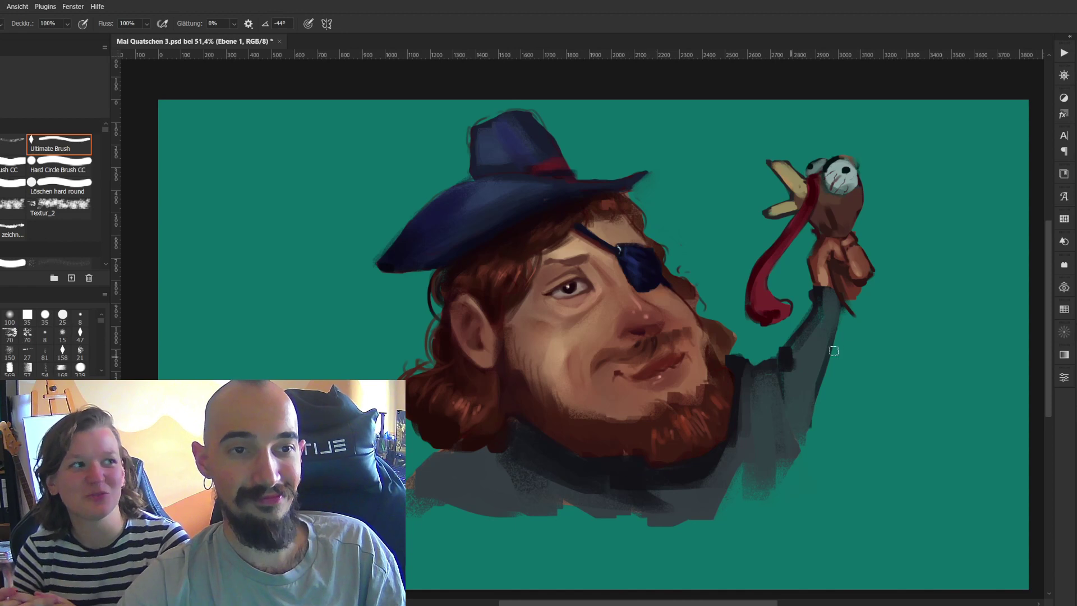
Step: Block in a reddish-brown bird body with two pointed wings beneath the raised fist
drag(896, 340, 875, 343)
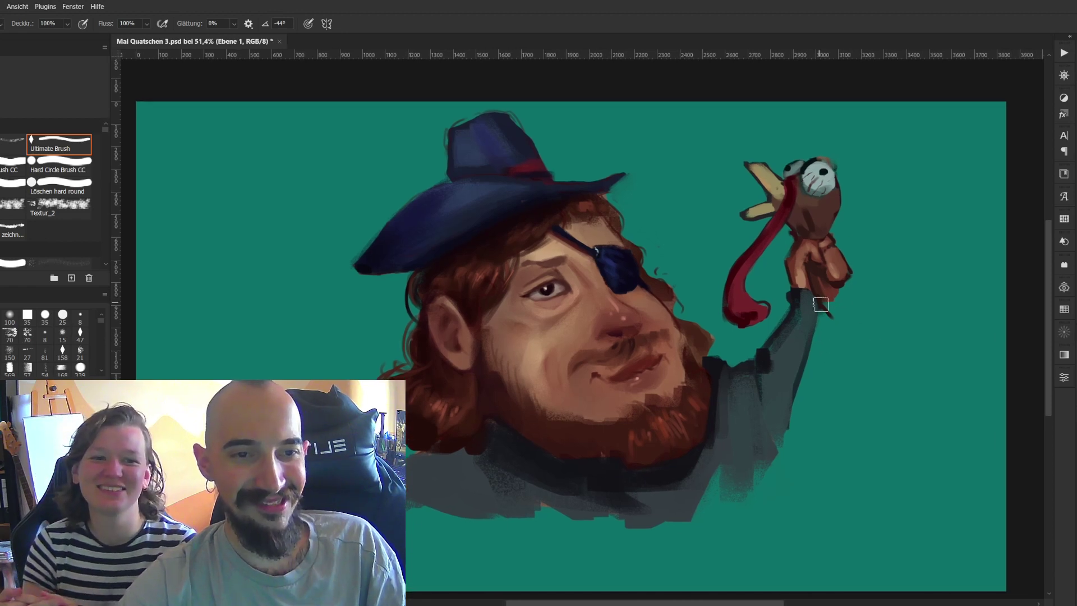
alt+right_click(821, 298)
mouse_move(823, 294)
mouse_down()
mouse_move(873, 289)
mouse_move(837, 300)
mouse_move(870, 276)
mouse_move(859, 317)
mouse_move(885, 291)
mouse_move(916, 288)
mouse_move(890, 300)
mouse_move(913, 262)
mouse_move(858, 328)
mouse_move(903, 305)
mouse_move(854, 320)
mouse_move(822, 299)
mouse_move(800, 343)
mouse_move(815, 344)
mouse_move(786, 321)
mouse_move(819, 336)
mouse_up()
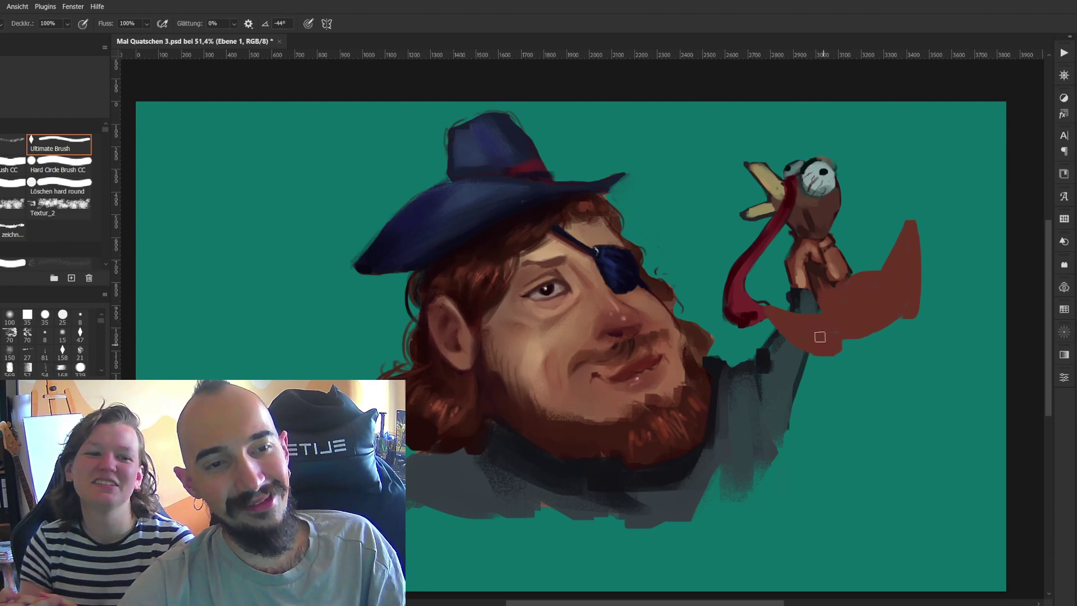
Step: Draw dark brown lines along the bird's chest and around both wings
mouse_move(819, 294)
mouse_down()
mouse_move(838, 345)
mouse_move(870, 359)
mouse_up()
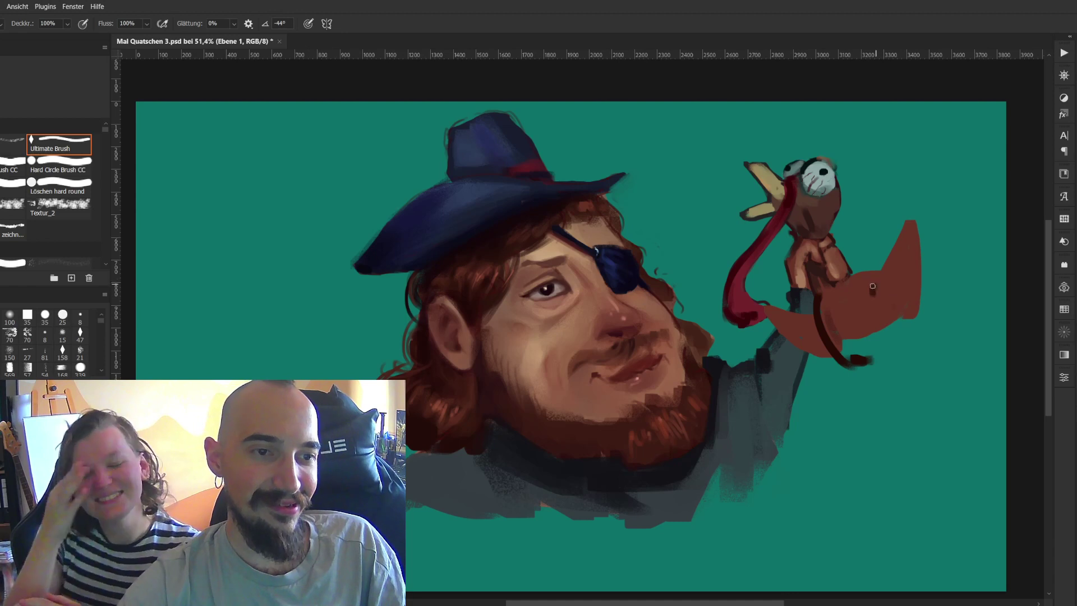
mouse_move(872, 286)
mouse_down()
mouse_move(910, 228)
mouse_move(914, 310)
mouse_up()
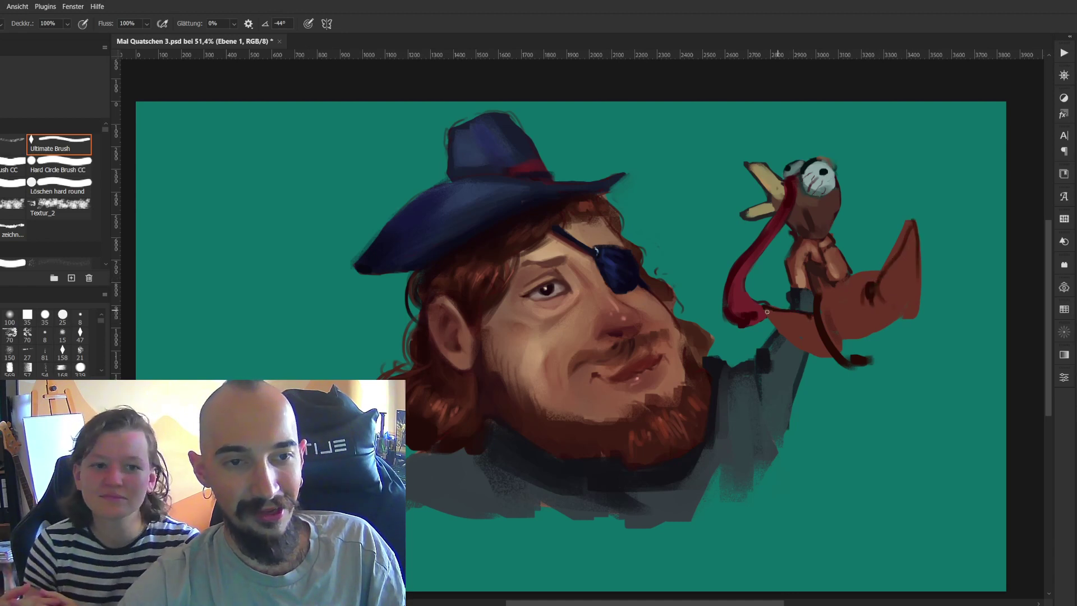
drag(766, 312, 789, 339)
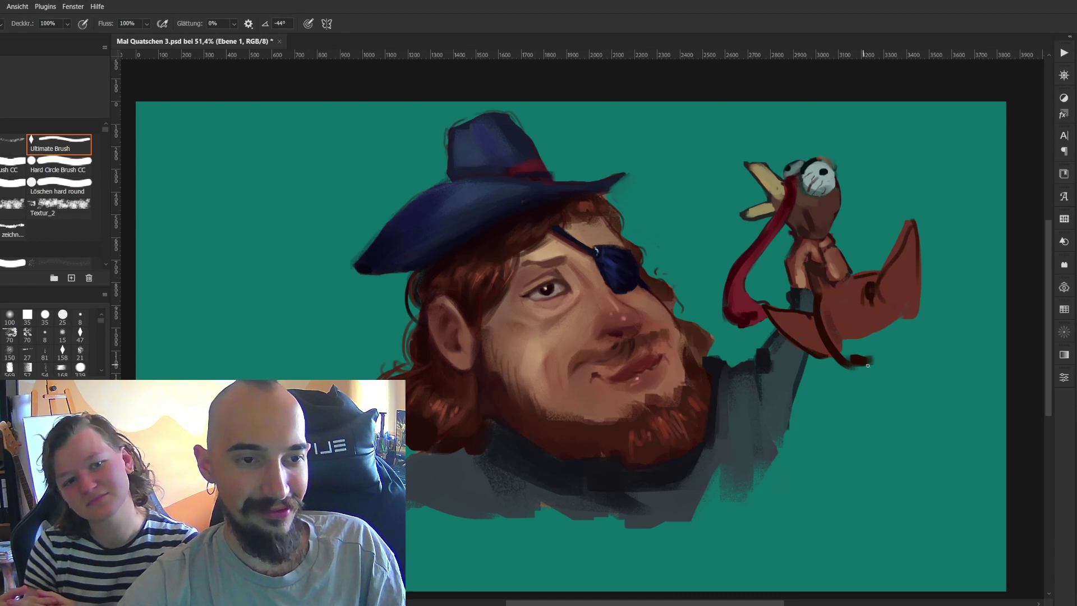
Step: Outline the bird's rounded rump and pointed tail feathers, and draw two thin legs with three-toed feet in dark brown
mouse_move(920, 285)
mouse_down()
mouse_move(920, 355)
mouse_move(937, 307)
mouse_move(923, 294)
mouse_move(934, 295)
mouse_move(937, 270)
mouse_move(971, 244)
mouse_move(983, 278)
mouse_up()
mouse_move(937, 342)
mouse_down()
mouse_move(963, 317)
mouse_move(982, 272)
mouse_up()
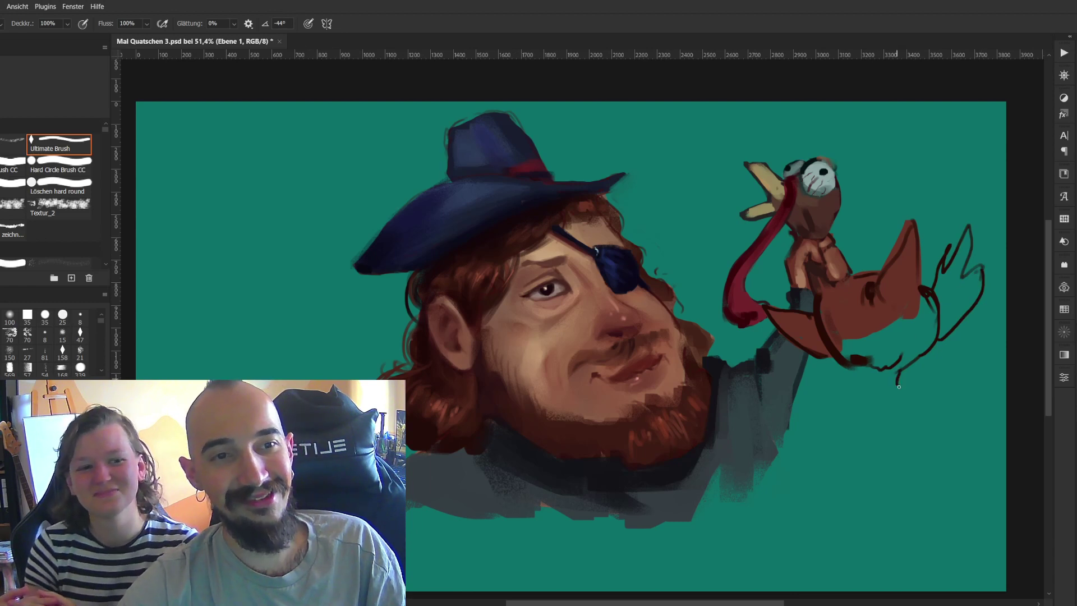
drag(897, 370, 891, 419)
drag(900, 403, 916, 415)
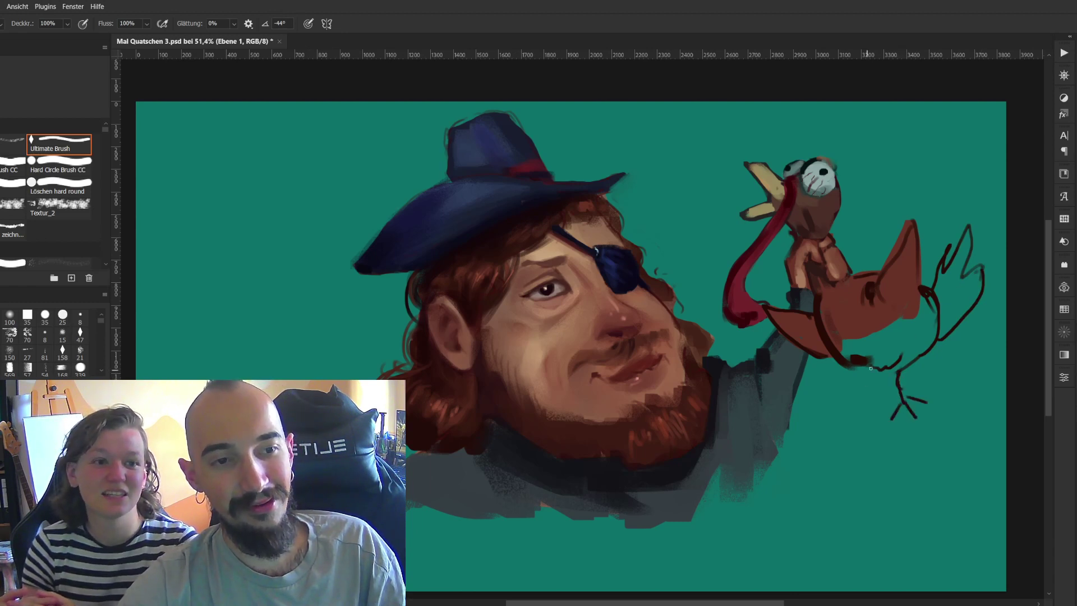
mouse_move(870, 368)
mouse_down()
mouse_move(851, 389)
mouse_move(861, 408)
mouse_up()
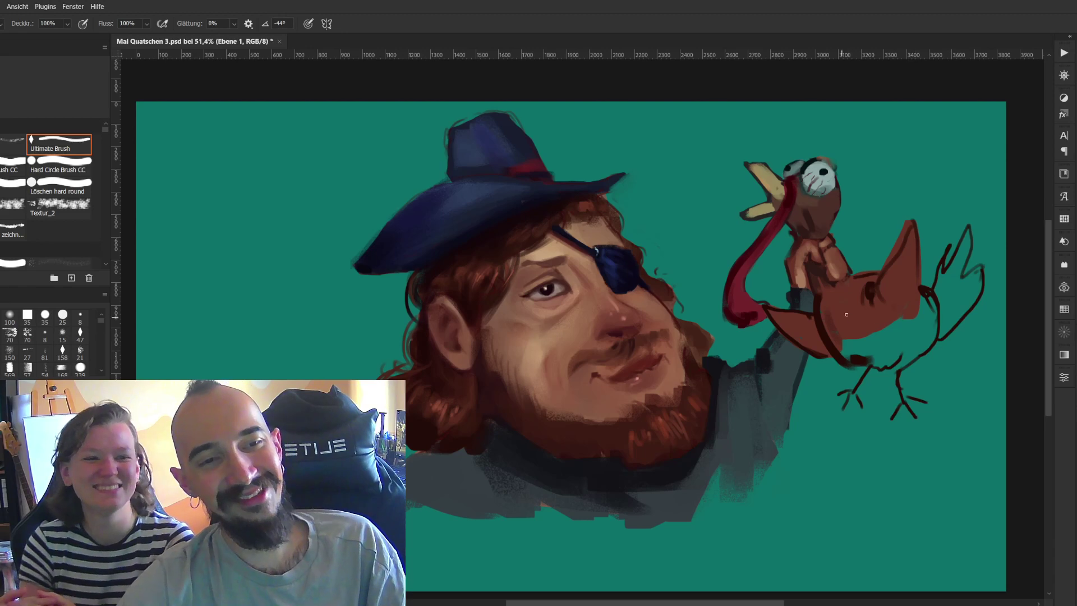
Step: Fill the bird's belly and rump with reddish brown down to the legs and shade around the raised wing
drag(911, 364, 835, 343)
scroll(835, 344, up, 2)
alt+click(766, 297)
mouse_move(757, 301)
alt+mouse_down()
mouse_move(751, 322)
mouse_move(761, 300)
mouse_move(780, 319)
mouse_move(825, 304)
mouse_move(787, 304)
mouse_move(815, 322)
mouse_move(882, 281)
mouse_move(719, 318)
mouse_move(825, 288)
mouse_move(799, 288)
mouse_move(816, 291)
mouse_move(833, 252)
alt+mouse_up()
key(bracketleft)
key(bracketleft)
alt+click(816, 268)
mouse_move(810, 288)
mouse_down()
mouse_move(824, 237)
mouse_move(818, 249)
mouse_move(814, 229)
mouse_move(817, 287)
mouse_move(852, 300)
mouse_move(840, 308)
mouse_move(851, 286)
mouse_move(830, 328)
mouse_move(849, 284)
mouse_up()
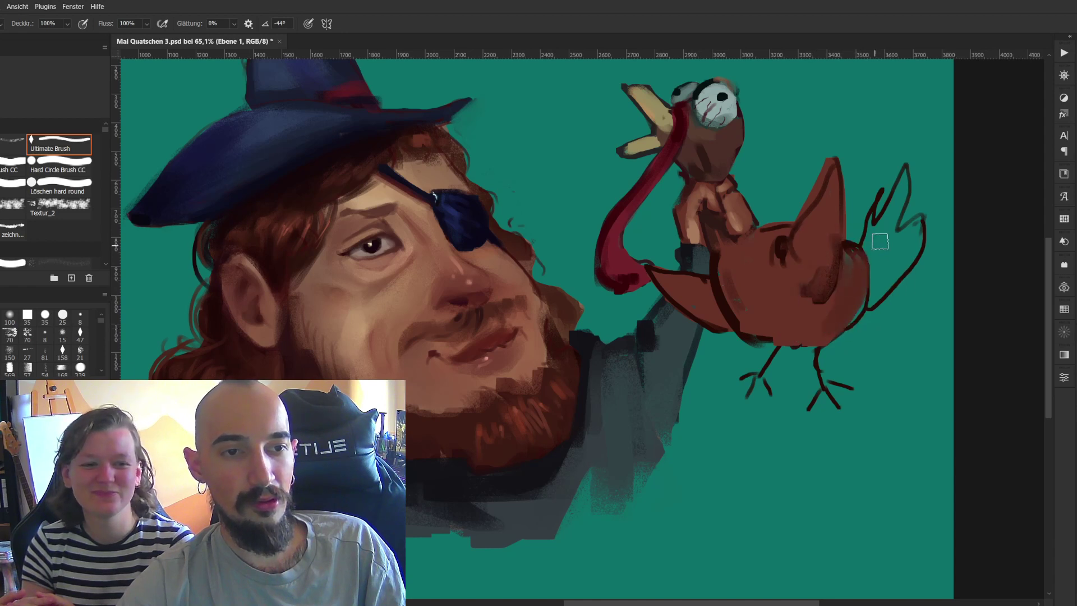
Step: Fill the outlined tail feathers with the body's reddish brown
key(bracketleft)
key(bracketleft)
key(bracketleft)
mouse_move(880, 243)
mouse_down()
mouse_move(870, 216)
mouse_move(865, 237)
mouse_move(890, 205)
mouse_move(856, 300)
mouse_move(906, 171)
mouse_move(865, 293)
mouse_move(870, 240)
mouse_move(856, 270)
mouse_move(885, 257)
mouse_move(869, 279)
mouse_move(885, 255)
mouse_move(872, 300)
mouse_move(884, 289)
mouse_move(870, 312)
mouse_move(835, 320)
mouse_up()
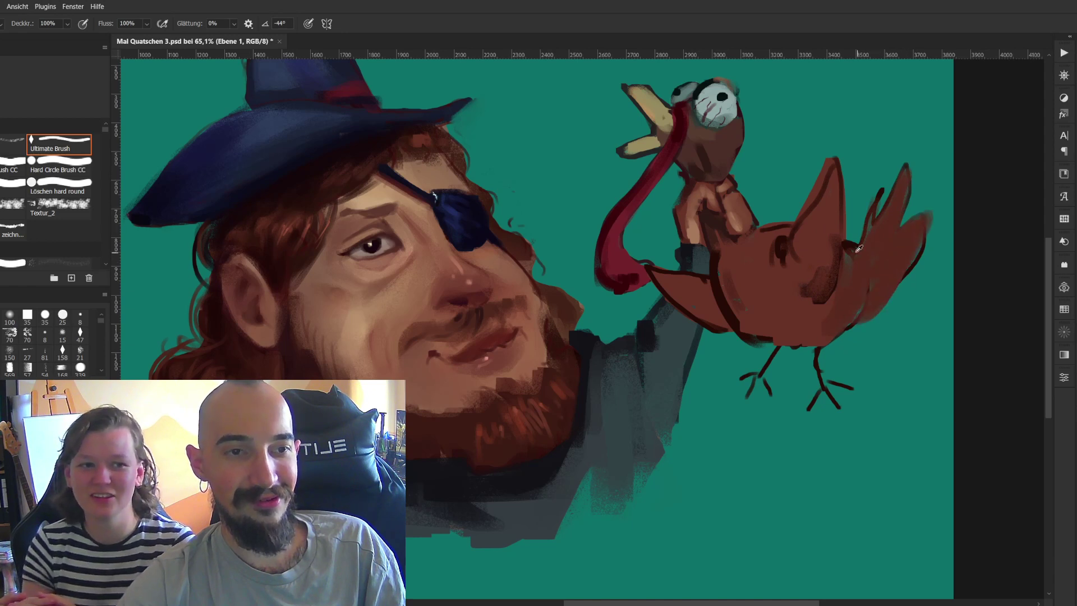
Step: Mark the base of the tail with a dark brown line and shade the tail feathers with darker strokes
mouse_move(859, 248)
mouse_down()
mouse_move(859, 310)
mouse_move(861, 254)
mouse_move(868, 313)
mouse_move(870, 247)
mouse_move(872, 326)
mouse_up()
alt+click(875, 329)
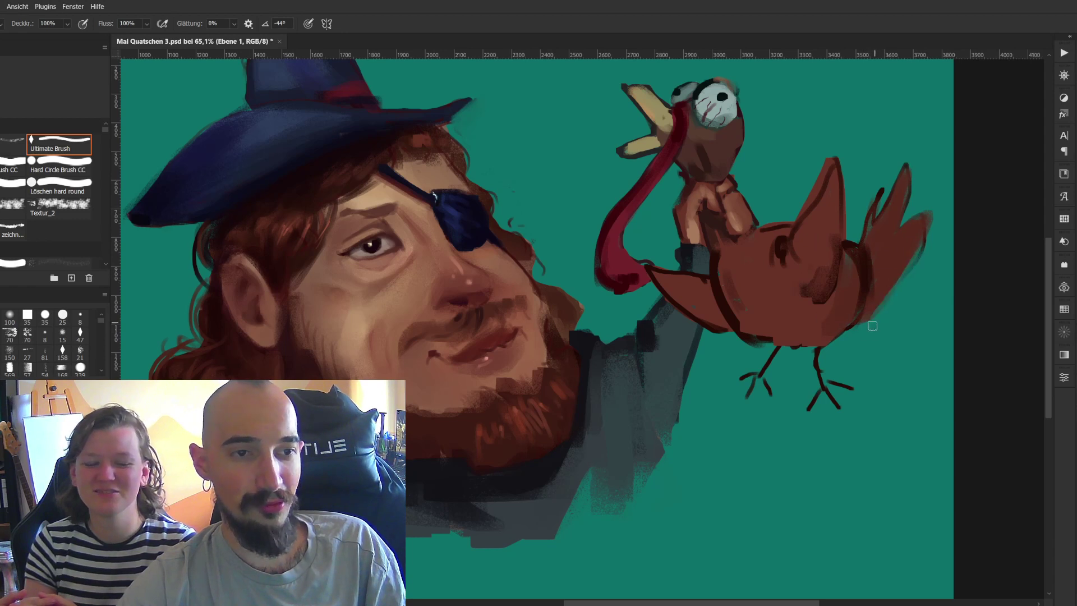
alt+click(872, 268)
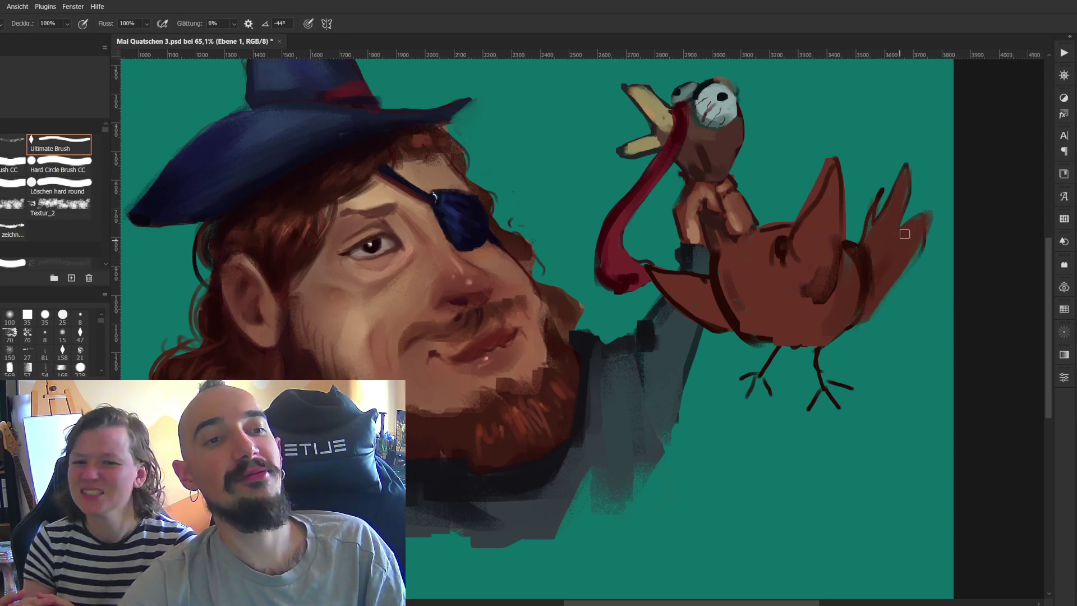
drag(924, 243, 915, 263)
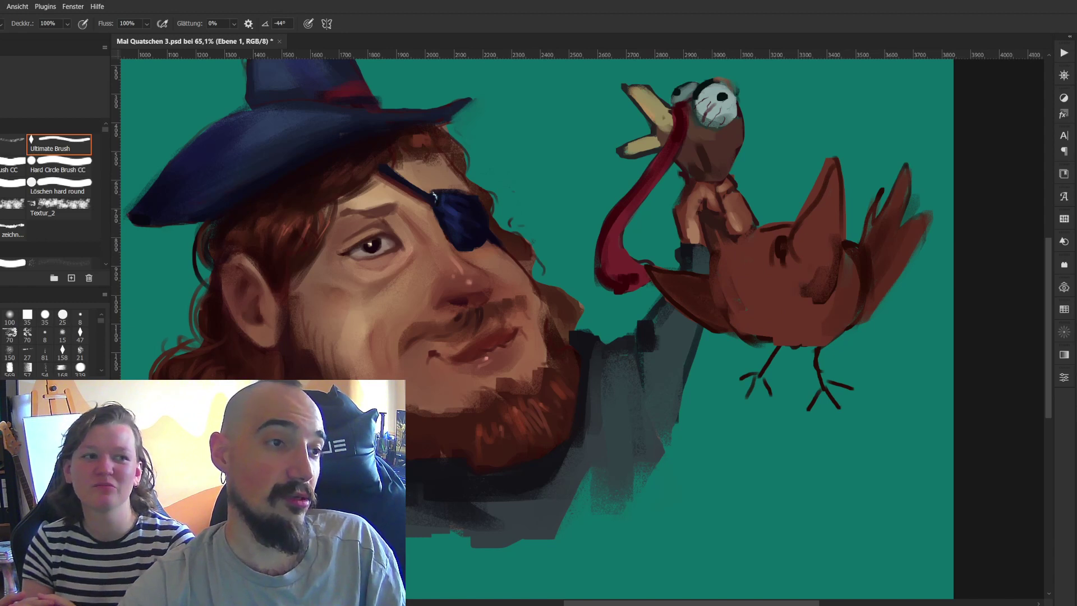
Step: Paint lighter reddish highlights on the bird's breast and smudge the body tones together
mouse_move(754, 286)
mouse_down()
mouse_move(738, 250)
mouse_move(761, 288)
mouse_move(756, 267)
mouse_move(769, 262)
mouse_move(764, 297)
mouse_move(745, 271)
mouse_move(781, 304)
mouse_move(750, 265)
mouse_move(761, 270)
mouse_move(759, 302)
mouse_up()
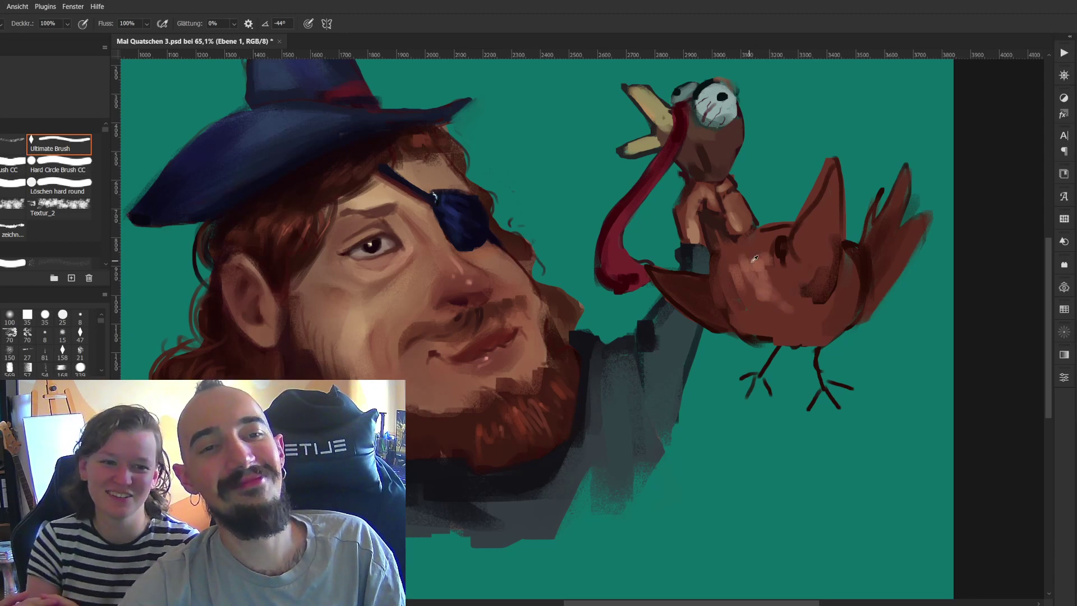
key(r)
drag(879, 305, 836, 302)
drag(812, 317, 846, 358)
key(b)
drag(846, 313, 860, 313)
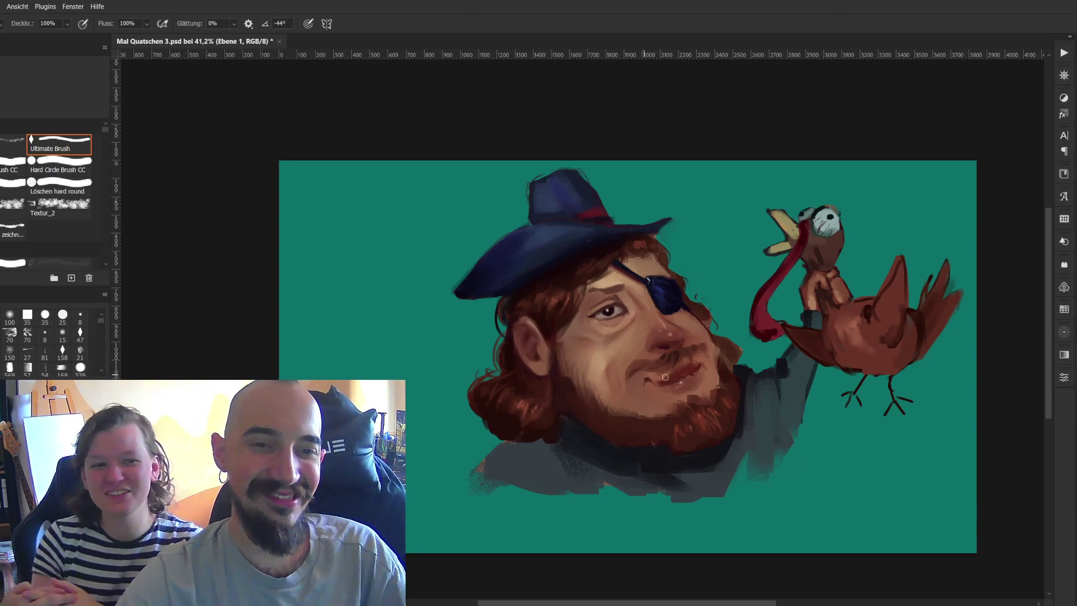
drag(746, 423, 707, 428)
drag(734, 425, 748, 425)
scroll(818, 428, down, 2)
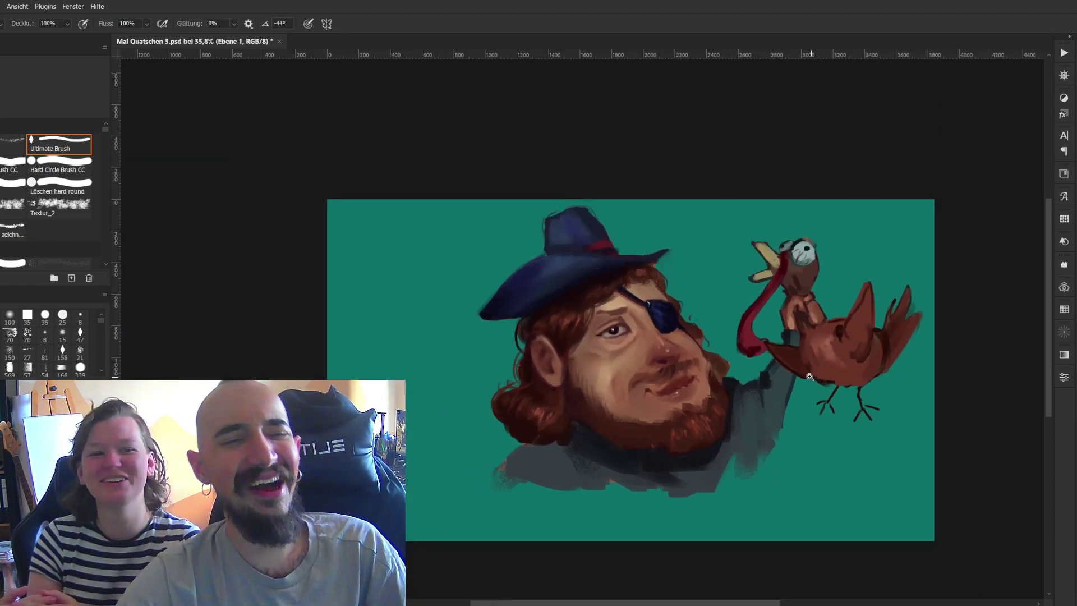
scroll(831, 349, up, 2)
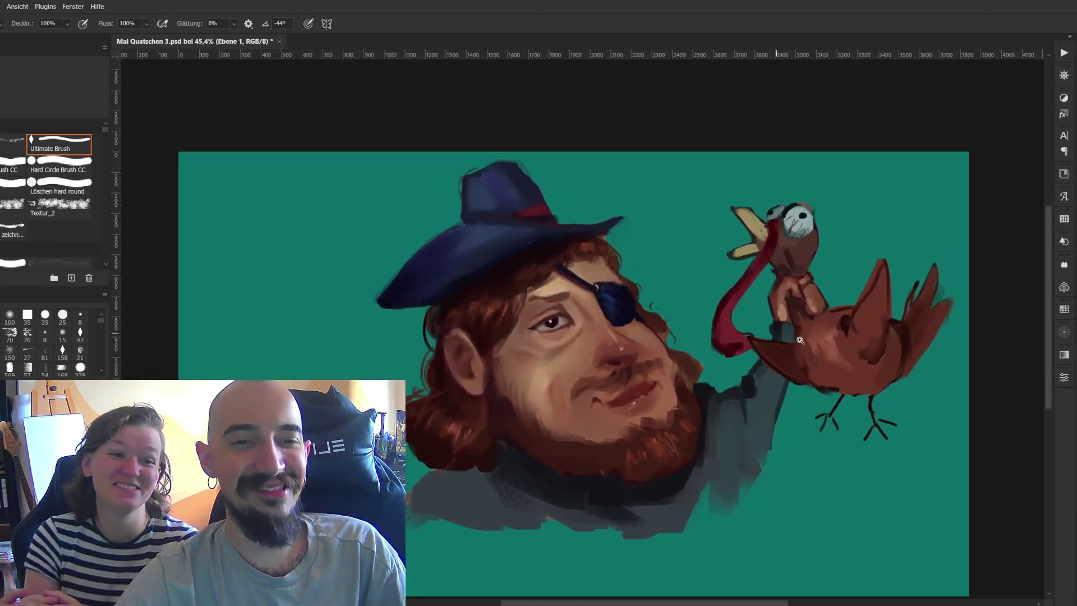
scroll(796, 303, down, 2)
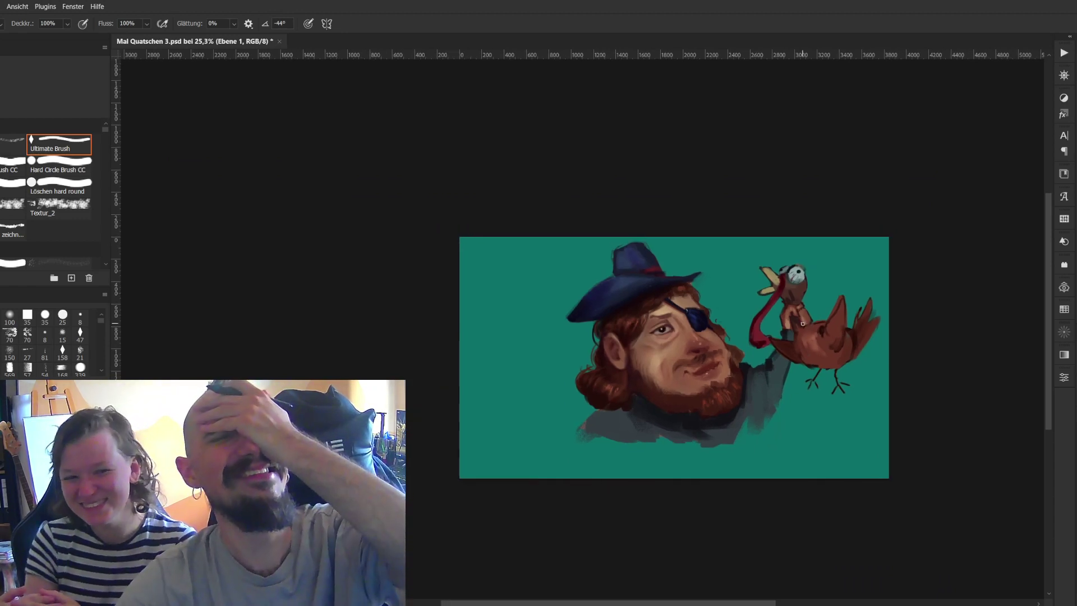
Step: Paint a small golden buckle on the red band of the hat
scroll(814, 362, up, 2)
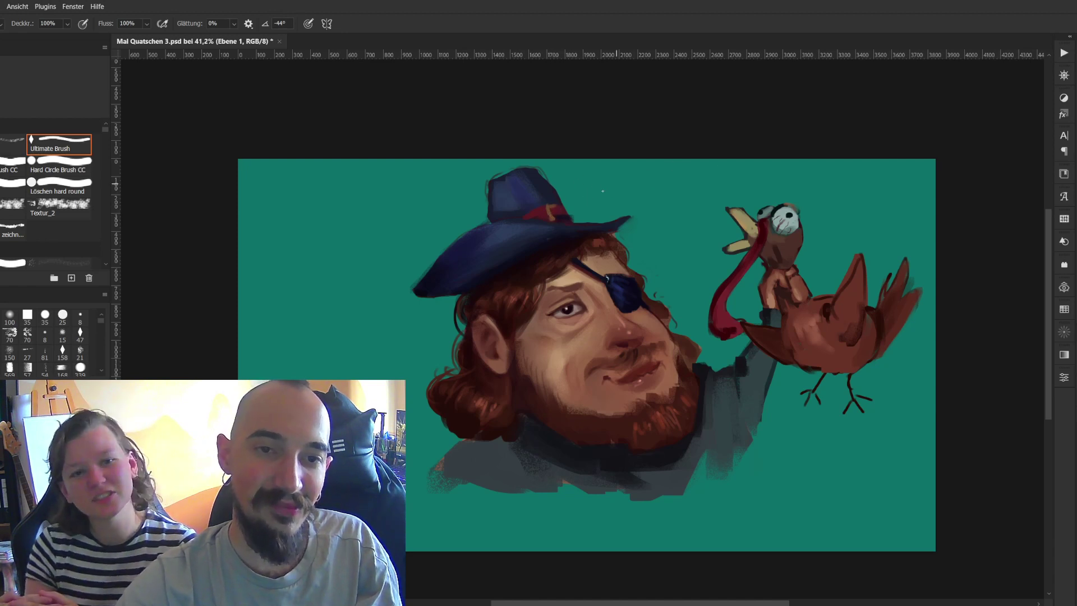
drag(559, 207, 570, 207)
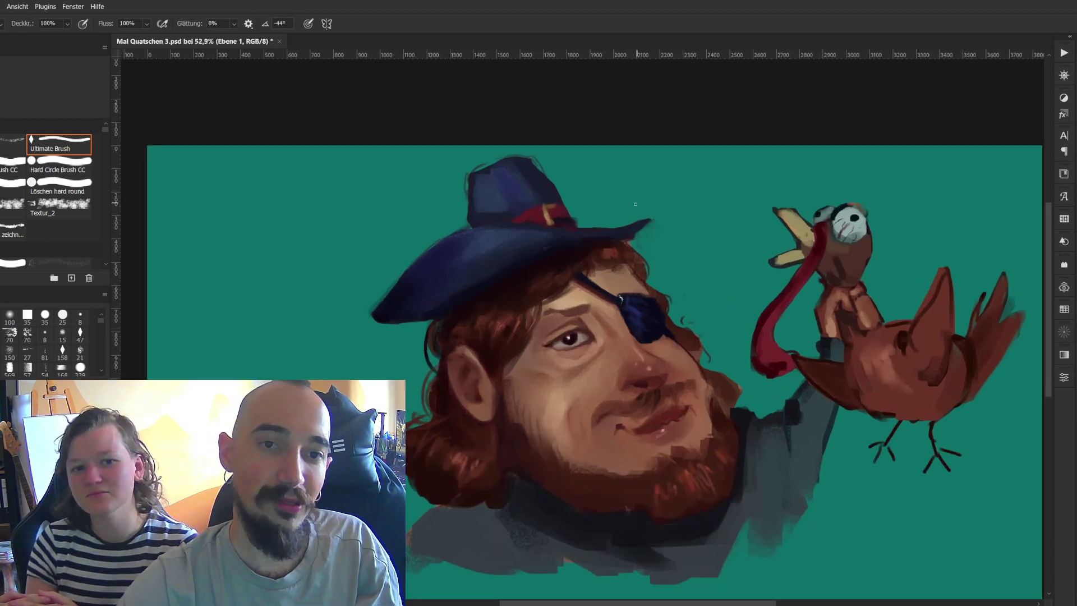
drag(637, 230, 663, 237)
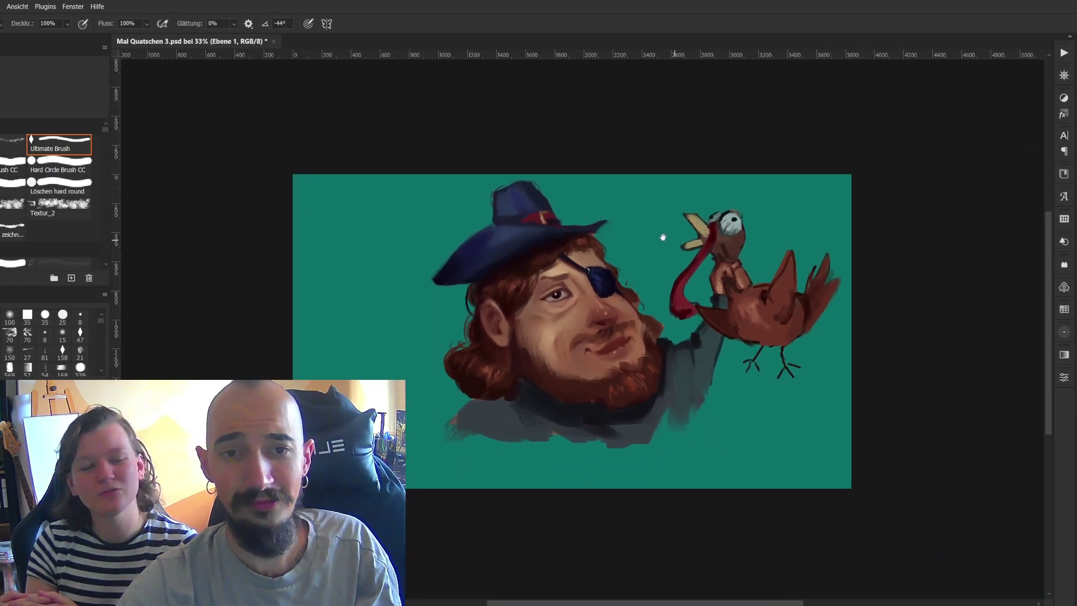
scroll(663, 237, up, 2)
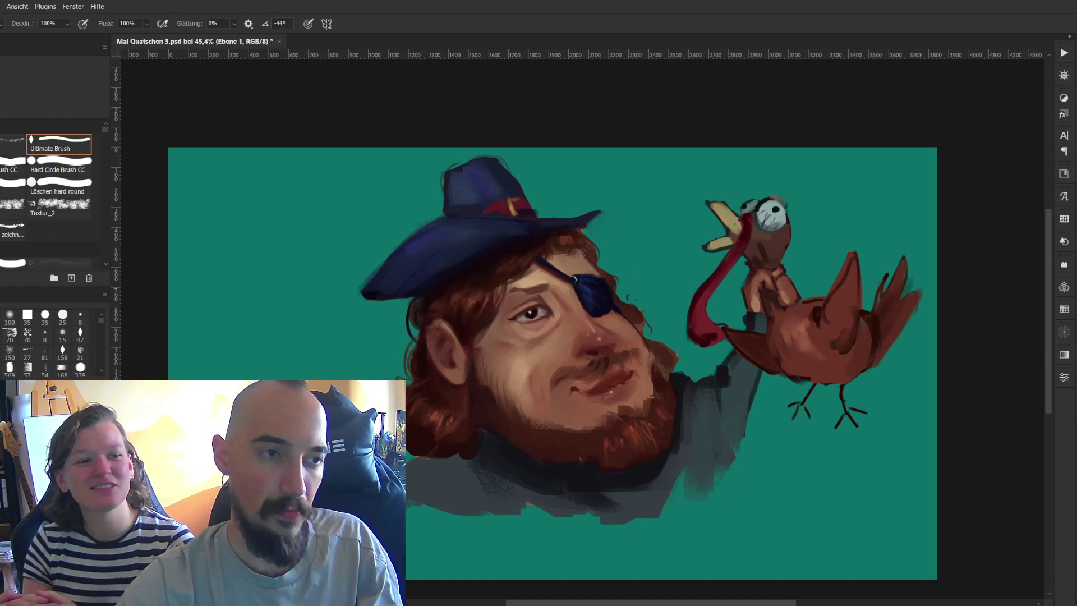
Step: Repaint the hat's crown in dark blue and tidy its outline with the green background colour
mouse_move(476, 168)
mouse_down()
mouse_move(459, 178)
mouse_move(506, 177)
mouse_move(507, 190)
mouse_up()
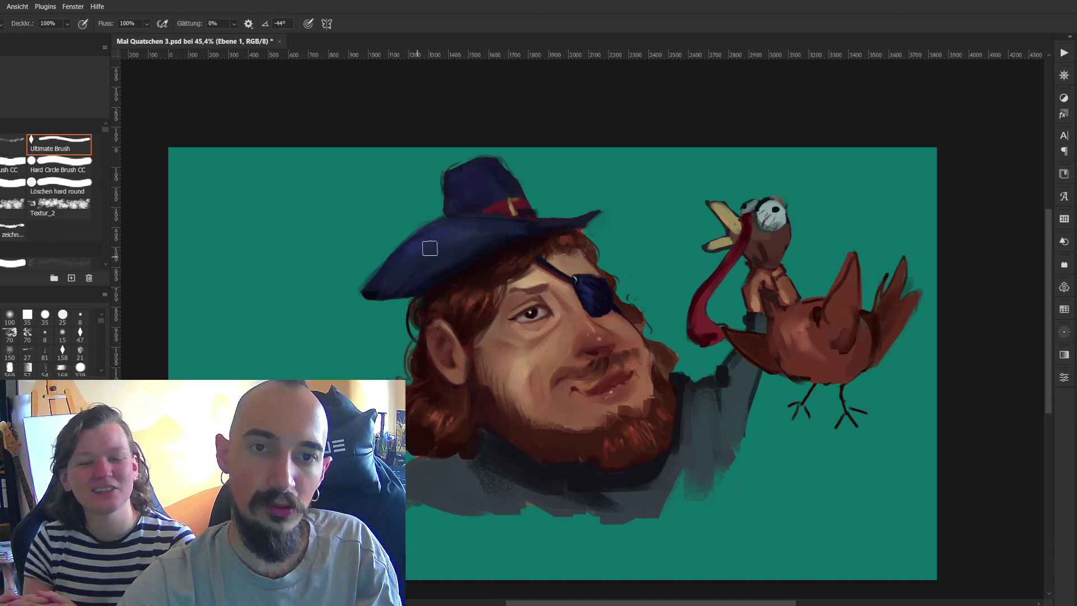
alt+click(518, 169)
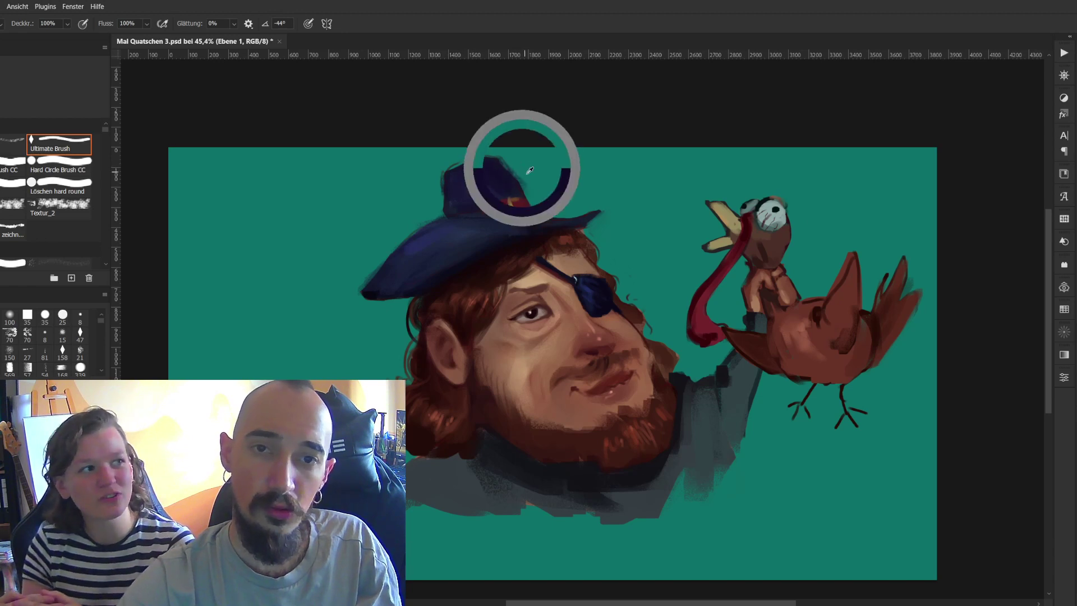
mouse_move(477, 169)
mouse_down()
mouse_move(485, 161)
mouse_move(444, 161)
mouse_move(486, 161)
mouse_up()
alt+click(469, 168)
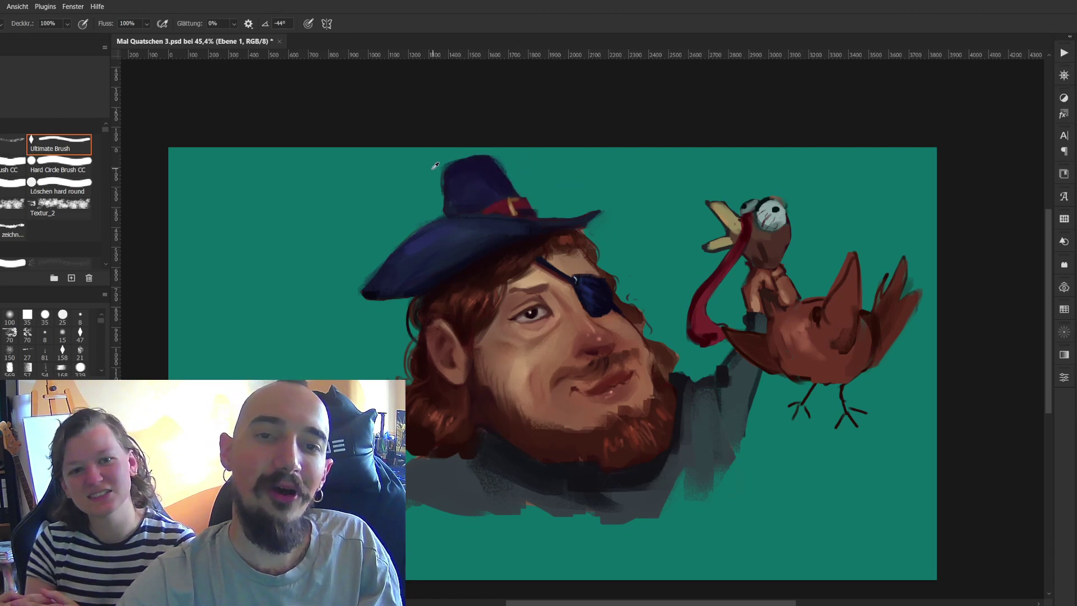
scroll(561, 213, down, 2)
alt+click(551, 209)
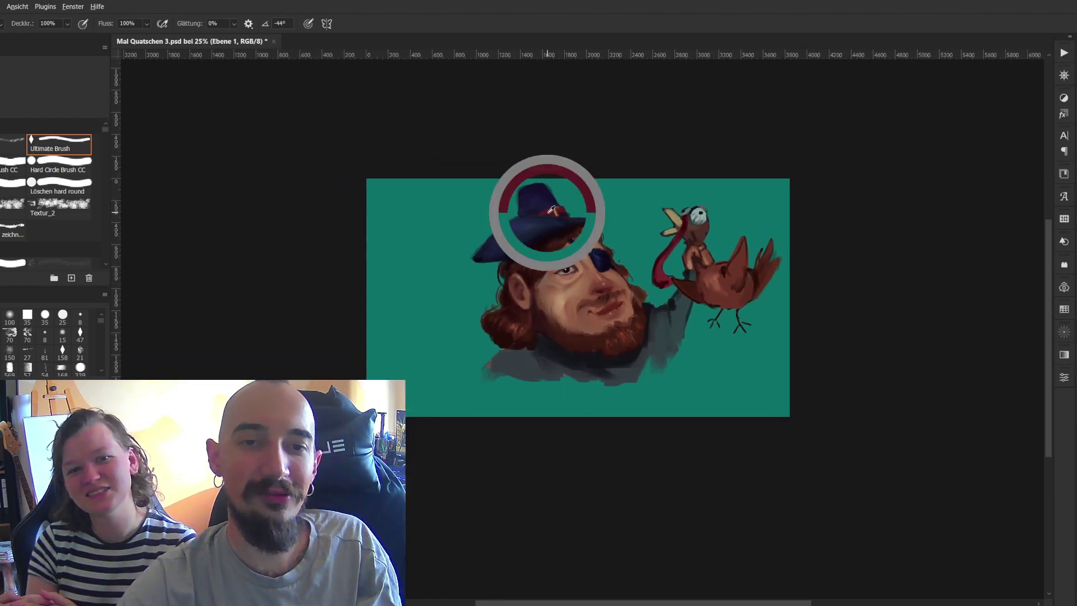
mouse_move(621, 249)
mouse_down()
mouse_move(589, 249)
mouse_move(637, 249)
mouse_up()
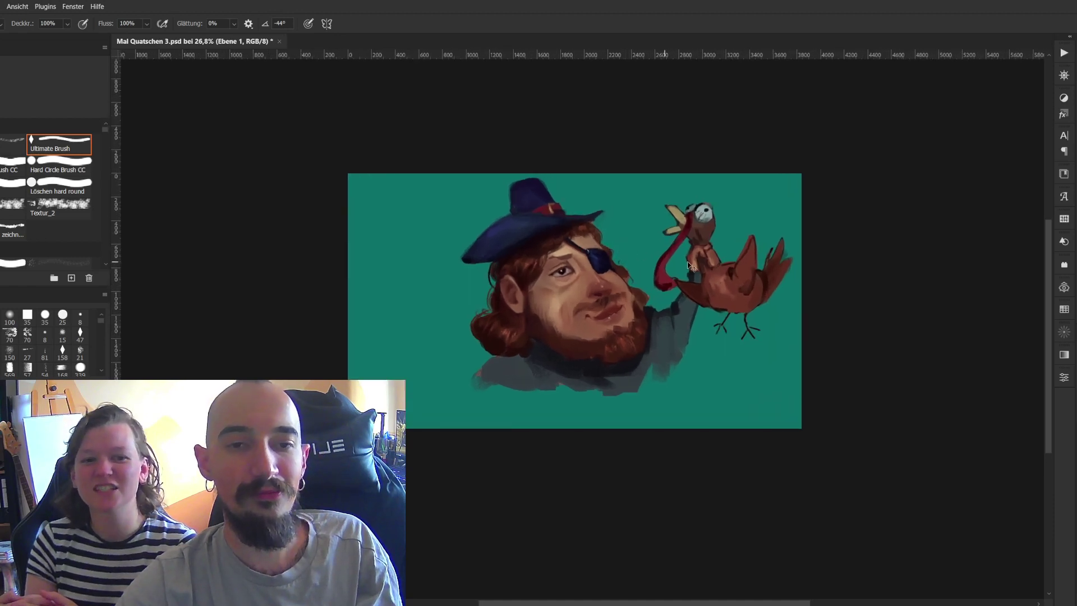
Step: Examine the whole painting's composition and silhouette in a mirrored view
key(ctrl+comma)
key(ctrl+comma)
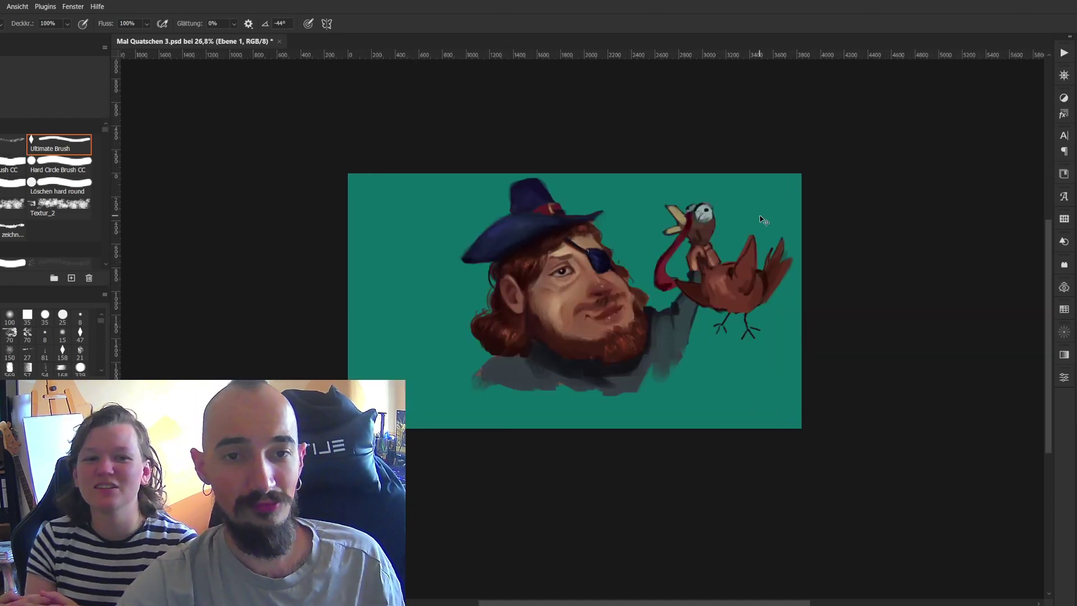
key(ctrl+shift+h)
key(h)
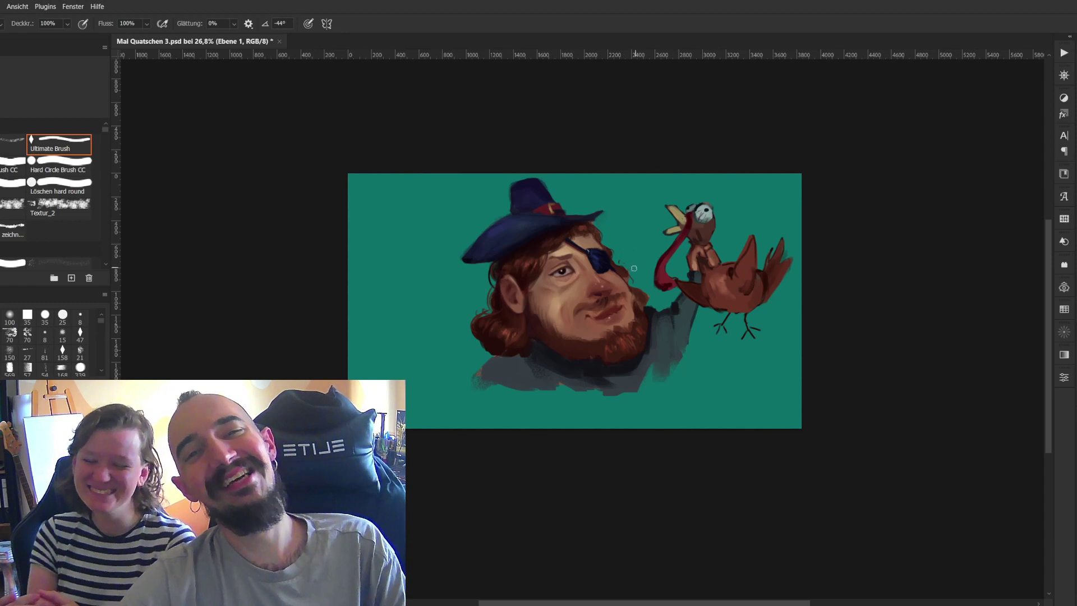
Step: Paint reddish-brown strokes along the beard's jawline with colours sampled from the beard, blending its edge into the cheek
drag(617, 334, 659, 334)
drag(657, 284, 659, 326)
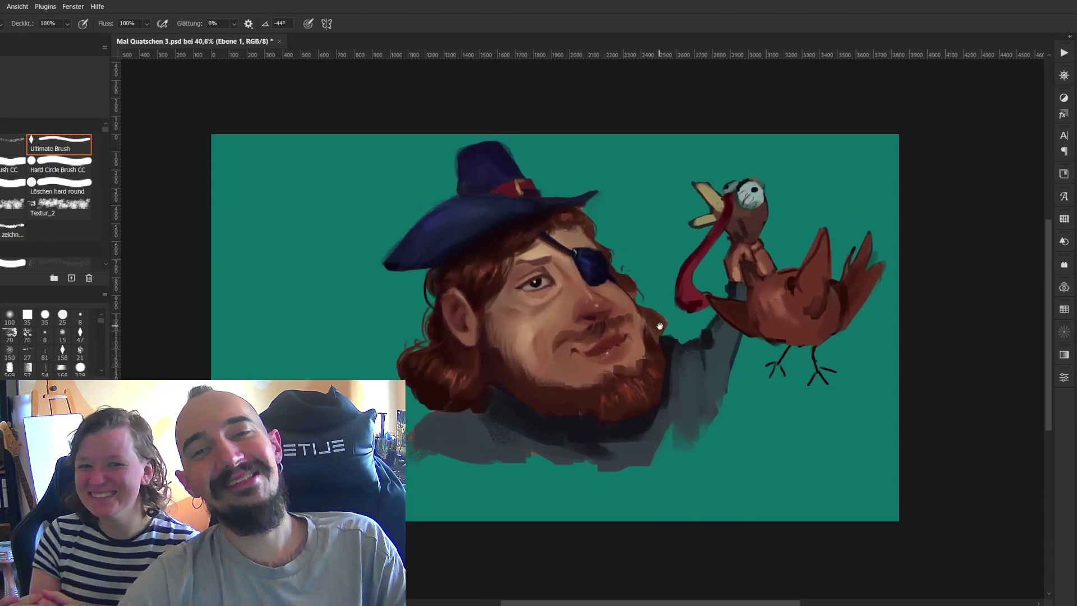
drag(618, 283, 636, 284)
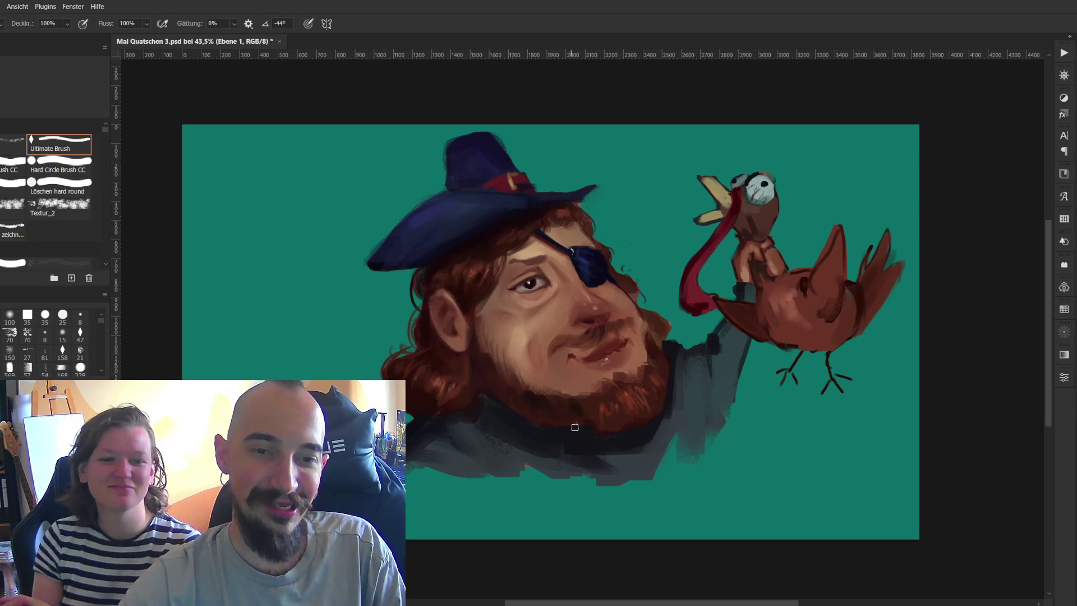
alt+click(532, 401)
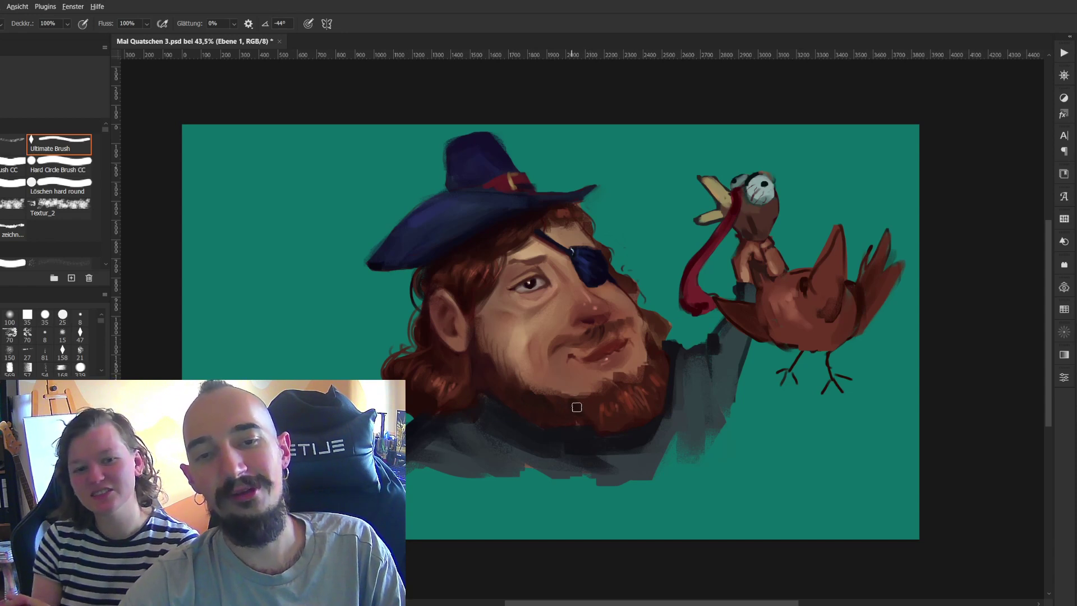
alt+click(627, 395)
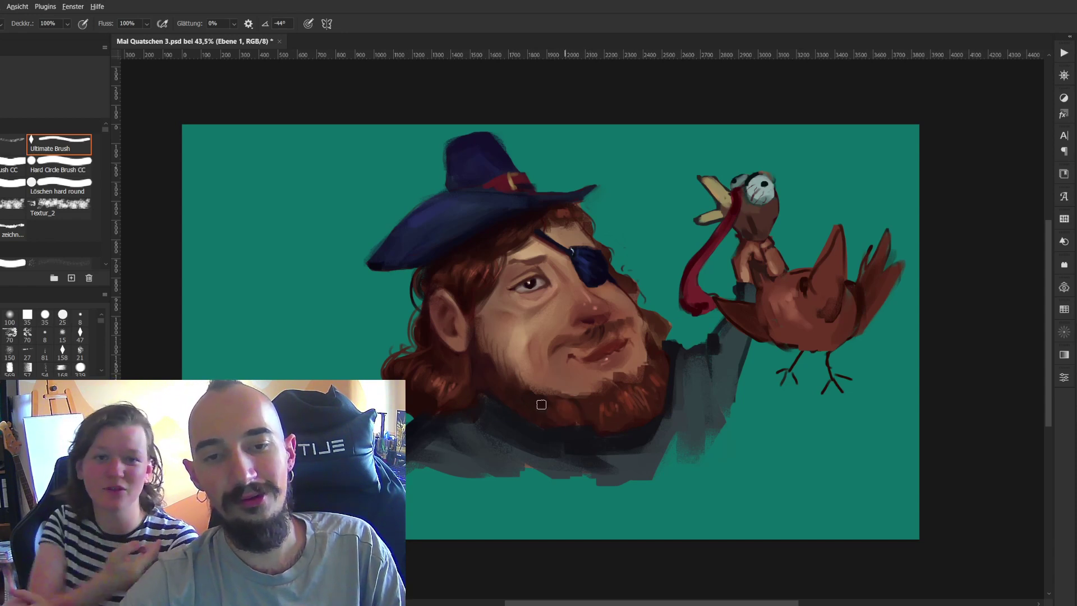
alt+click(577, 401)
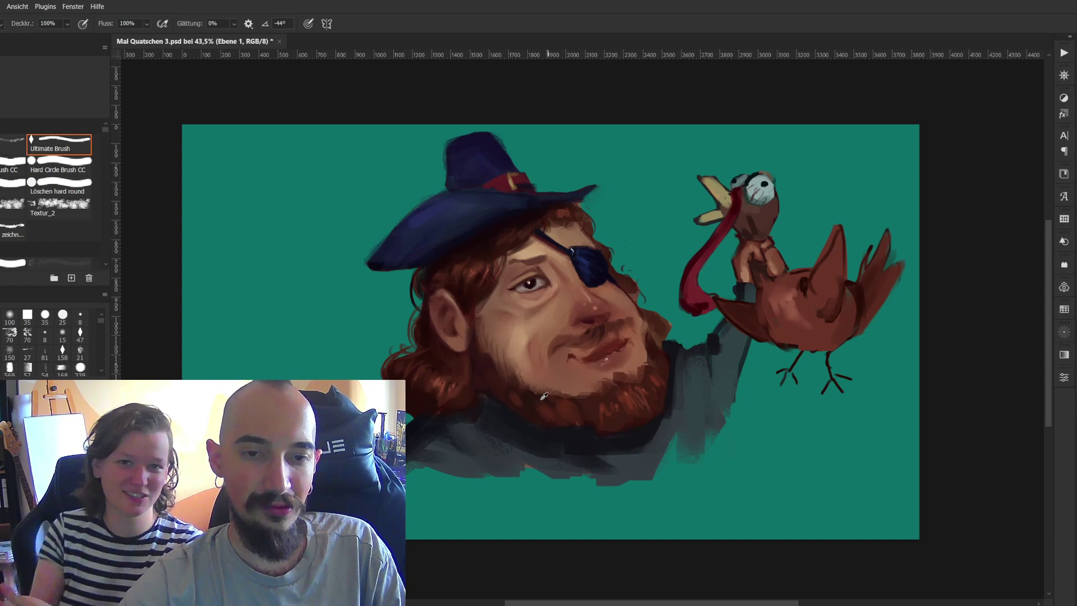
key(r)
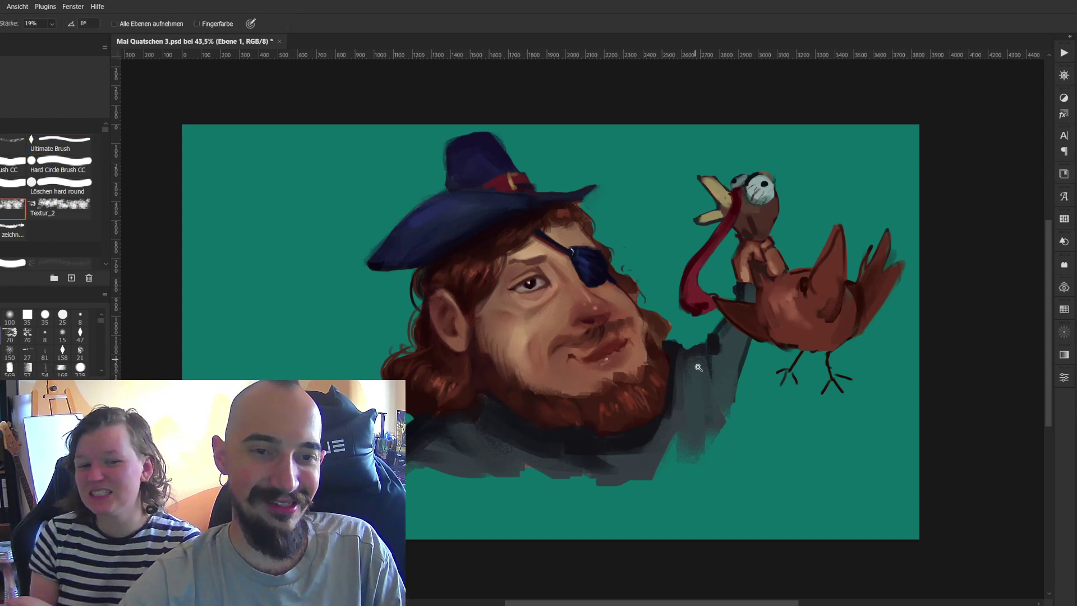
Step: Check the light and dark values of the pirate and turkey in a grayscale proof view
scroll(699, 373, down, 3)
key(ctrl+y)
scroll(743, 286, up, 3)
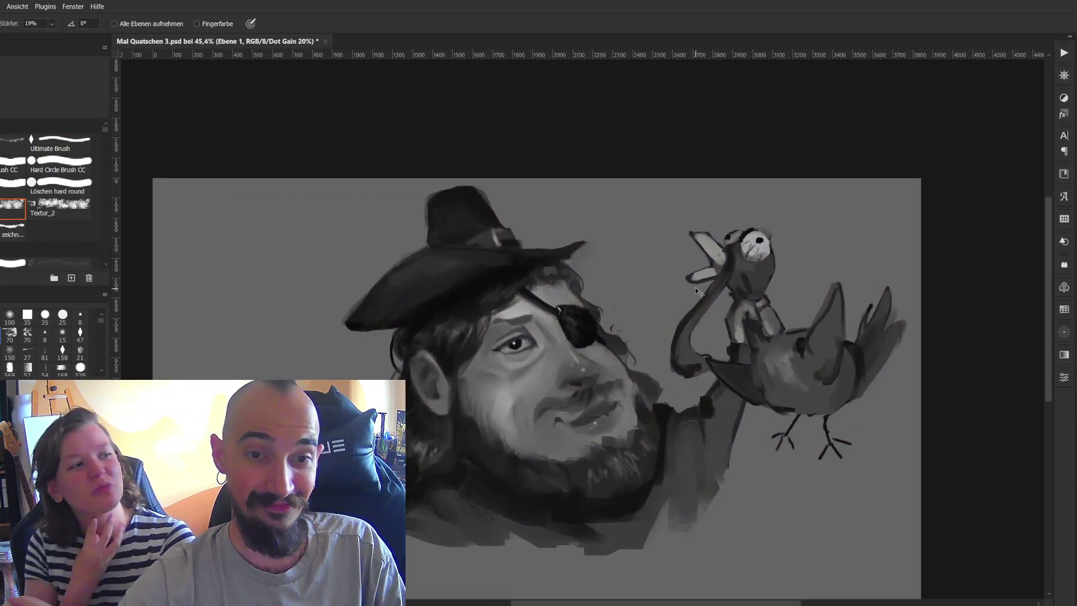
key(ctrl+comma)
key(ctrl+y)
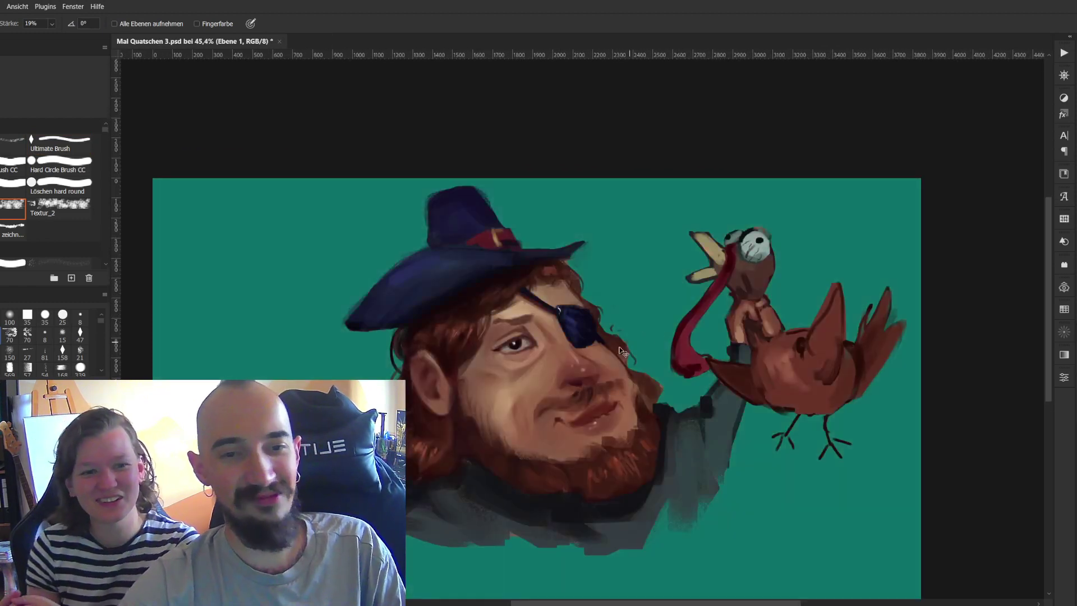
Step: Rework the shading inside the pirate's ear with sampled skin tones and a smaller brush
scroll(560, 375, up, 1)
key(b)
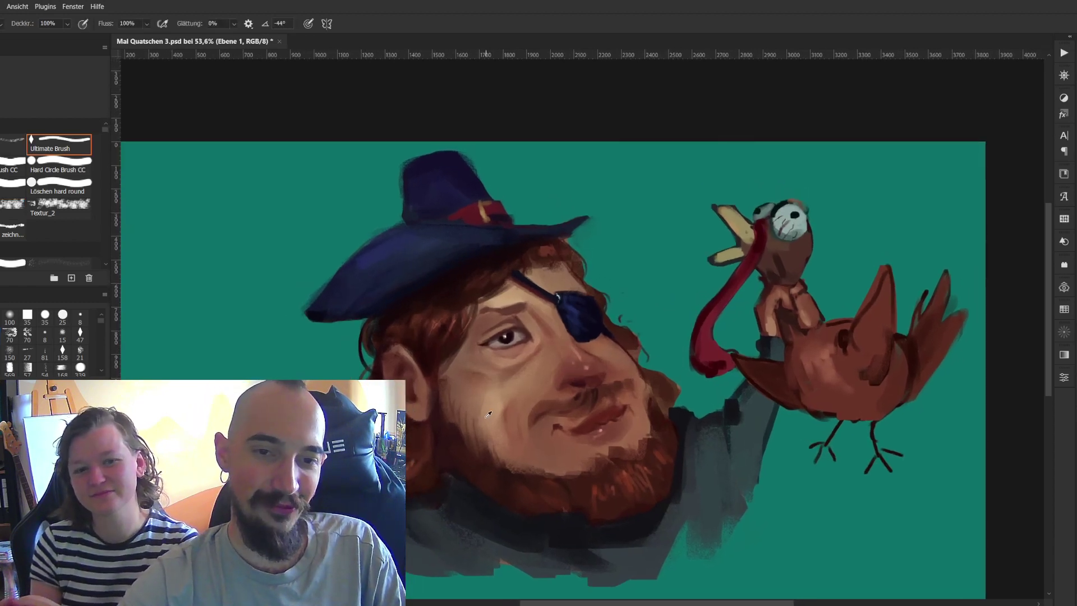
key(r)
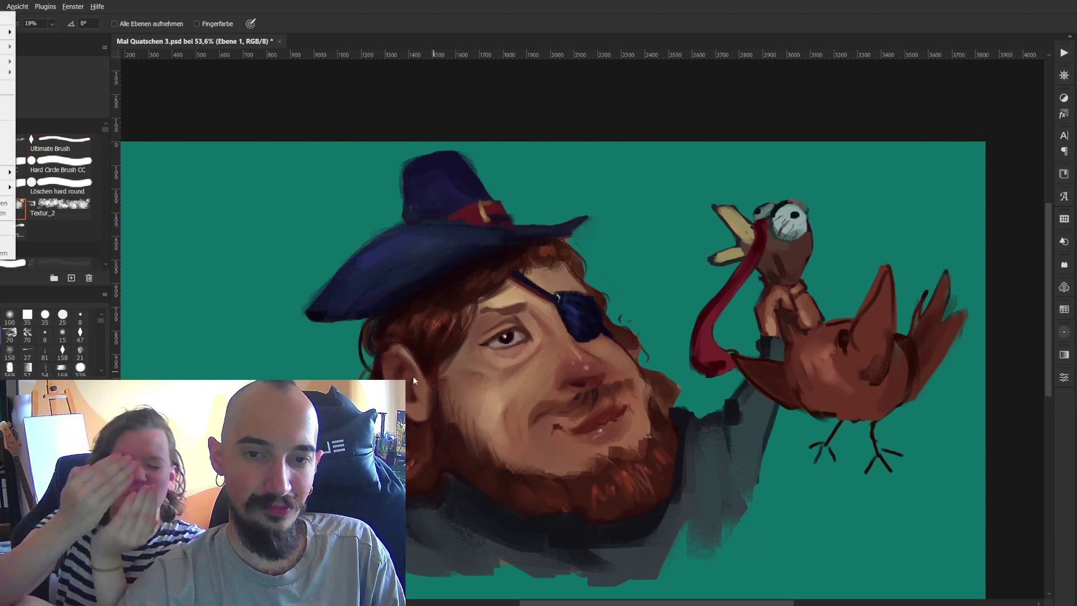
key(b)
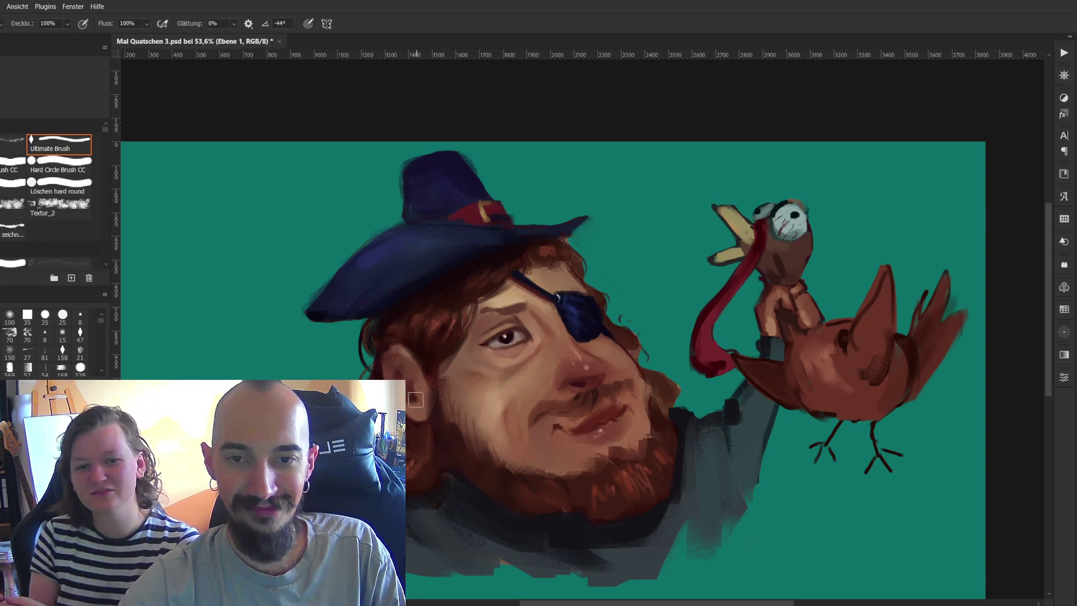
alt+click(407, 382)
key(bracketleft)
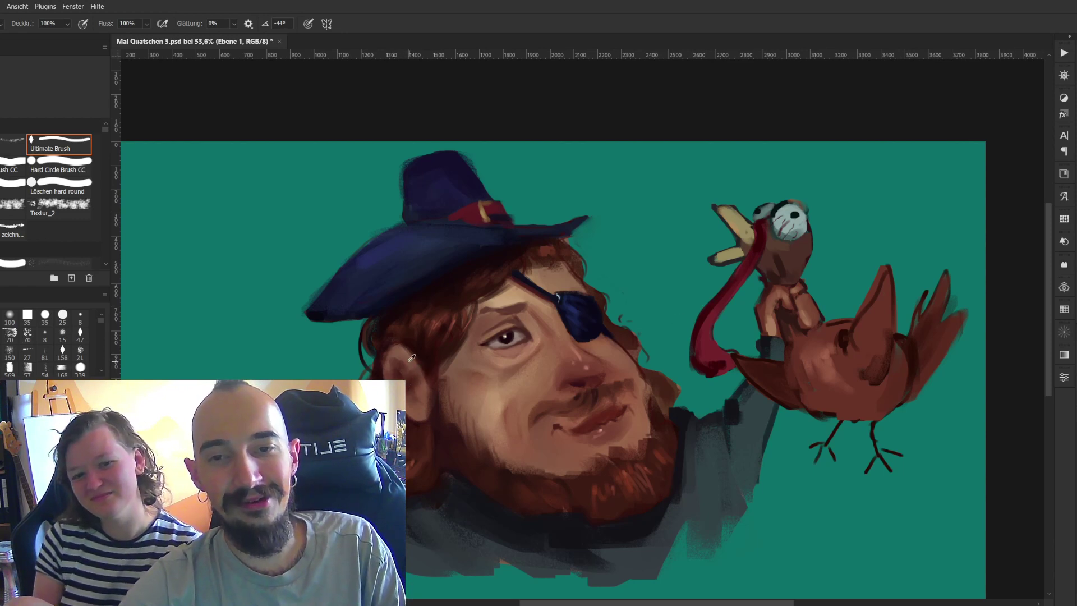
Step: Cover the upper part of the ear with dark brown hair and add reddish highlight strands
drag(600, 399, 514, 397)
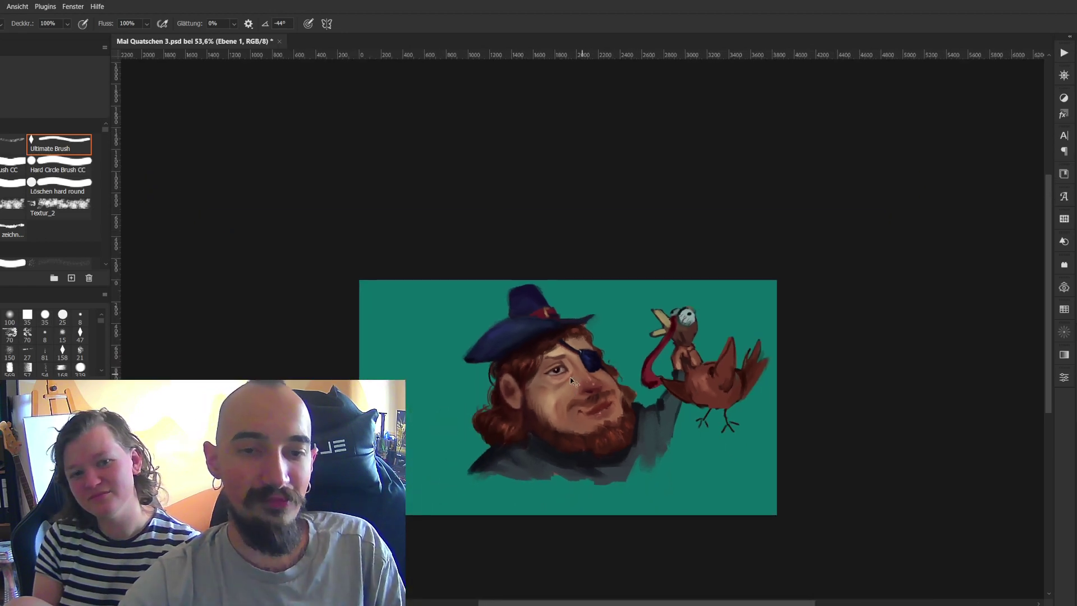
drag(574, 382, 654, 401)
scroll(654, 400, down, 3)
scroll(590, 364, up, 4)
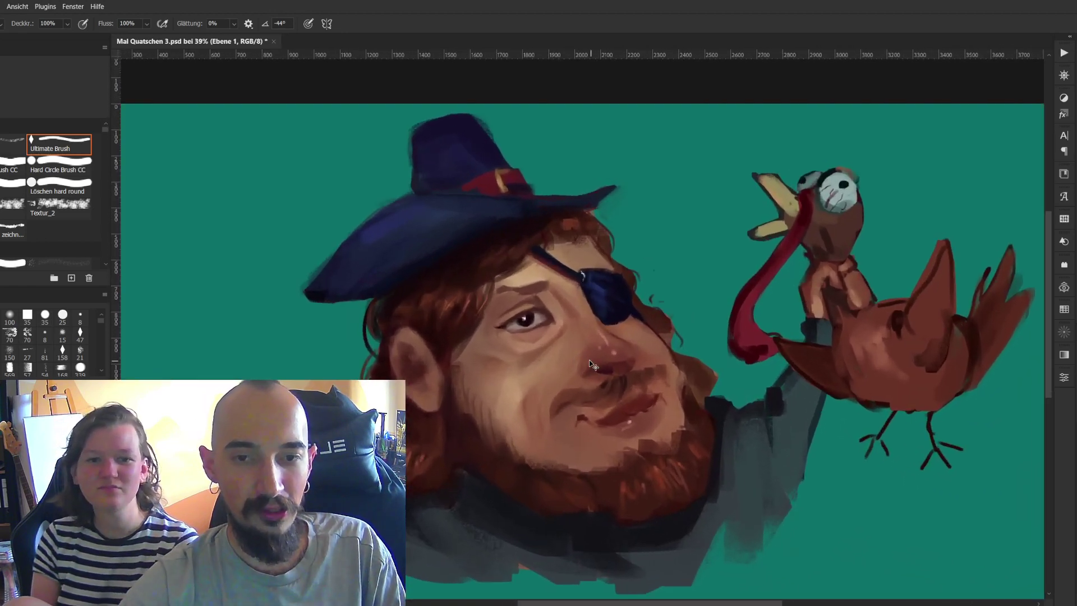
alt+click(441, 331)
drag(514, 287, 503, 277)
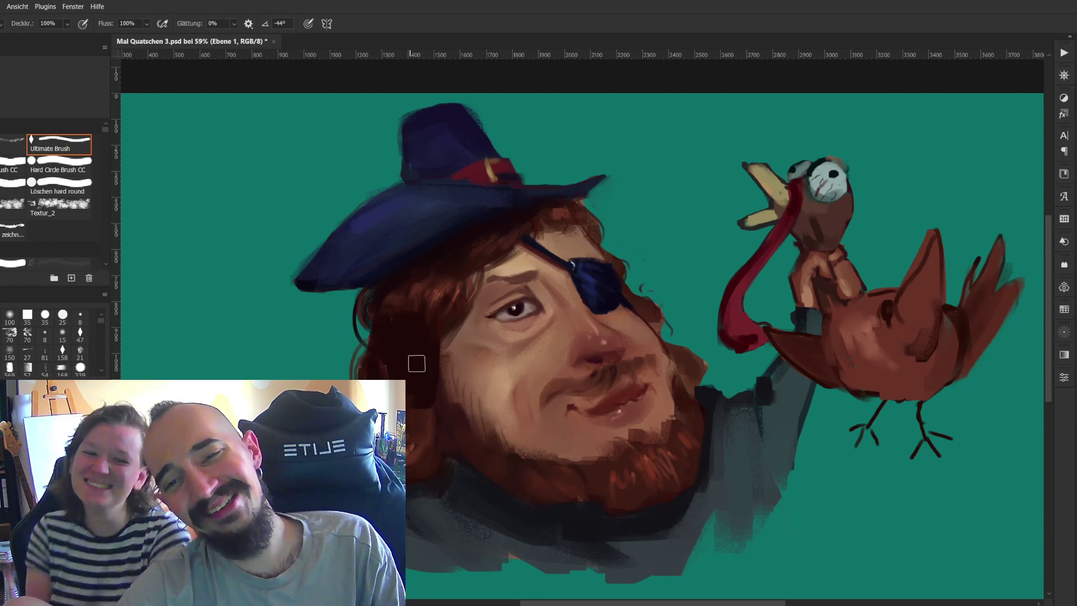
alt+click(435, 294)
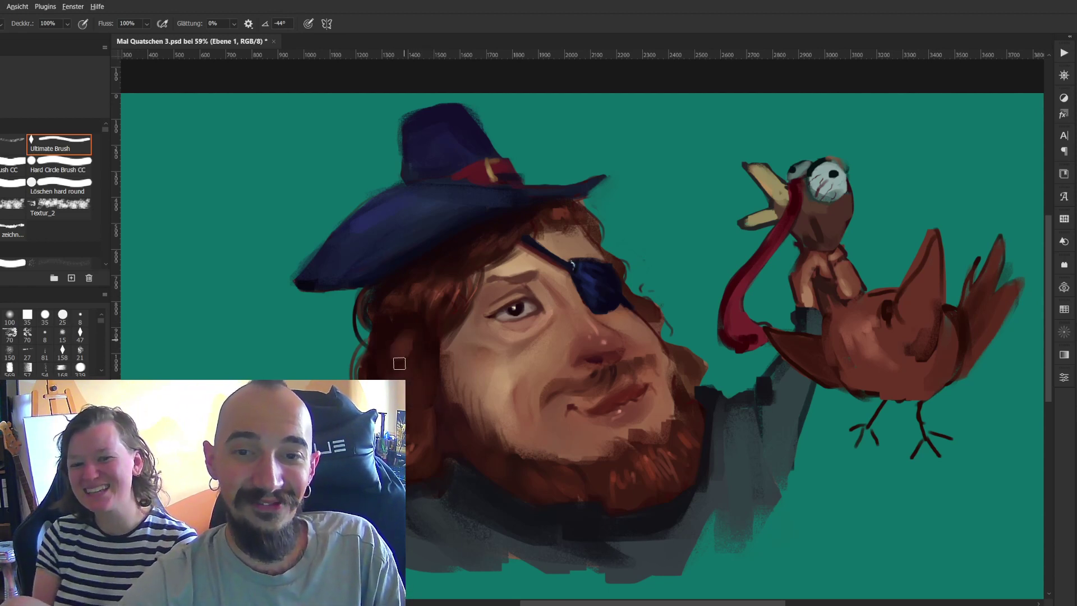
alt+click(413, 329)
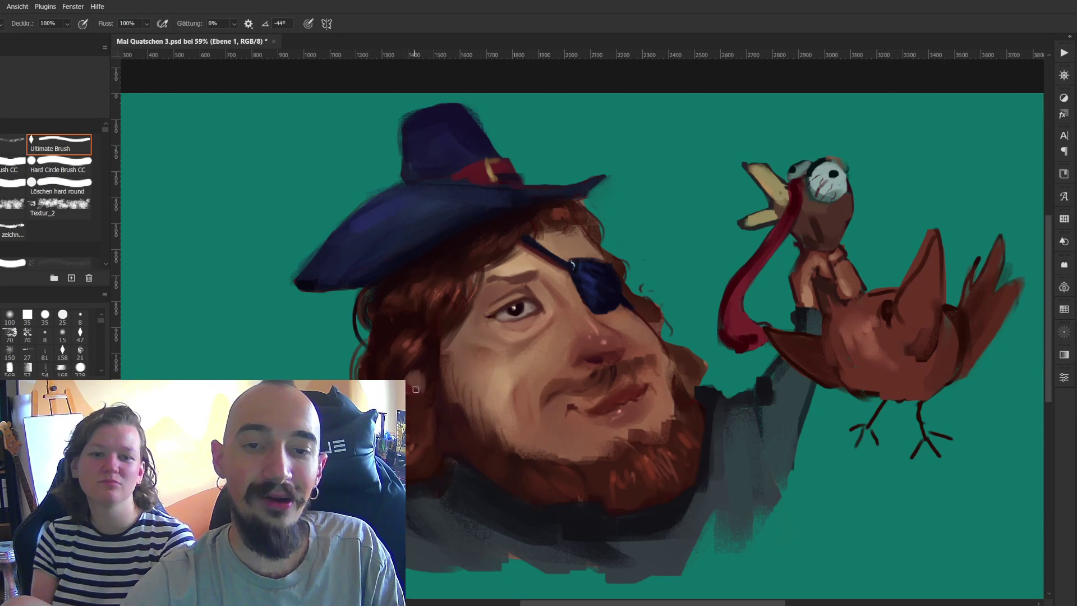
scroll(422, 389, up, 5)
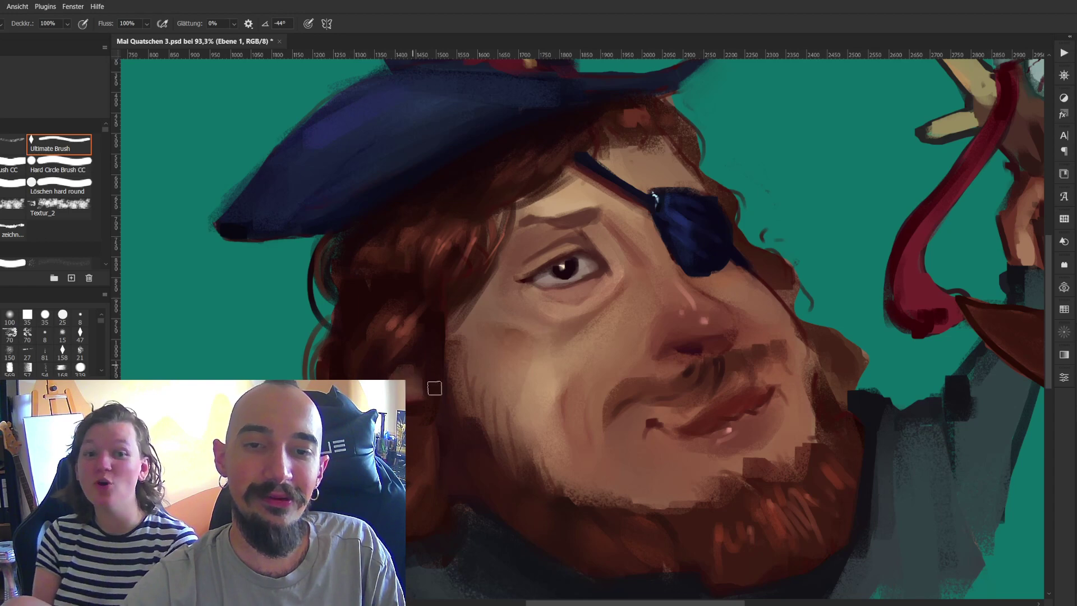
drag(543, 364, 494, 364)
Step: Review the painting in mirrored and grayscale views and save the file
key(ctrl+f)
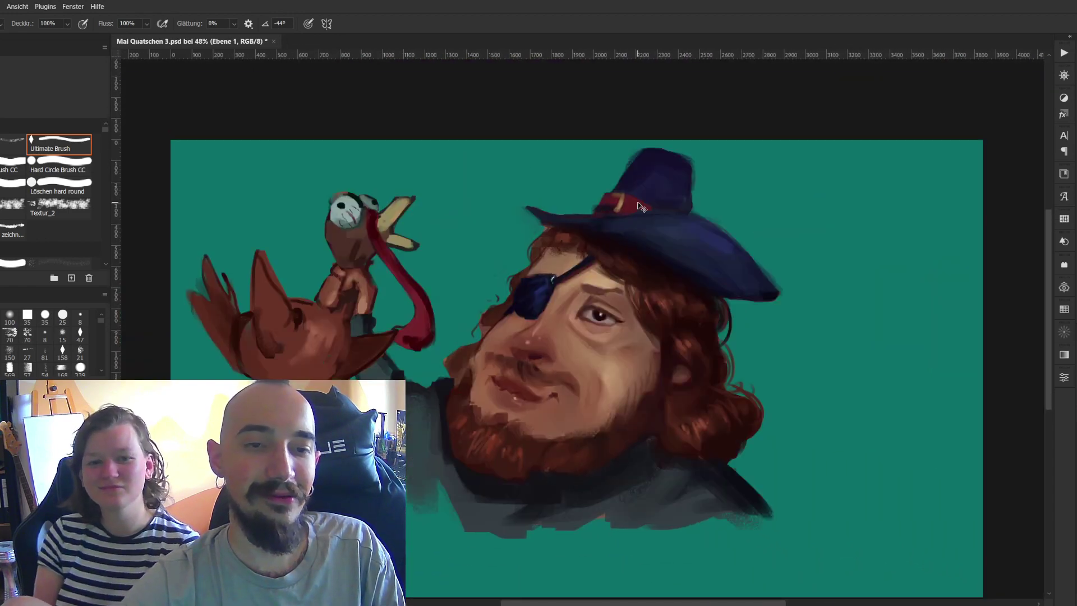
key(ctrl+shift+h)
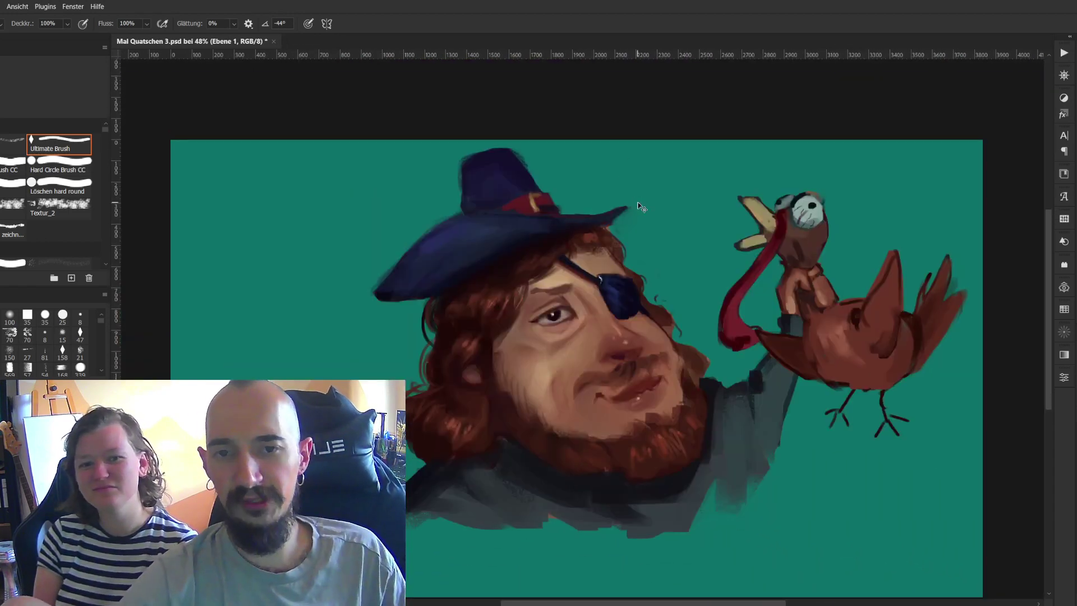
key(ctrl+comma)
key(ctrl+comma)
key(ctrl+y)
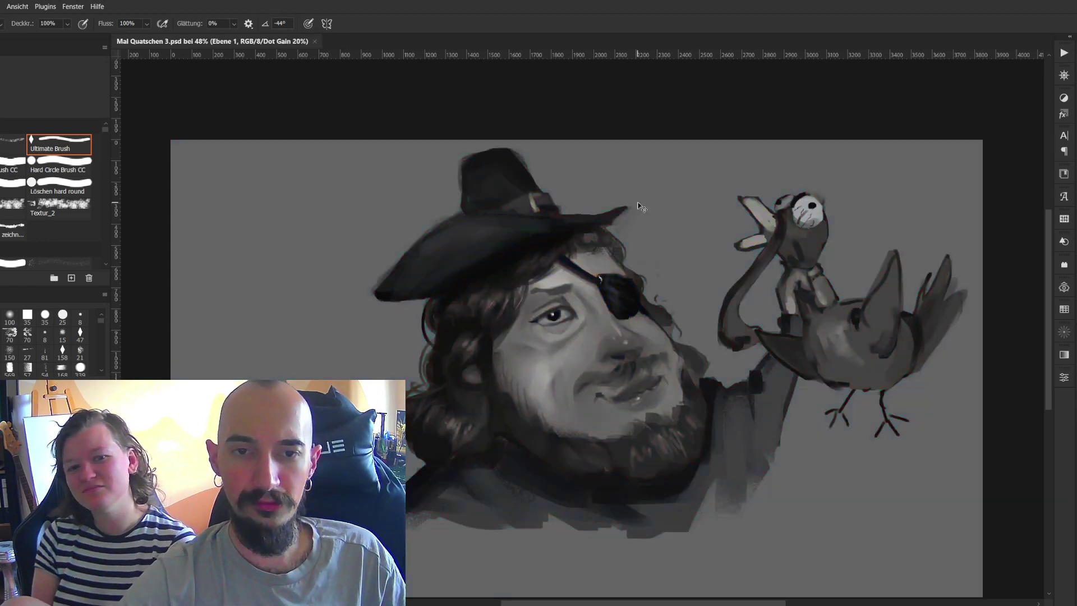
key(ctrl+y)
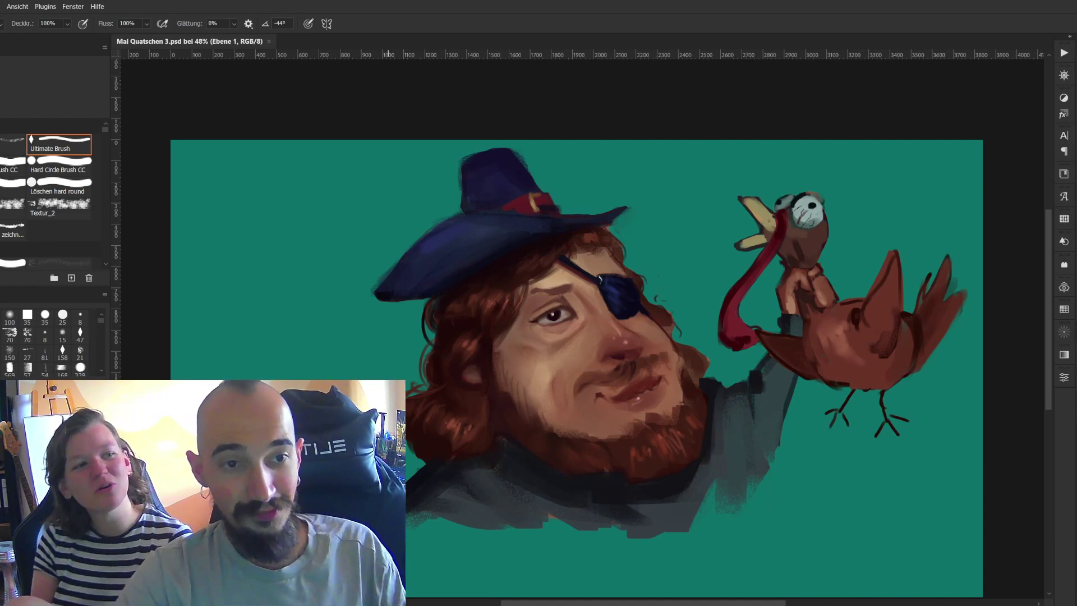
drag(724, 348, 735, 323)
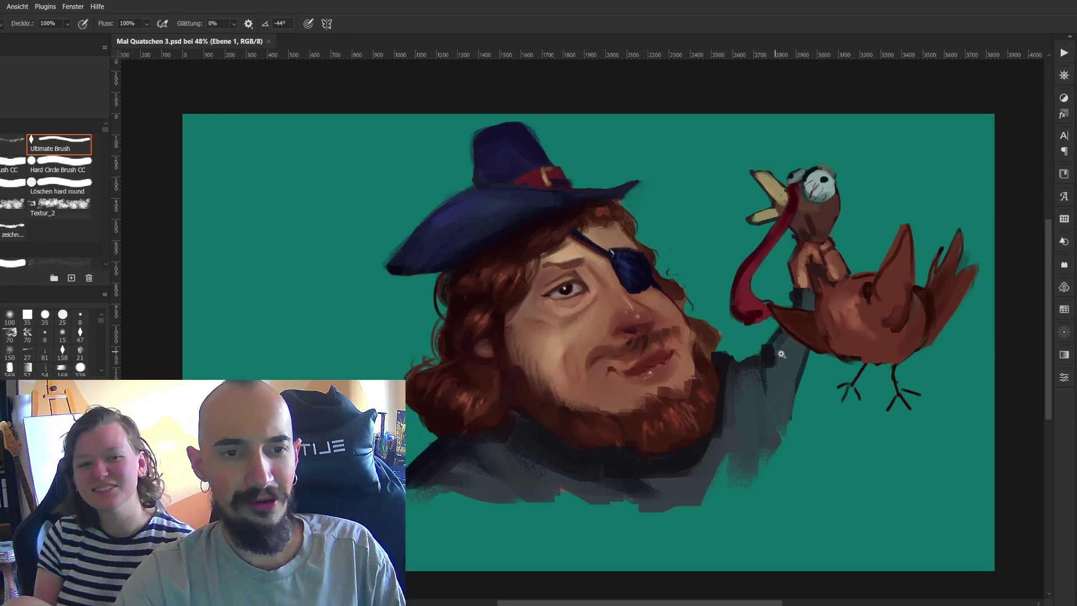
drag(781, 354, 764, 358)
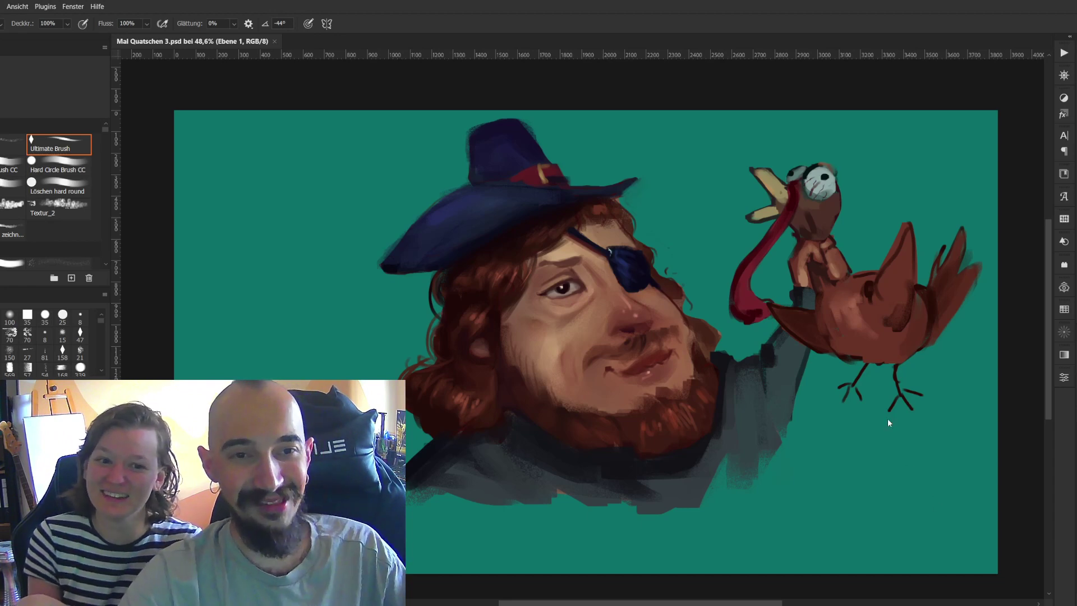
drag(821, 291, 660, 364)
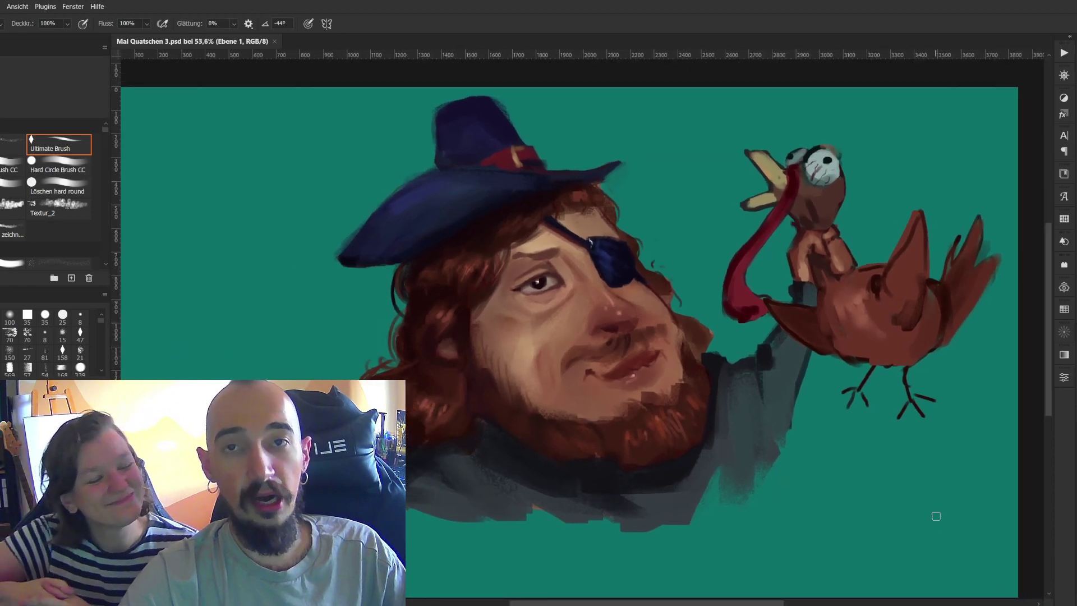